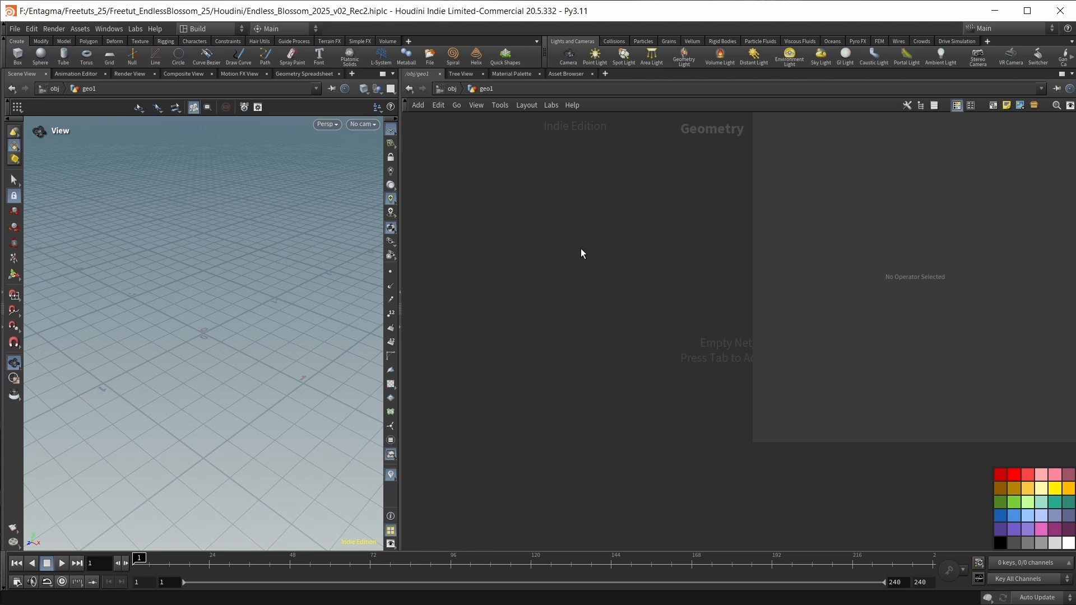
# Add the Feather Template from Shape setup with its curve and feather shape nodes.
pyautogui.press('Tab')
pyautogui.write('feather templ')
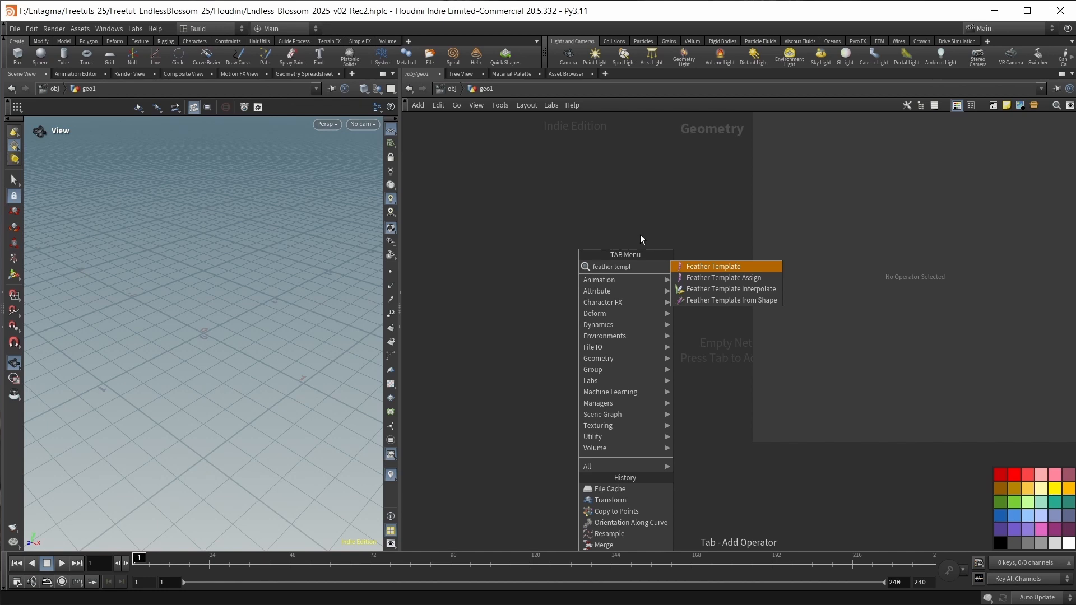
pyautogui.click(697, 266)
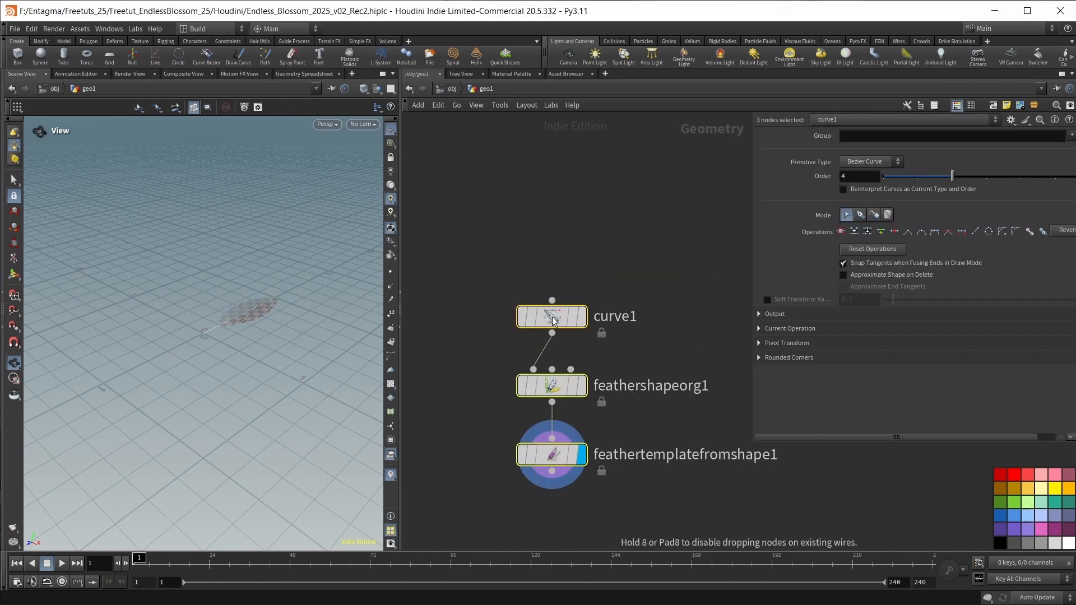
pyautogui.scroll(3, 168, 276)
pyautogui.moveTo(233, 300); pyautogui.dragTo(255, 340)
pyautogui.scroll(3, 255, 340)
# Display the curve1 outline, paste the two copied curve nodes above it and display curve2.
pyautogui.click(660, 302)
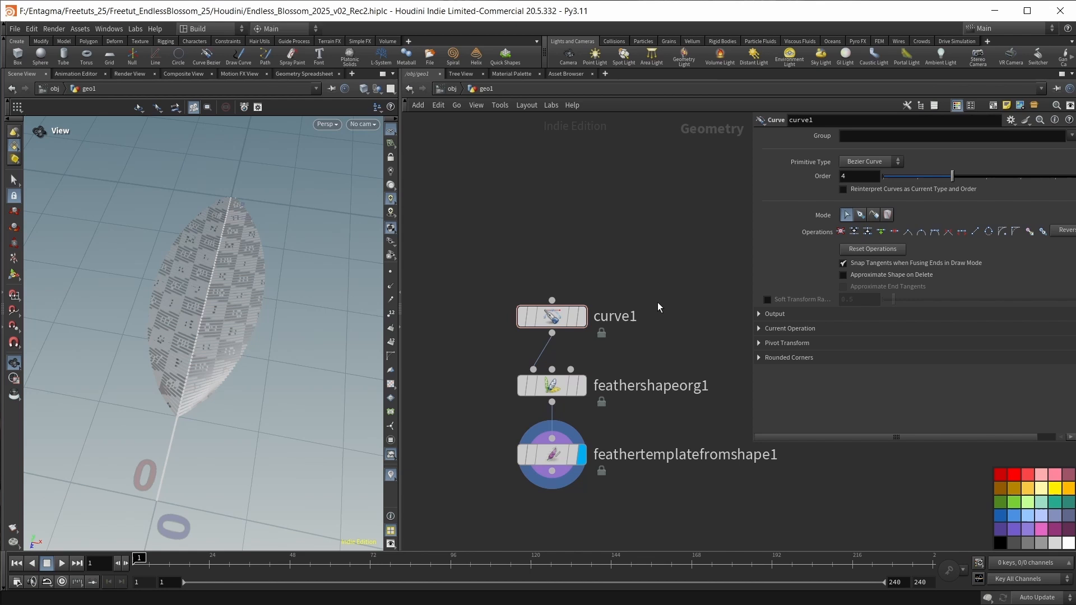
pyautogui.click(582, 316)
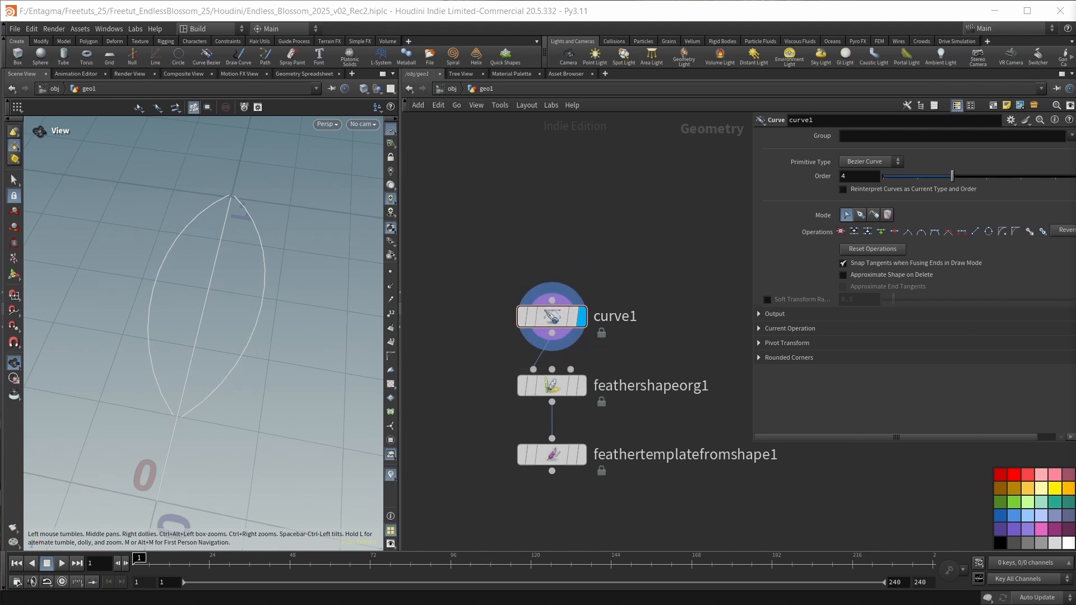
pyautogui.hotkey('ctrl', 'v')
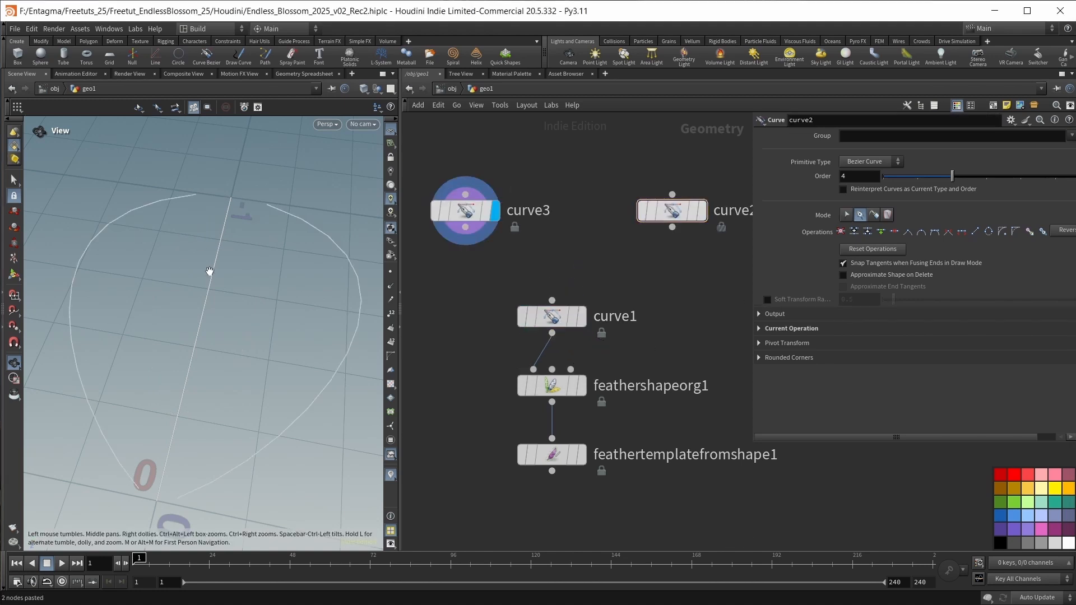
pyautogui.click(701, 211)
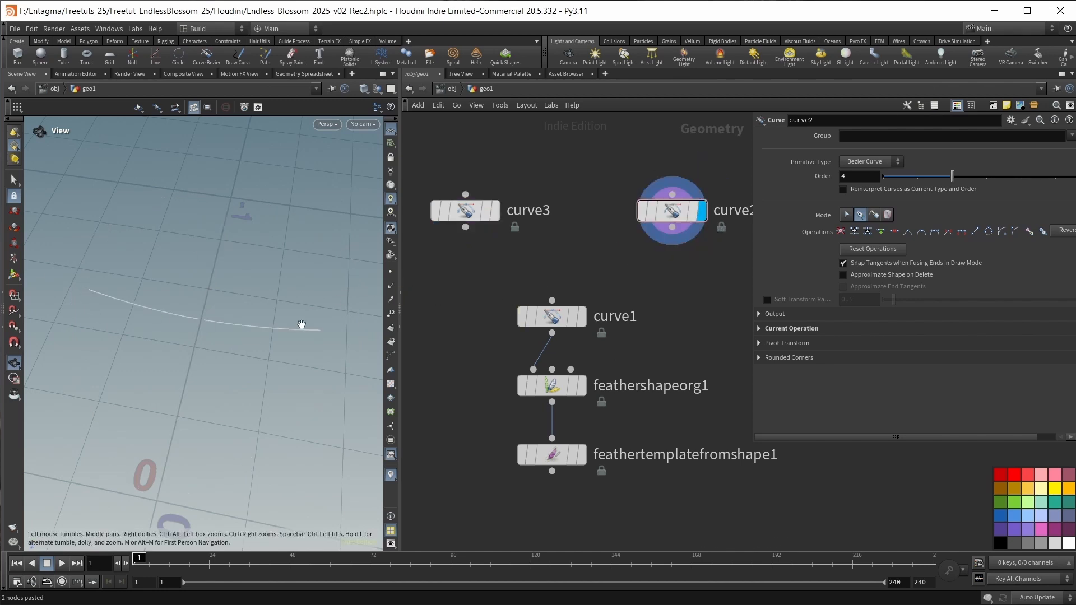
# Replace curve1 with curve3 and curve2 in feathershapeorg1's first and second inputs, and display feathertemplatefromshape1.
pyautogui.moveTo(466, 300); pyautogui.dragTo(607, 331)
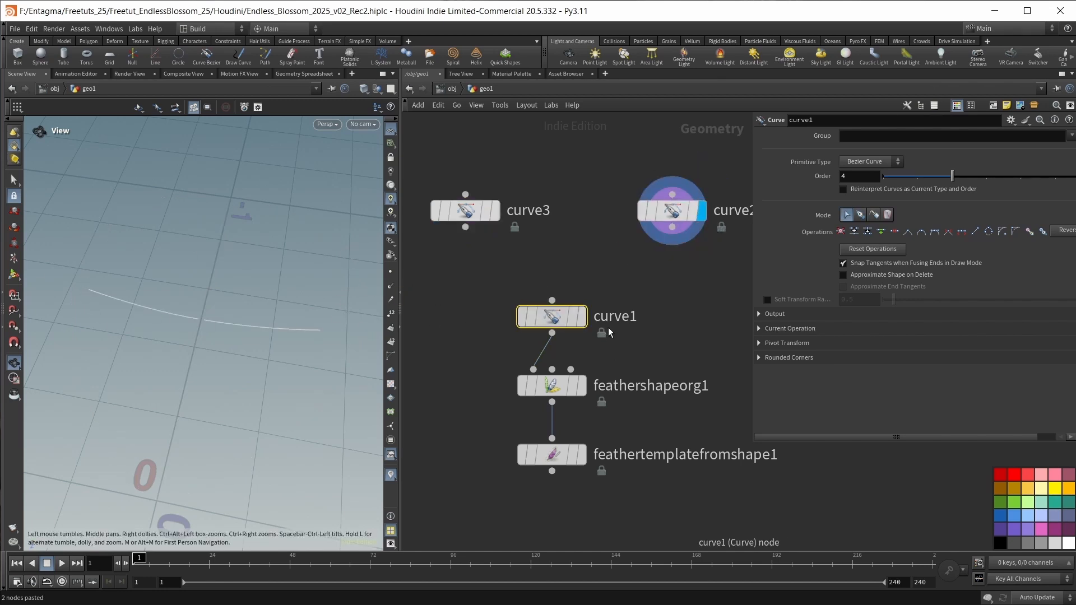
pyautogui.press('Delete')
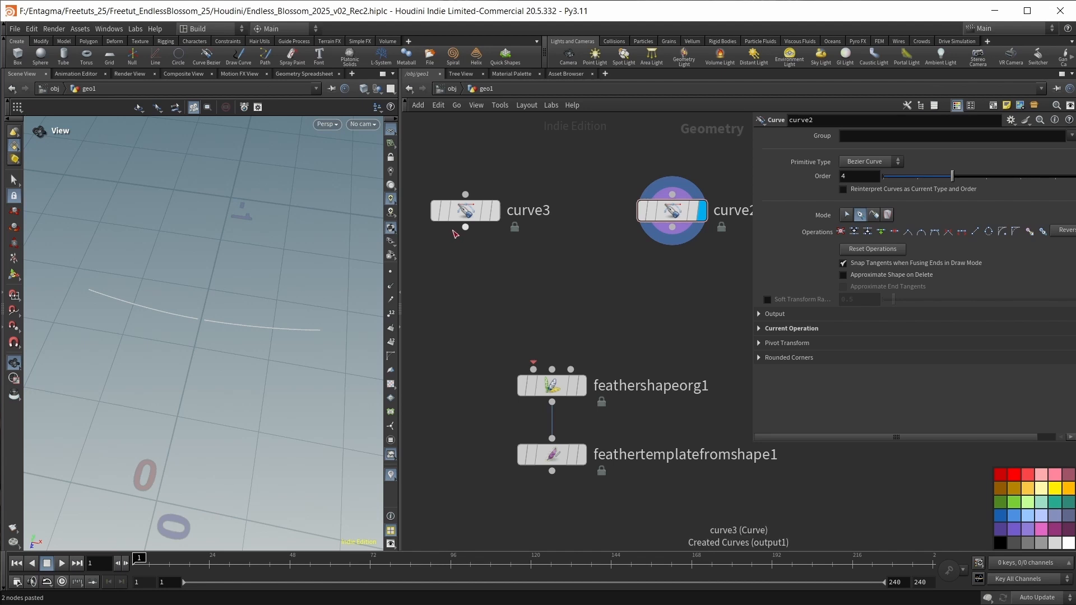
pyautogui.moveTo(465, 227); pyautogui.dragTo(533, 369)
pyautogui.moveTo(672, 226); pyautogui.dragTo(552, 369)
pyautogui.click(580, 455)
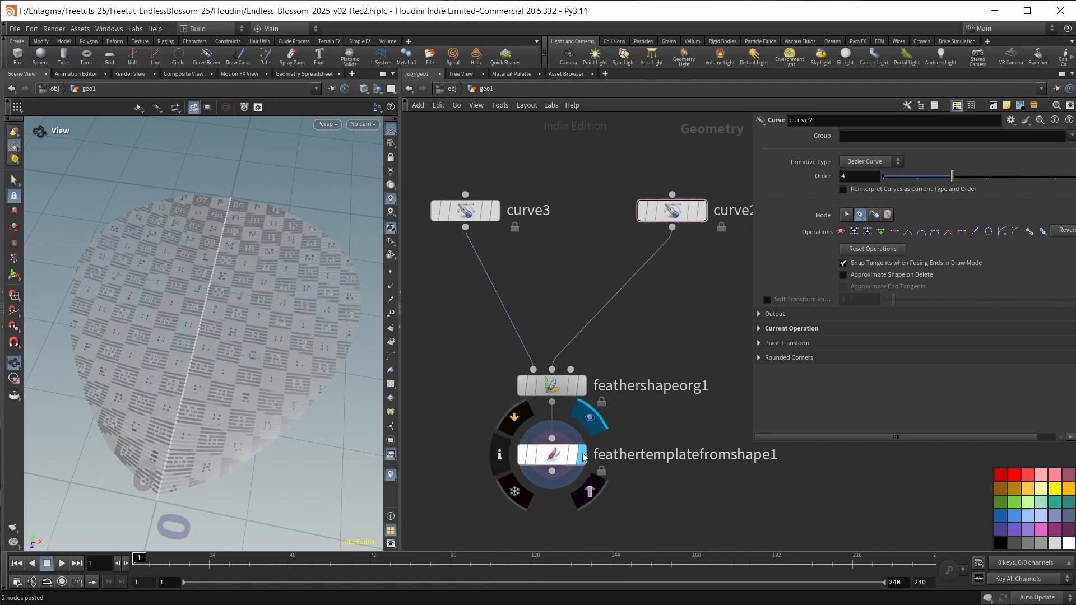
# Add a Feather Resample node fed by feathertemplatefromshape1 and make it the displayed node.
pyautogui.moveTo(252, 326); pyautogui.dragTo(251, 311)
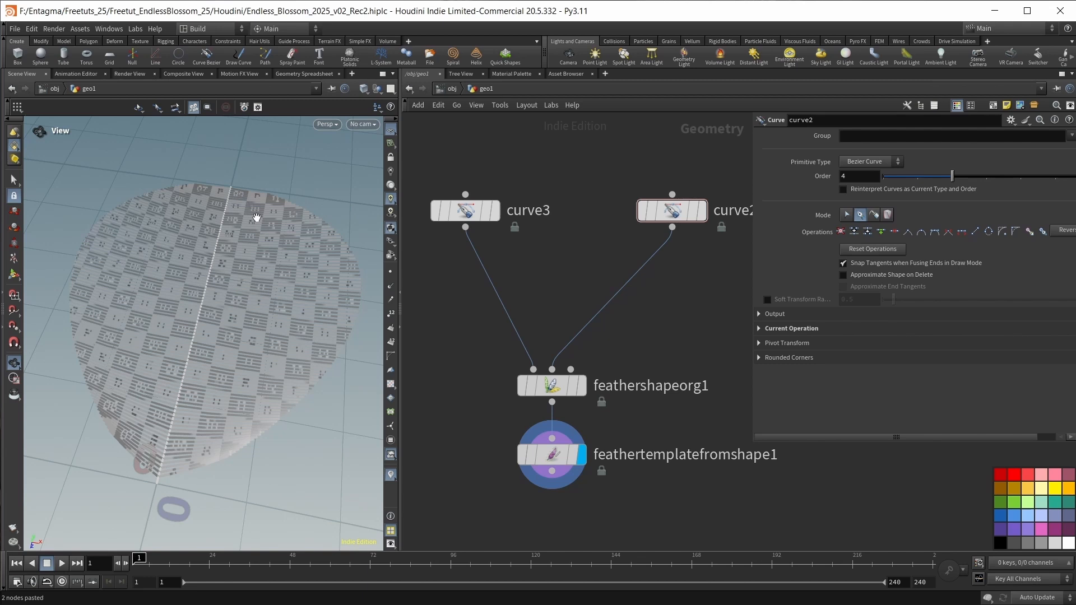
pyautogui.moveTo(567, 532); pyautogui.dragTo(550, 390, button='middle')
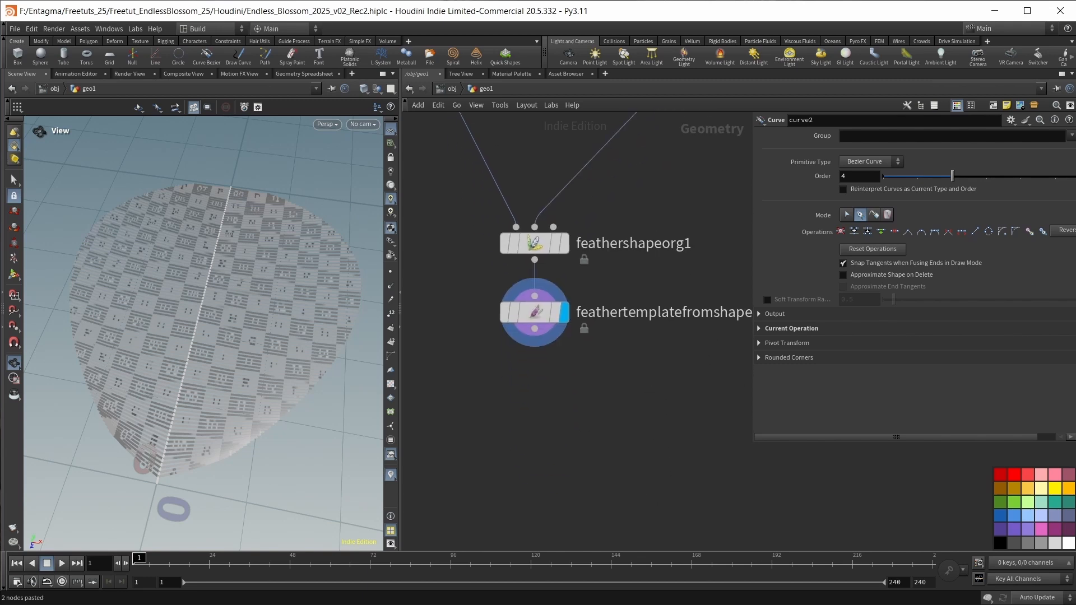
pyautogui.press('Tab')
pyautogui.write('fe')
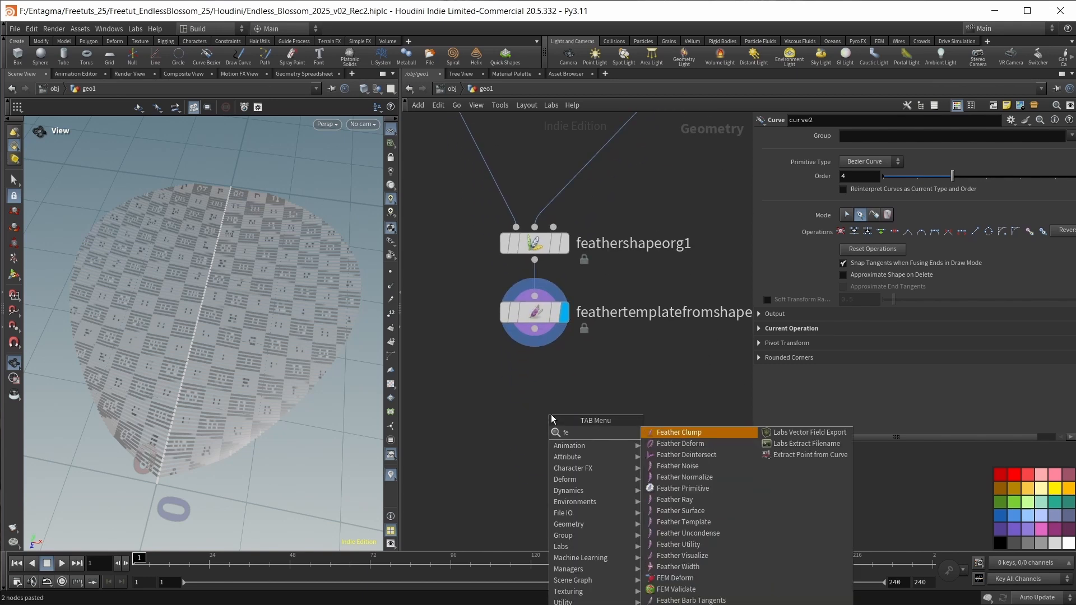
pyautogui.write('atherre')
pyautogui.press('Return')
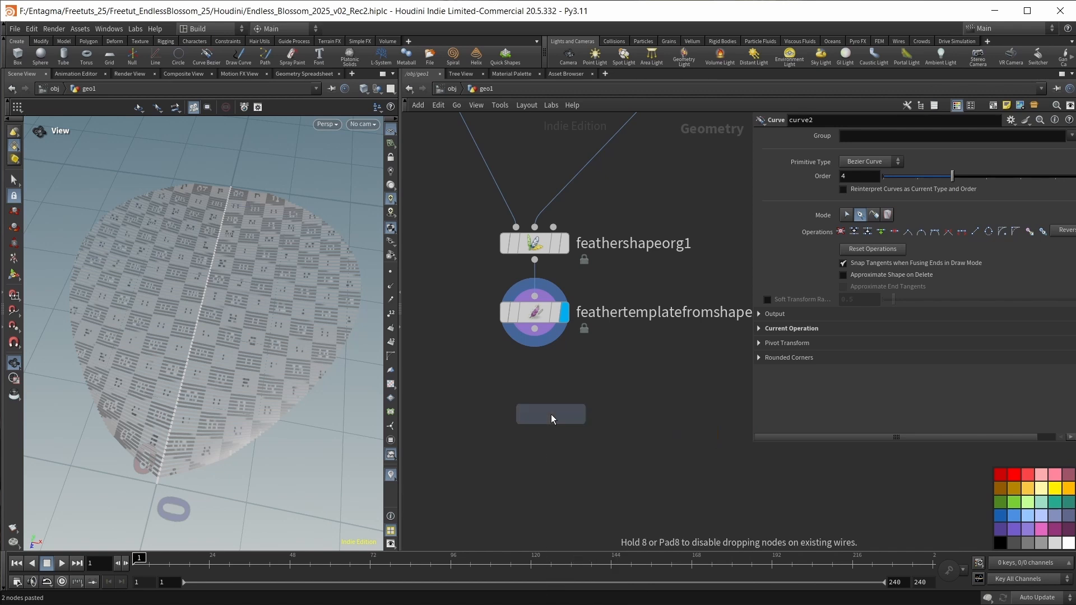
pyautogui.click(551, 415)
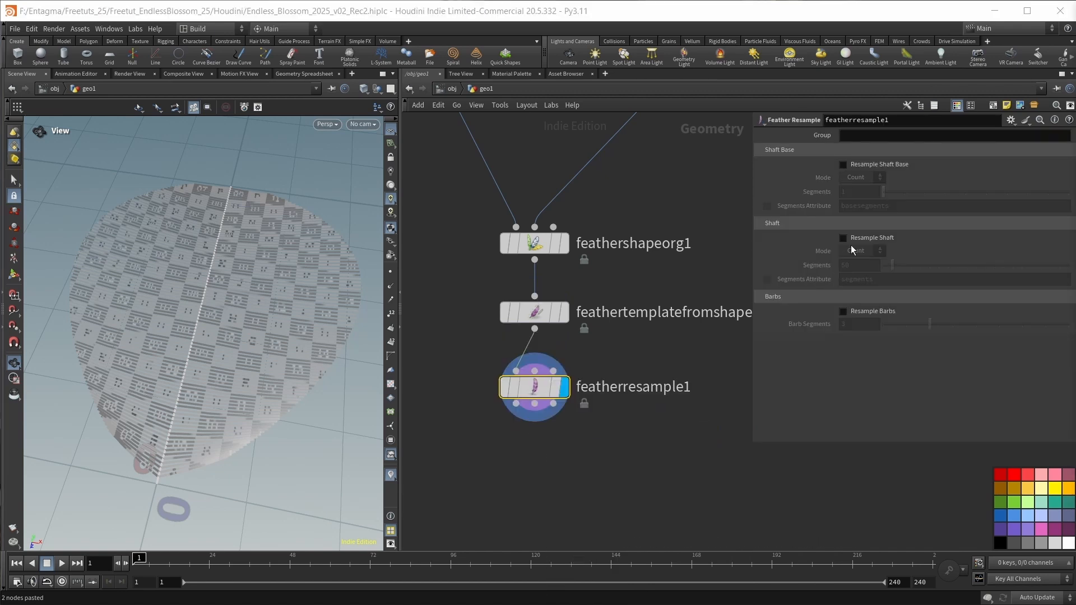
# Enable shaft and barb resampling on featherresample1, with 30 shaft segments and 12 barb segments.
pyautogui.click(853, 238)
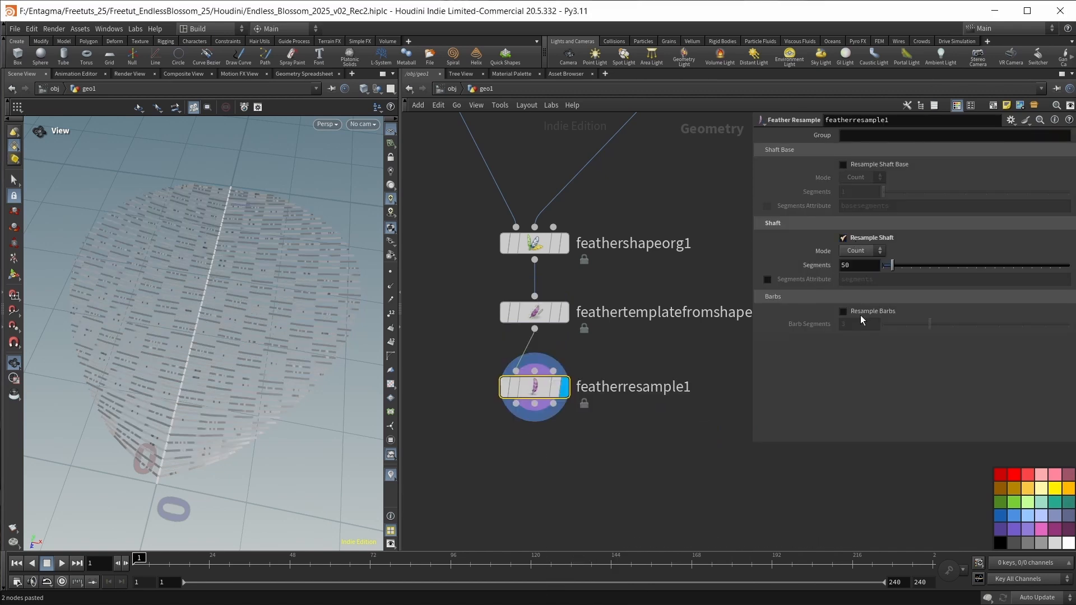
pyautogui.click(858, 312)
pyautogui.doubleClick(874, 264)
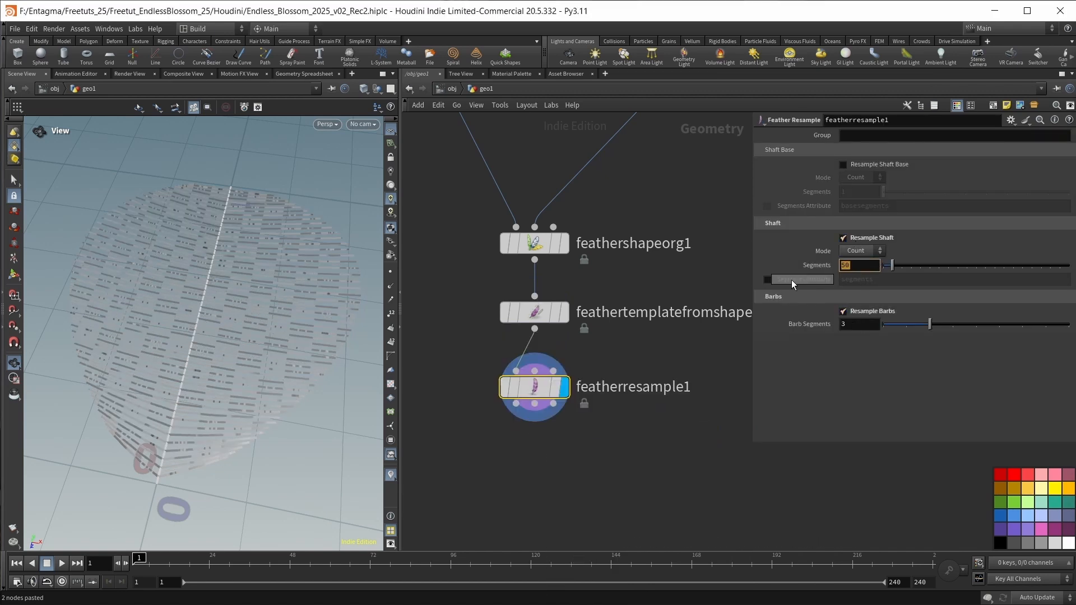
pyautogui.write('30')
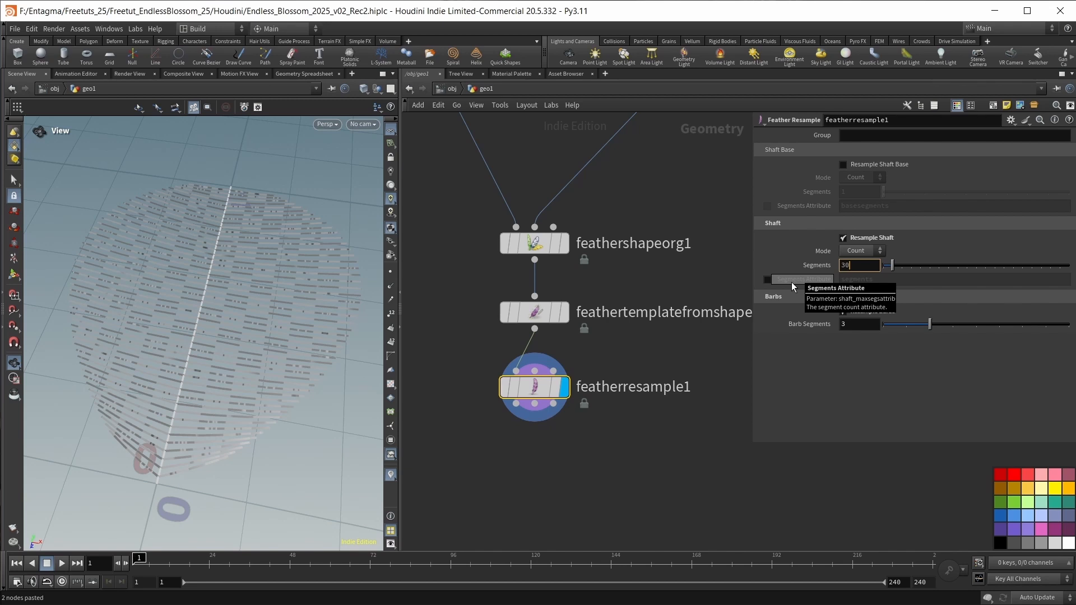
pyautogui.press('Tab')
pyautogui.write('12')
pyautogui.press('Return')
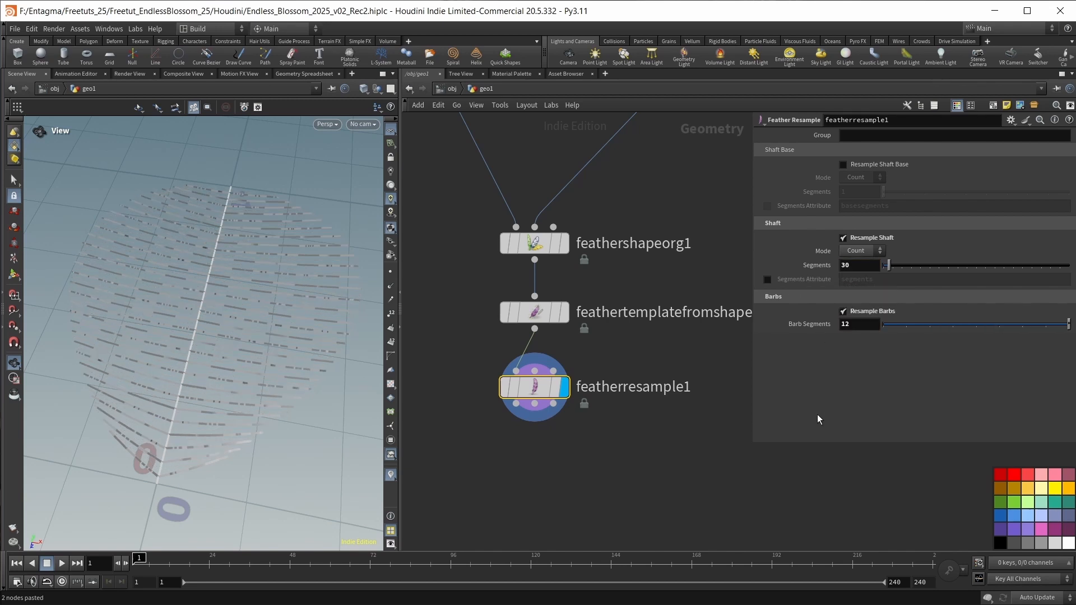
# Add a Feather Noise node below featherresample1, connect it to the first output and display it.
pyautogui.moveTo(609, 474); pyautogui.dragTo(608, 433, button='middle')
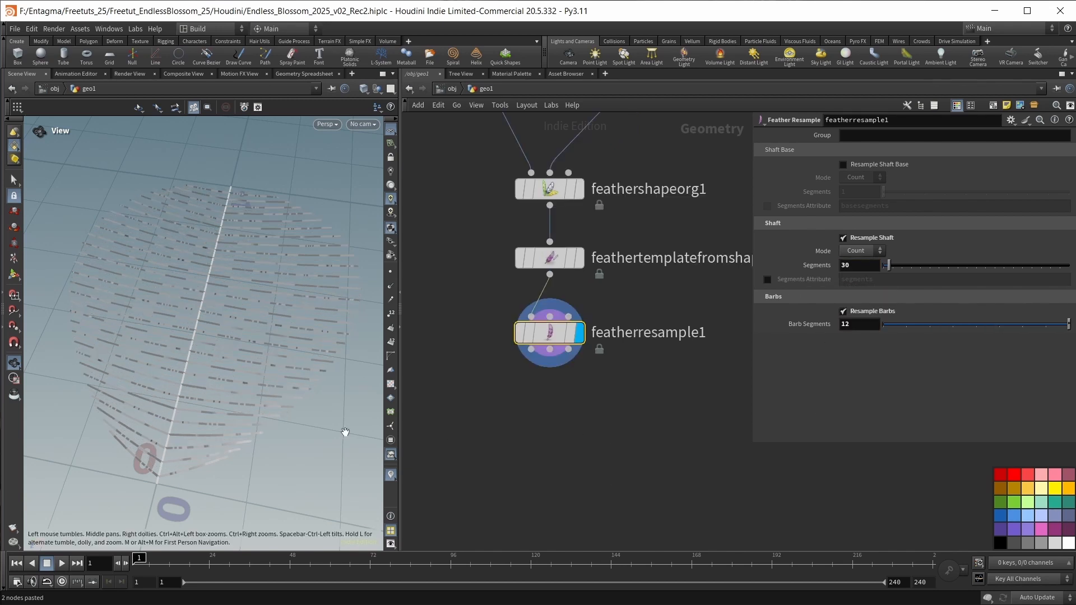
pyautogui.moveTo(209, 365); pyautogui.dragTo(263, 321)
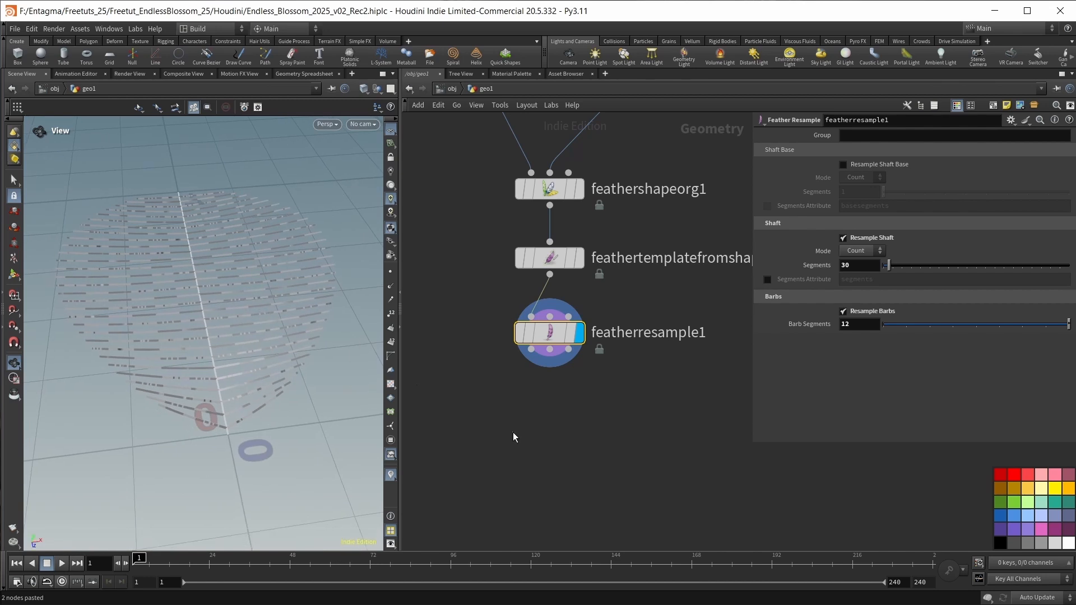
pyautogui.press('Tab')
pyautogui.write('feather')
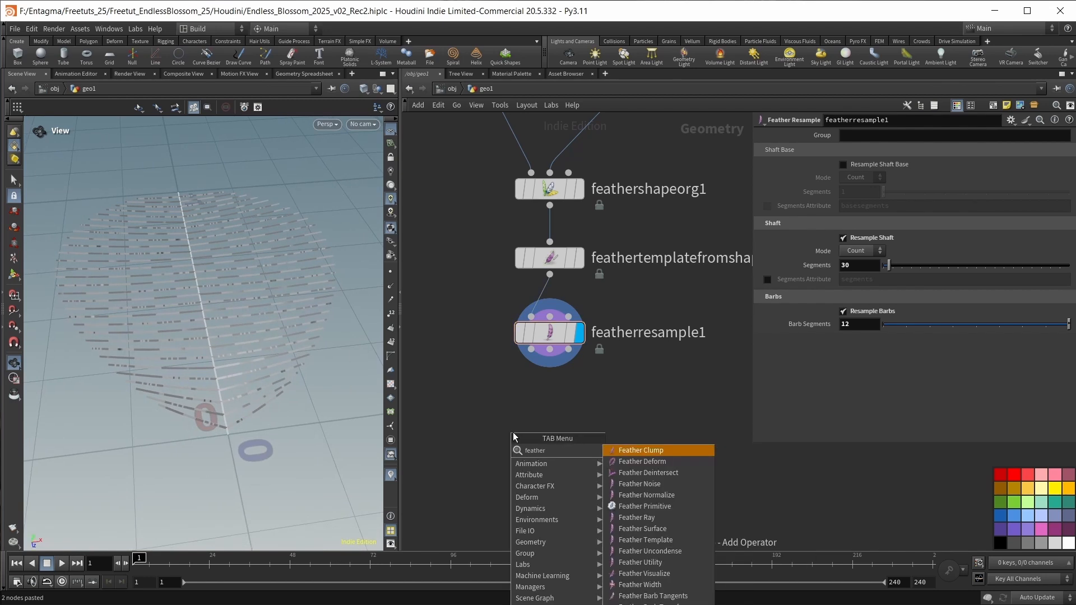
pyautogui.write(' no')
pyautogui.press('Return')
pyautogui.click(549, 430)
pyautogui.moveTo(530, 350); pyautogui.dragTo(566, 416)
pyautogui.click(580, 439)
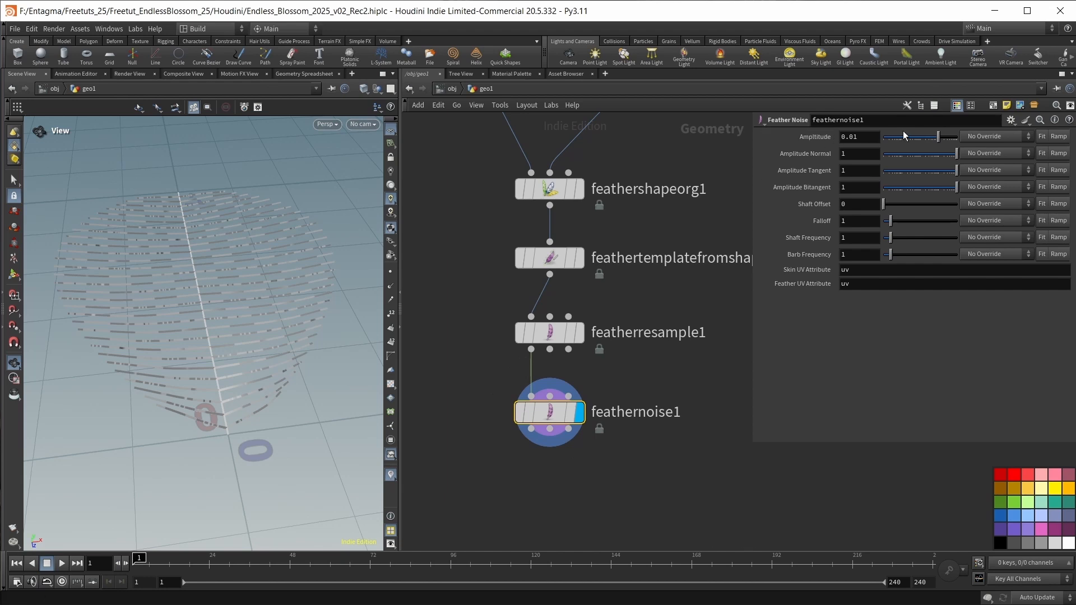
# Set the amplitude of feathernoise1 to 0.02 and check the feather from the side.
pyautogui.click(876, 137)
pyautogui.press('Return')
pyautogui.moveTo(118, 353); pyautogui.dragTo(231, 372)
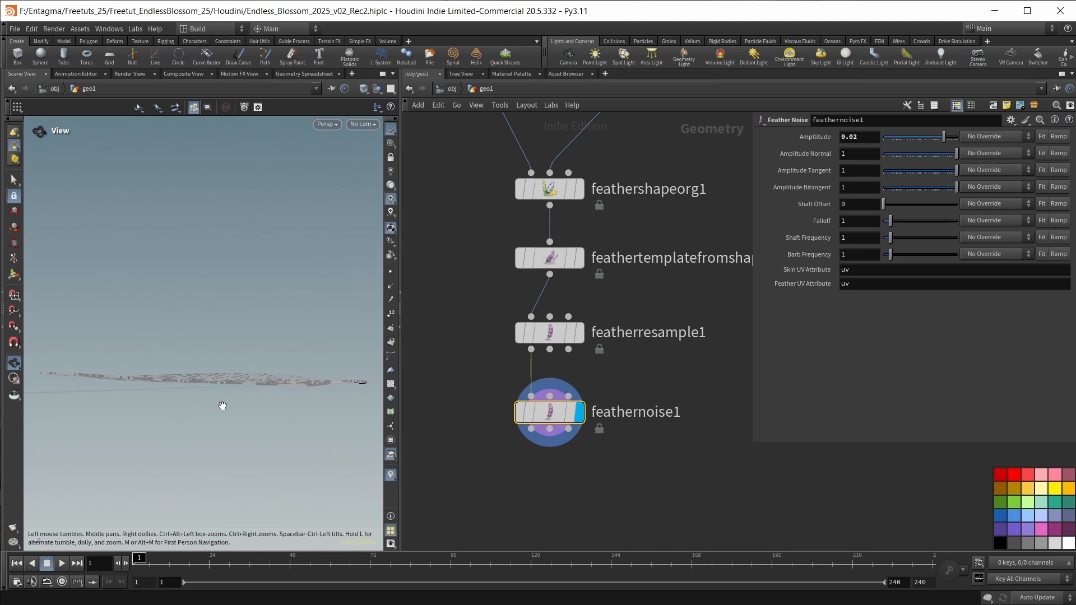
pyautogui.moveTo(222, 405); pyautogui.dragTo(213, 400)
# Duplicate feathernoise1 as a second noise node below it and set the copy's amplitude to 0.03.
pyautogui.moveTo(608, 486); pyautogui.dragTo(608, 365, button='middle')
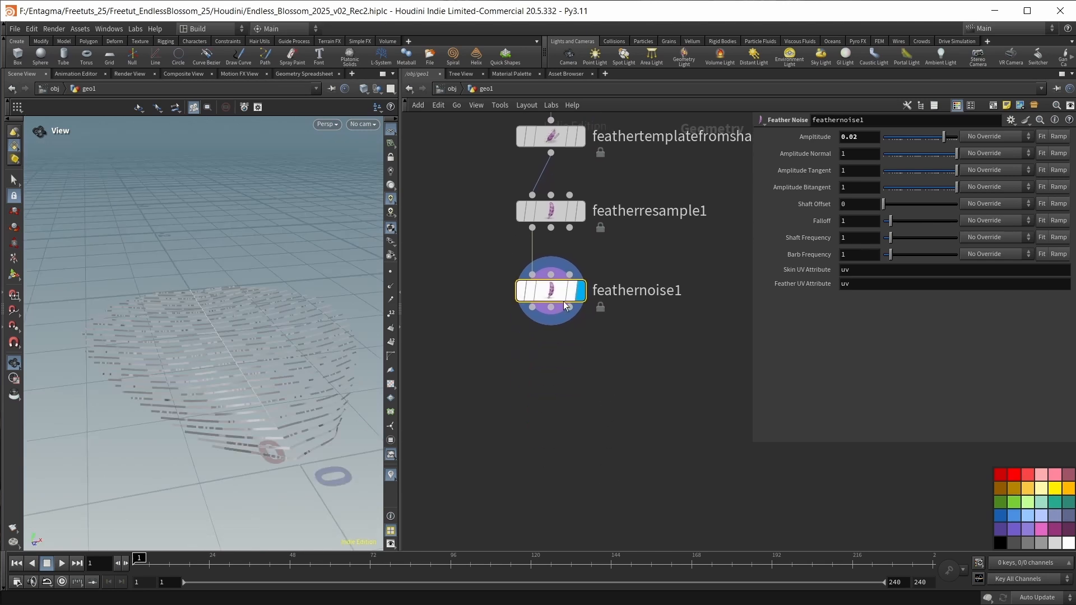
pyautogui.keyDown('alt'); pyautogui.moveTo(564, 306); pyautogui.dragTo(550, 370); pyautogui.keyUp('alt')
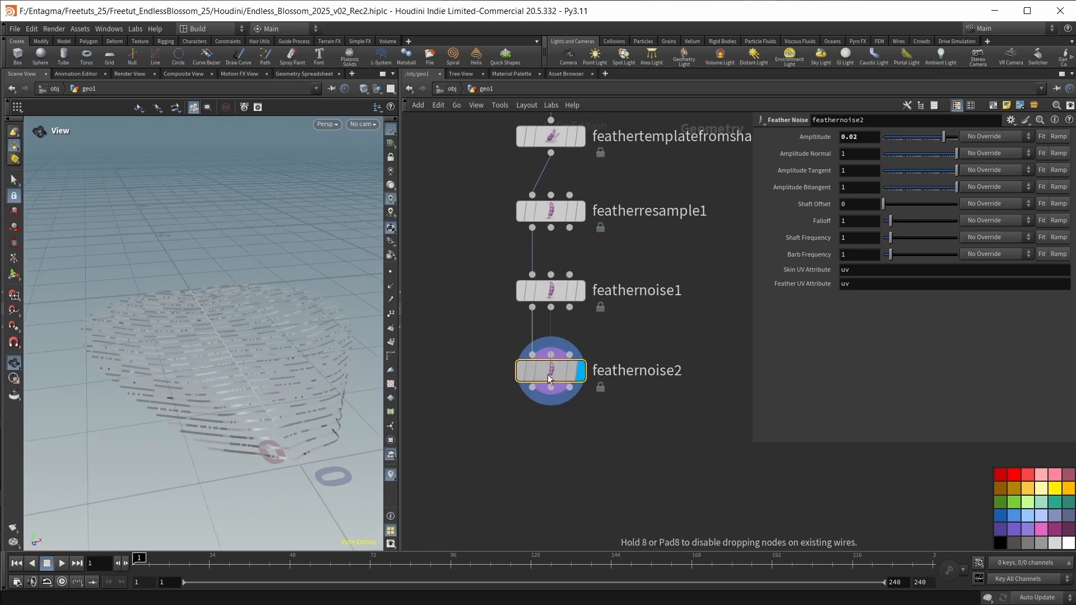
pyautogui.click(868, 136)
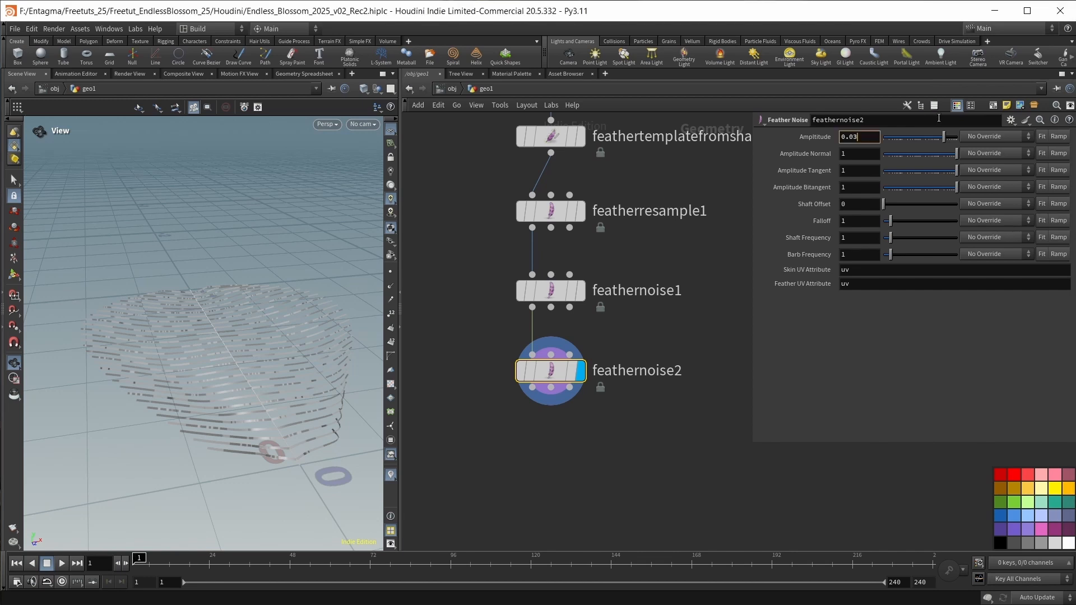
pyautogui.press('Return')
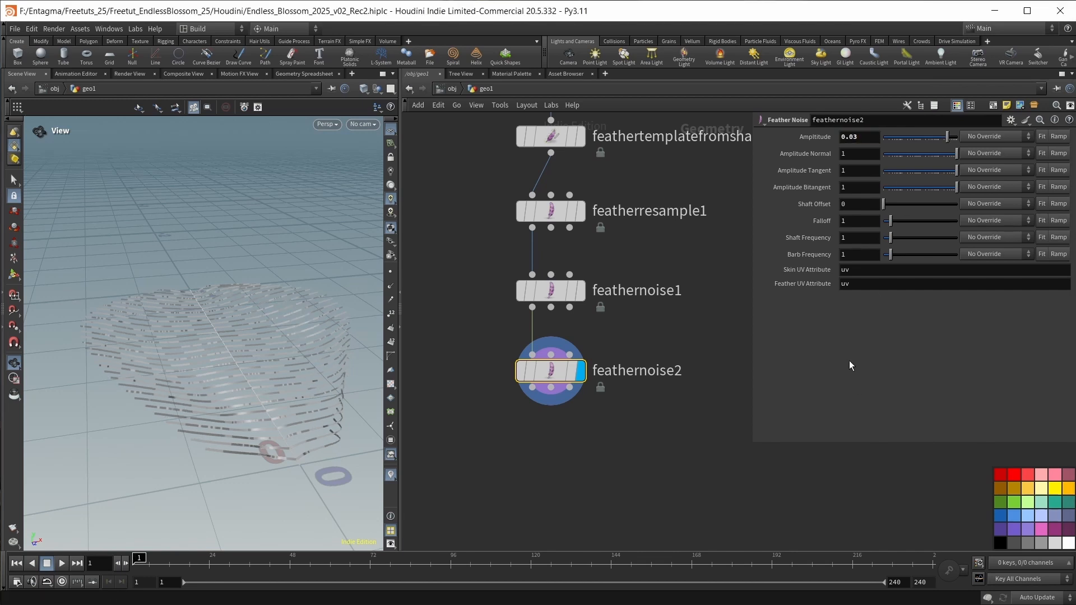
# Set feathernoise2's shaft frequency to 6.5 and its barb frequency to 10.
pyautogui.doubleClick(865, 241)
pyautogui.write('6.5')
pyautogui.press('Return')
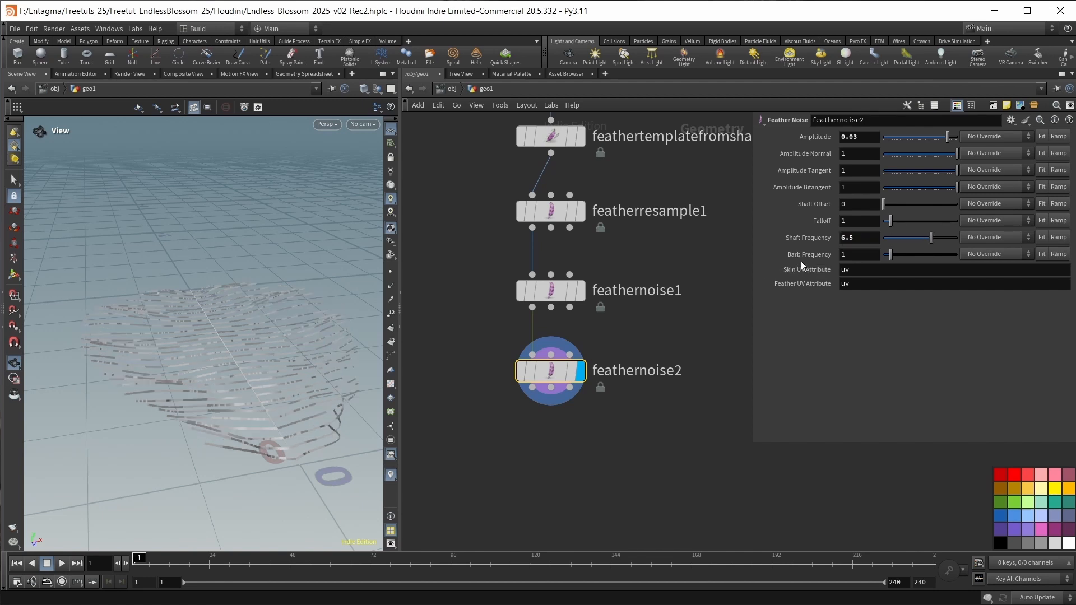
pyautogui.write('10')
pyautogui.press('Return')
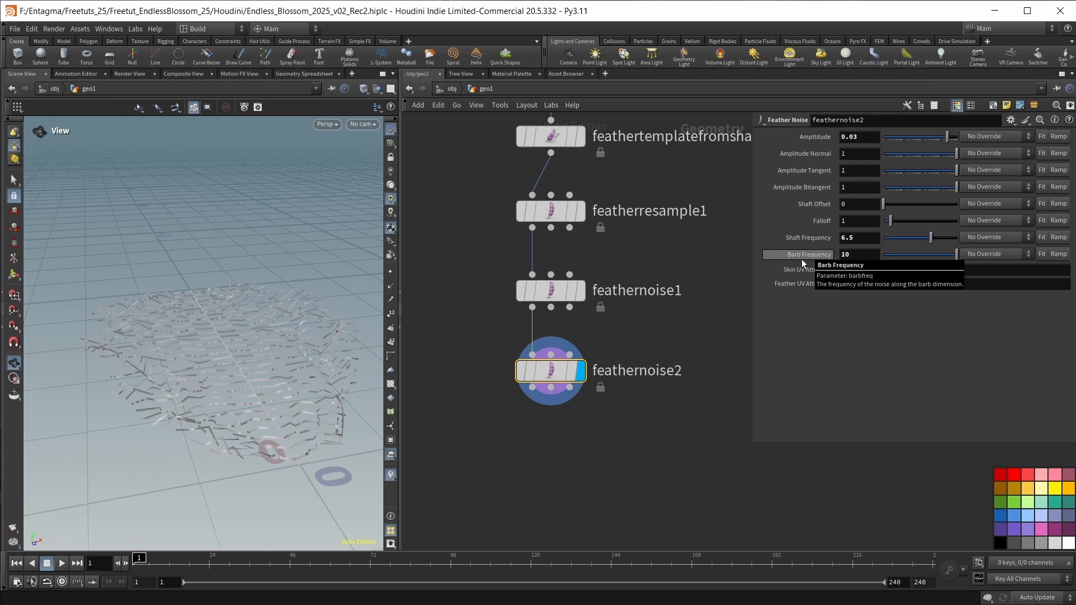
pyautogui.moveTo(297, 302); pyautogui.dragTo(162, 324)
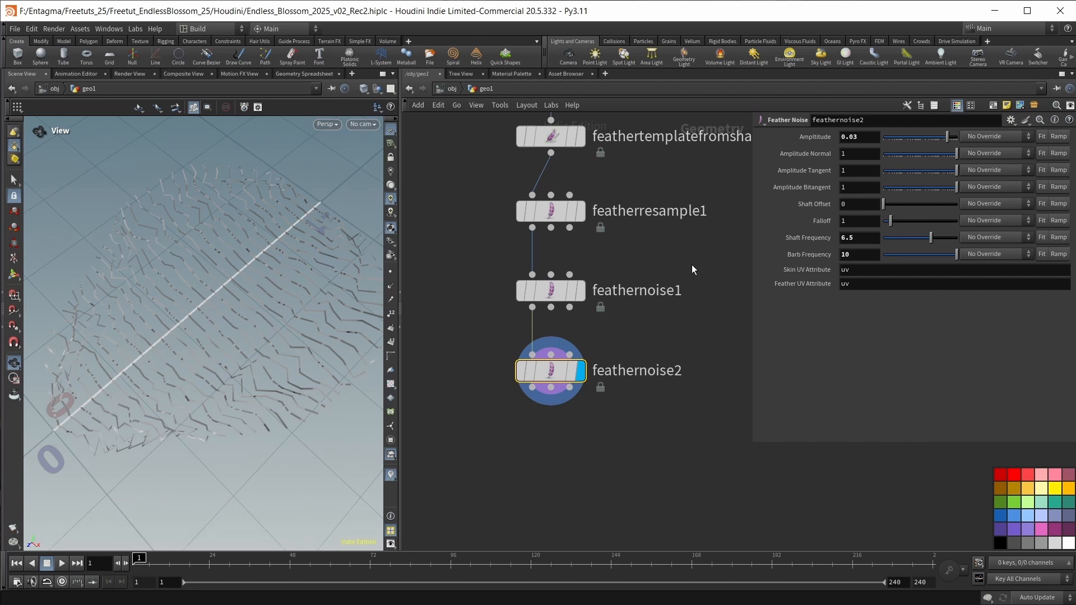
# Enable feathernoise2's amplitude ramp, start it at 0.41875, add two full-value points, one at 0.875, and lower the end point to zero.
pyautogui.click(1058, 137)
pyautogui.moveTo(794, 195); pyautogui.dragTo(909, 199)
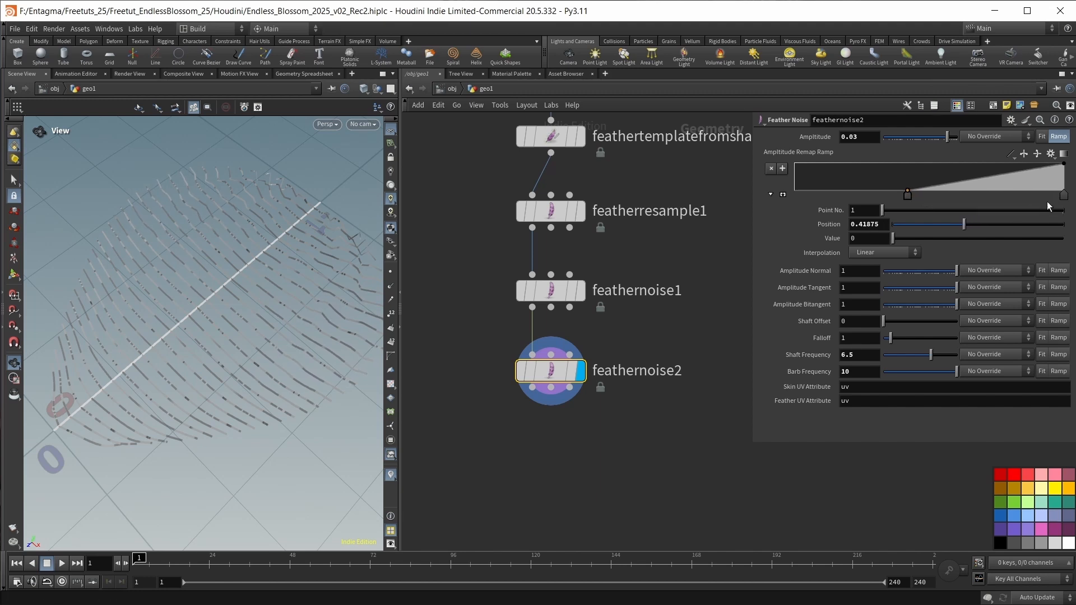
pyautogui.click(973, 163)
pyautogui.click(1030, 164)
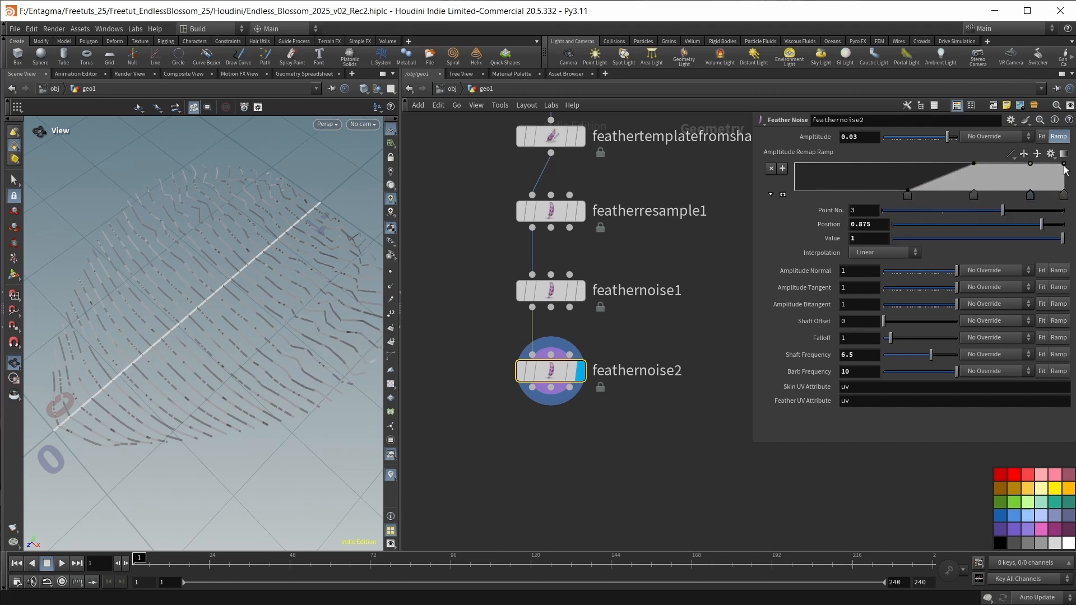
pyautogui.moveTo(1063, 163); pyautogui.dragTo(1064, 191)
# Set all amplitude ramp points to Bezier interpolation and shift the first two earlier, placing the first at position 0.31875.
pyautogui.click(907, 195)
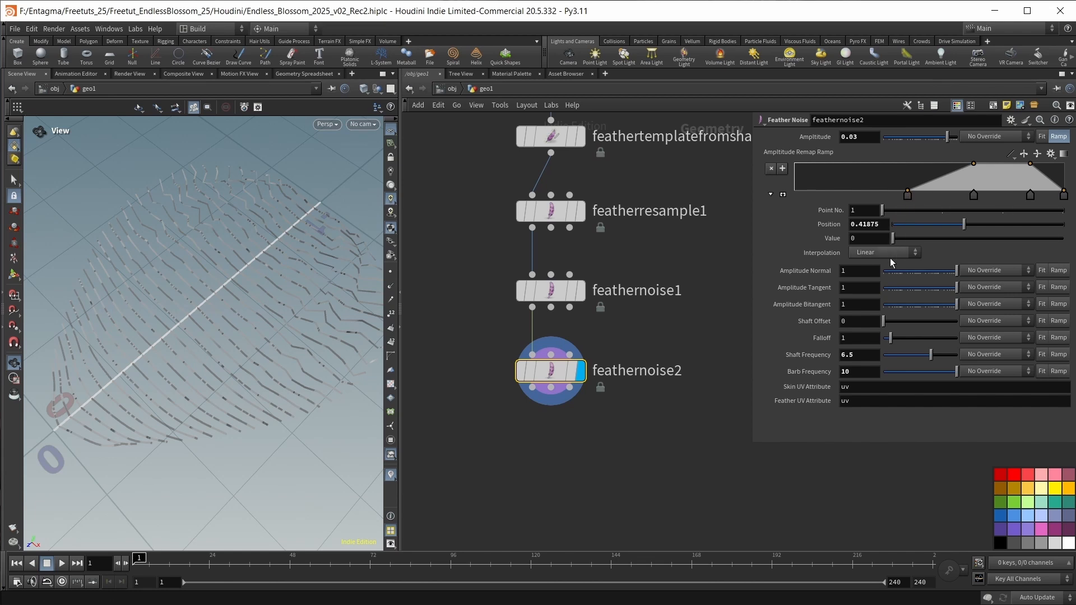
pyautogui.click(889, 253)
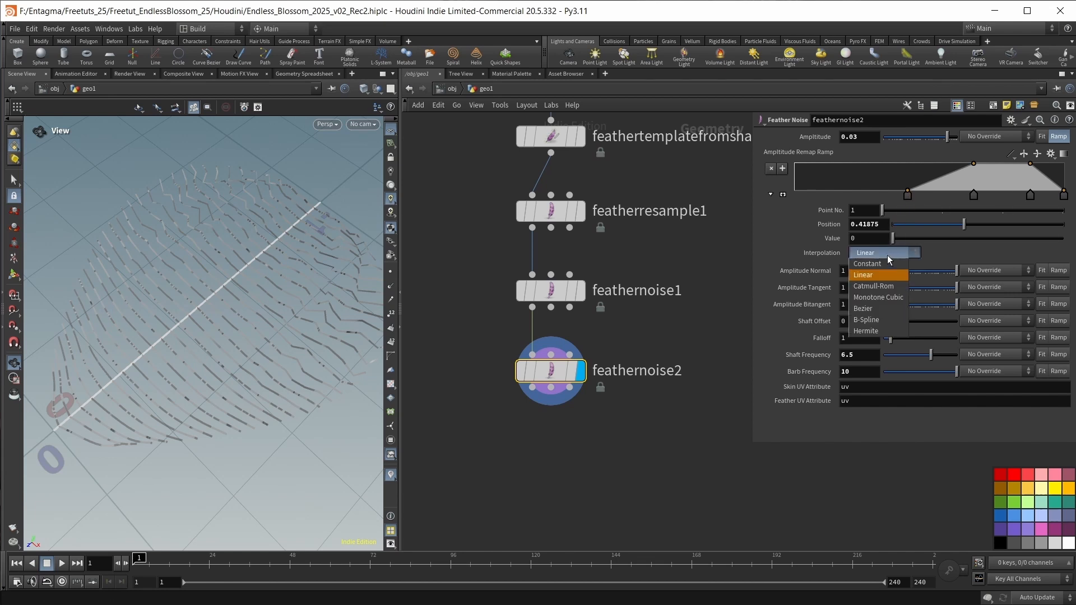
pyautogui.click(877, 309)
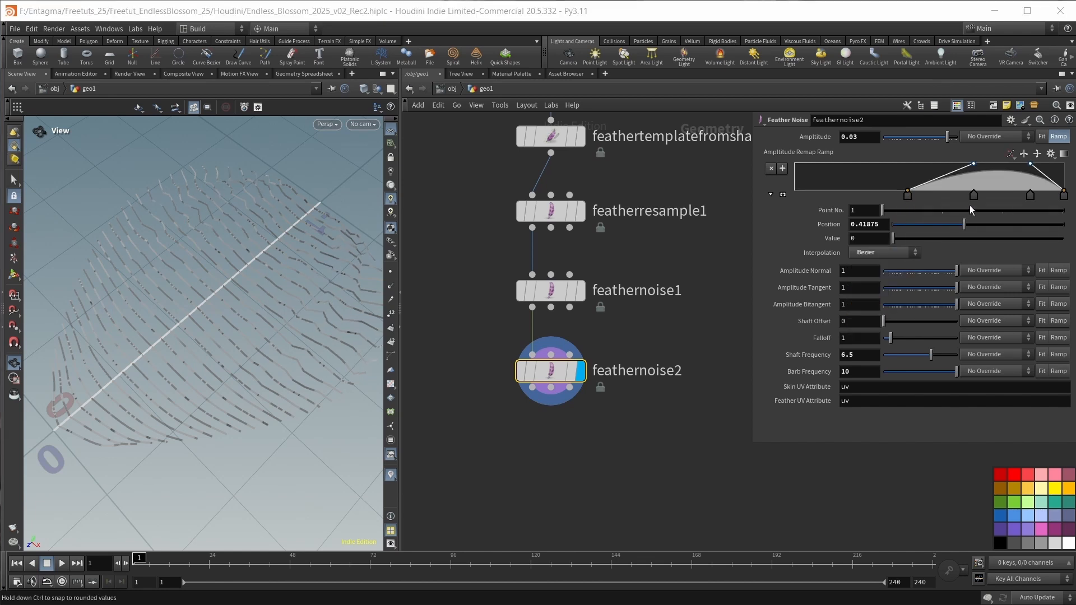
pyautogui.moveTo(908, 195); pyautogui.dragTo(881, 197)
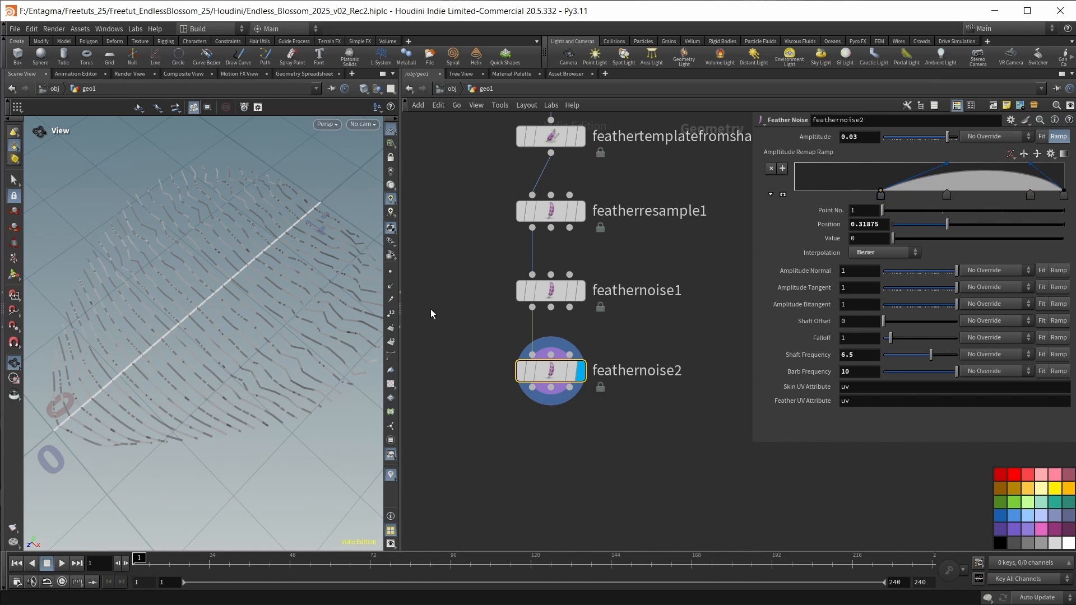
# Add a Feather Surface node after feathernoise2, display it and inspect the resulting petal surface.
pyautogui.moveTo(209, 263); pyautogui.dragTo(237, 316)
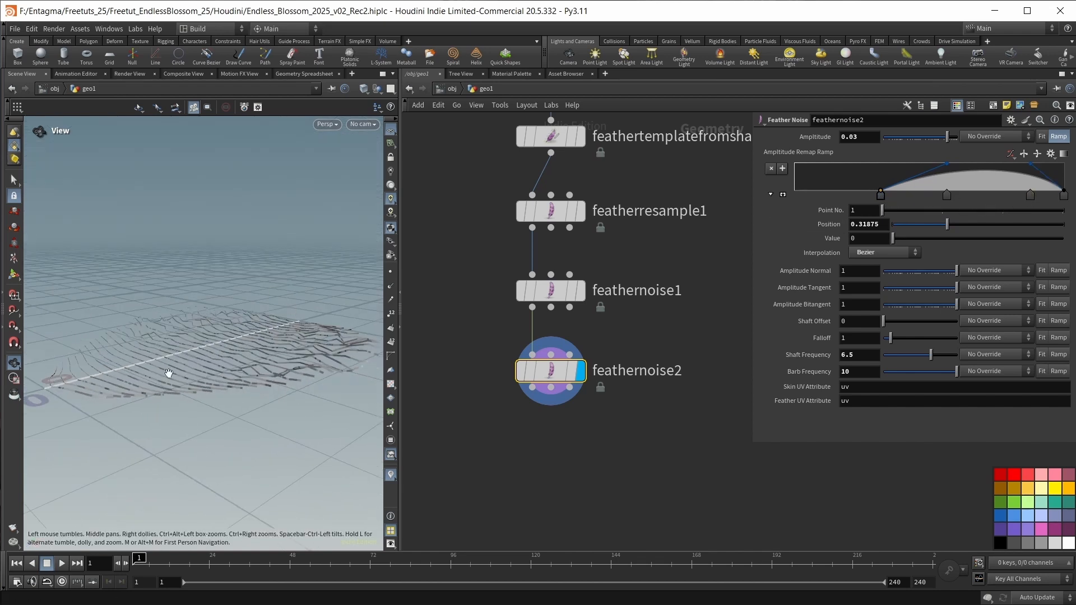
pyautogui.scroll(-3, 521, 389)
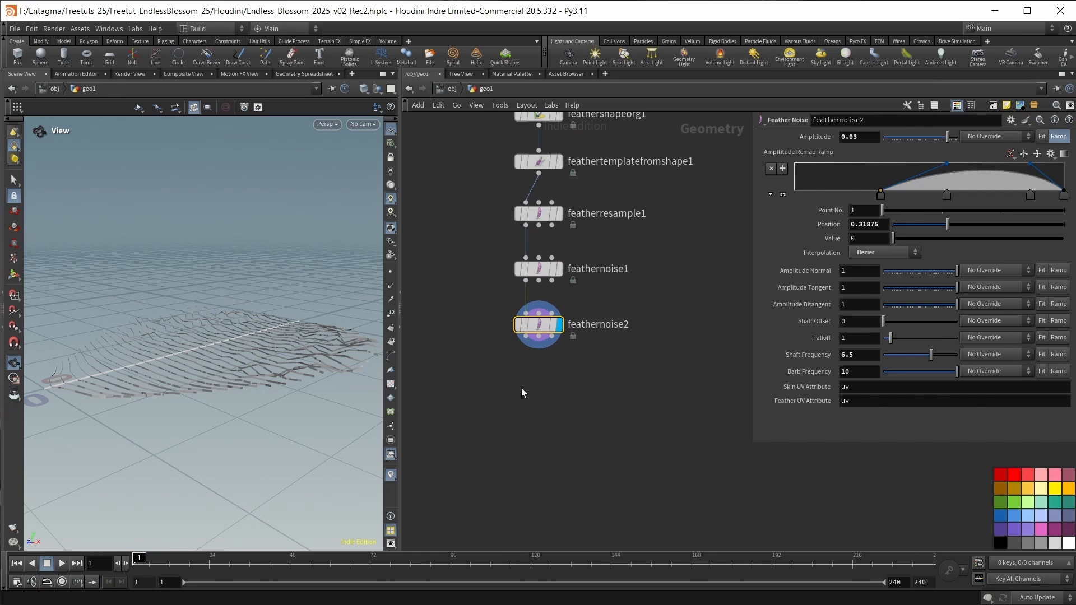
pyautogui.press('Tab')
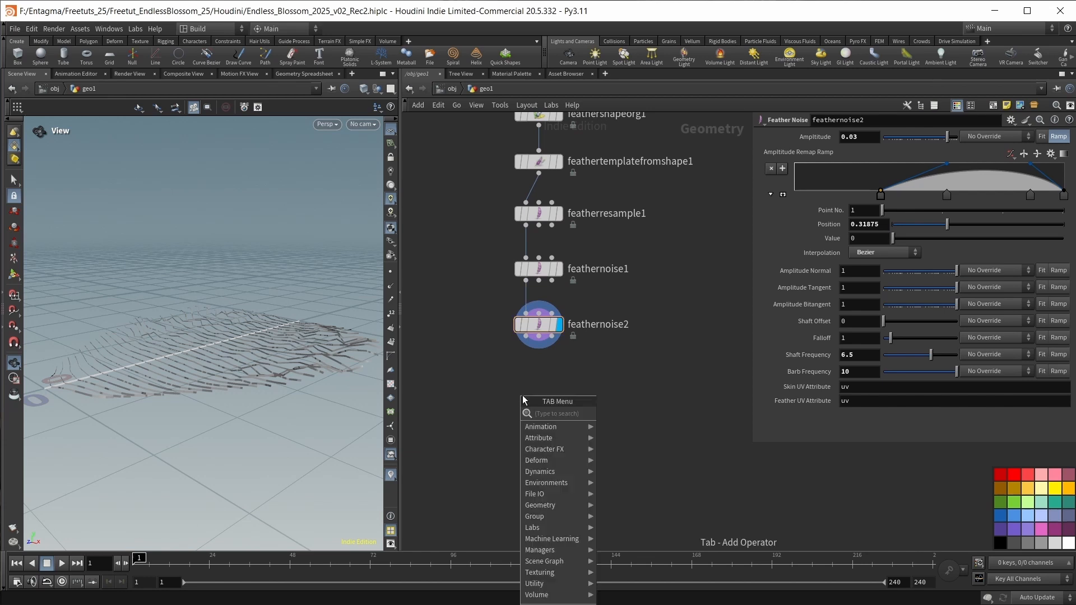
pyautogui.write('feather su')
pyautogui.press('Return')
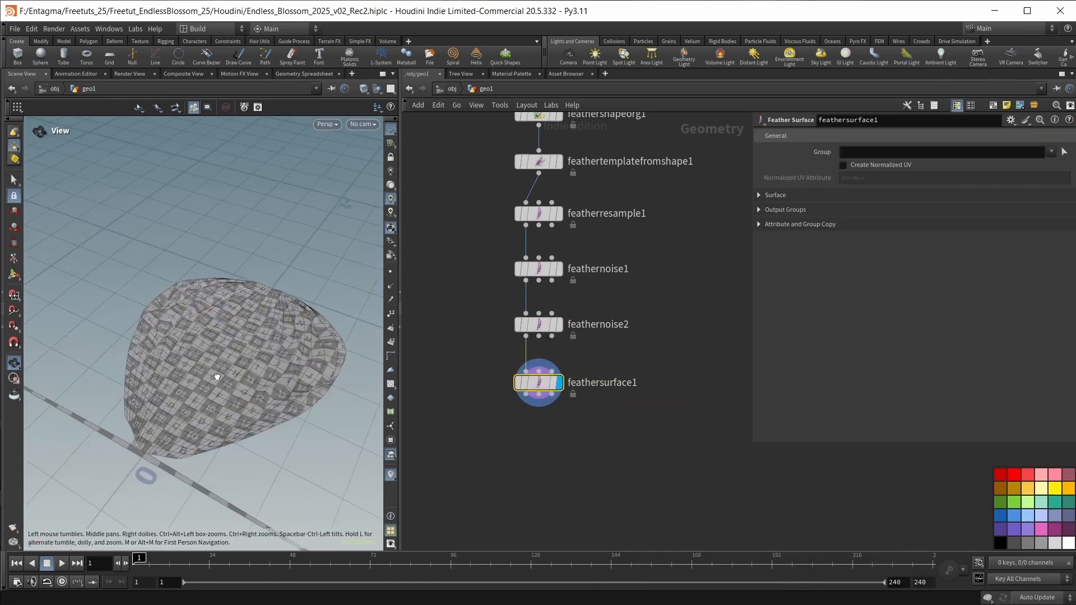
pyautogui.moveTo(216, 376); pyautogui.dragTo(201, 364)
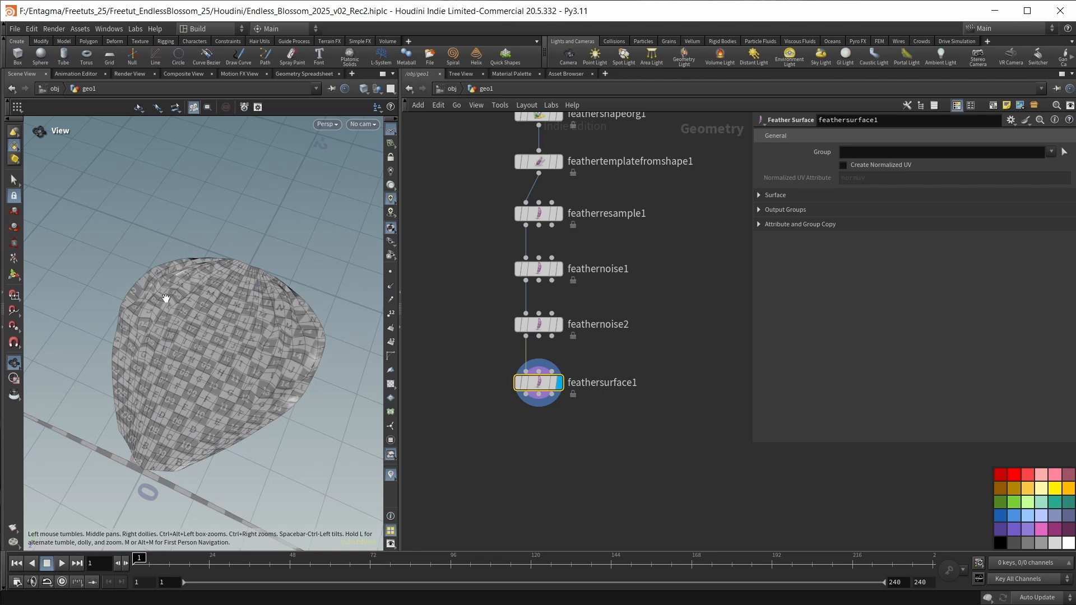
pyautogui.moveTo(180, 430); pyautogui.dragTo(151, 425)
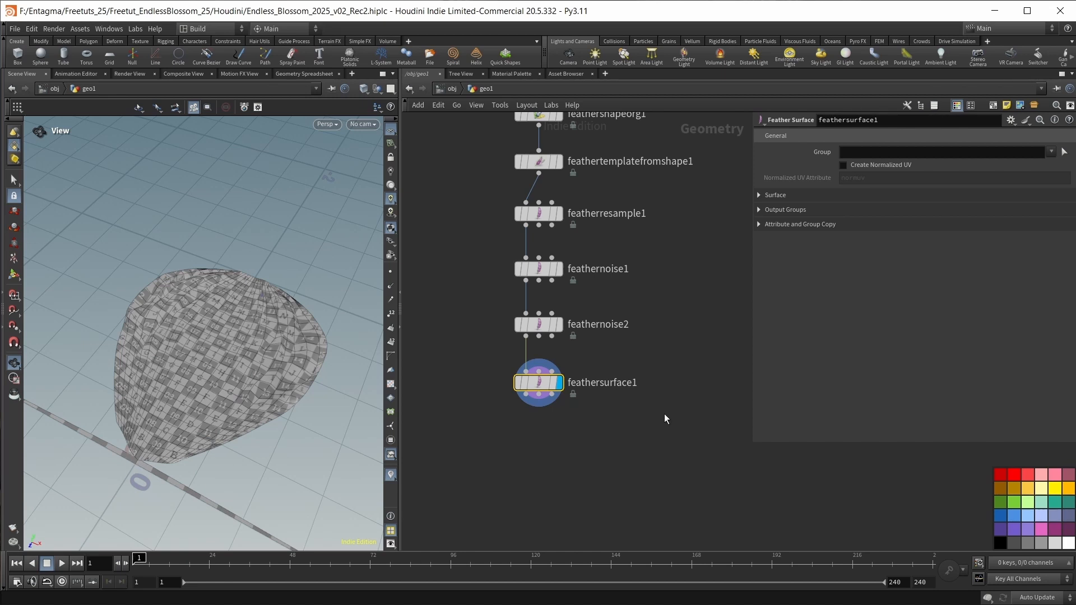
# Set feathersurface1's shaft output to None in its surface settings.
pyautogui.click(759, 195)
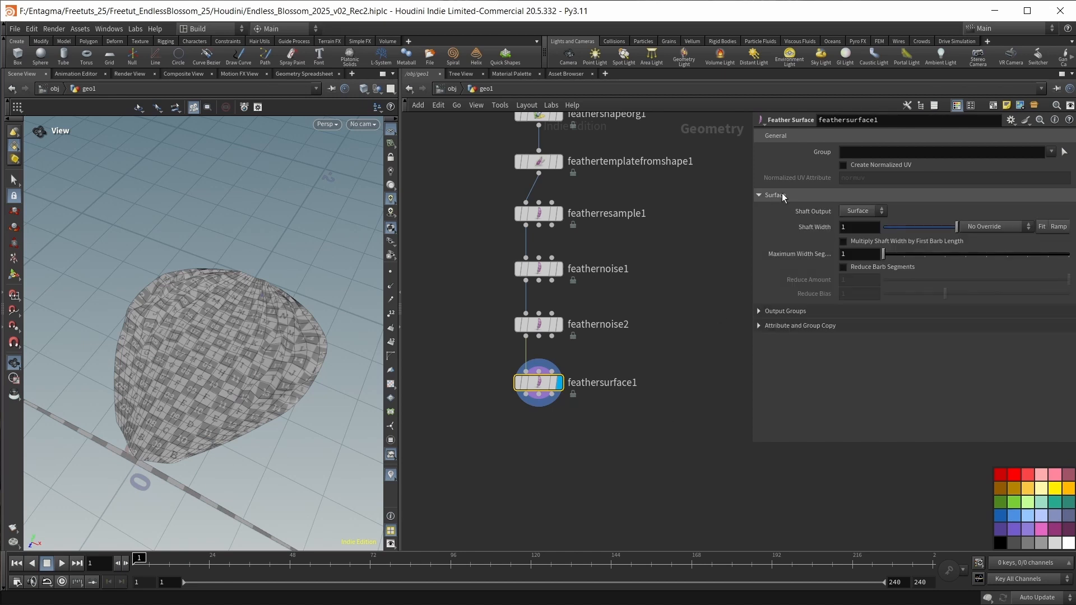
pyautogui.click(865, 211)
pyautogui.click(863, 220)
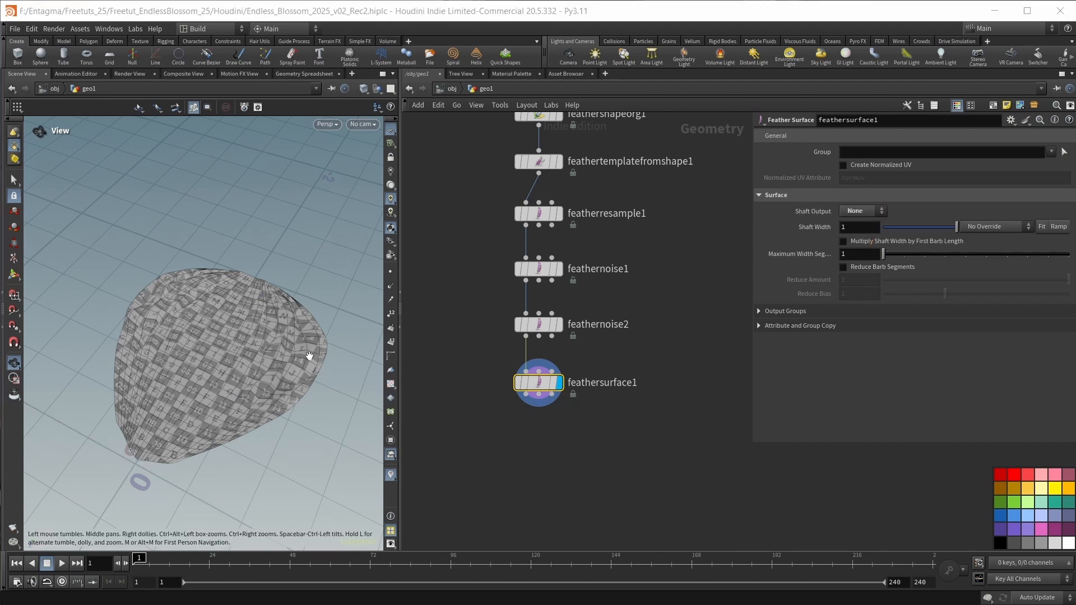
# Append a Normal node to feathersurface1, display it and set its cusp angle to 180.
pyautogui.press('Tab')
pyautogui.write('normal')
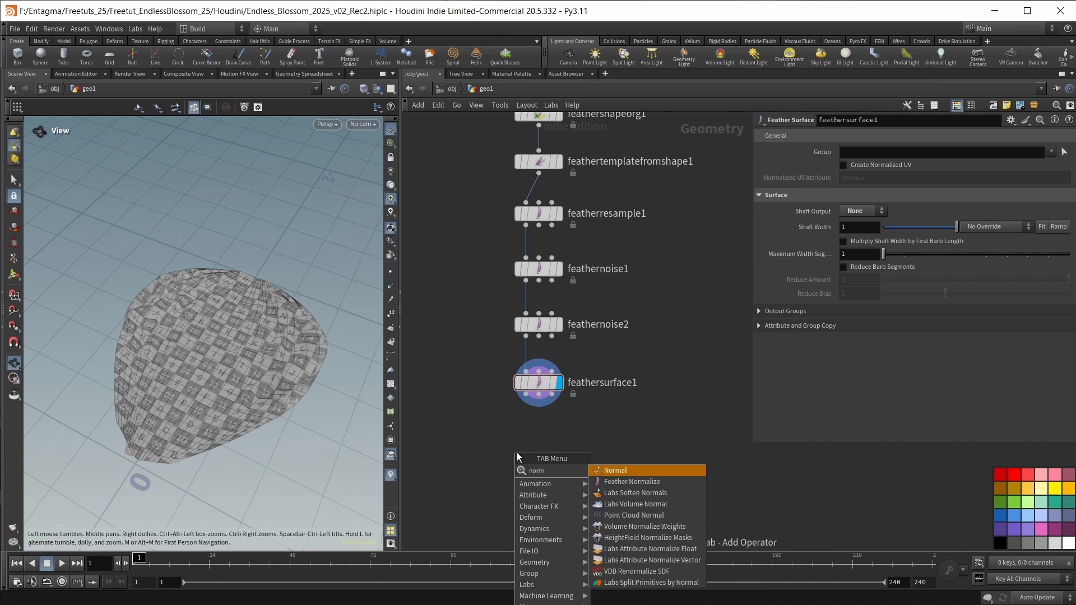
pyautogui.press('Return')
pyautogui.click(517, 451)
pyautogui.moveTo(516, 448); pyautogui.dragTo(538, 442)
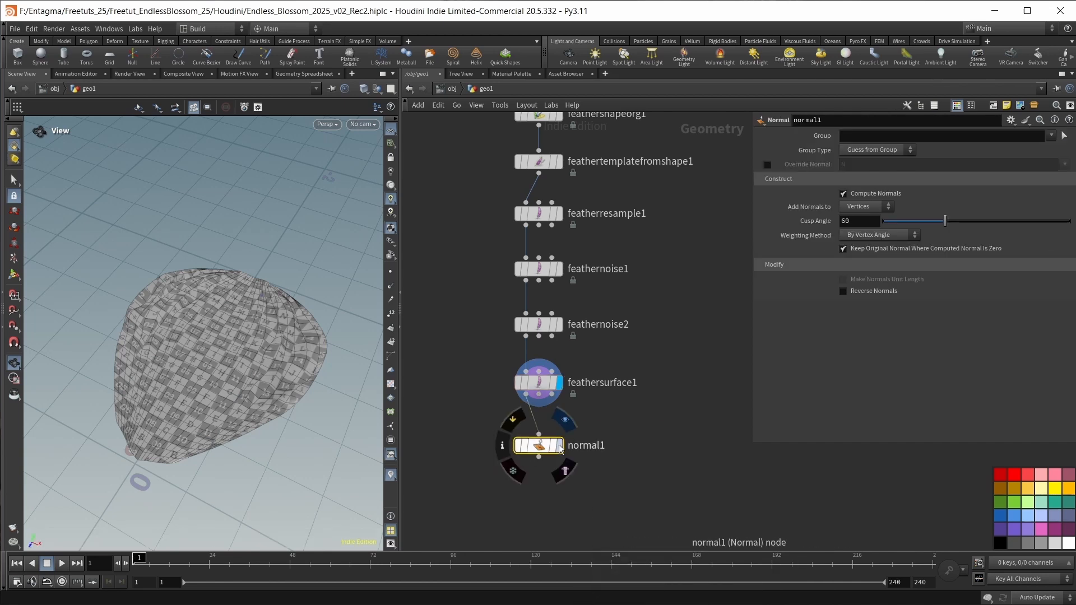
pyautogui.click(559, 445)
pyautogui.moveTo(938, 221); pyautogui.dragTo(1071, 221)
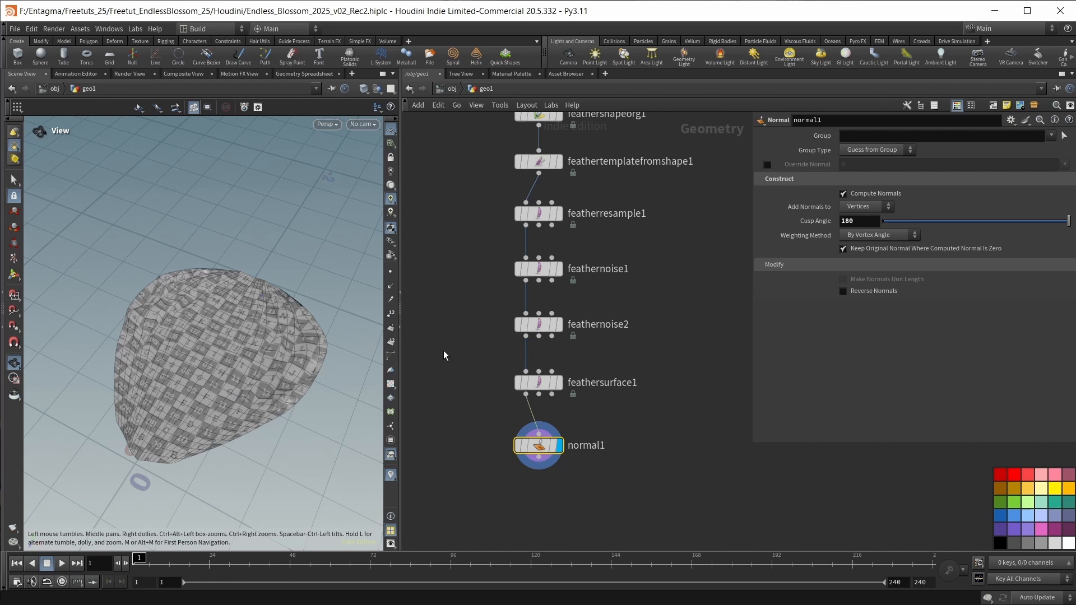
# Color all nine nodes of the feather network, from the two curves down to normal1, teal green.
pyautogui.scroll(-2, 448, 353)
pyautogui.press('a')
pyautogui.moveTo(532, 263); pyautogui.dragTo(521, 475)
pyautogui.moveTo(533, 262); pyautogui.dragTo(633, 510)
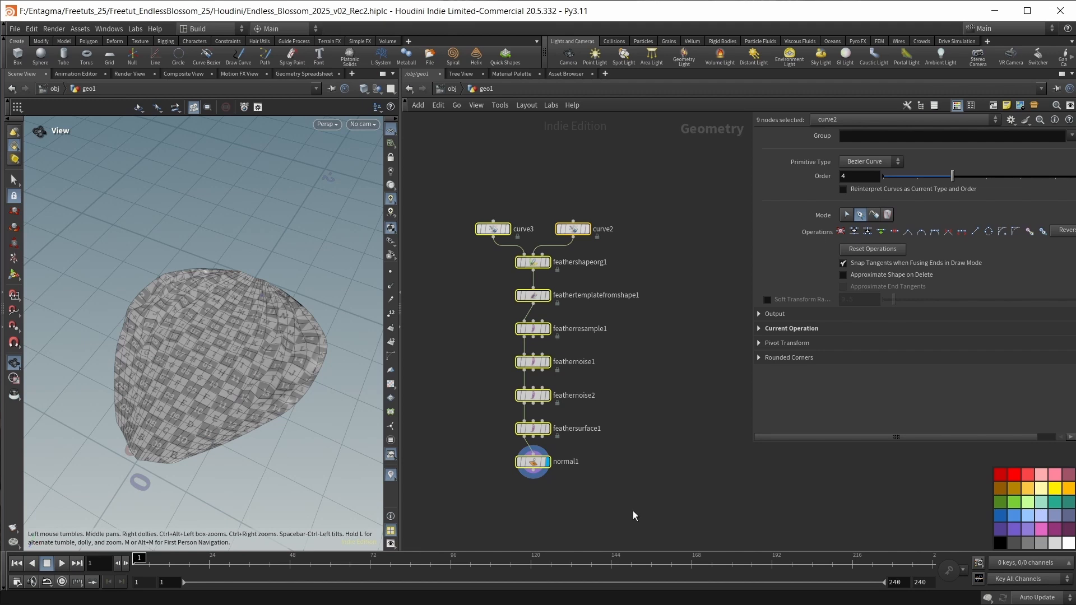
pyautogui.click(1055, 503)
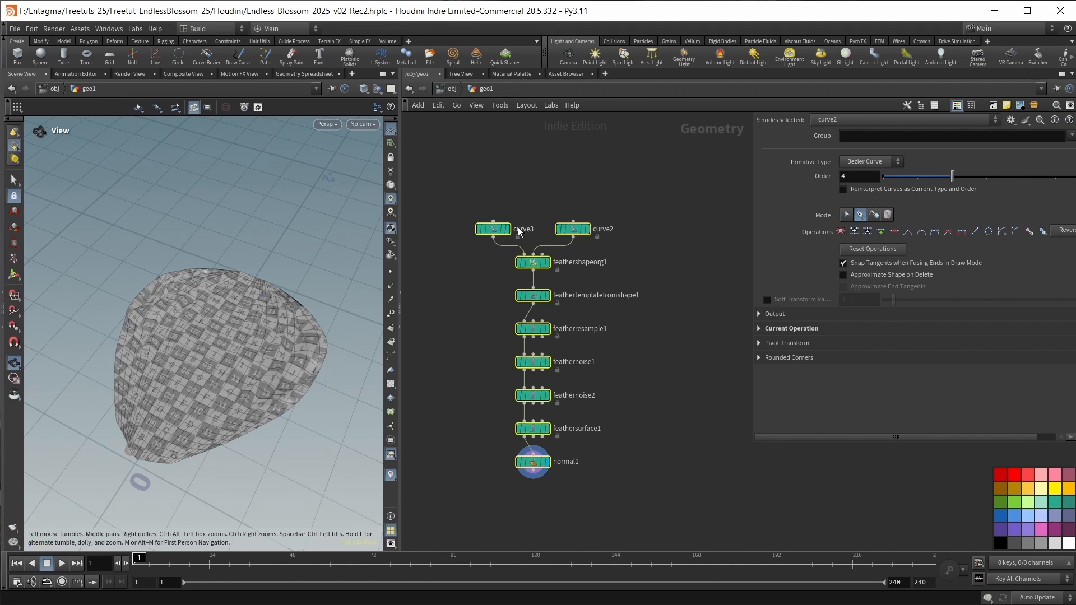
pyautogui.moveTo(610, 459); pyautogui.dragTo(607, 457, button='middle')
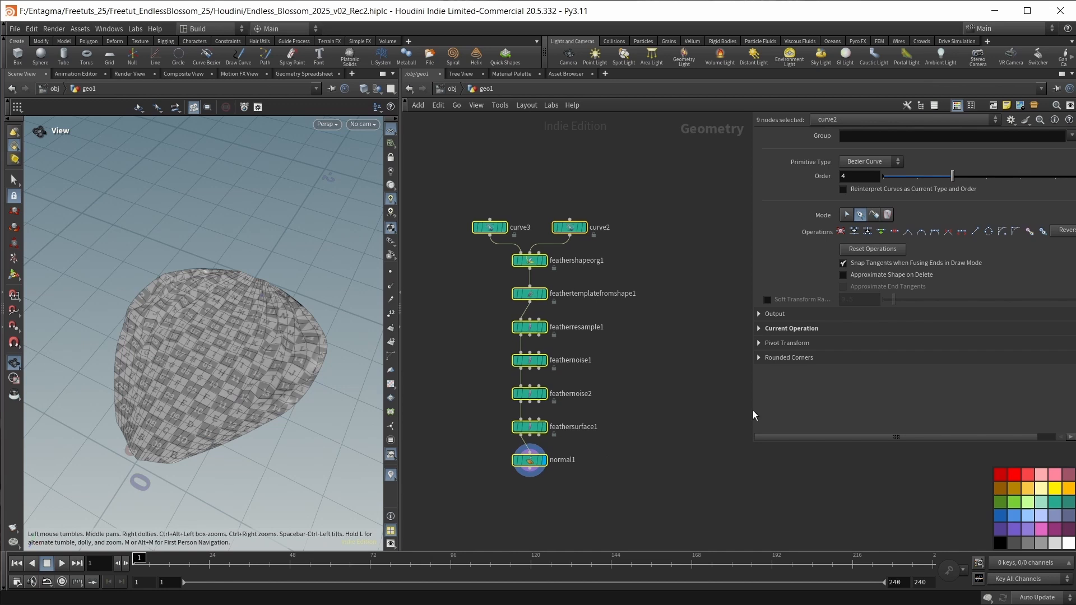
pyautogui.moveTo(751, 410); pyautogui.dragTo(792, 409)
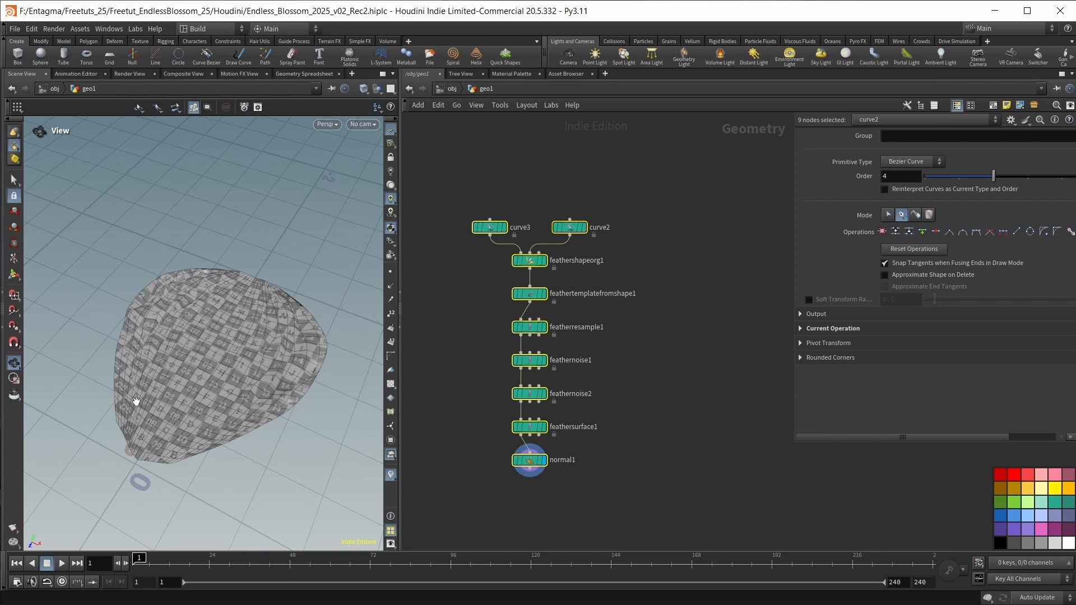
pyautogui.scroll(2, 583, 499)
pyautogui.moveTo(232, 401); pyautogui.dragTo(225, 356)
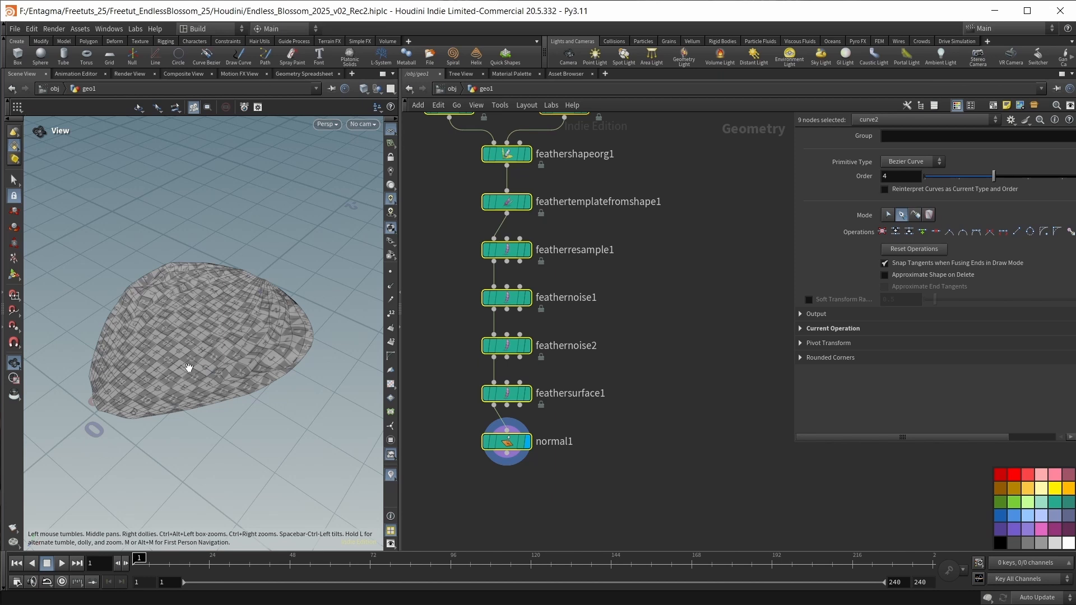
pyautogui.click(604, 364)
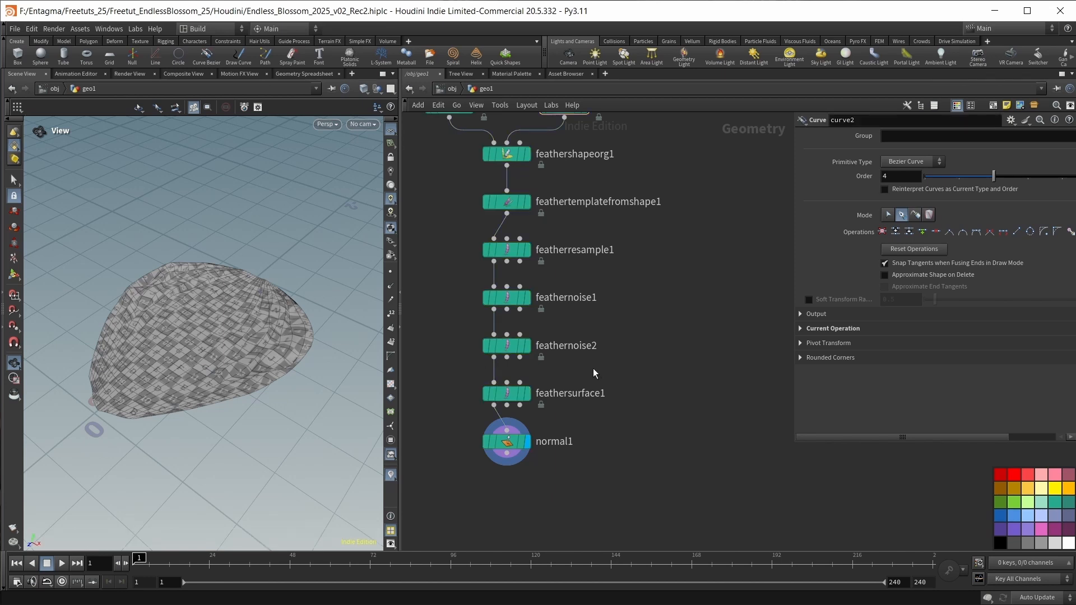
# Branch a Feather Uncondense node off feathernoise2's first output and display it.
pyautogui.click(527, 345)
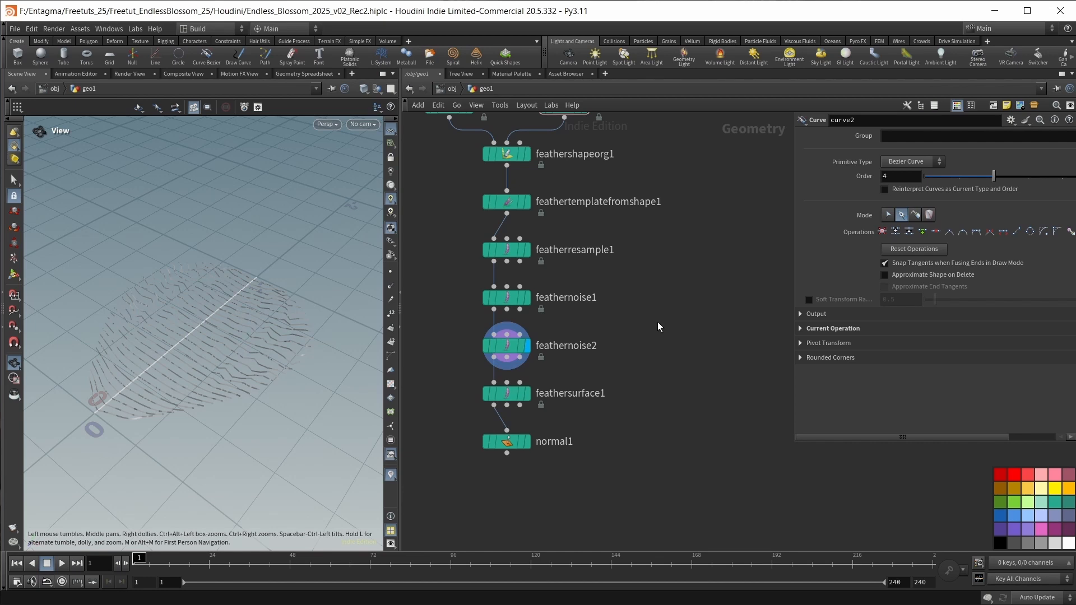
pyautogui.press('Tab')
pyautogui.write('feather un')
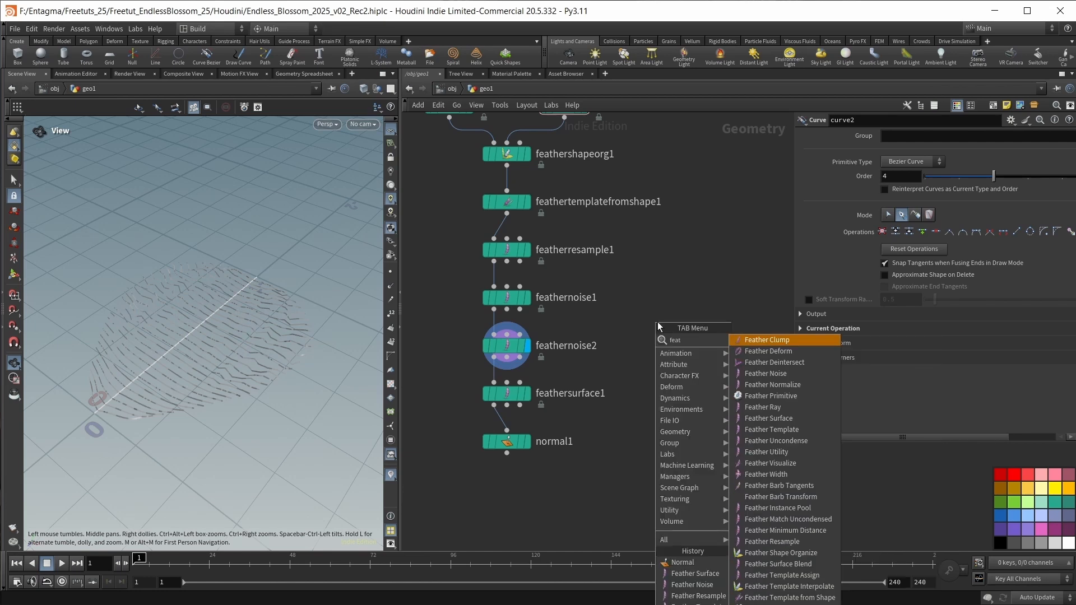
pyautogui.press('Return')
pyautogui.press('Return')
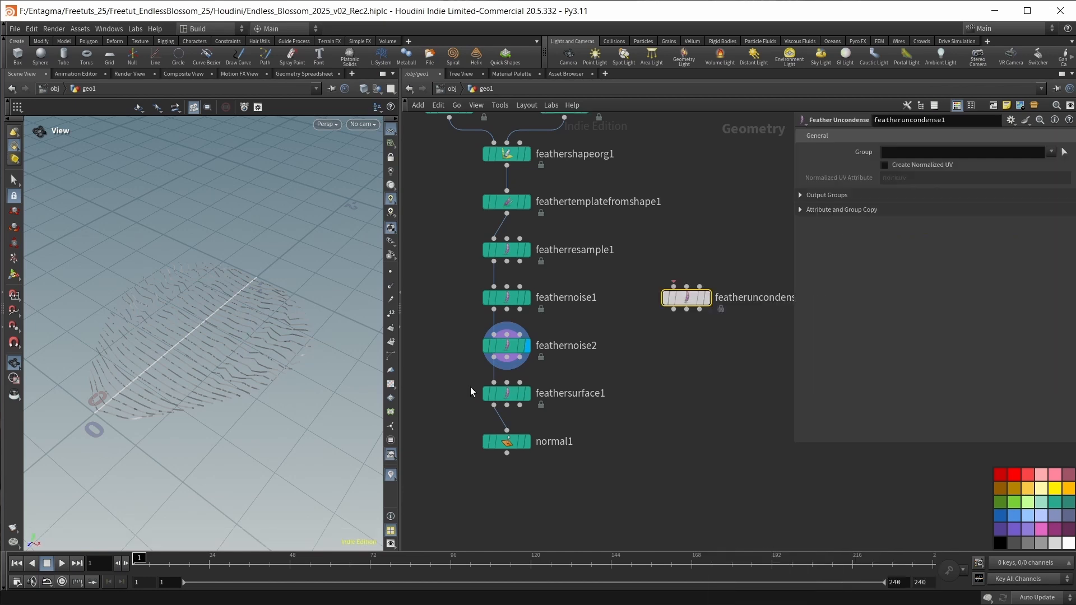
pyautogui.moveTo(494, 357); pyautogui.dragTo(676, 301)
pyautogui.click(706, 301)
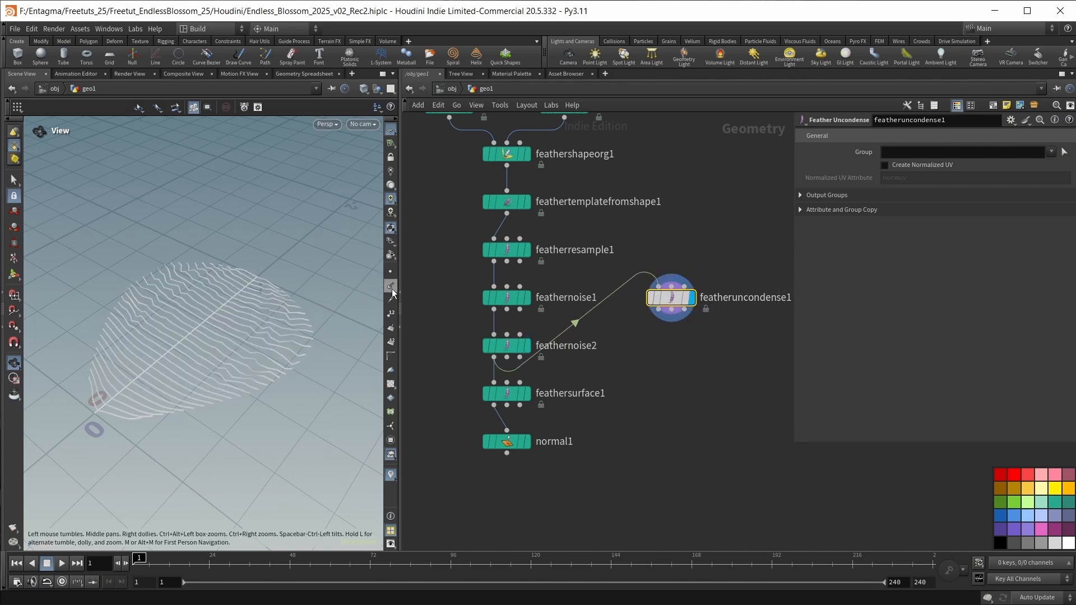
# Show the points of the uncondensed feather curves to examine their distribution, and hide them again.
pyautogui.click(393, 270)
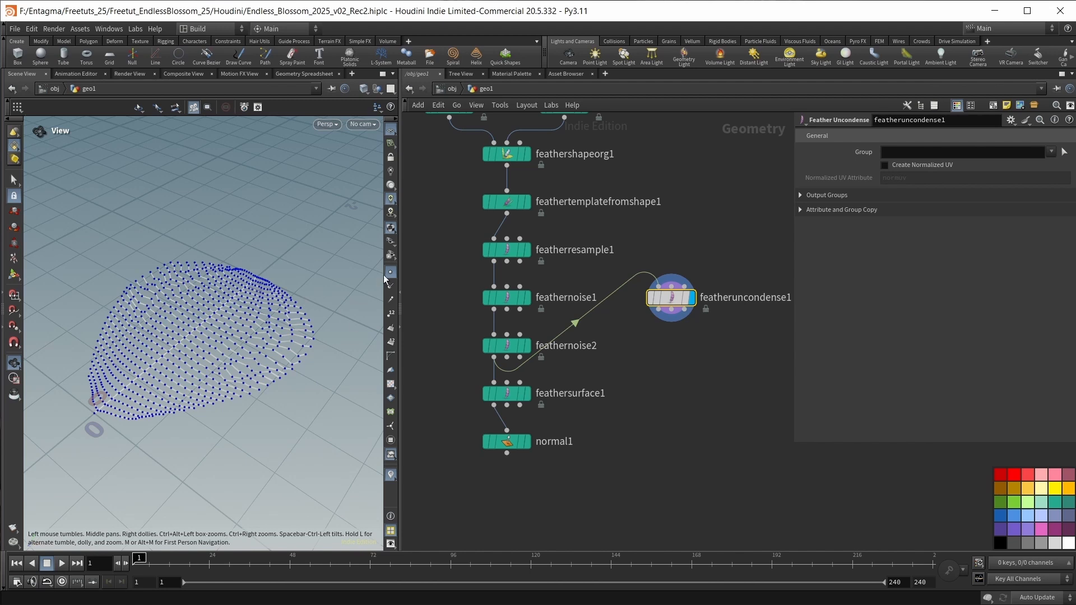
pyautogui.click(388, 277)
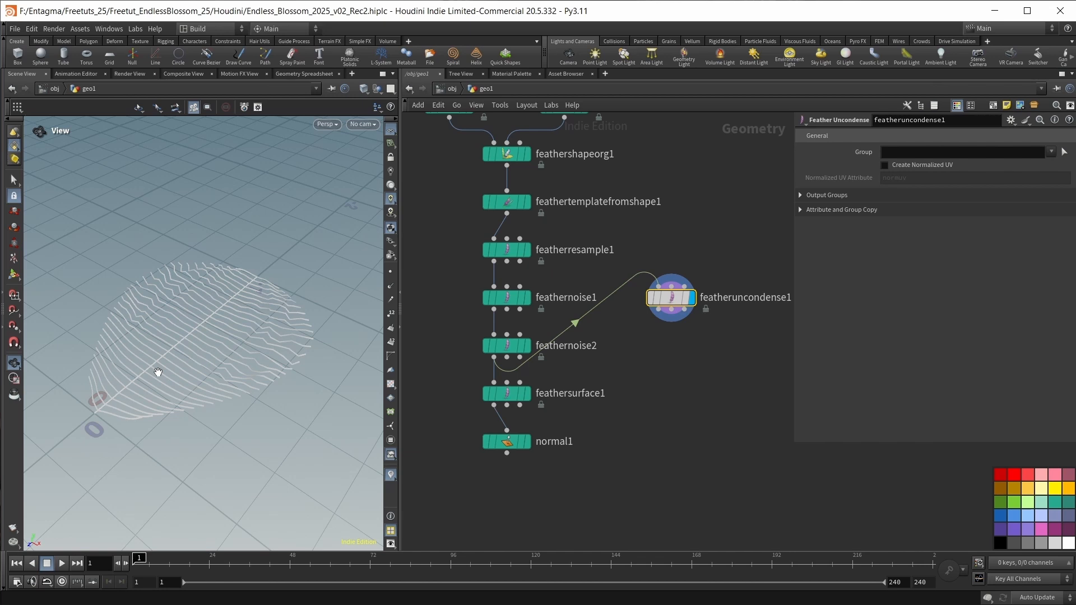
pyautogui.moveTo(682, 408); pyautogui.dragTo(673, 407, button='middle')
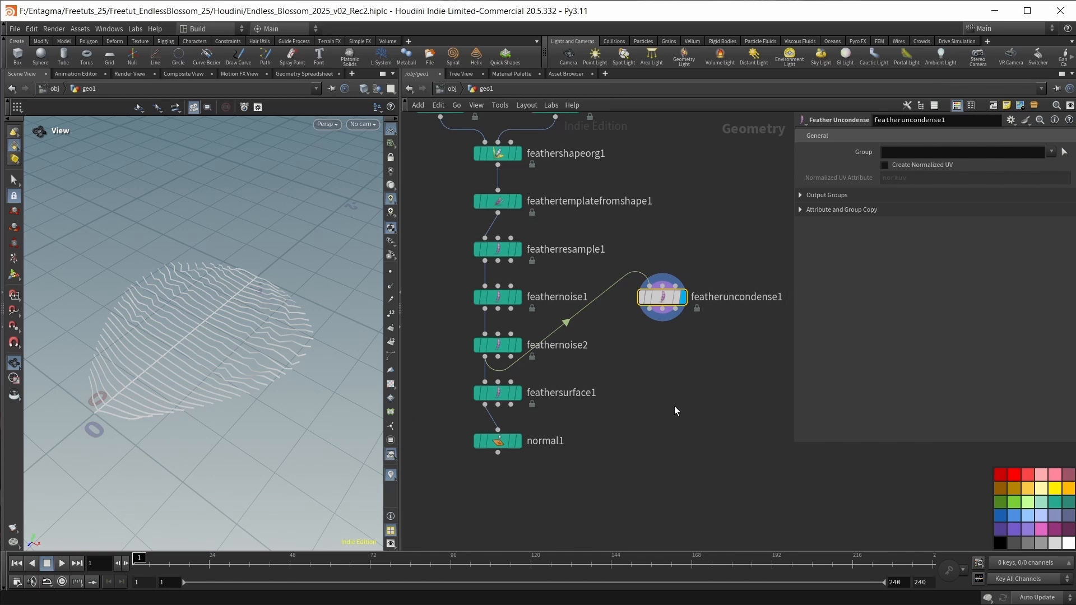
# Add an Orientation Along Curve node after featheruncondense1 and display it.
pyautogui.press('Tab')
pyautogui.write('orient')
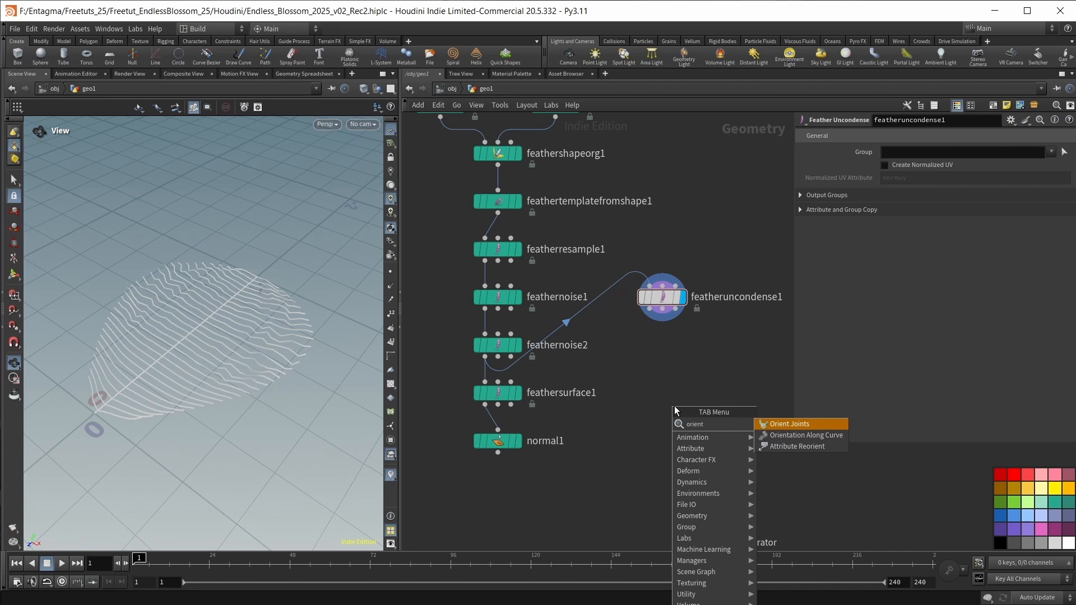
pyautogui.press('Down')
pyautogui.press('Return')
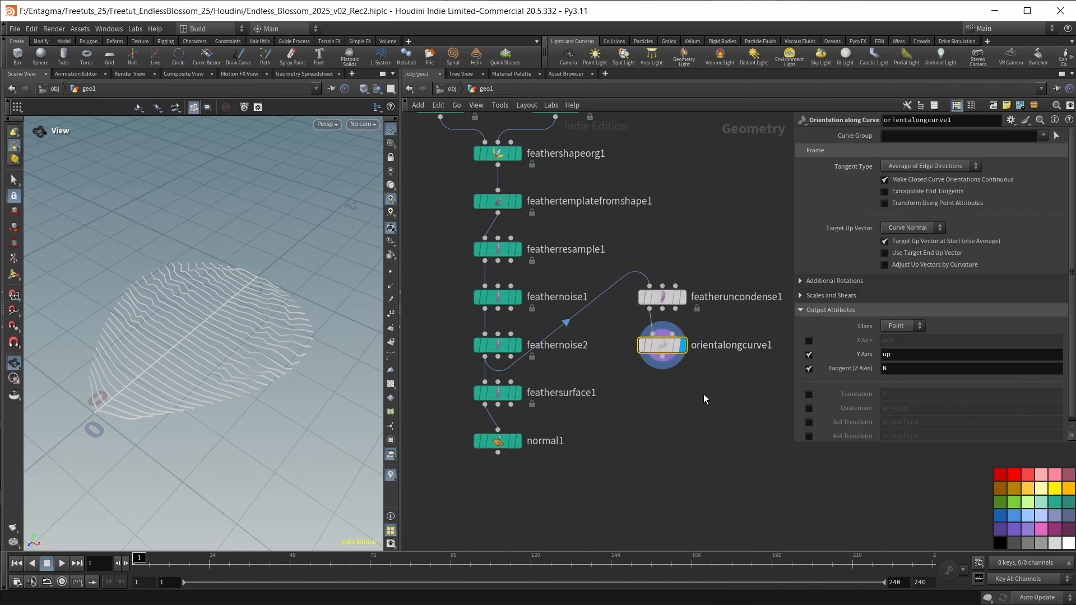
# Disable orientalongcurve1's Y axis and tangent output attributes and enable the 3x3 transform output.
pyautogui.click(809, 354)
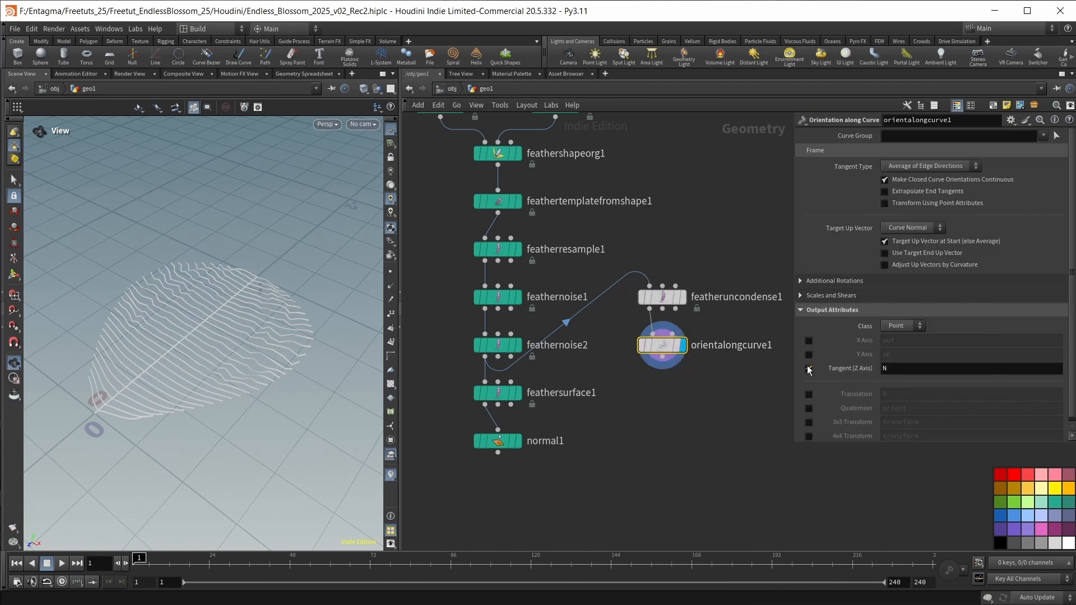
pyautogui.click(808, 368)
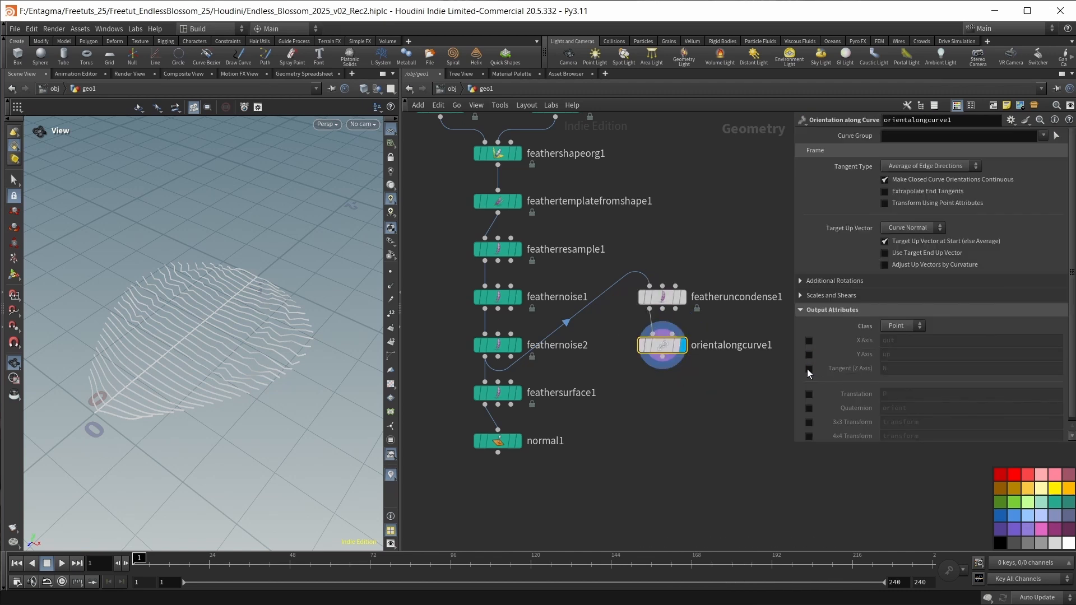
pyautogui.click(809, 423)
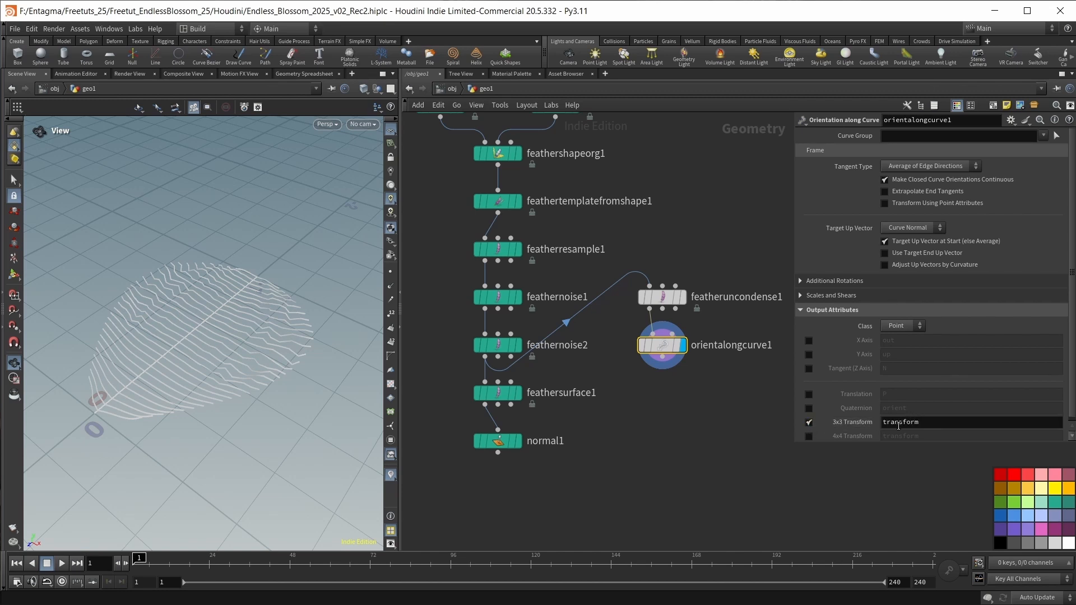
# Set orientalongcurve1's target up vector to Y Axis and inspect the curves from several angles.
pyautogui.click(907, 228)
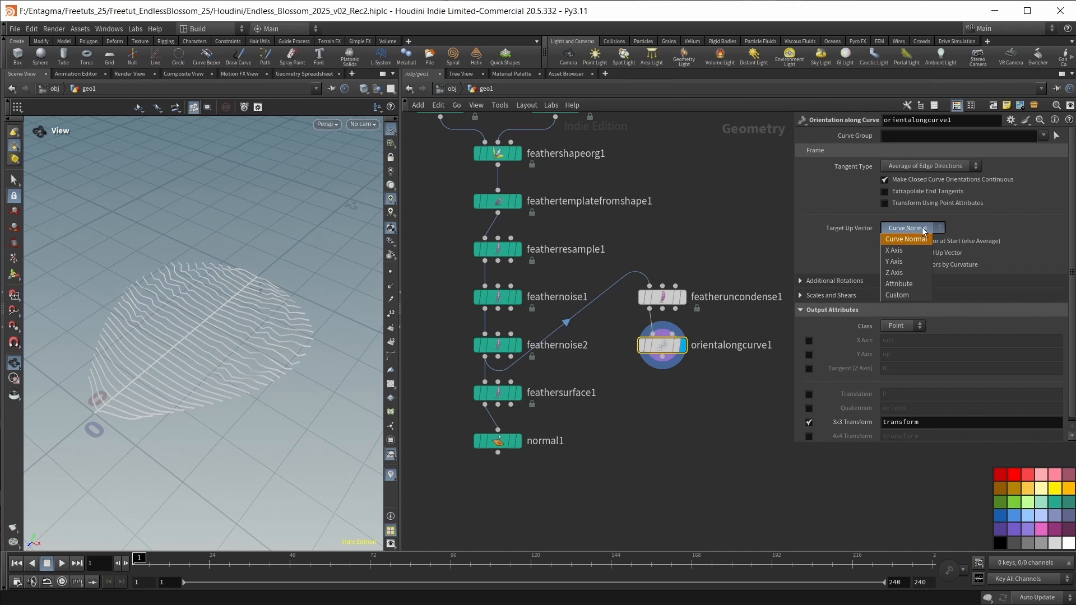
pyautogui.click(904, 263)
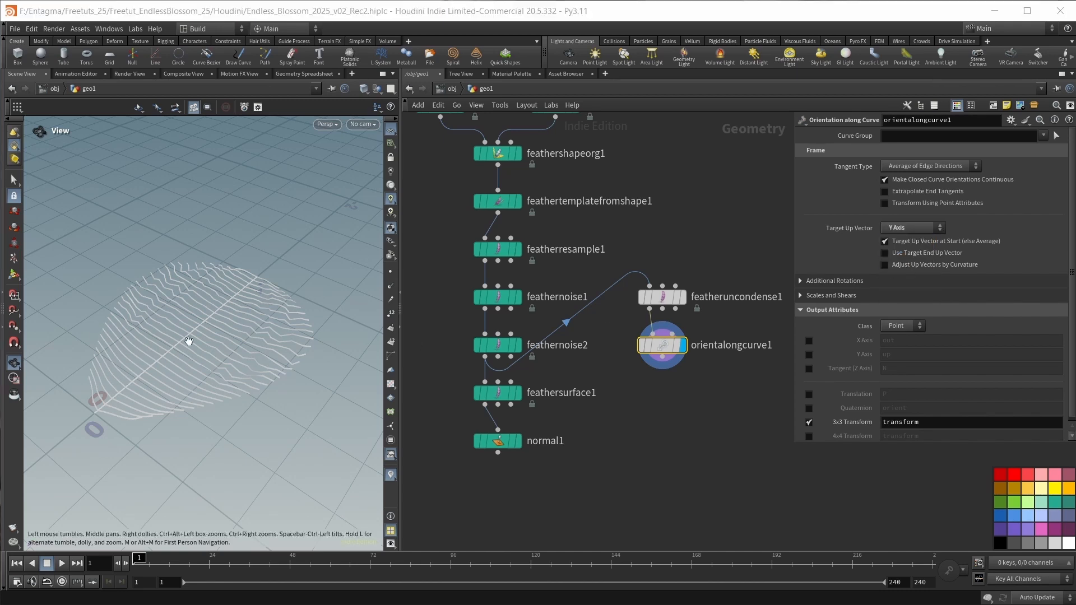
pyautogui.moveTo(183, 336); pyautogui.dragTo(214, 223)
pyautogui.moveTo(214, 286); pyautogui.dragTo(239, 289)
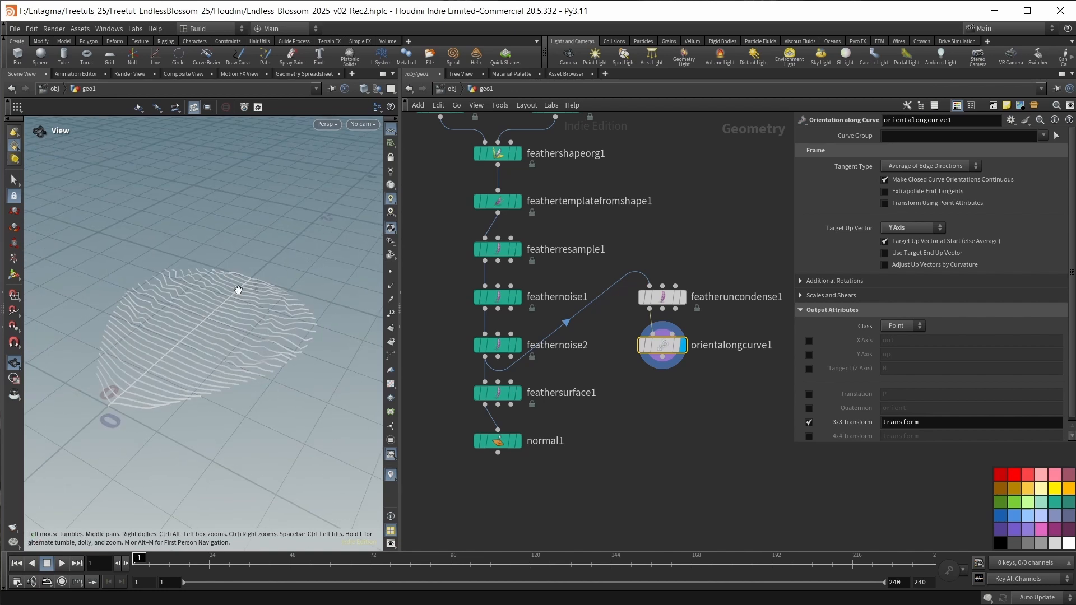
pyautogui.moveTo(176, 427); pyautogui.dragTo(177, 426)
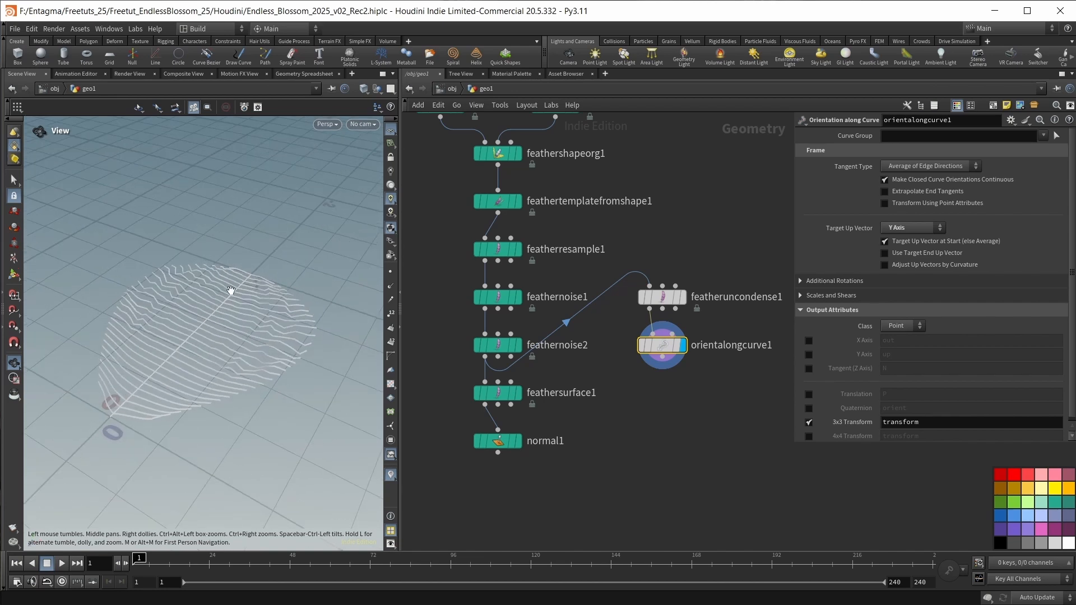
# Add a Fuse node, wire orientalongcurve1 into its first input and display it.
pyautogui.press('Tab')
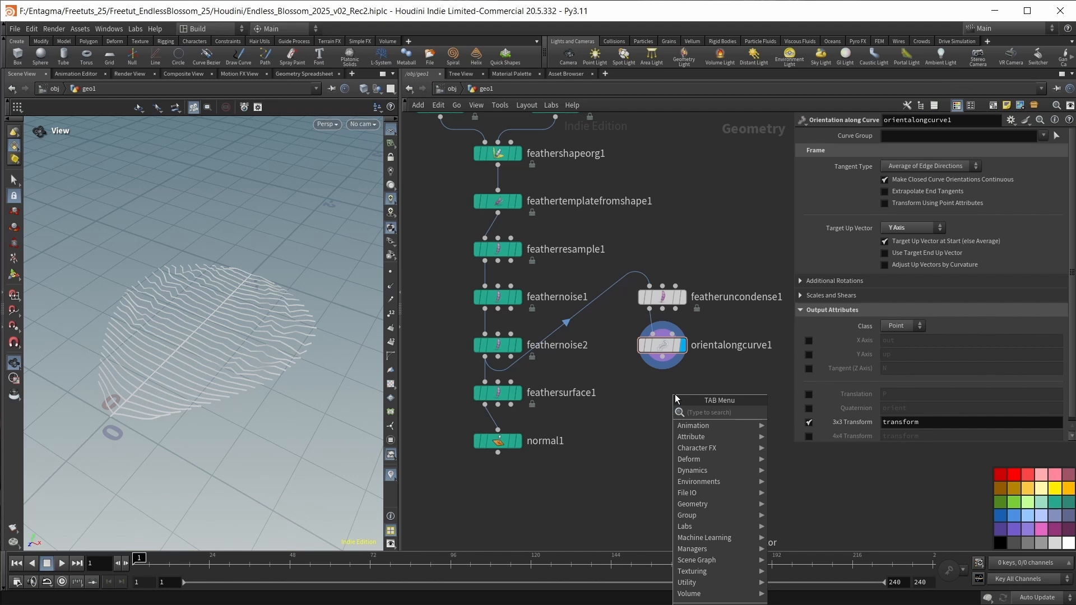
pyautogui.write('fuse')
pyautogui.press('Return')
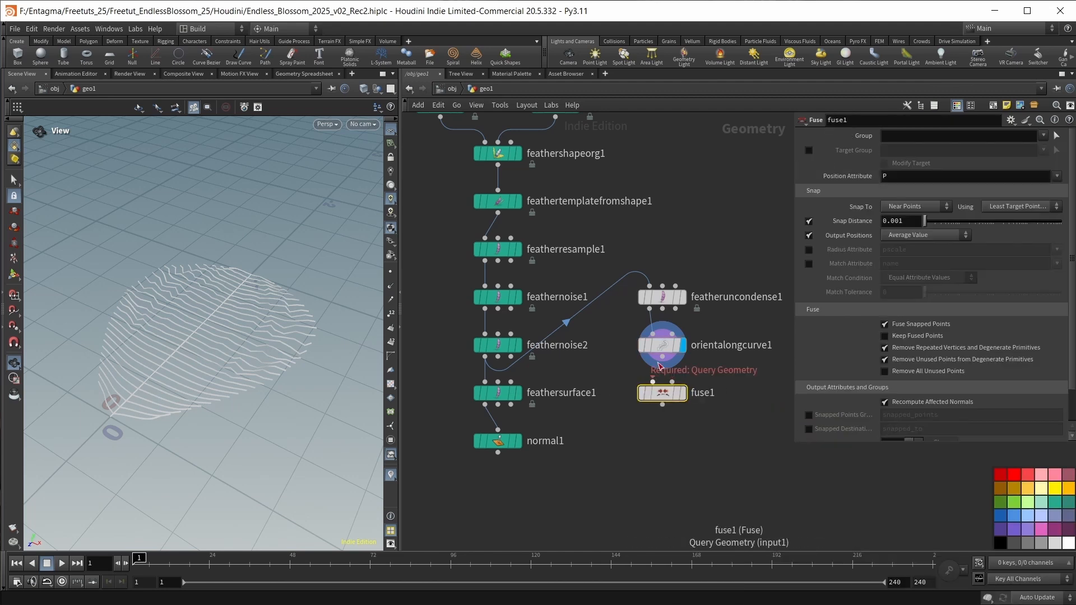
pyautogui.moveTo(662, 357); pyautogui.dragTo(652, 381)
pyautogui.click(683, 393)
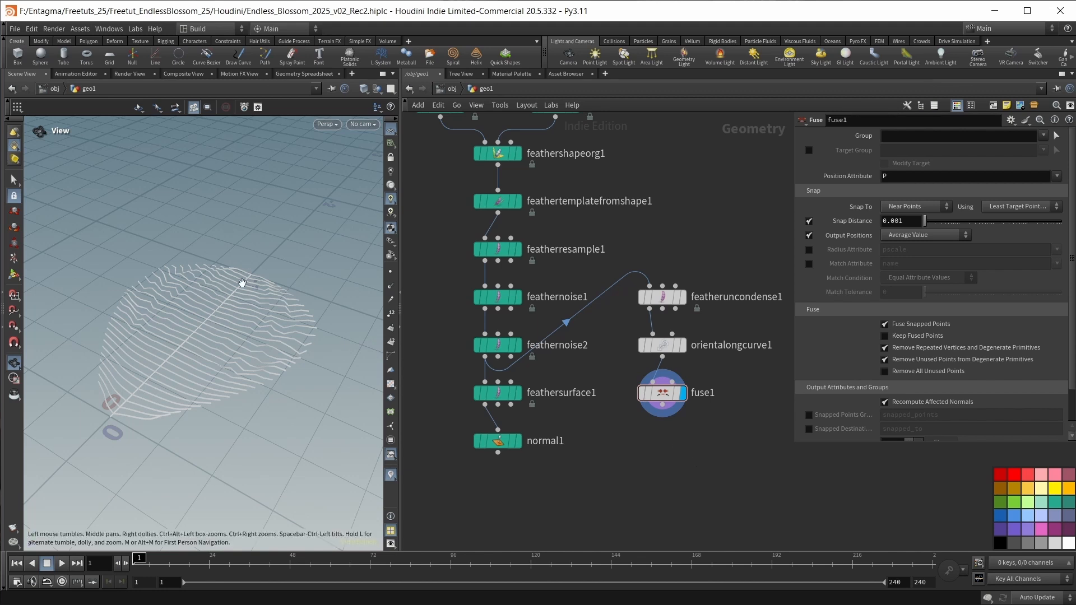
# Enable the shaft group output on featheruncondense1 and check its node info for the group.
pyautogui.click(662, 297)
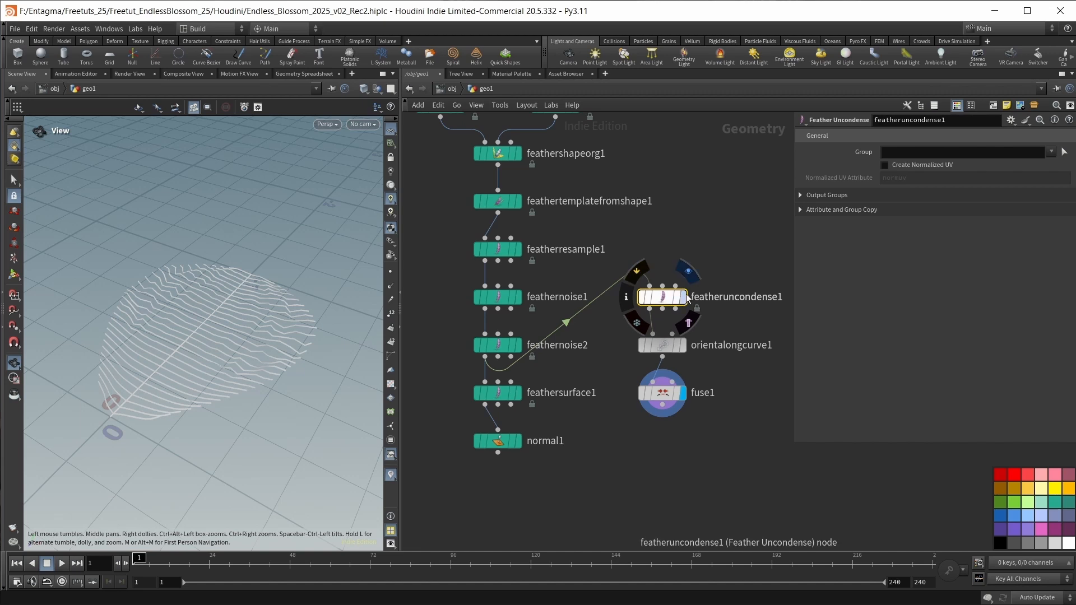
pyautogui.click(800, 195)
pyautogui.click(922, 248)
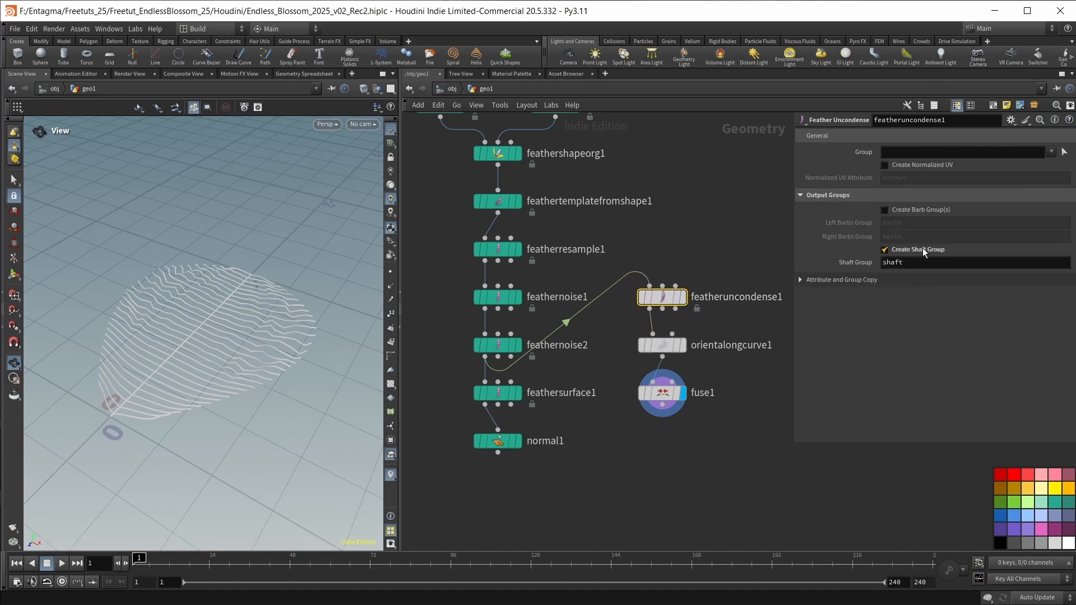
pyautogui.middleClick(661, 298)
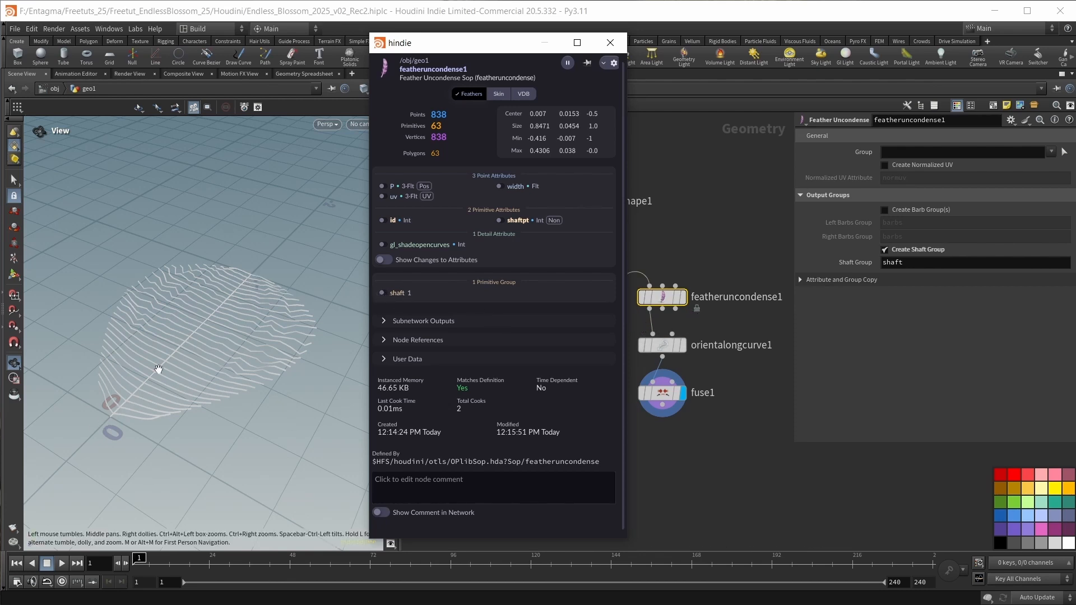
pyautogui.click(610, 42)
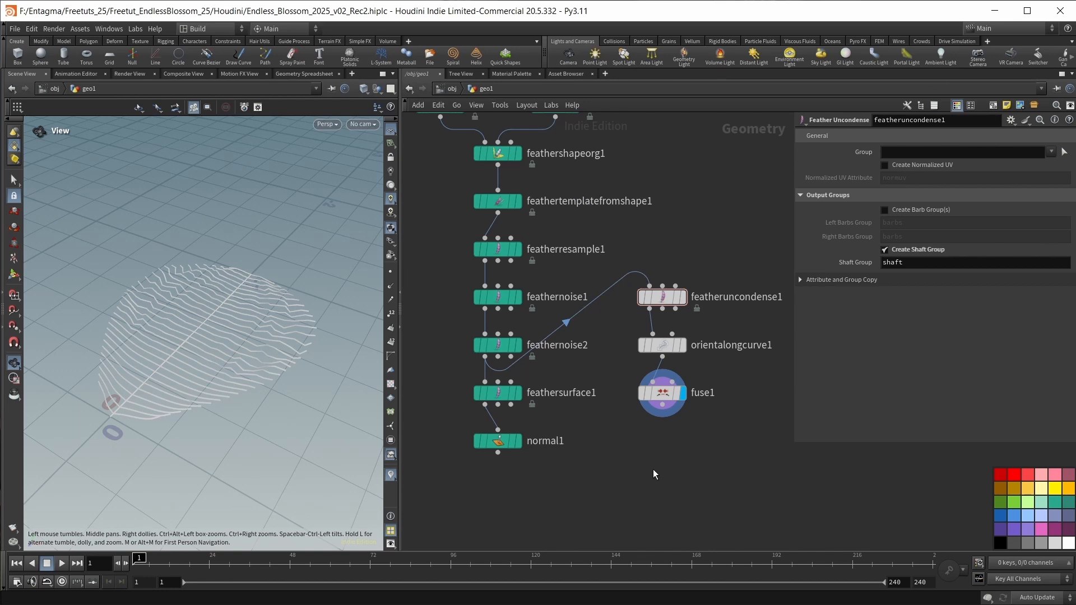
# Add and display a Group Promote node after fuse1 that promotes the shaft group to points.
pyautogui.press('Tab')
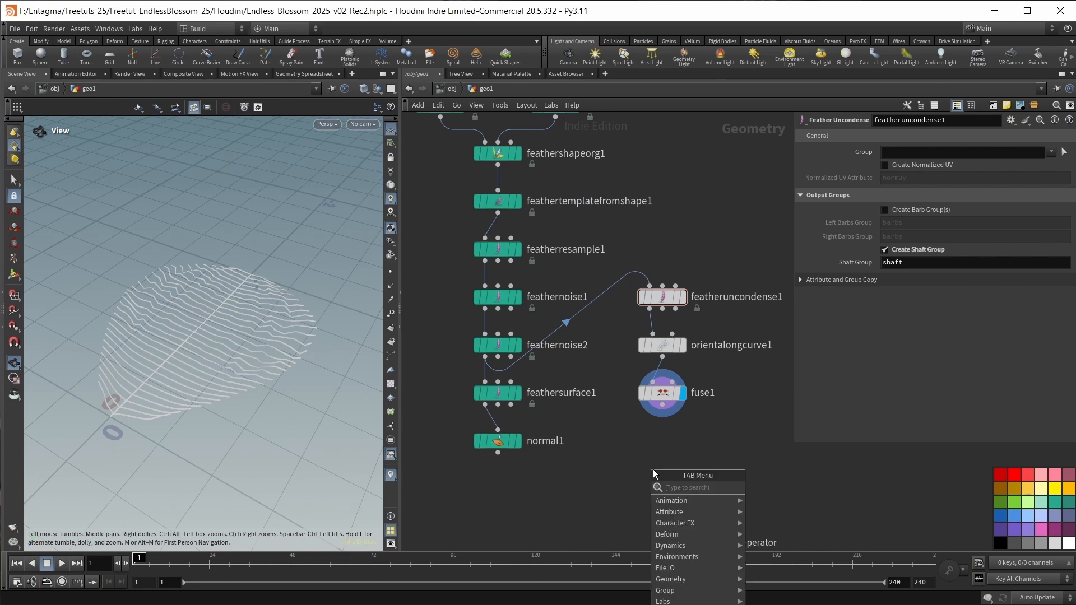
pyautogui.write('grouppr')
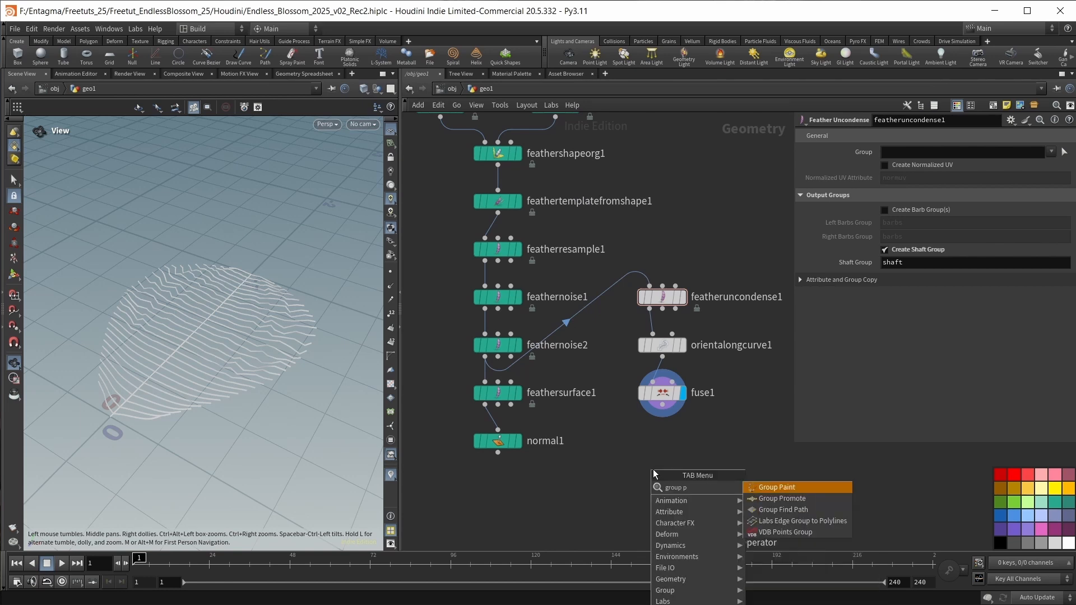
pyautogui.press('Return')
pyautogui.press('Return')
pyautogui.moveTo(662, 405); pyautogui.dragTo(654, 442)
pyautogui.click(682, 442)
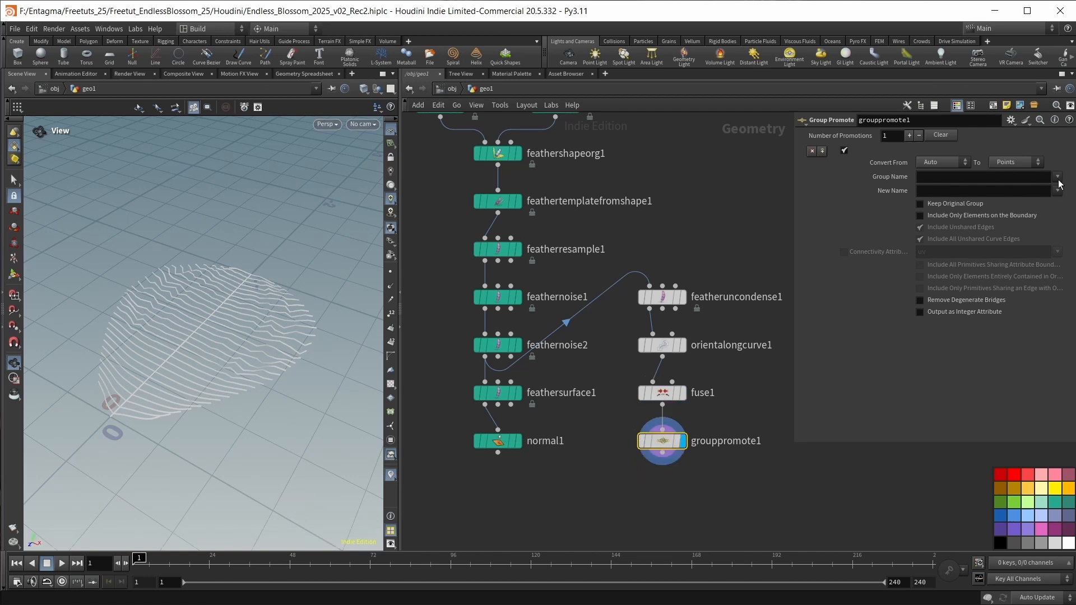
pyautogui.click(1057, 177)
pyautogui.click(1061, 191)
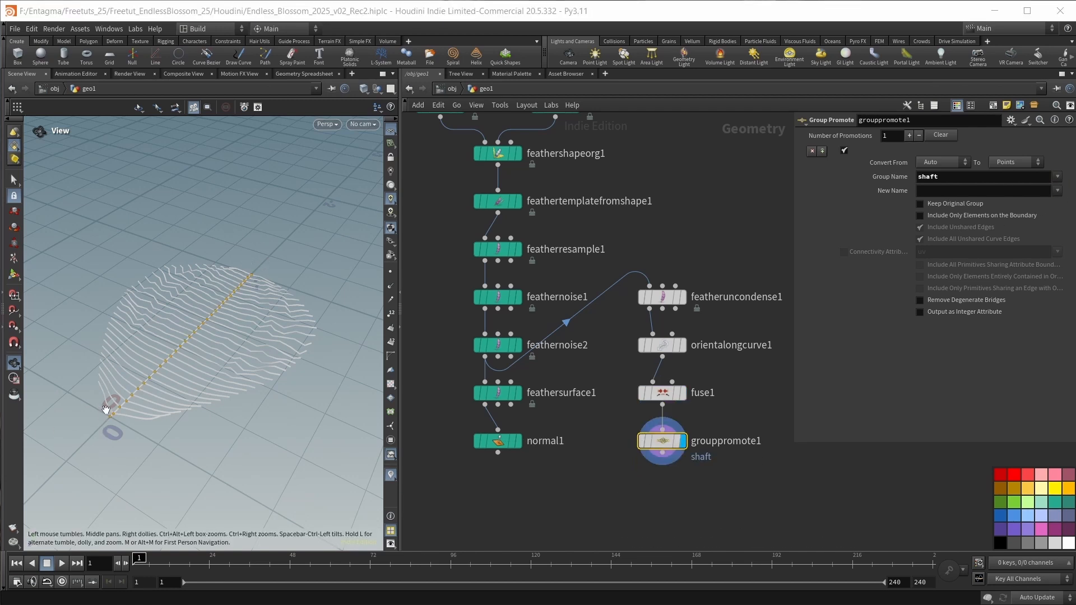
# Add a Rig Doctor node after grouppromote1 and display it.
pyautogui.moveTo(645, 526); pyautogui.dragTo(633, 441, button='middle')
pyautogui.press('Tab')
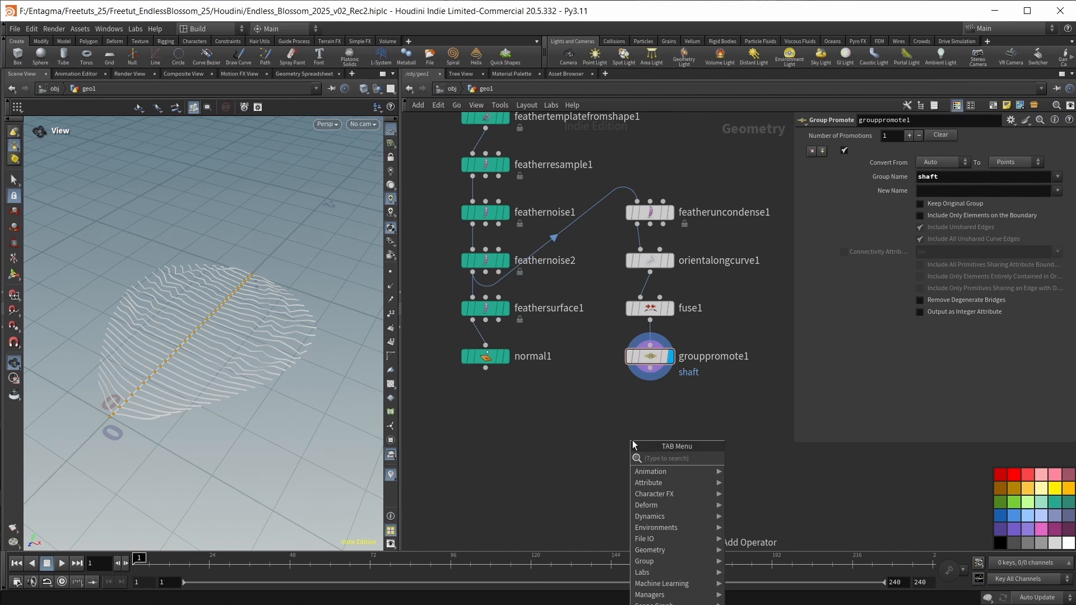
pyautogui.write('rig')
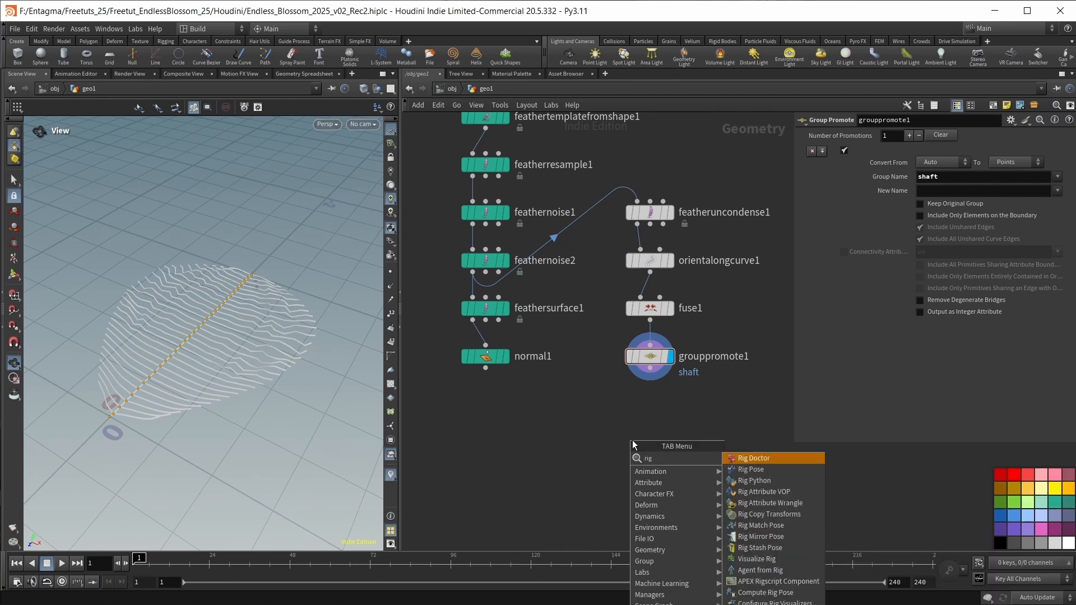
pyautogui.press('Return')
pyautogui.moveTo(632, 440); pyautogui.dragTo(650, 416)
pyautogui.click(673, 394)
pyautogui.moveTo(712, 483)
pyautogui.mouseDown()
pyautogui.moveTo(626, 199)
pyautogui.moveTo(651, 416)
pyautogui.moveTo(645, 443)
pyautogui.mouseUp()
pyautogui.press('a')
pyautogui.click(623, 485)
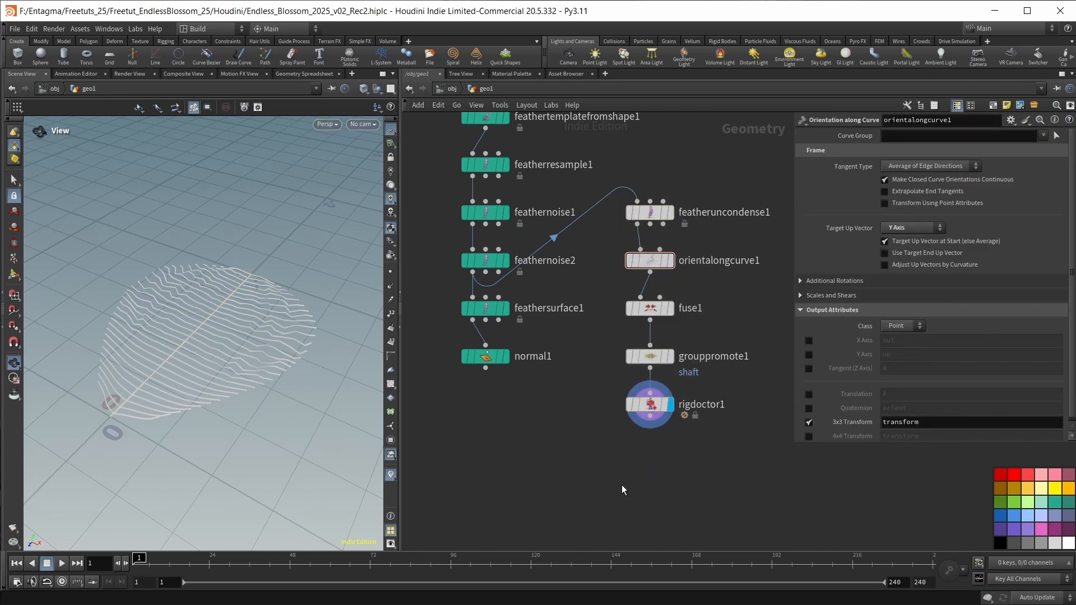
pyautogui.moveTo(606, 496); pyautogui.dragTo(613, 454, button='middle')
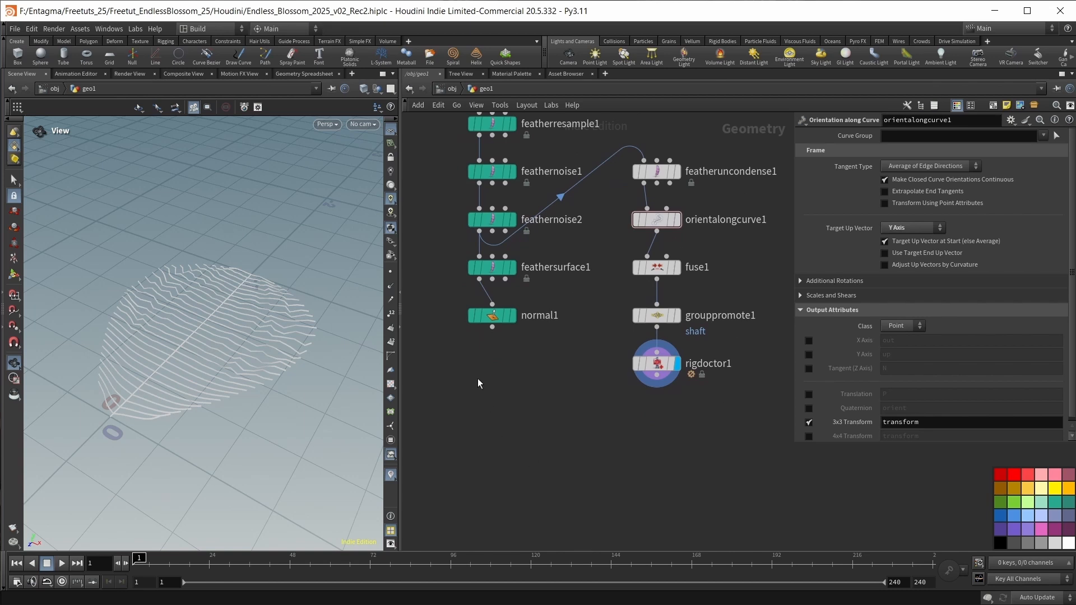
# Add a Bone Capture Proximity node below normal1.
pyautogui.moveTo(657, 368)
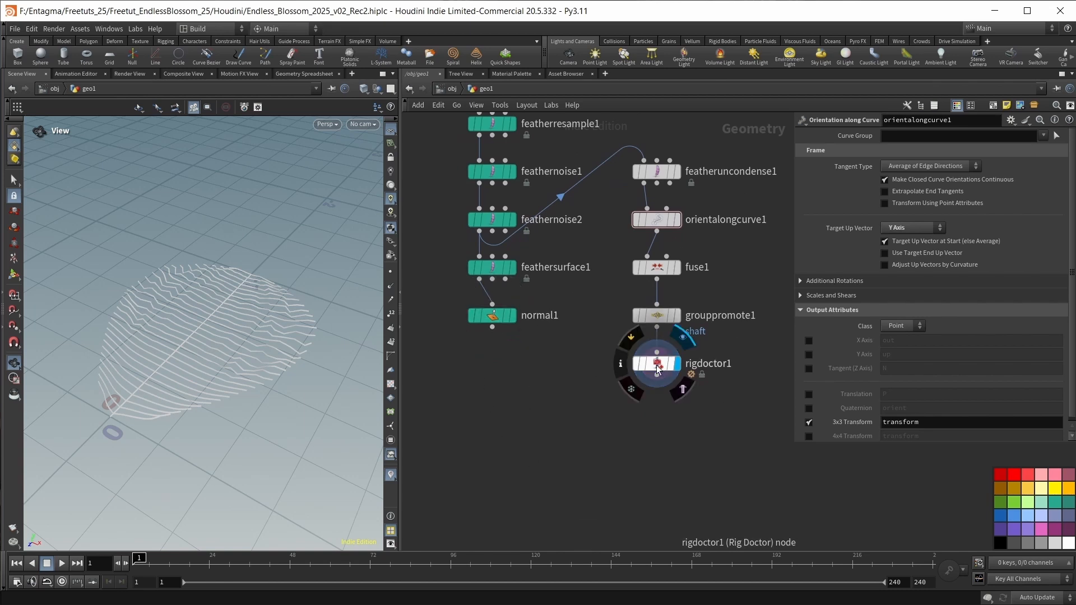
pyautogui.press('Tab')
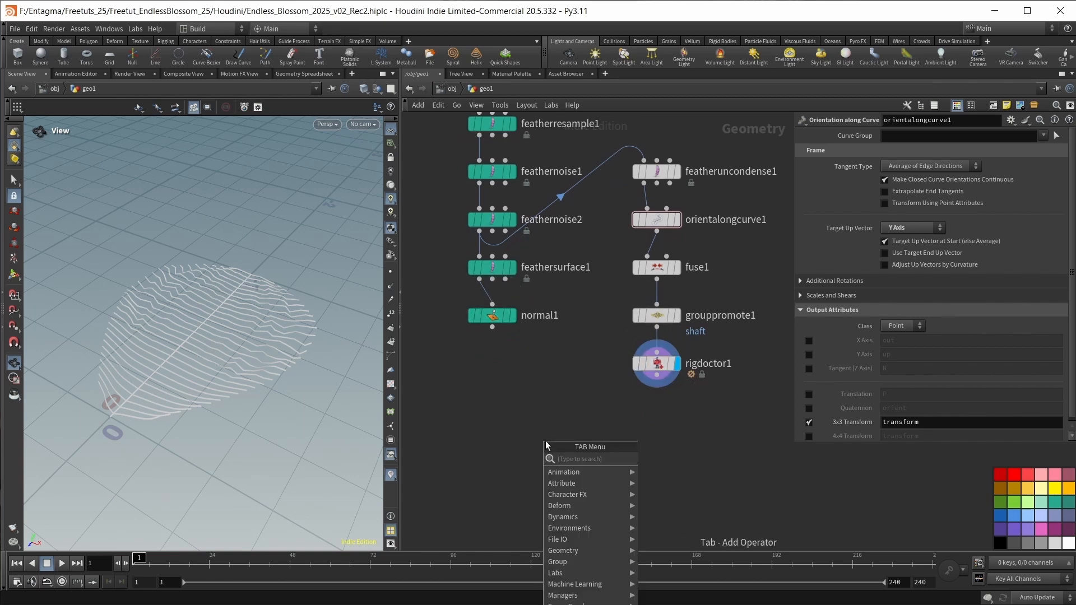
pyautogui.write('cap')
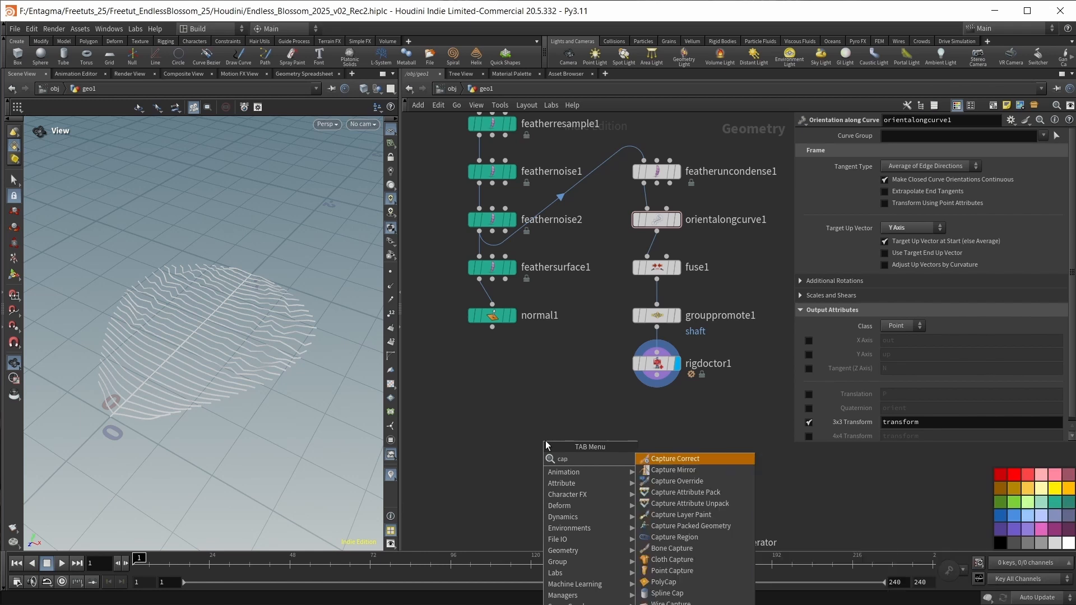
pyautogui.write('ture')
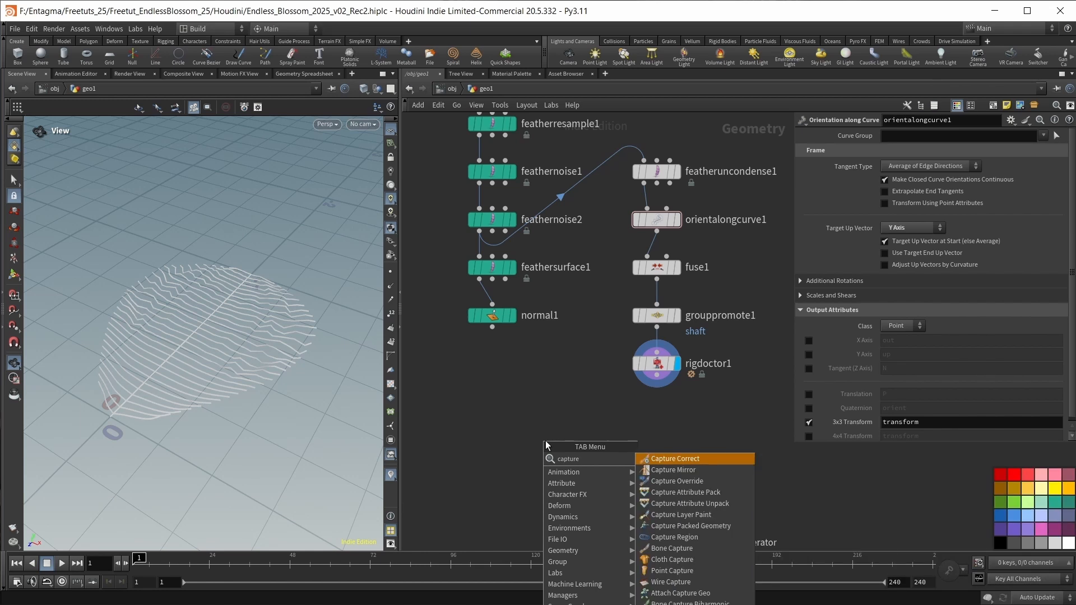
pyautogui.write(' prox')
pyautogui.click(660, 459)
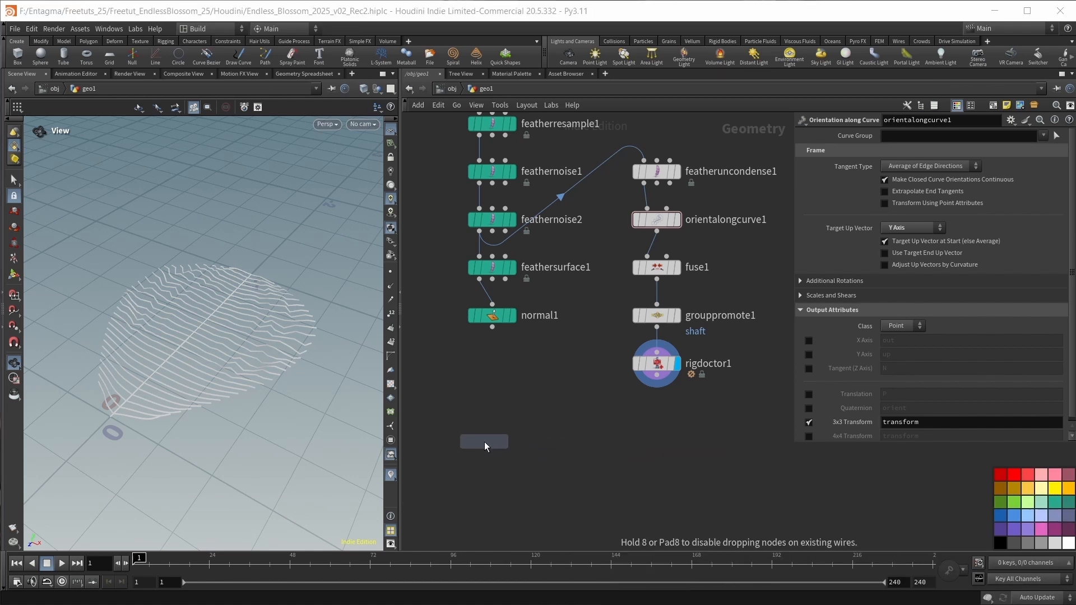
pyautogui.click(489, 446)
# Wire normal1 into captureproximity1's first input and rigdoctor1 into its second, and display captureproximity1.
pyautogui.moveTo(492, 327); pyautogui.dragTo(483, 436)
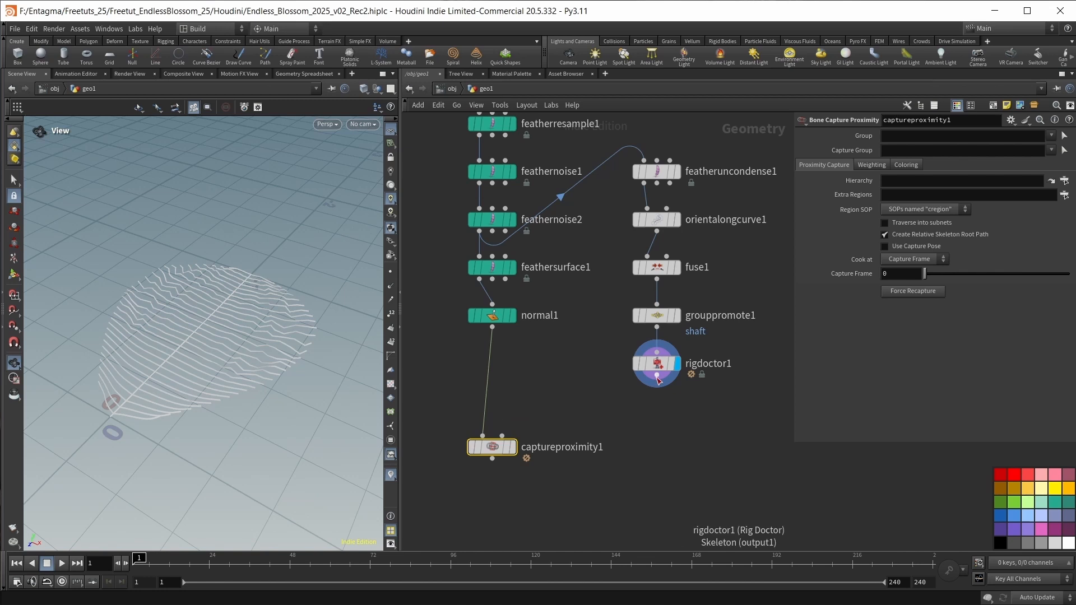
pyautogui.moveTo(657, 377)
pyautogui.mouseDown()
pyautogui.moveTo(502, 435)
pyautogui.moveTo(499, 416)
pyautogui.mouseUp()
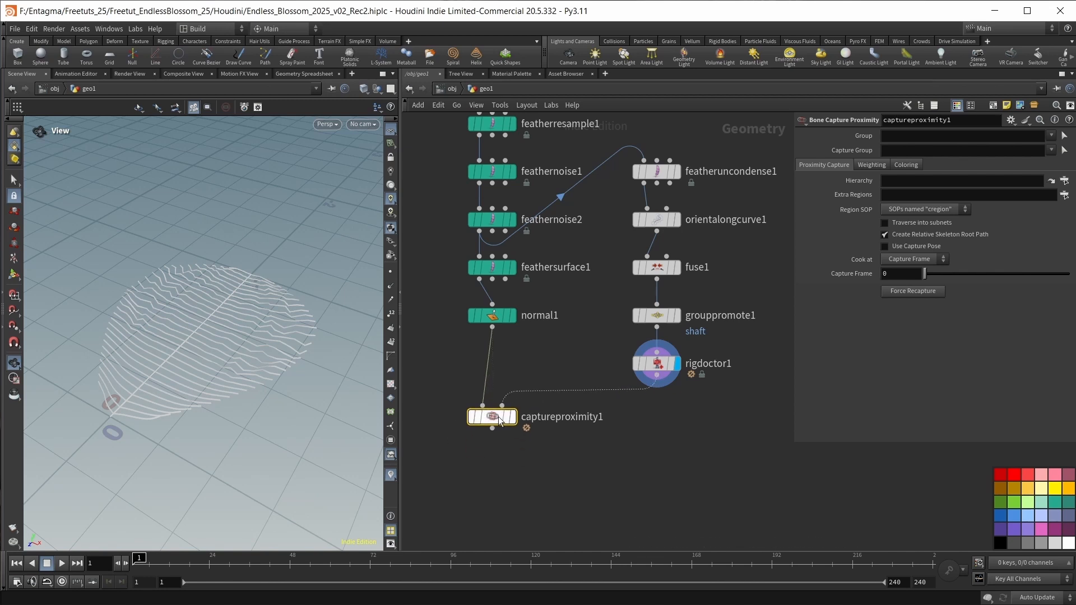
pyautogui.press('r')
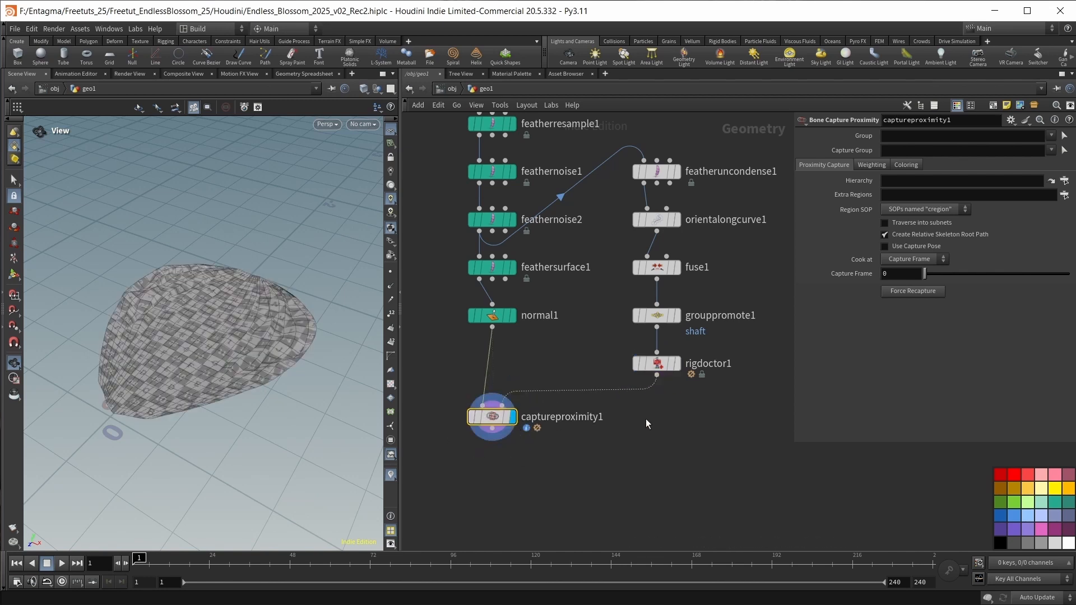
# Add a Bone Deform node with captureproximity1 wired into its first input and rigdoctor1 into its second.
pyautogui.moveTo(645, 419); pyautogui.dragTo(656, 358, button='middle')
pyautogui.click(600, 459)
pyautogui.press('Tab')
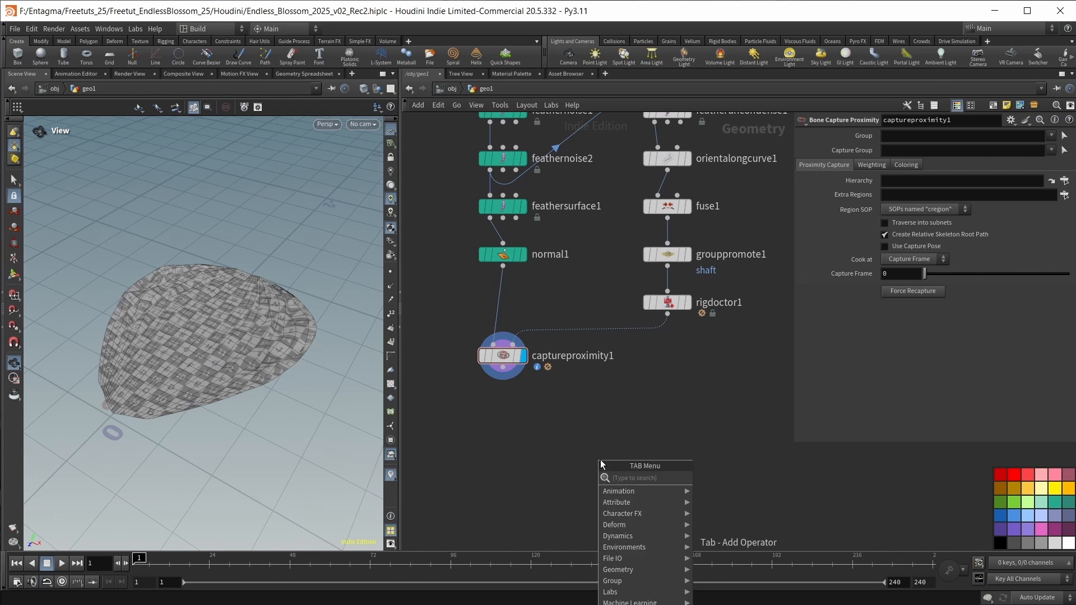
pyautogui.write('bone')
pyautogui.press('Down')
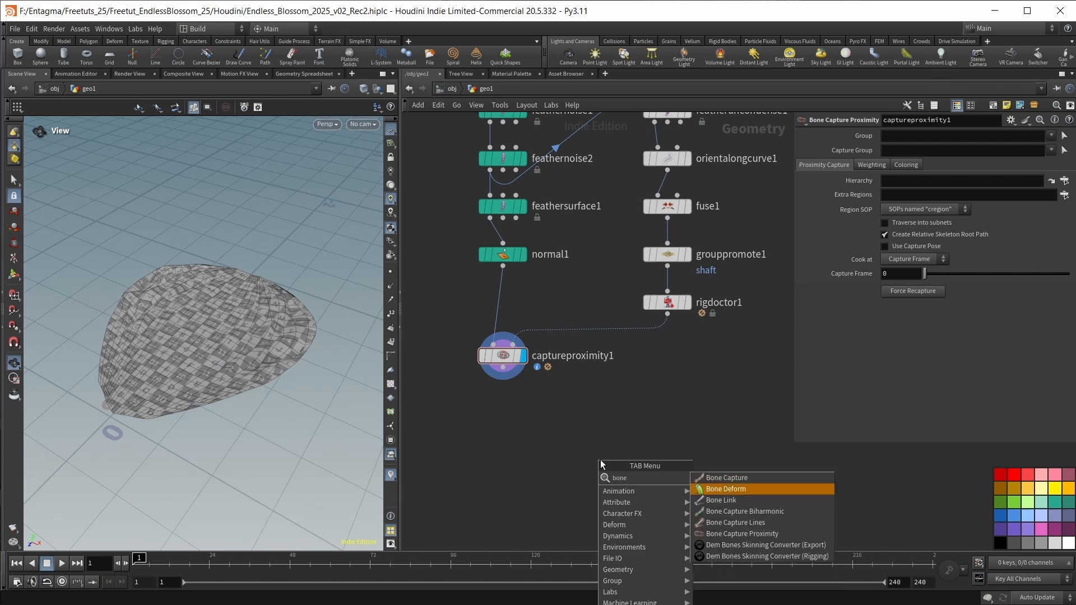
pyautogui.press('Return')
pyautogui.click(539, 466)
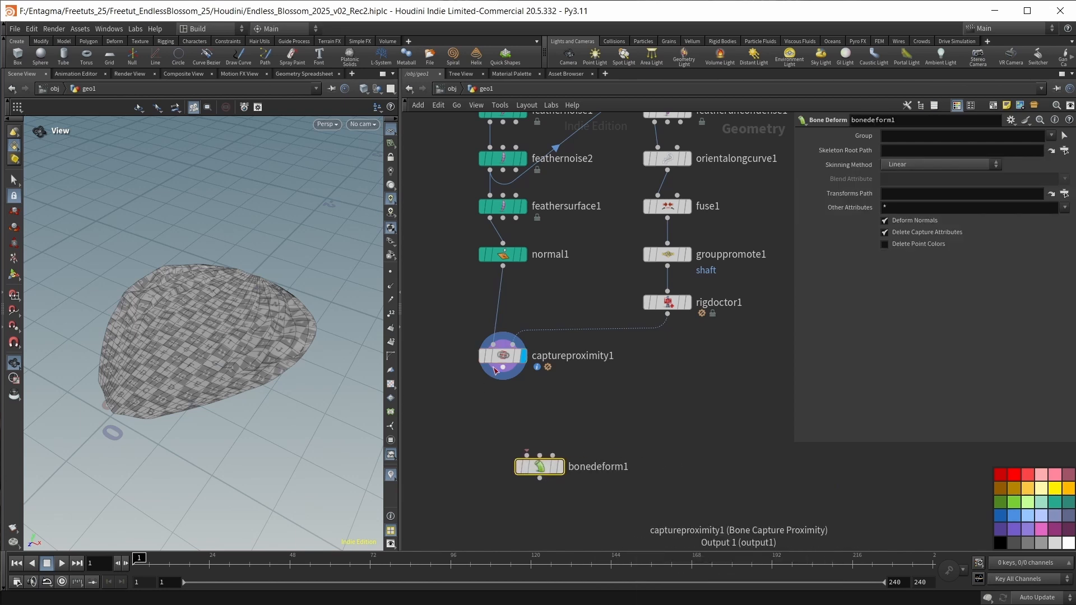
pyautogui.moveTo(503, 368); pyautogui.dragTo(554, 456)
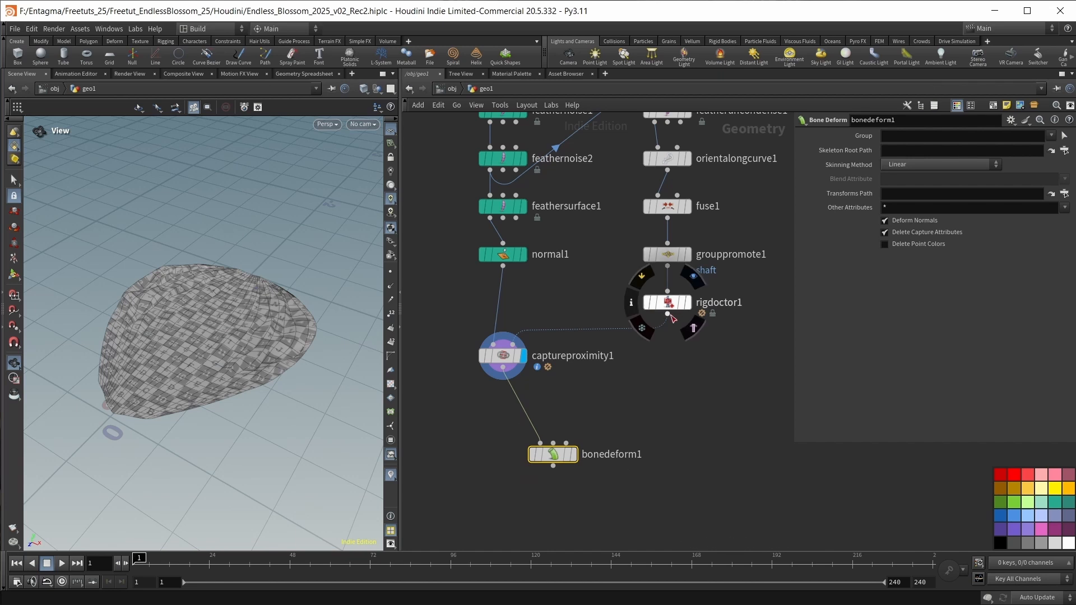
pyautogui.moveTo(668, 314); pyautogui.dragTo(553, 443)
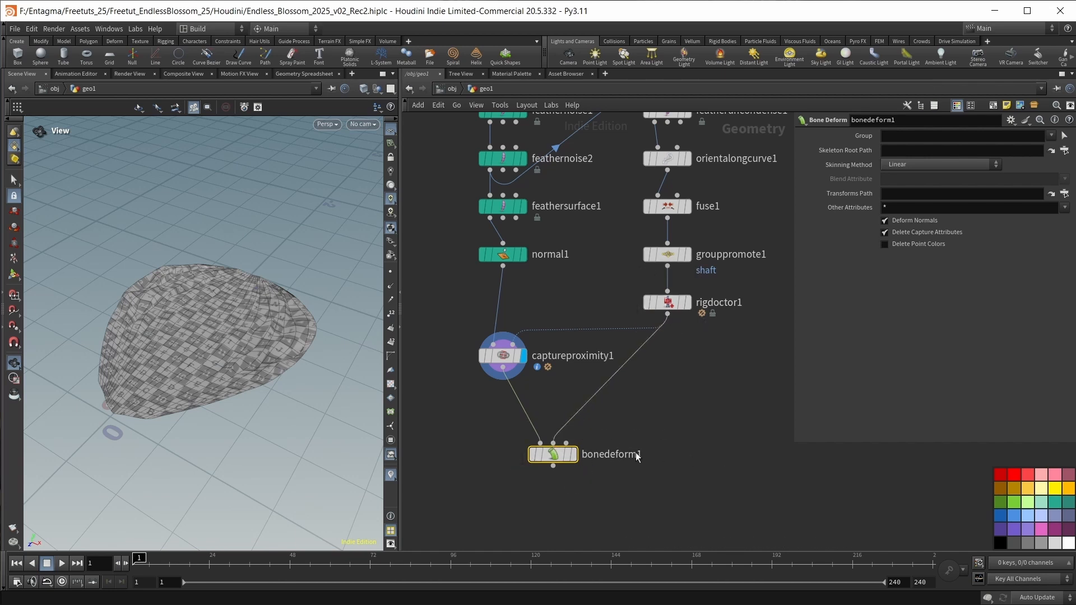
# Add a Rig Pose node below rigdoctor1 and wire rigdoctor1 into its input.
pyautogui.moveTo(577, 449)
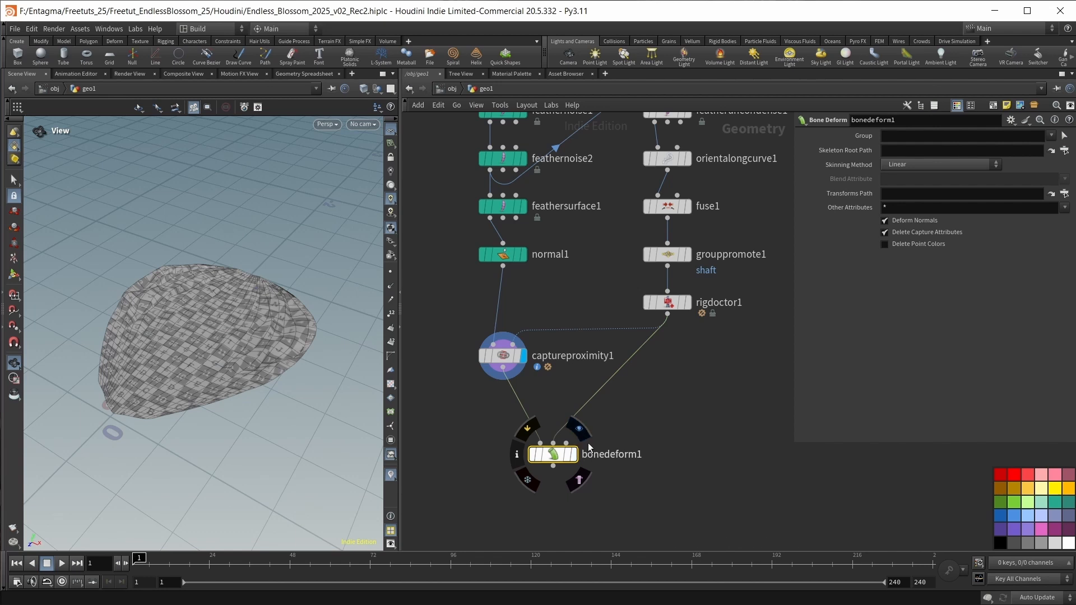
pyautogui.moveTo(680, 416); pyautogui.dragTo(642, 413, button='middle')
pyautogui.press('Tab')
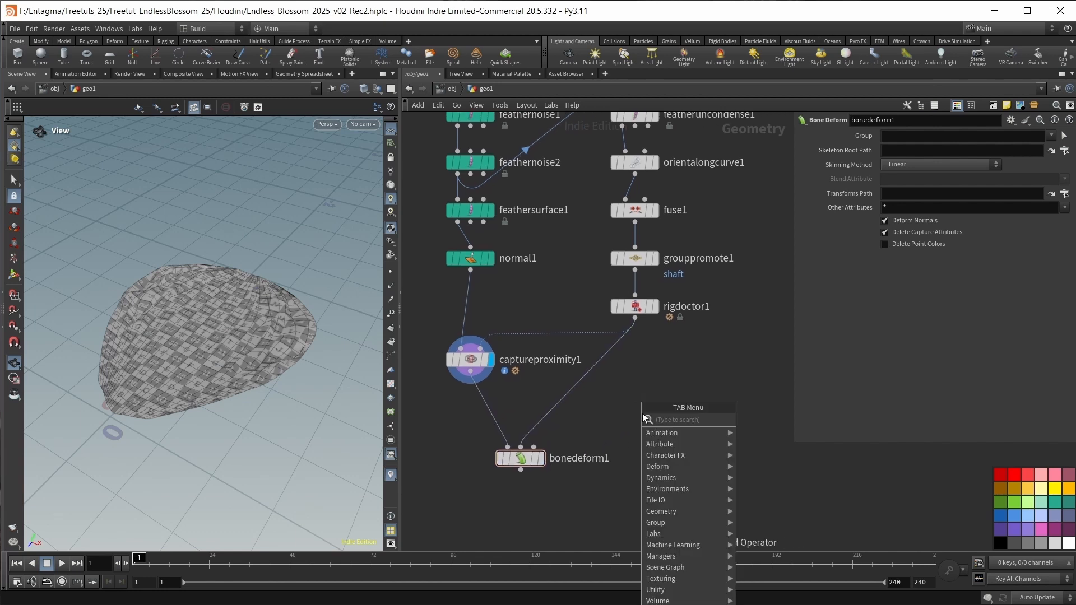
pyautogui.write('rigp')
pyautogui.press('Return')
pyautogui.click(641, 397)
pyautogui.moveTo(635, 318); pyautogui.dragTo(640, 392)
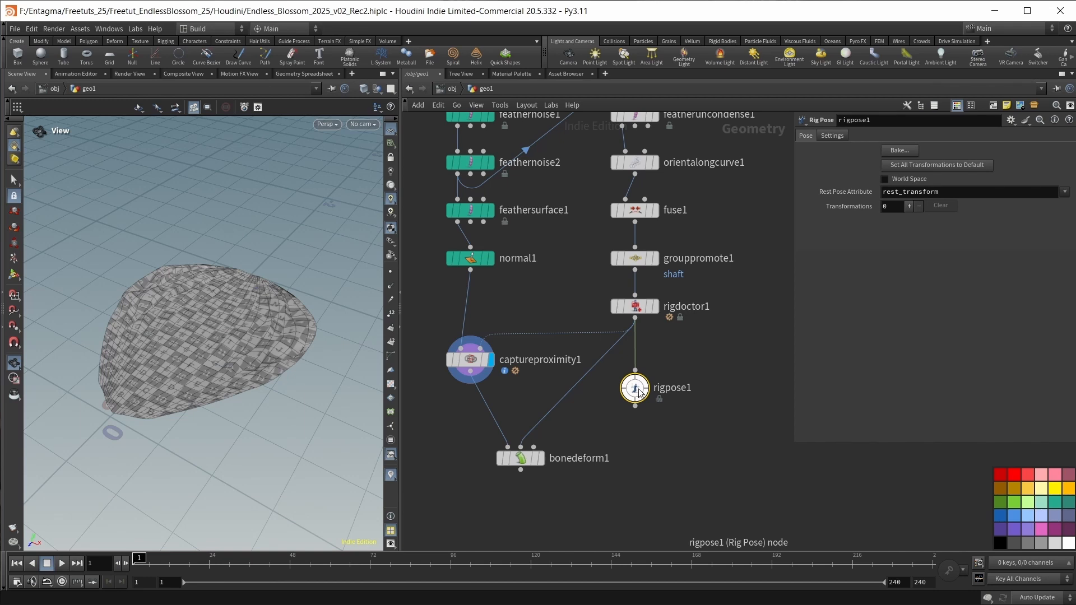
# Add four transformation entries to rigpose1.
pyautogui.scroll(2, 640, 391)
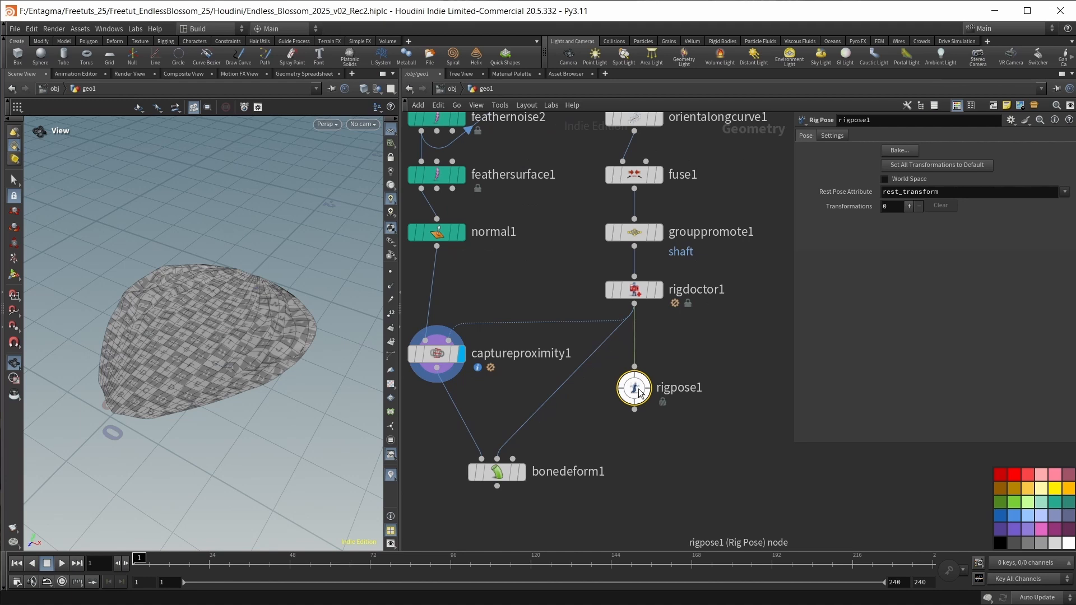
pyautogui.moveTo(659, 454); pyautogui.dragTo(671, 459, button='middle')
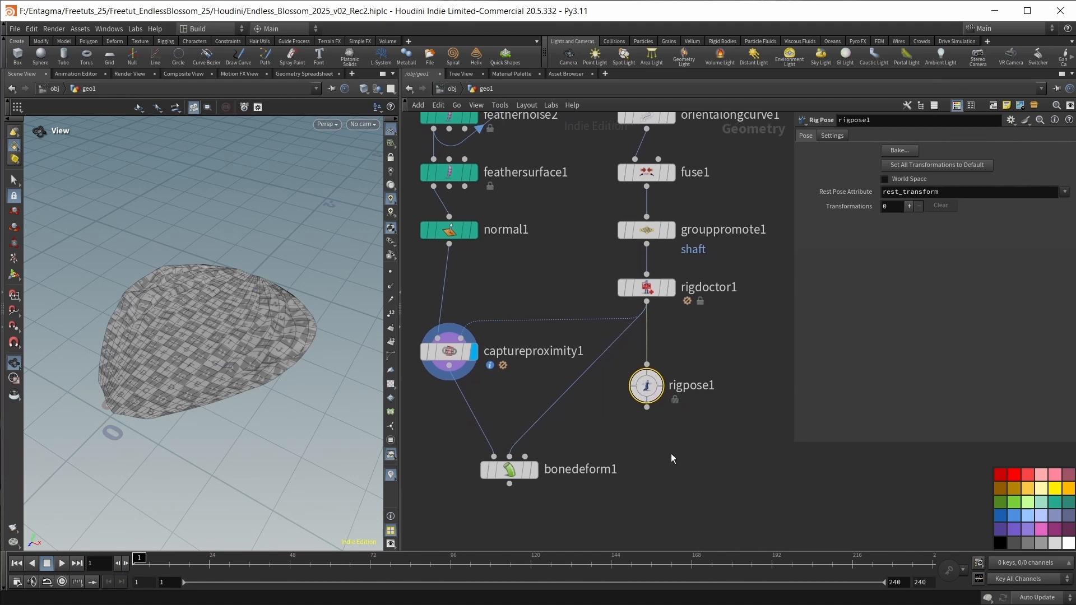
pyautogui.click(912, 205)
pyautogui.click(912, 205)
pyautogui.click(912, 205)
pyautogui.scroll(-3, 912, 205)
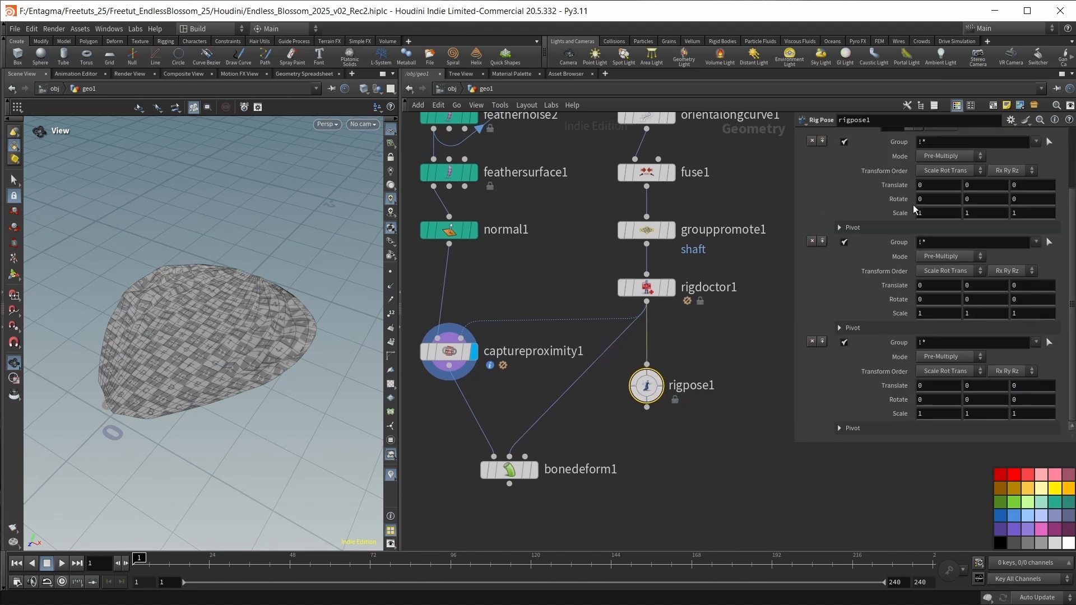
pyautogui.scroll(3, 913, 208)
pyautogui.click(909, 198)
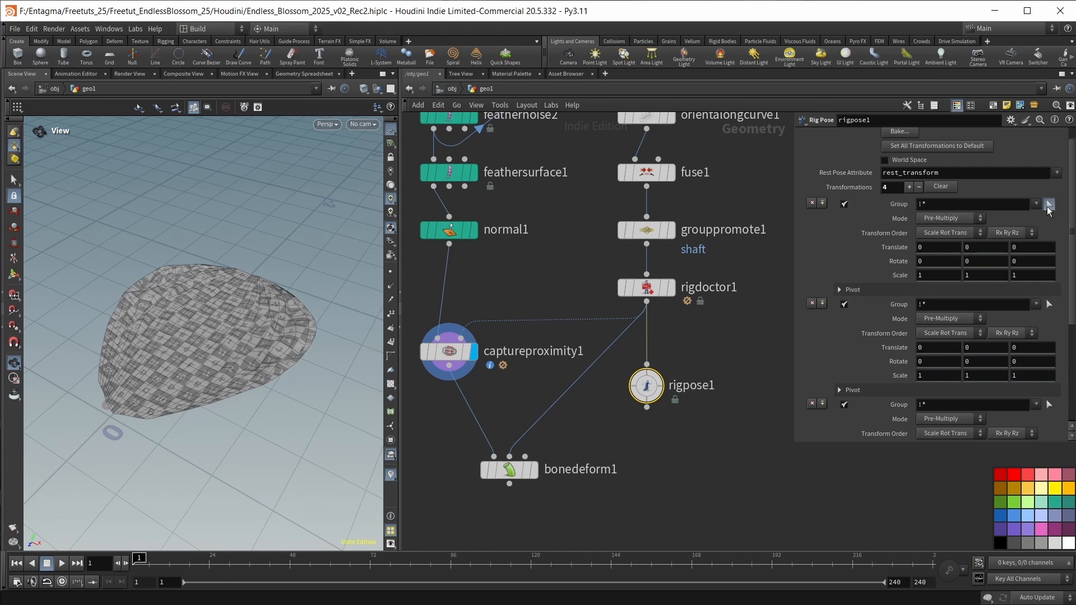
# Assign joint point_0 to rigpose1's first transformation group and wire rigpose1 into bonedeform1's third input.
pyautogui.click(1049, 204)
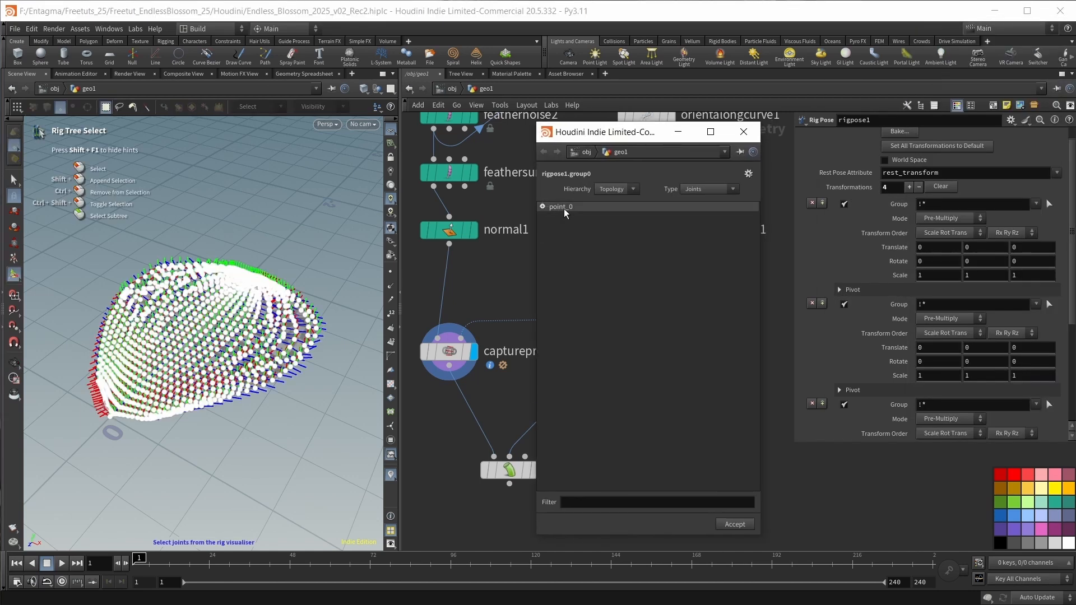
pyautogui.click(566, 206)
pyautogui.click(736, 527)
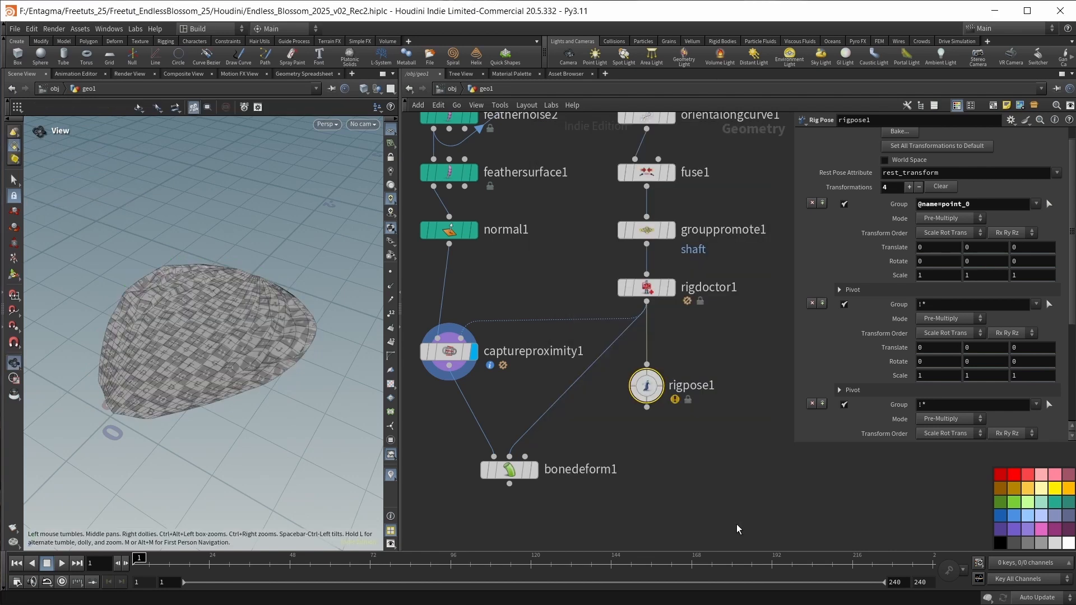
pyautogui.moveTo(647, 408); pyautogui.dragTo(524, 456)
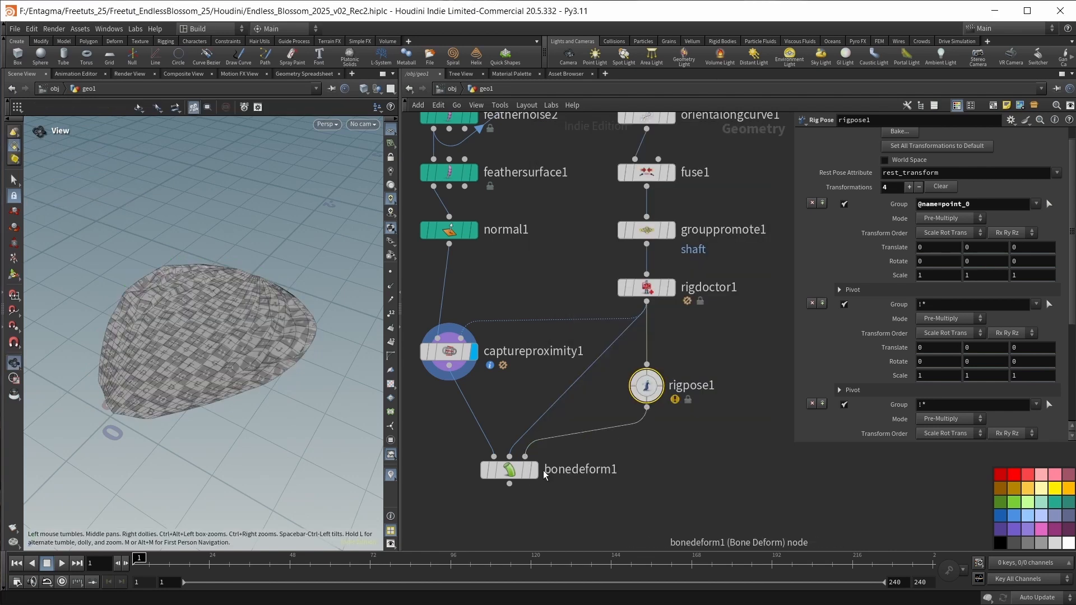
# Display bonedeform1's result and assign the shaft group to rigpose1's second transformation.
pyautogui.click(535, 470)
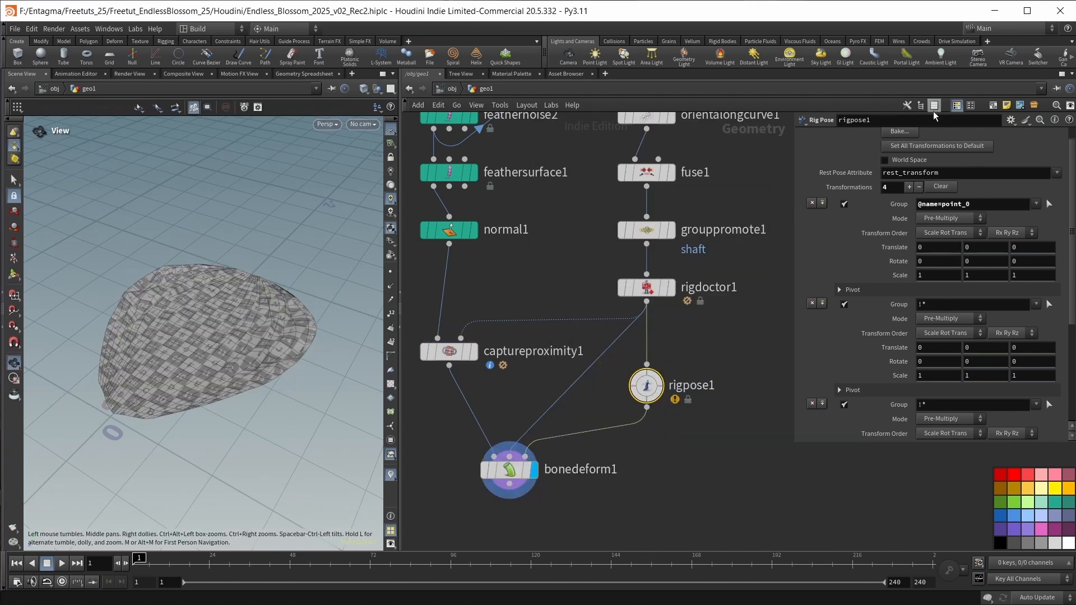
pyautogui.moveTo(905, 277); pyautogui.dragTo(869, 273, button='middle')
pyautogui.moveTo(943, 305); pyautogui.dragTo(883, 311)
pyautogui.write('shaft')
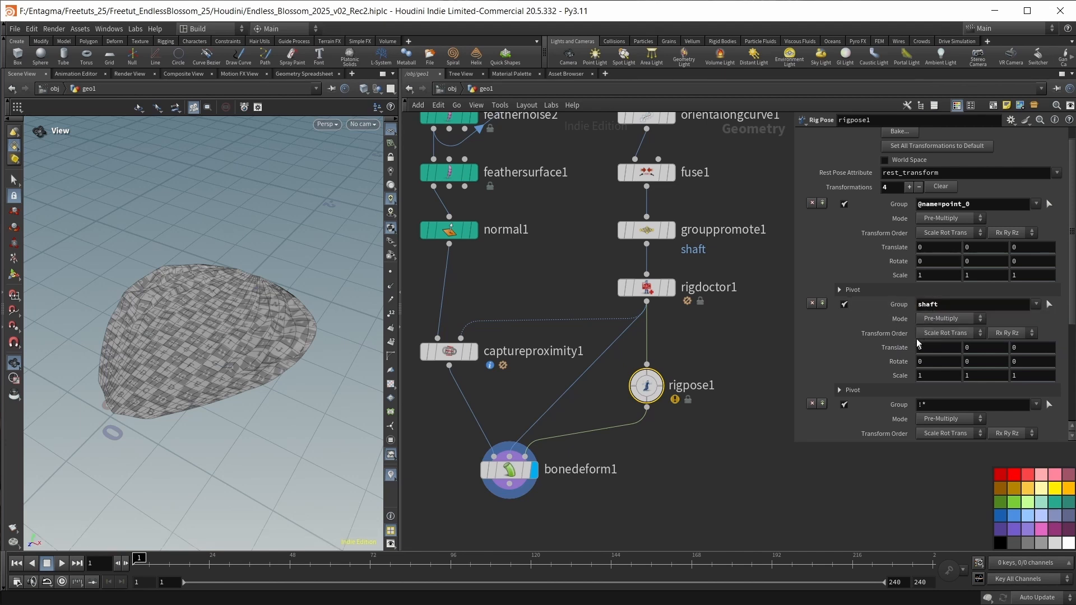
pyautogui.moveTo(933, 360)
pyautogui.mouseDown(button='middle')
pyautogui.moveTo(945, 335)
pyautogui.moveTo(875, 335)
pyautogui.moveTo(906, 325)
pyautogui.moveTo(930, 336)
pyautogui.moveTo(934, 359)
pyautogui.mouseUp(button='middle')
# Assign the group !shaft to rigpose1's third transformation.
pyautogui.scroll(-3, 935, 366)
pyautogui.click(935, 335)
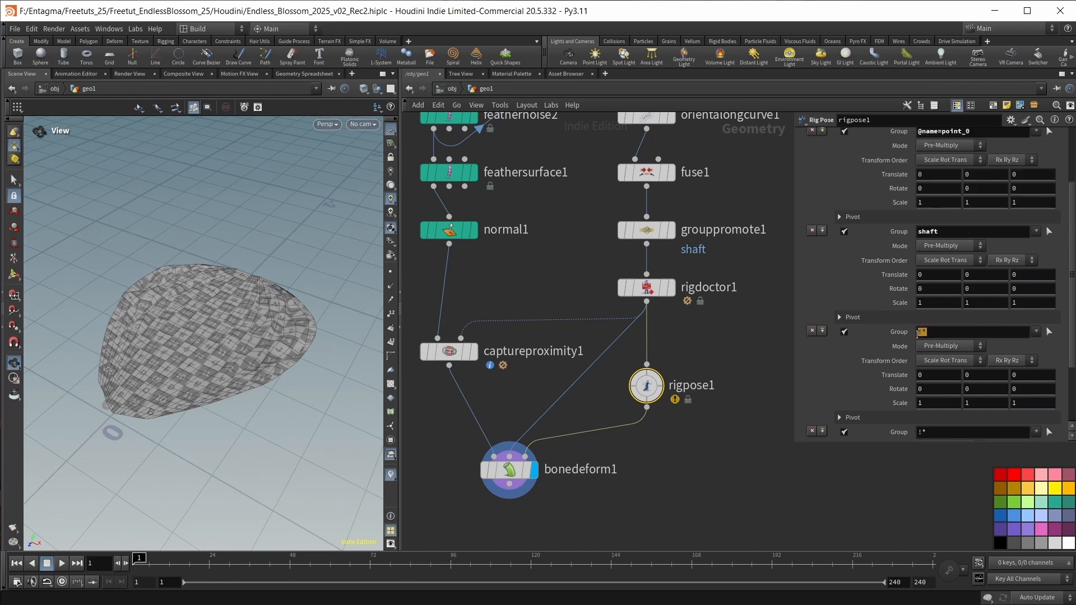
pyautogui.moveTo(916, 334); pyautogui.dragTo(923, 334)
pyautogui.moveTo(940, 372)
pyautogui.mouseDown(button='middle')
pyautogui.moveTo(980, 364)
pyautogui.moveTo(941, 365)
pyautogui.mouseUp(button='middle')
# Assign the row of shaft joints near the petal's tip, picked from the skeleton, to rigpose1's fourth transformation group.
pyautogui.scroll(-3, 873, 411)
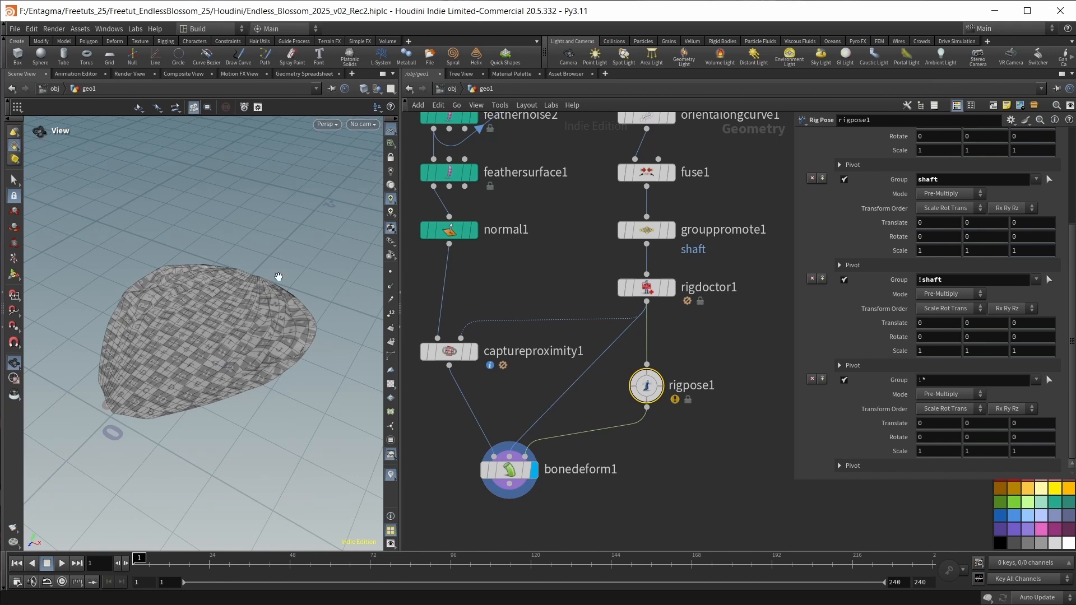
pyautogui.click(1048, 380)
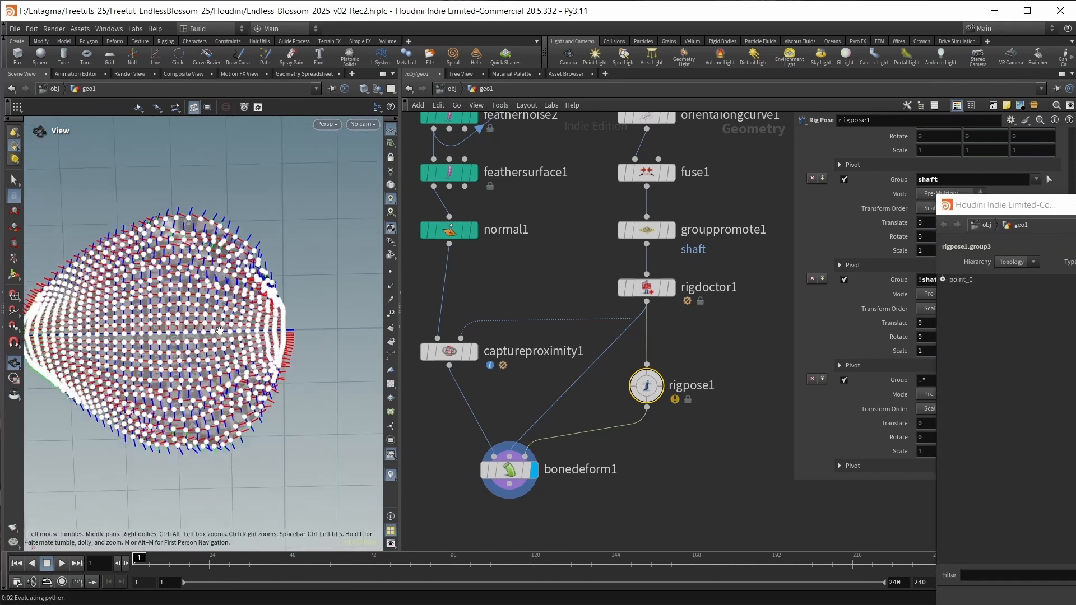
pyautogui.moveTo(242, 353); pyautogui.dragTo(171, 375)
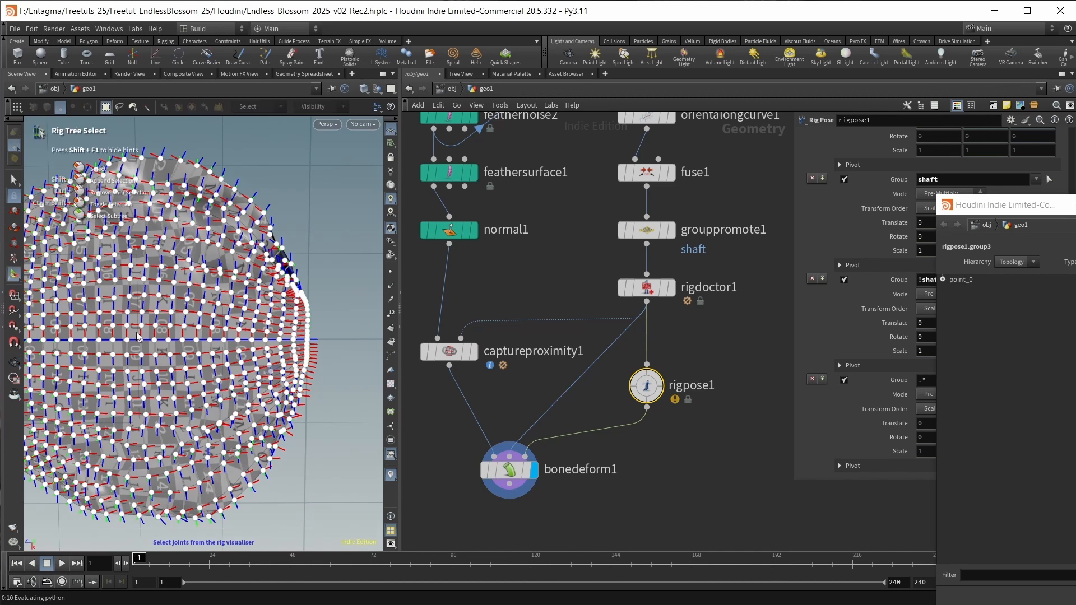
pyautogui.moveTo(136, 332); pyautogui.dragTo(316, 346)
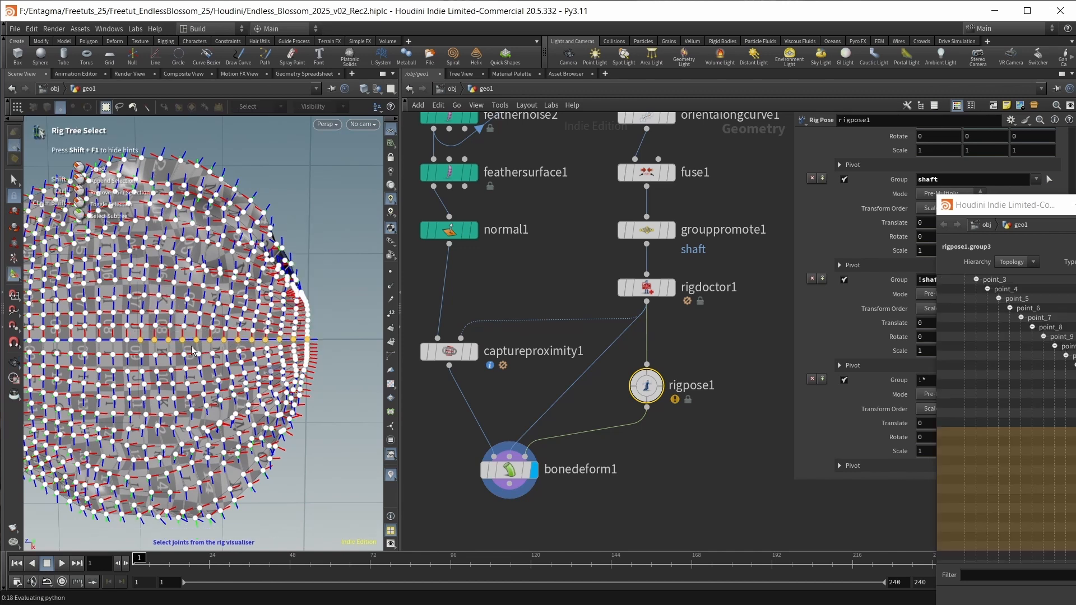
pyautogui.press('Return')
pyautogui.moveTo(934, 437)
pyautogui.mouseDown(button='middle')
pyautogui.moveTo(937, 418)
pyautogui.moveTo(872, 414)
pyautogui.moveTo(952, 410)
pyautogui.moveTo(885, 415)
pyautogui.moveTo(902, 415)
pyautogui.moveTo(935, 447)
pyautogui.mouseUp(button='middle')
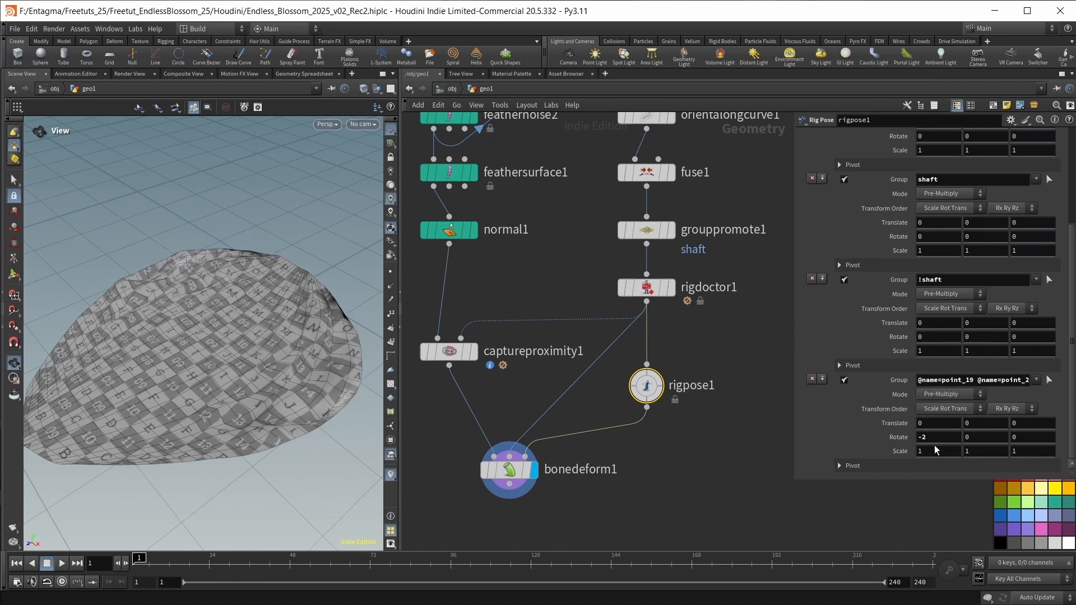
pyautogui.hotkey('ctrl', 'z')
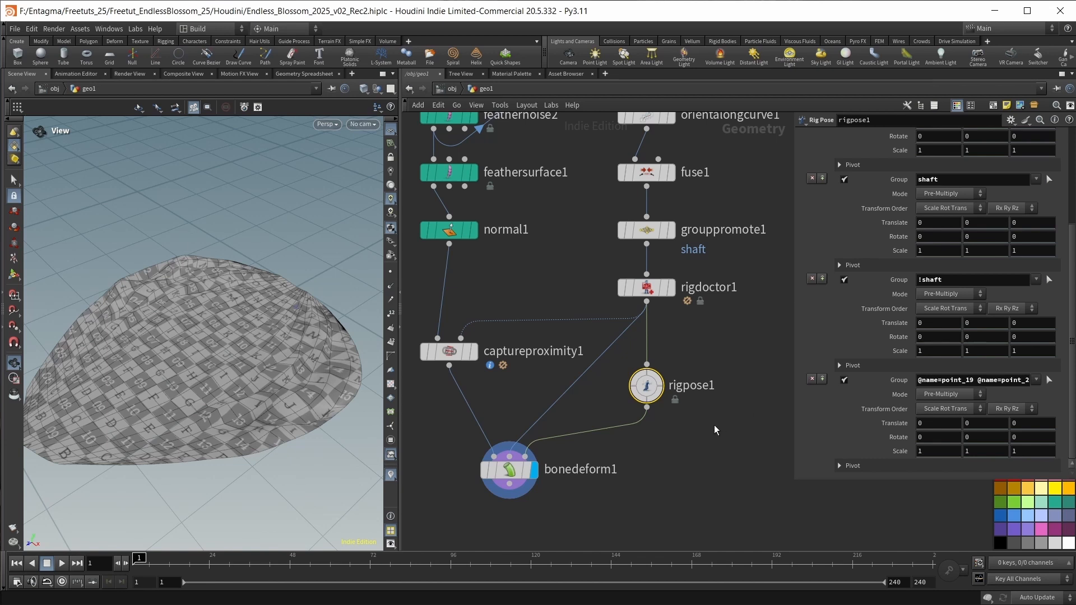
# Duplicate rigpose1 with its rigdoctor1 connection, and set the original's point_0 scale to 0.5 on all axes.
pyautogui.moveTo(714, 424); pyautogui.dragTo(660, 411, button='middle')
pyautogui.keyDown('alt'); pyautogui.moveTo(591, 371); pyautogui.dragTo(697, 372); pyautogui.keyUp('alt')
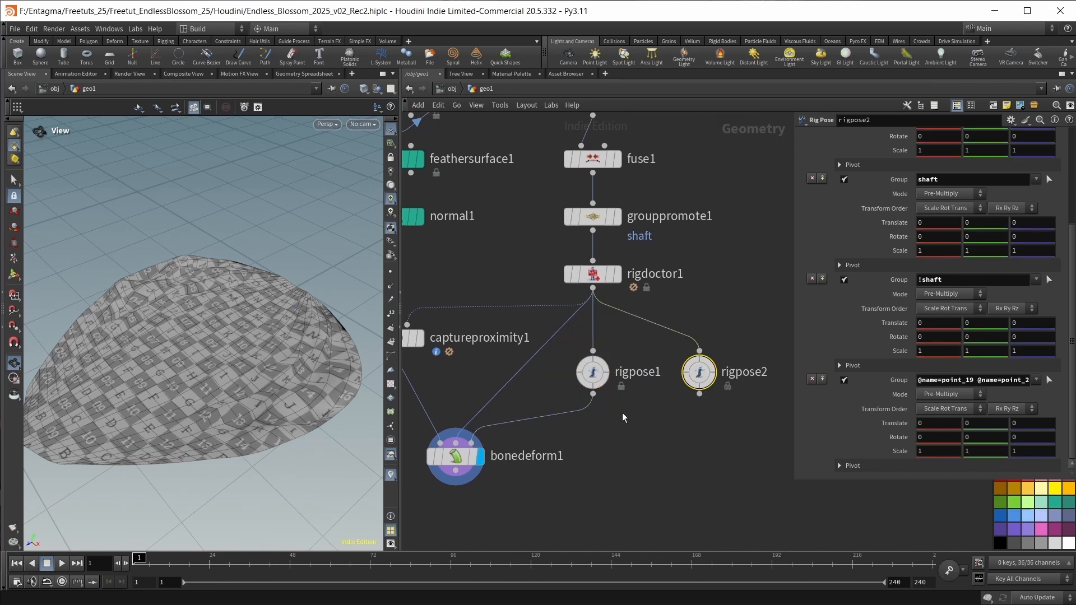
pyautogui.click(596, 374)
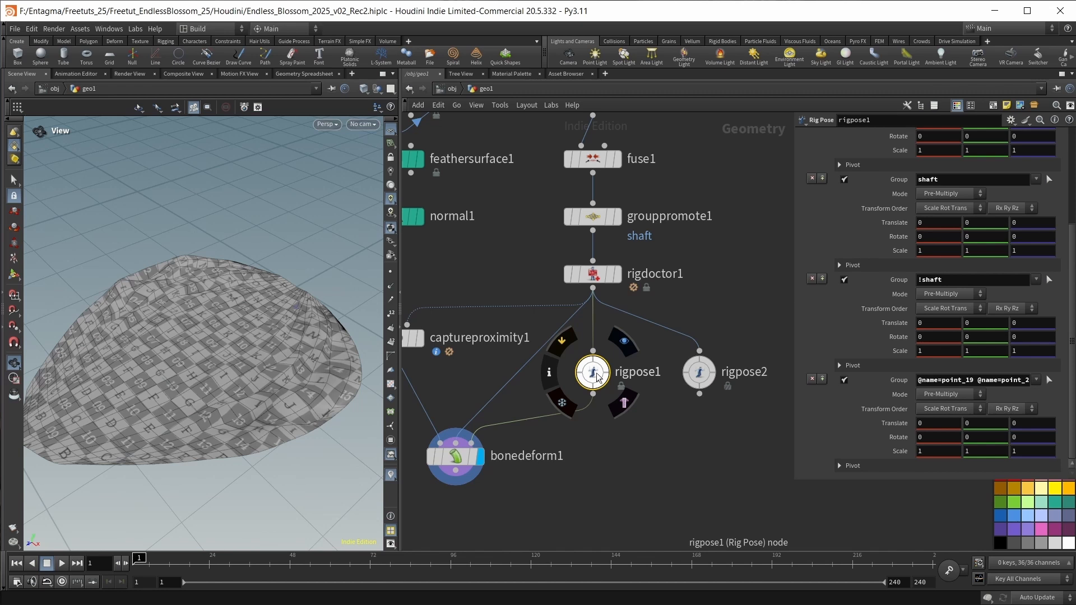
pyautogui.scroll(3, 924, 264)
pyautogui.moveTo(899, 267); pyautogui.dragTo(867, 267, button='middle')
pyautogui.moveTo(168, 384); pyautogui.dragTo(149, 399, button='right')
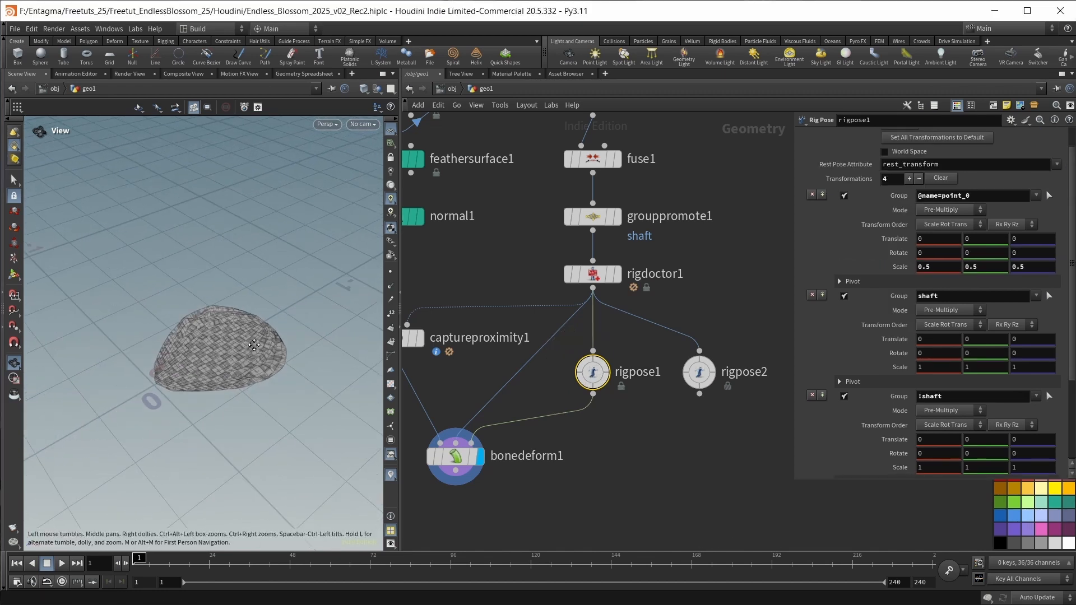
pyautogui.moveTo(149, 398); pyautogui.dragTo(222, 351, button='middle')
pyautogui.moveTo(223, 352); pyautogui.dragTo(224, 360, button='right')
pyautogui.moveTo(225, 359); pyautogui.dragTo(255, 335, button='middle')
# In rigpose1, set the X rotation to -12 for the shaft group and -11 for the !shaft group.
pyautogui.moveTo(937, 352); pyautogui.dragTo(869, 327, button='middle')
pyautogui.moveTo(158, 409); pyautogui.dragTo(146, 387)
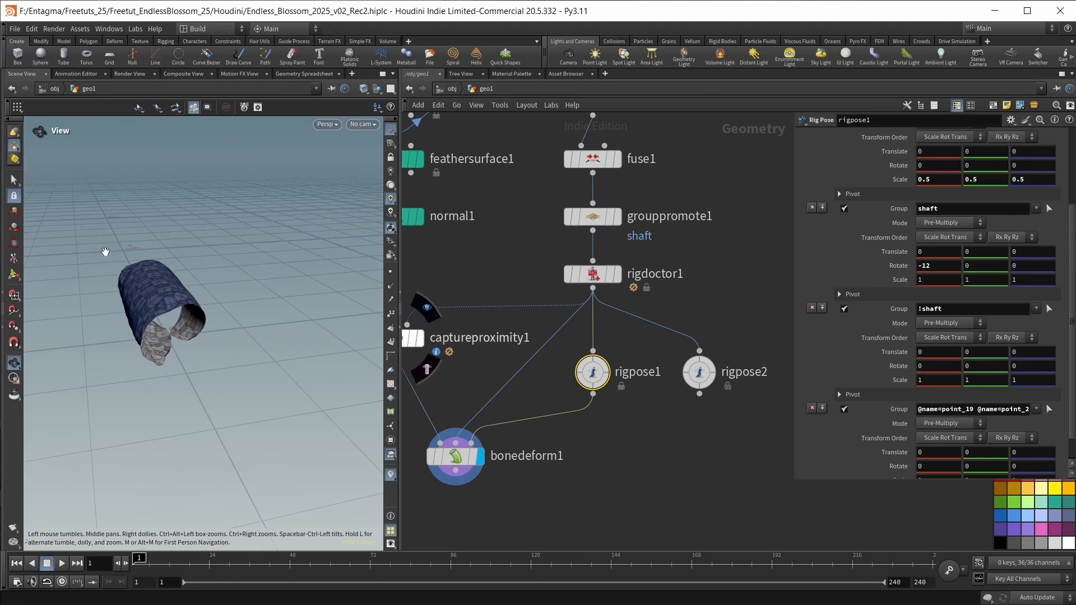
pyautogui.moveTo(937, 352); pyautogui.dragTo(878, 347, button='middle')
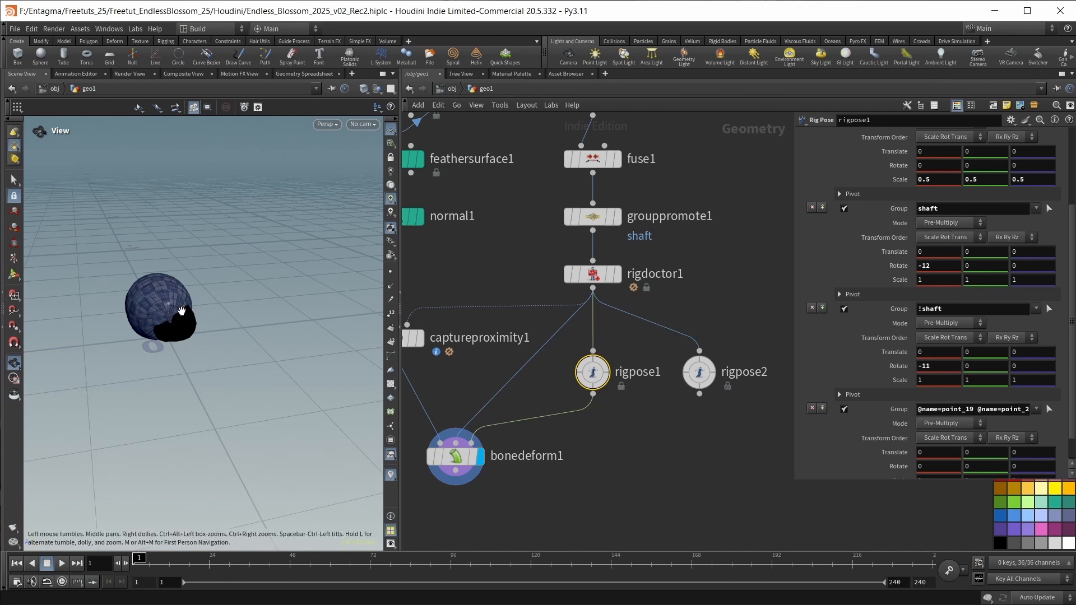
pyautogui.scroll(5, 181, 311)
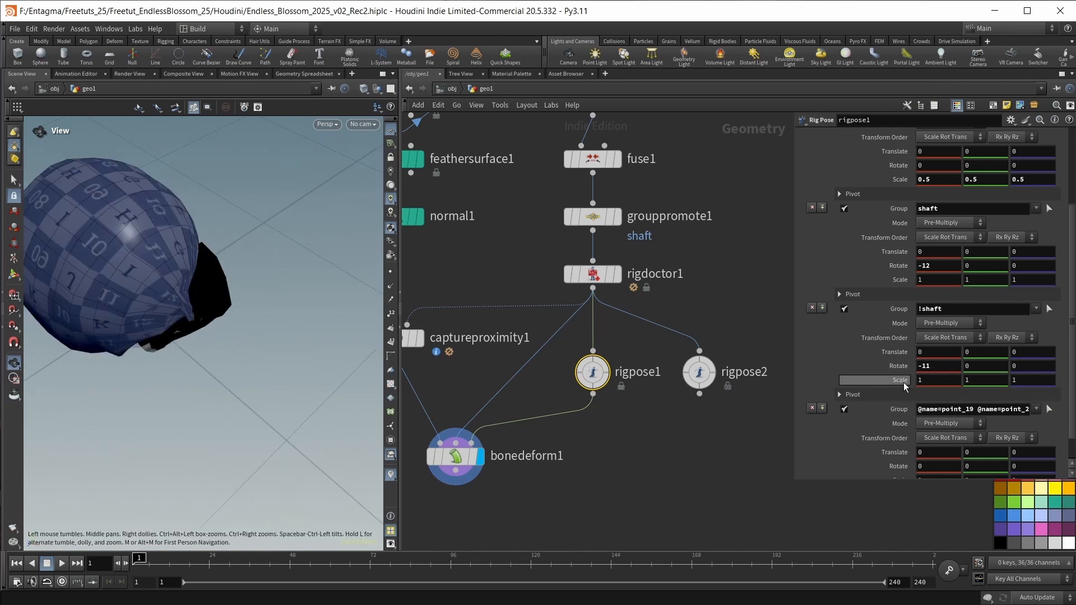
# Set the scale of rigpose1's !shaft group to 0.85 on all axes.
pyautogui.moveTo(904, 382); pyautogui.dragTo(820, 399, button='middle')
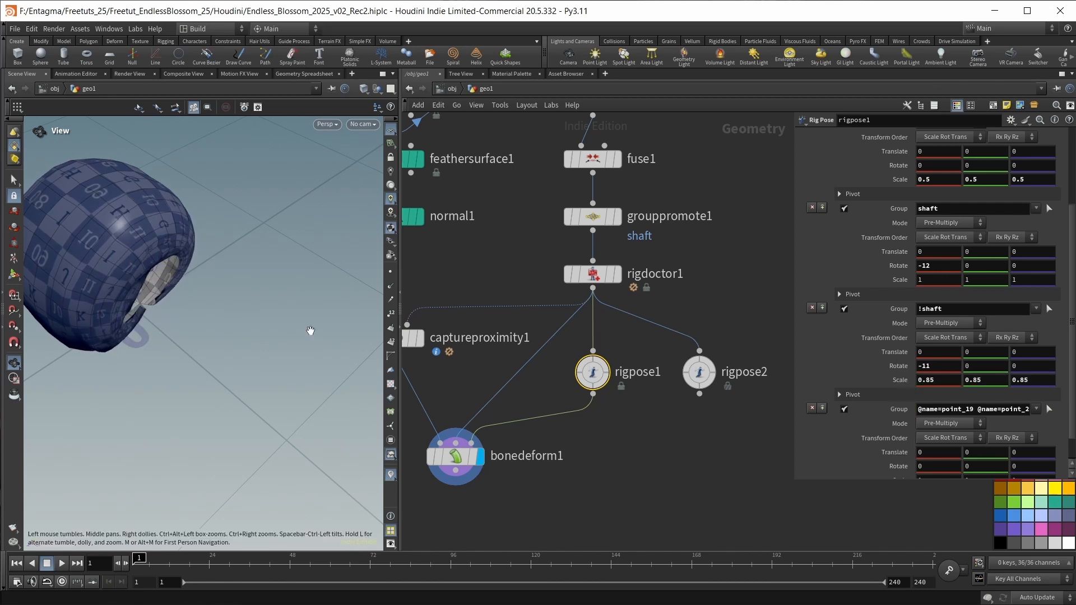
pyautogui.moveTo(134, 313); pyautogui.dragTo(192, 341)
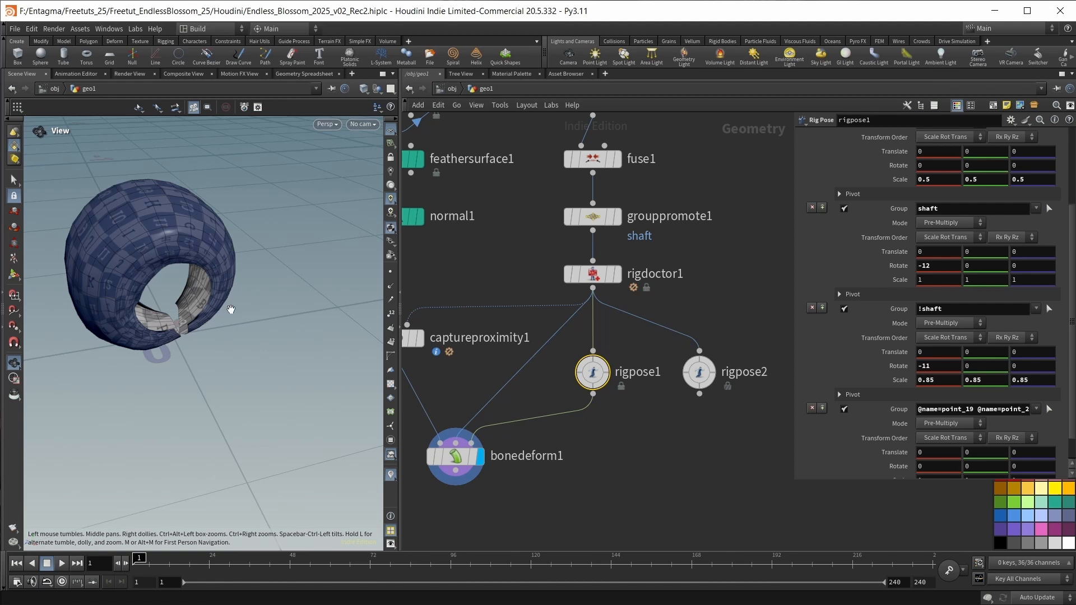
pyautogui.scroll(-2, 931, 411)
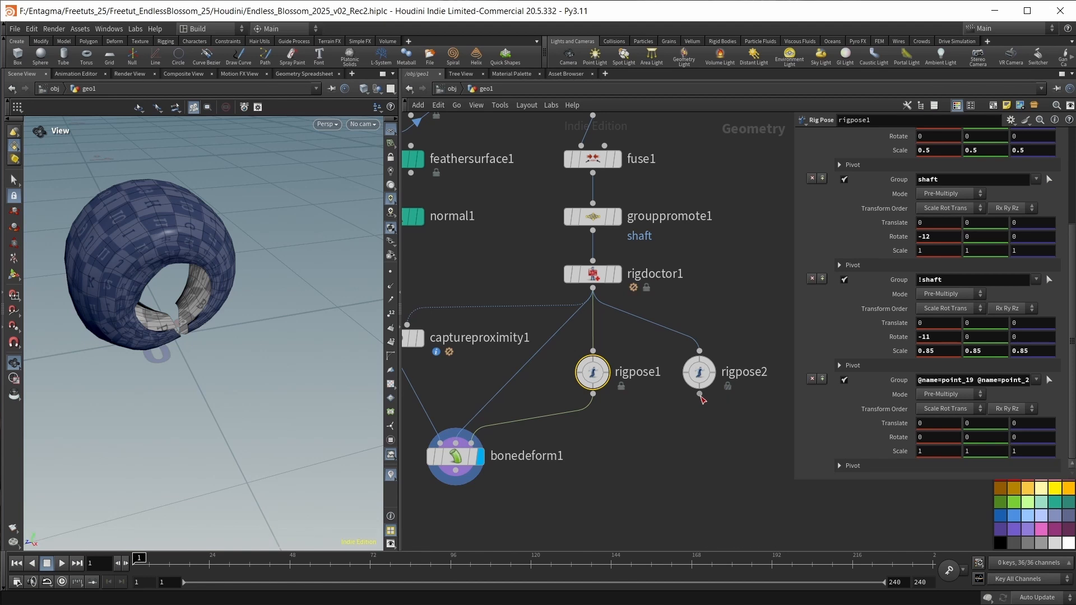
# Wire rigpose2 into bonedeform1's third input and set rigpose2's point_0 Z translation to 0.1.
pyautogui.moveTo(699, 393)
pyautogui.mouseDown()
pyautogui.moveTo(521, 442)
pyautogui.moveTo(470, 442)
pyautogui.mouseUp()
pyautogui.moveTo(72, 345); pyautogui.dragTo(128, 364)
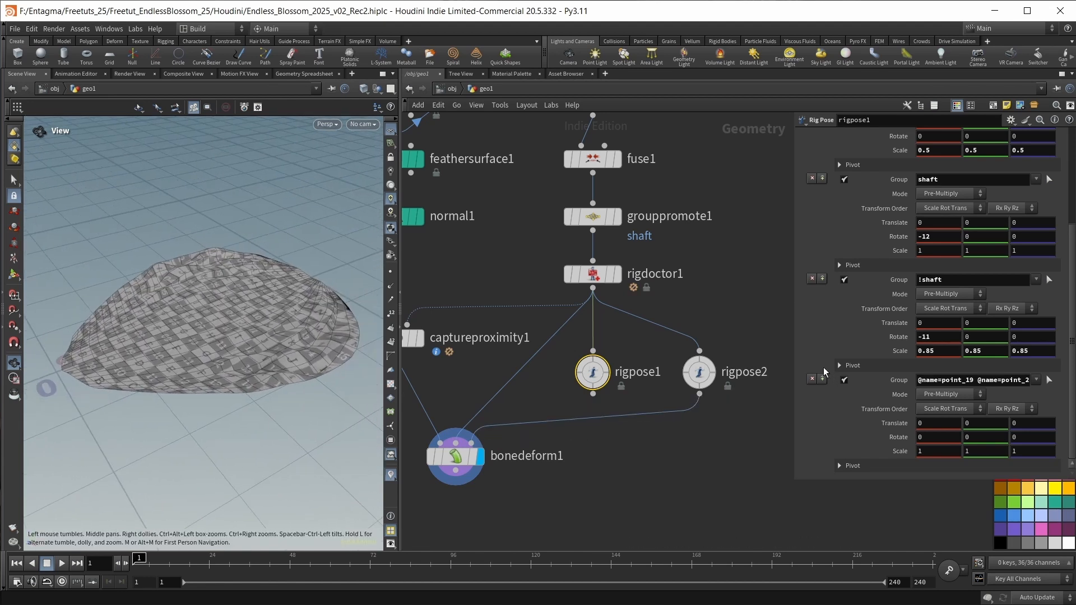
pyautogui.click(698, 372)
pyautogui.scroll(5, 947, 266)
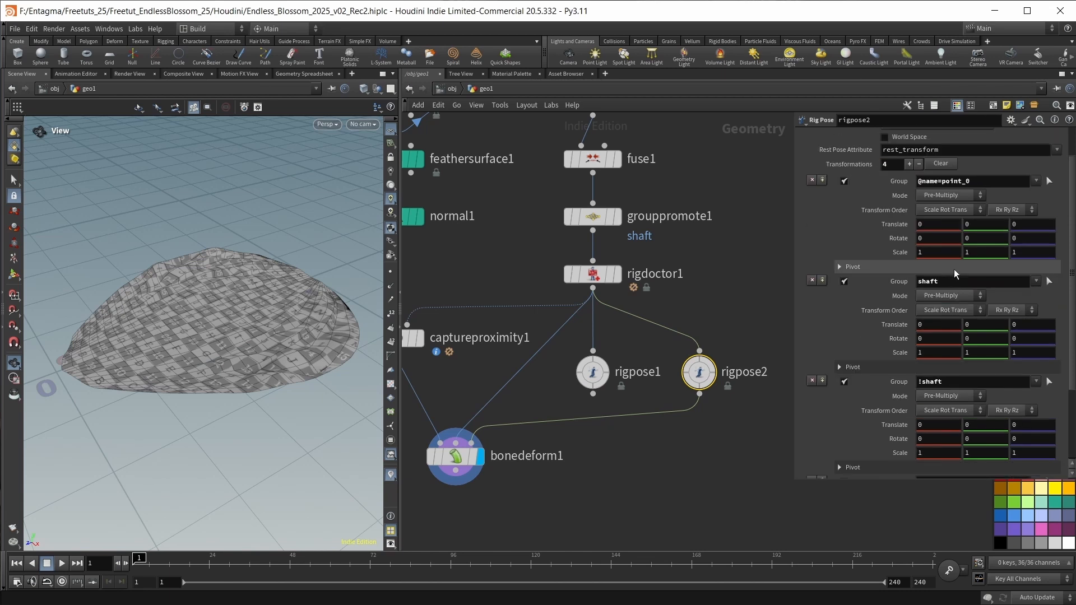
pyautogui.click(1026, 253)
pyautogui.write('.1')
pyautogui.press('Return')
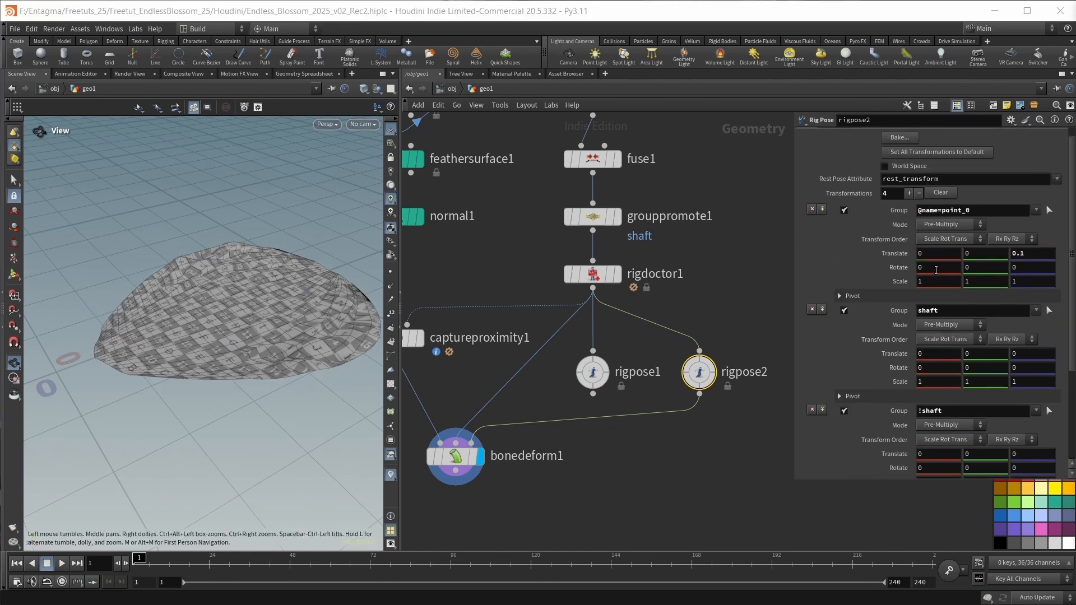
# Set the X rotation of both the shaft and !shaft groups in rigpose2 to -1.2.
pyautogui.click(931, 268)
pyautogui.click(920, 367)
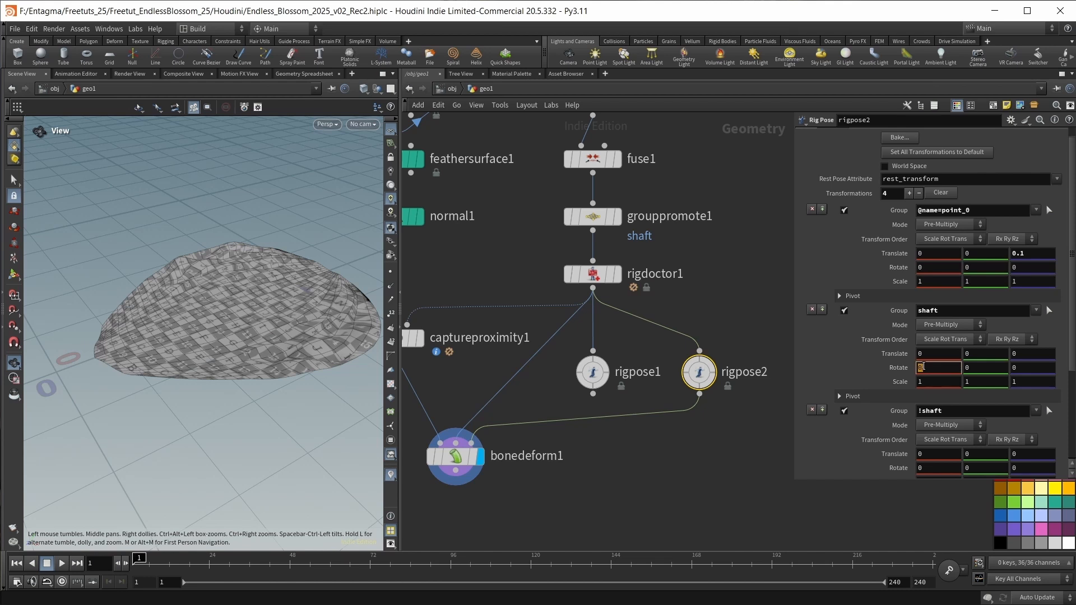
pyautogui.press('Return')
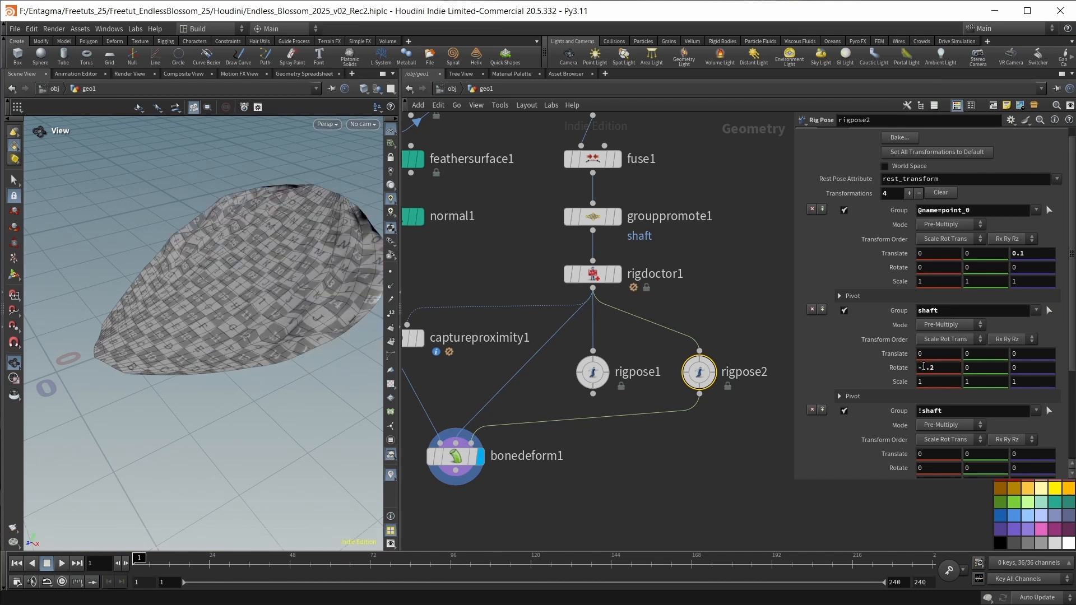
pyautogui.scroll(-2, 945, 409)
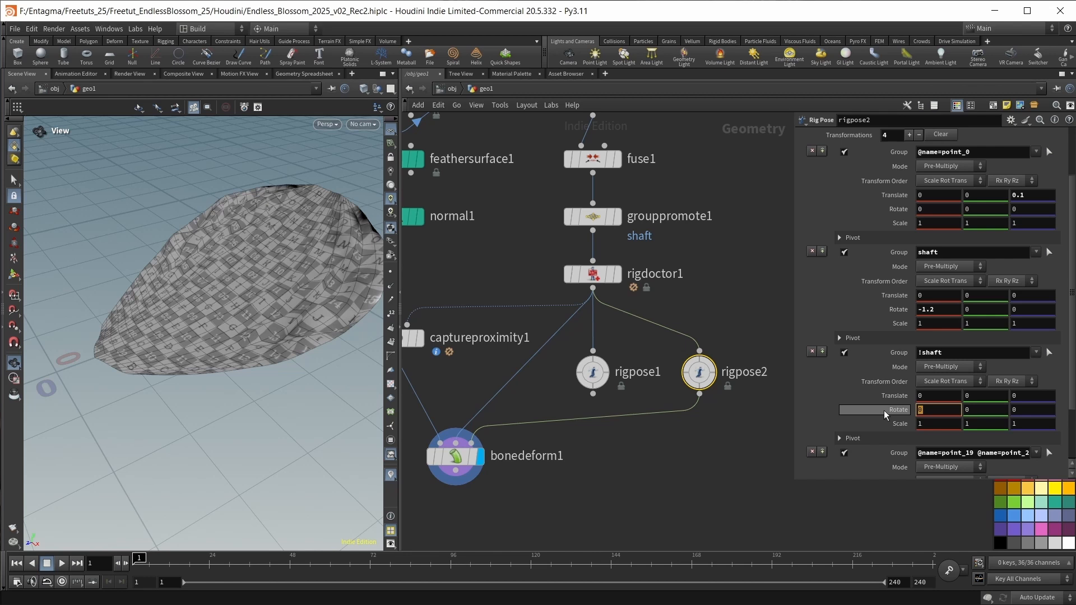
pyautogui.write('-1.2')
pyautogui.press('Return')
# Set the X rotation of rigpose2's fourth group, the tip joints, to 7.5.
pyautogui.scroll(-3, 883, 410)
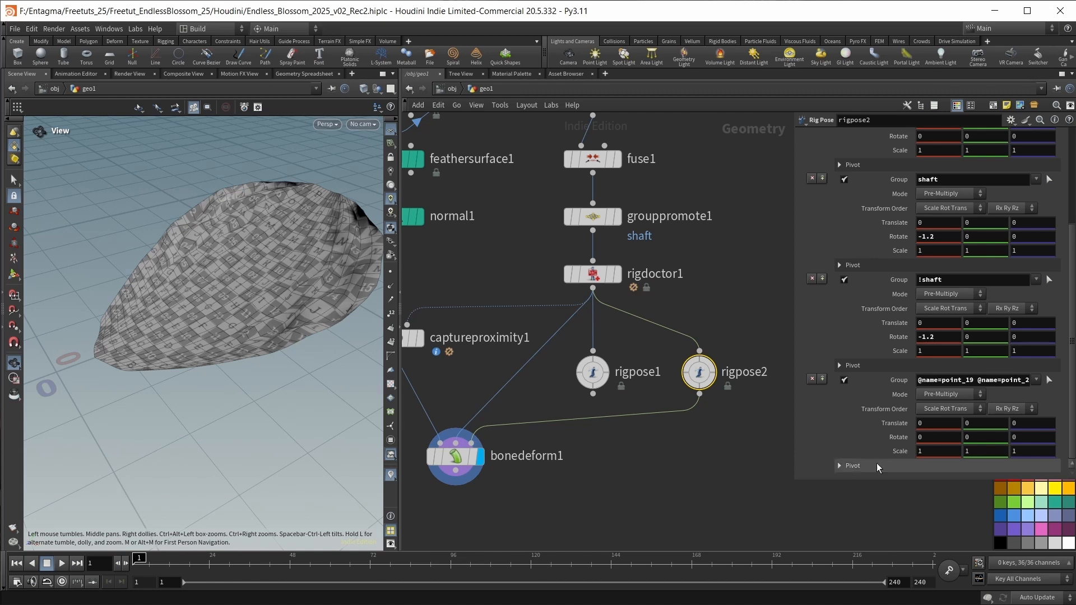
pyautogui.click(876, 441)
pyautogui.write('7.5')
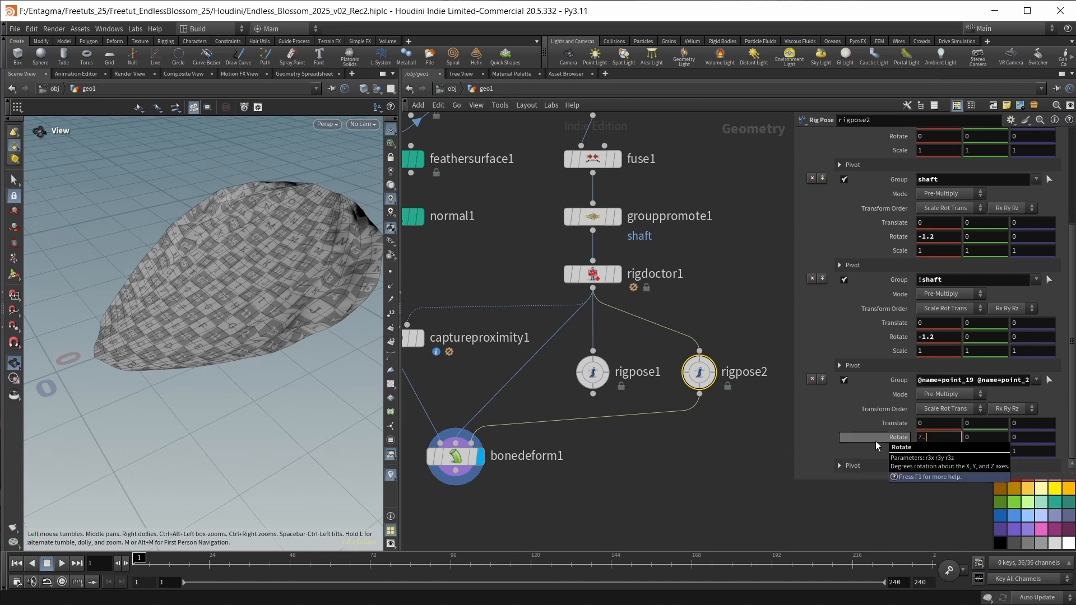
pyautogui.press('Return')
pyautogui.moveTo(185, 259); pyautogui.dragTo(195, 285)
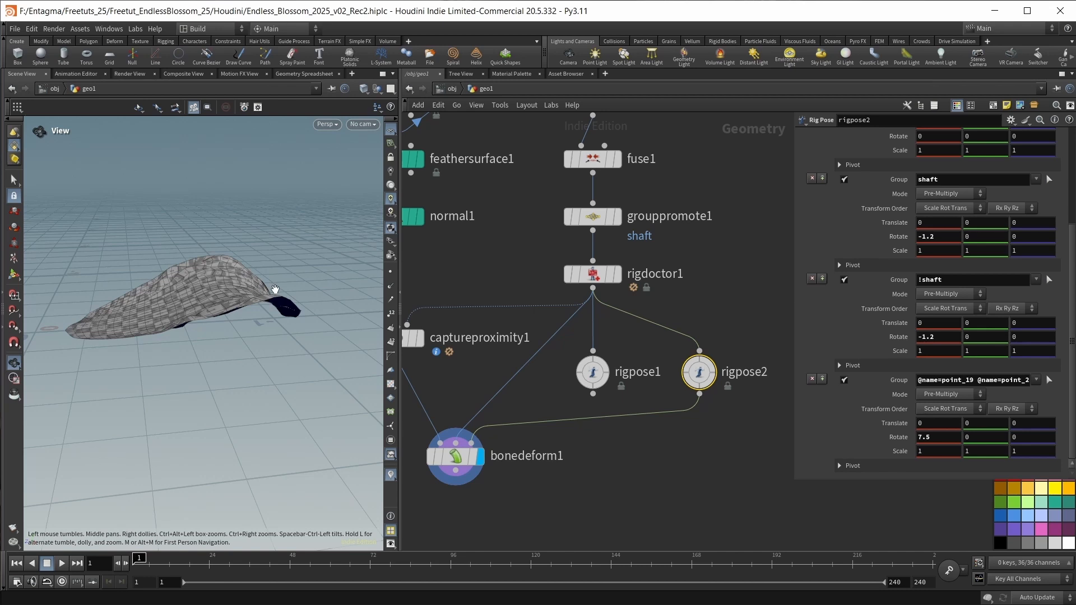
# Add a Skeleton Blend node below the two rig pose nodes.
pyautogui.press('Tab')
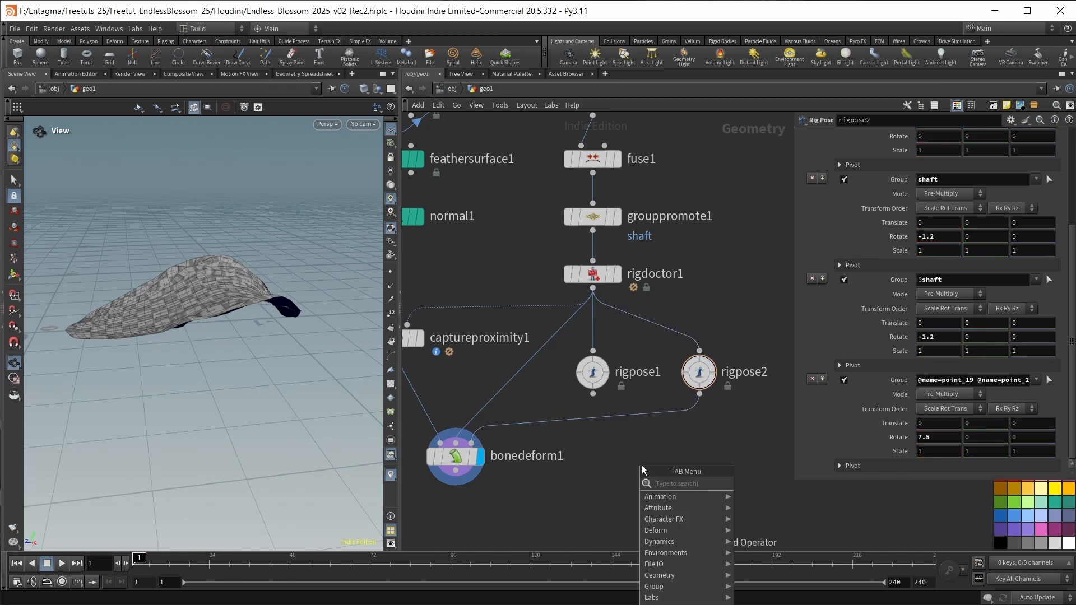
pyautogui.write('pose')
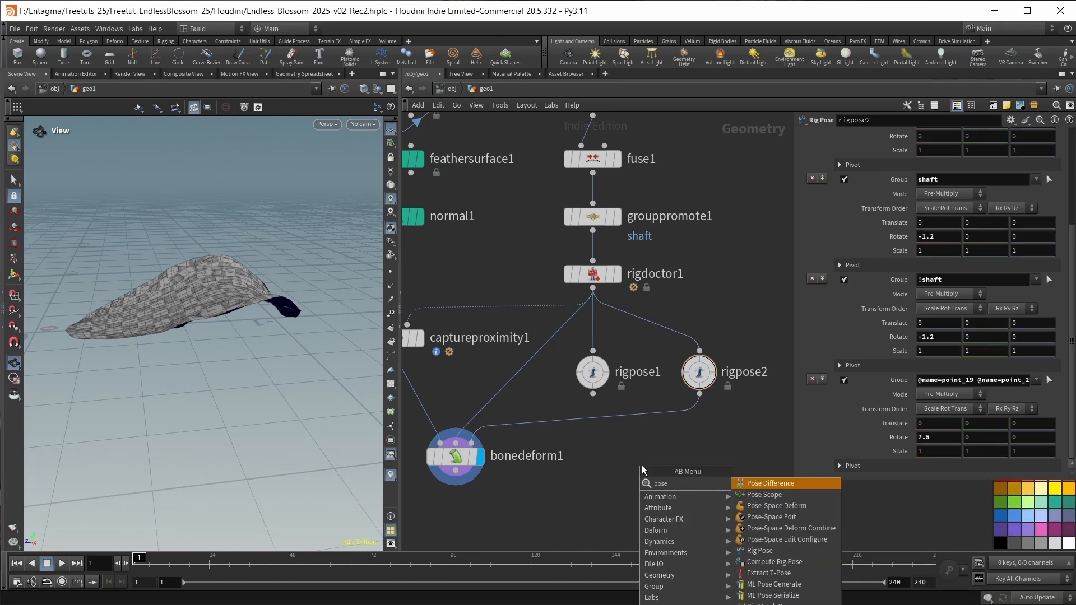
pyautogui.press('BackSpace')
pyautogui.press('BackSpace')
pyautogui.press('BackSpace')
pyautogui.press('BackSpace')
pyautogui.click(641, 464)
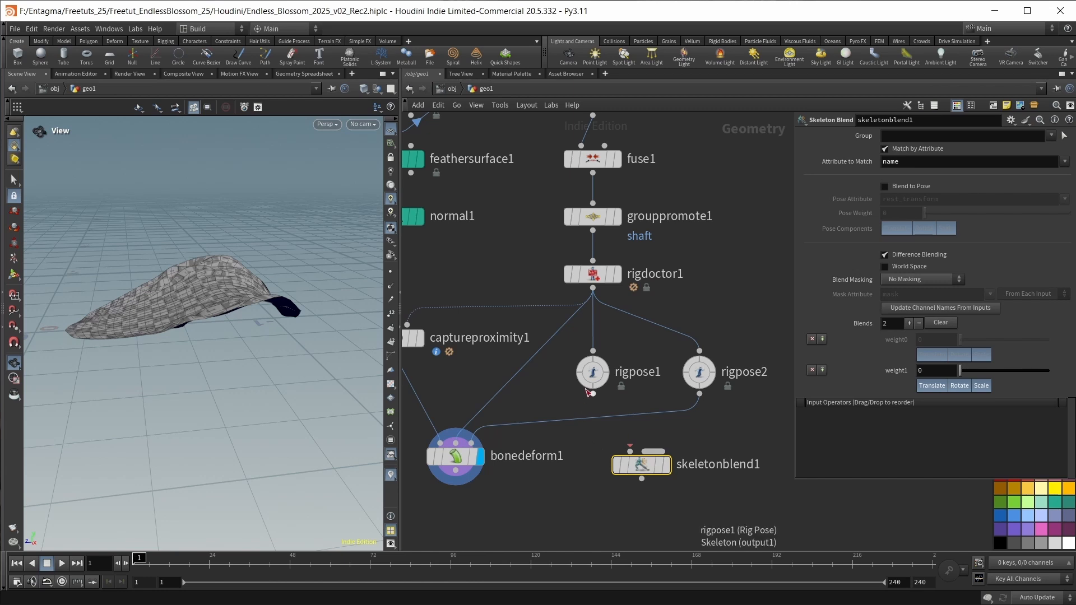
# Wire rigpose1 and rigpose2 into skeletonblend1's first and second inputs, and its output into bonedeform1's third input.
pyautogui.moveTo(593, 394); pyautogui.dragTo(630, 452)
pyautogui.moveTo(699, 394); pyautogui.dragTo(653, 451)
pyautogui.moveTo(643, 466); pyautogui.dragTo(471, 444)
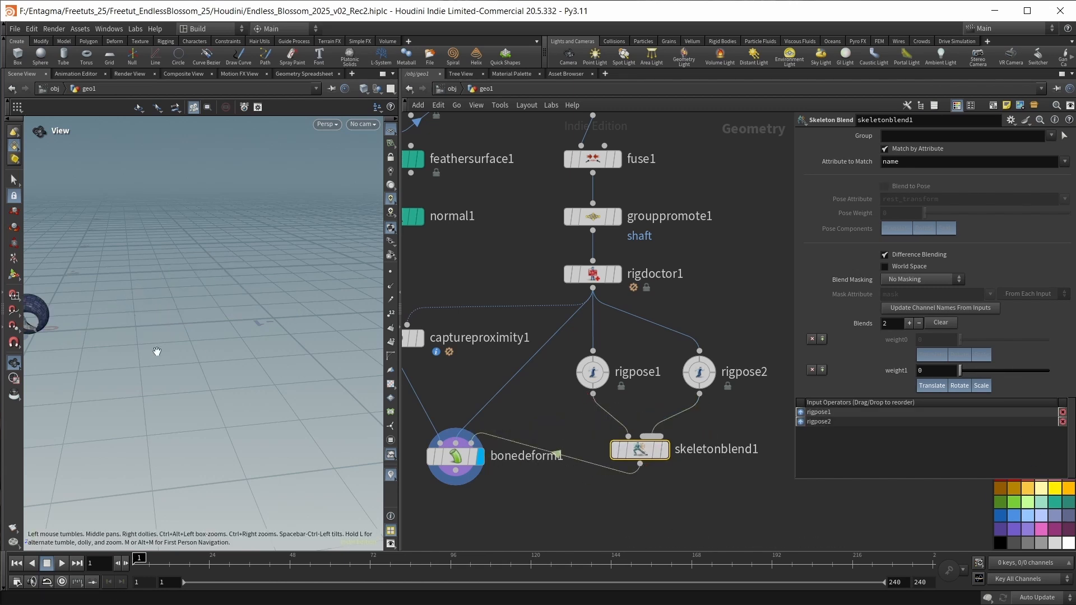
pyautogui.moveTo(156, 355); pyautogui.dragTo(221, 384)
# Keyframe skeletonblend1's weight1 at 0 on frame 1 and at 1 on frame 96.
pyautogui.moveTo(959, 371)
pyautogui.mouseDown()
pyautogui.moveTo(1031, 371)
pyautogui.moveTo(1063, 385)
pyautogui.moveTo(1043, 371)
pyautogui.moveTo(955, 371)
pyautogui.mouseUp()
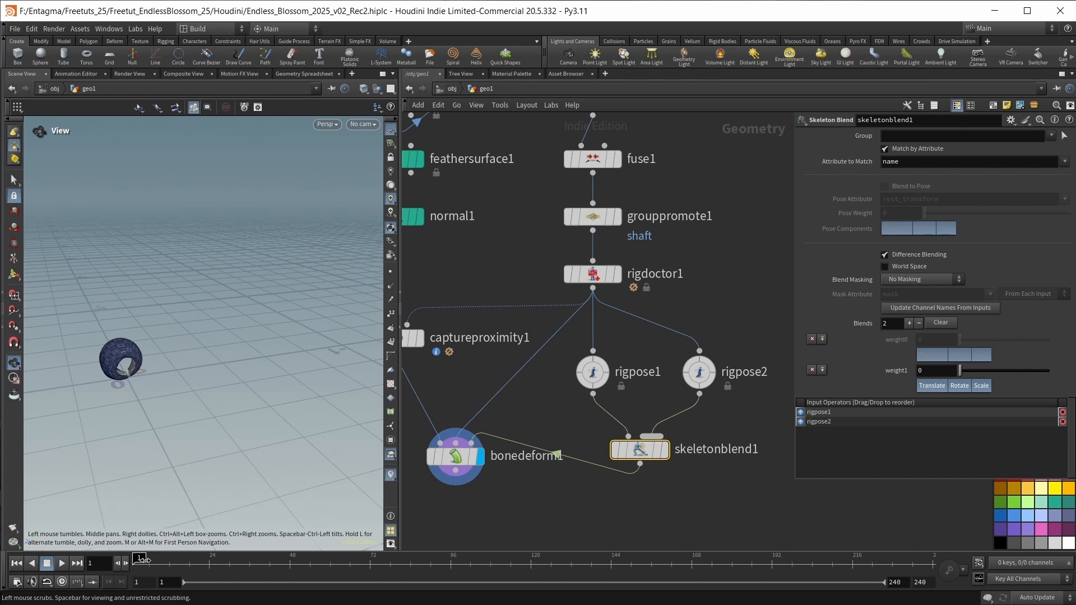
pyautogui.keyDown('alt'); pyautogui.click(896, 371); pyautogui.keyUp('alt')
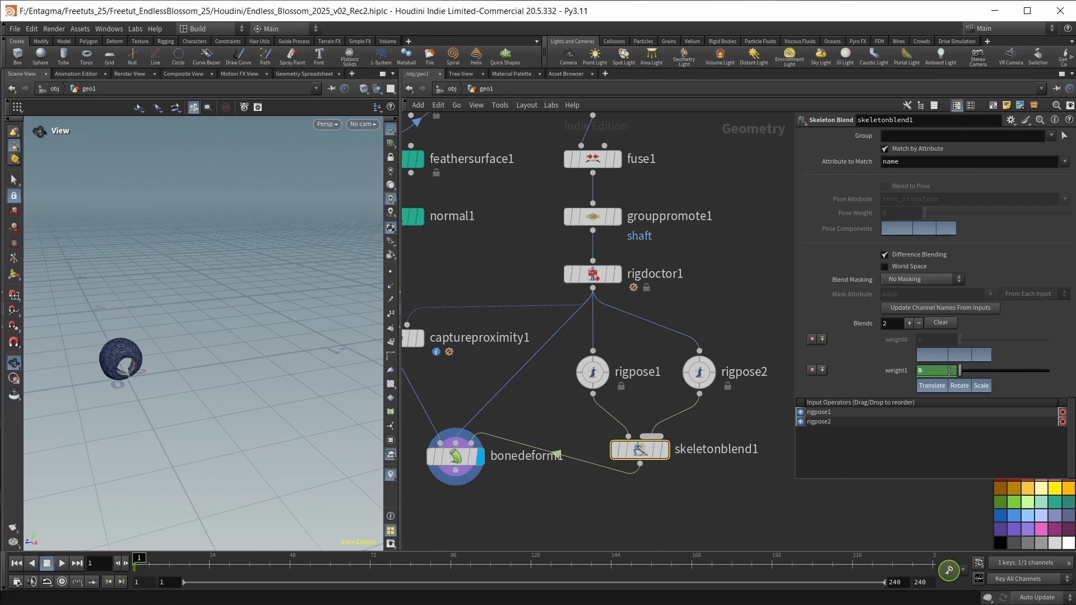
pyautogui.click(451, 560)
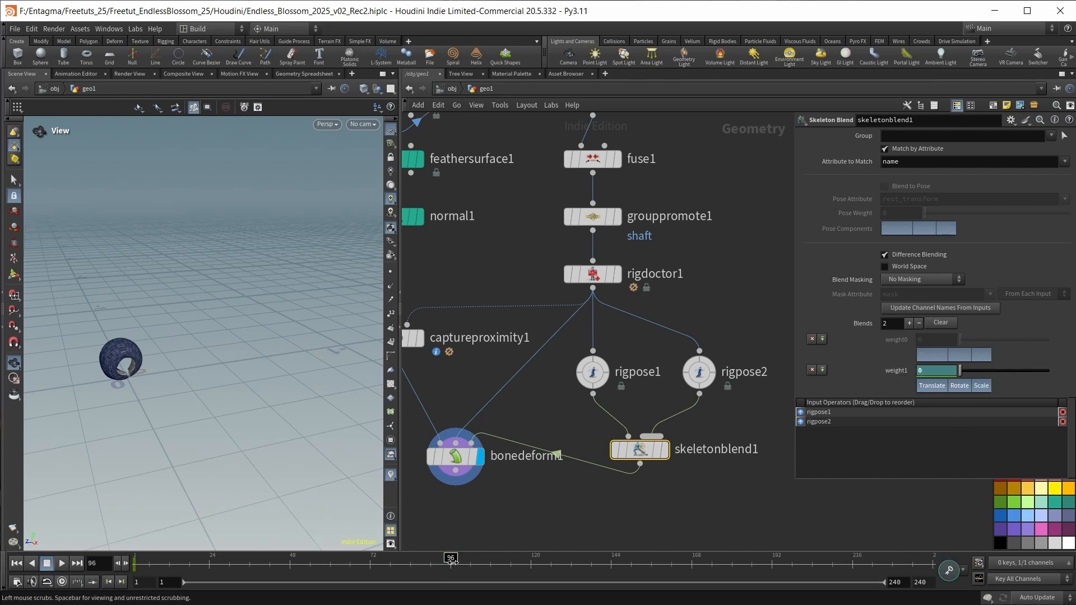
pyautogui.moveTo(960, 372); pyautogui.dragTo(1049, 372)
pyautogui.keyDown('alt'); pyautogui.click(901, 371); pyautogui.keyUp('alt')
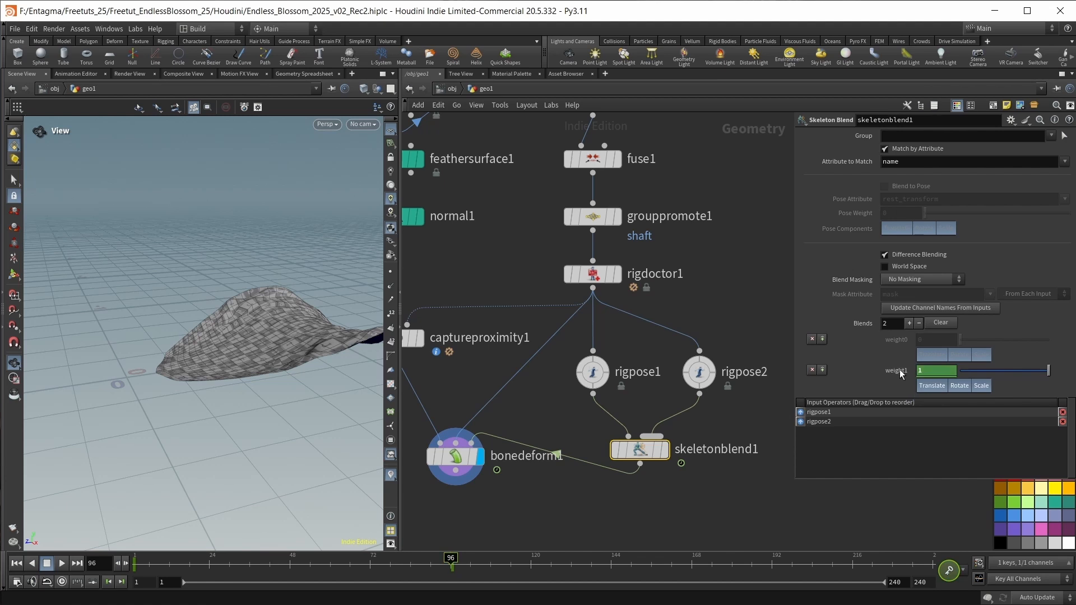
# Scrub the timeline to frame 101, and color the skeleton branch, captureproximity1 and bonedeform1 nodes green.
pyautogui.moveTo(450, 561); pyautogui.dragTo(626, 546)
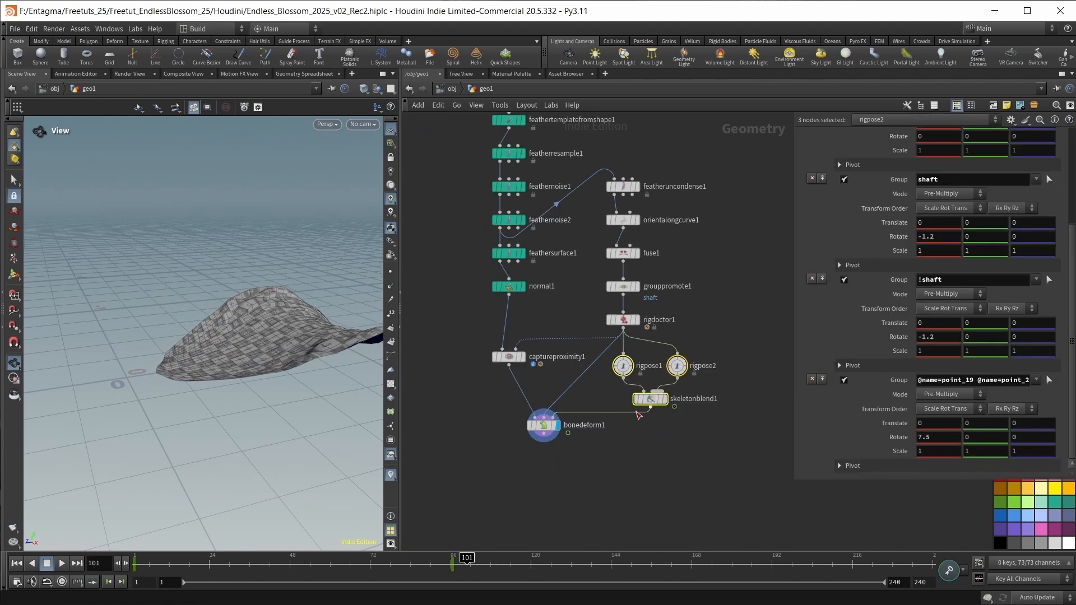
pyautogui.scroll(-1, 636, 422)
pyautogui.moveTo(636, 423); pyautogui.dragTo(668, 429, button='middle')
pyautogui.moveTo(722, 439); pyautogui.dragTo(610, 205)
pyautogui.keyDown('shift'); pyautogui.moveTo(625, 442); pyautogui.dragTo(519, 342); pyautogui.keyUp('shift')
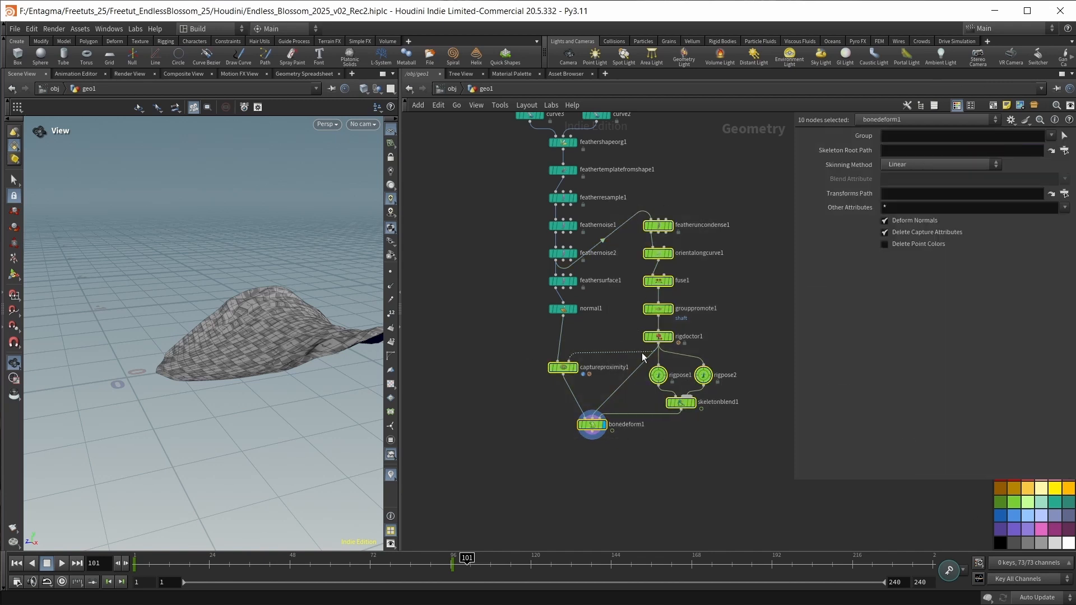
pyautogui.moveTo(617, 482); pyautogui.dragTo(634, 395, button='middle')
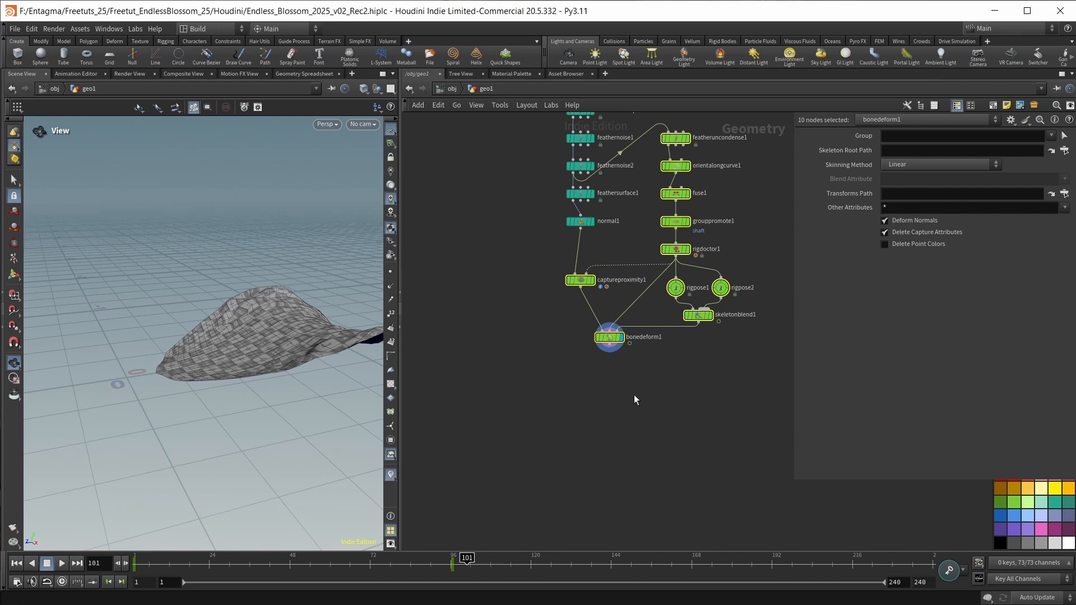
pyautogui.click(631, 452)
# Add a For-Loop with Feedback block below bonedeform1.
pyautogui.scroll(3, 628, 453)
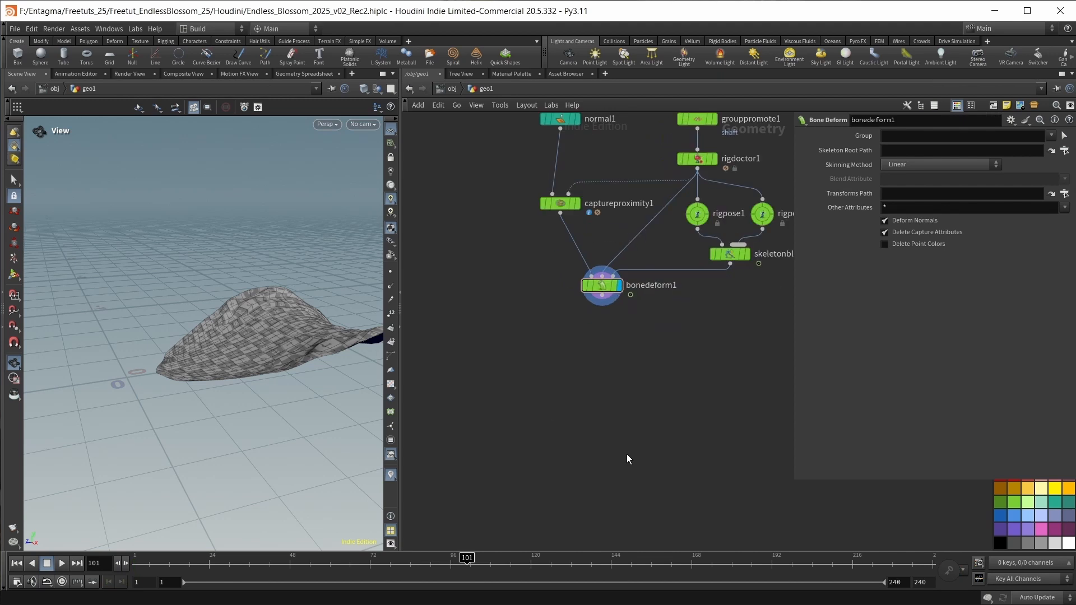
pyautogui.moveTo(626, 453); pyautogui.dragTo(572, 394, button='middle')
pyautogui.press('Tab')
pyautogui.write('for')
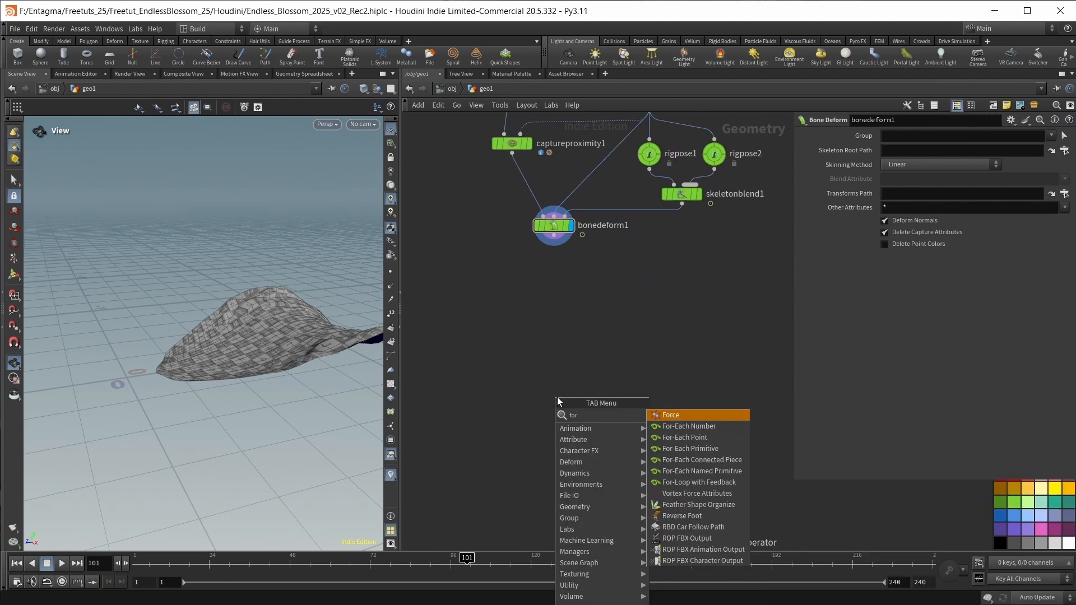
pyautogui.click(694, 482)
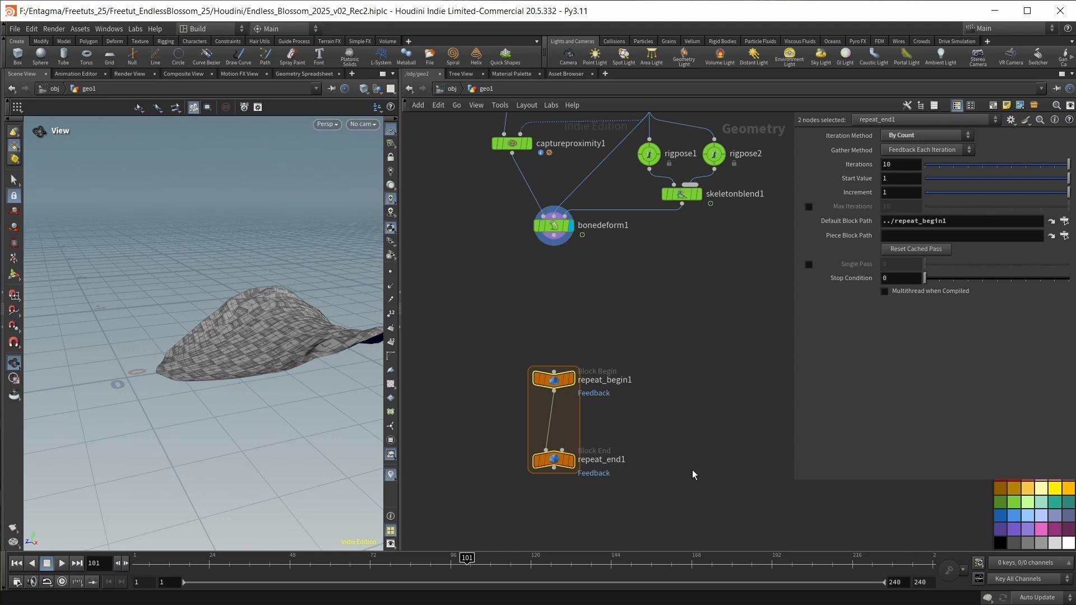
pyautogui.click(691, 470)
# Set repeat_end1's gather method to Merge Each Iteration with 20 iterations.
pyautogui.moveTo(554, 458)
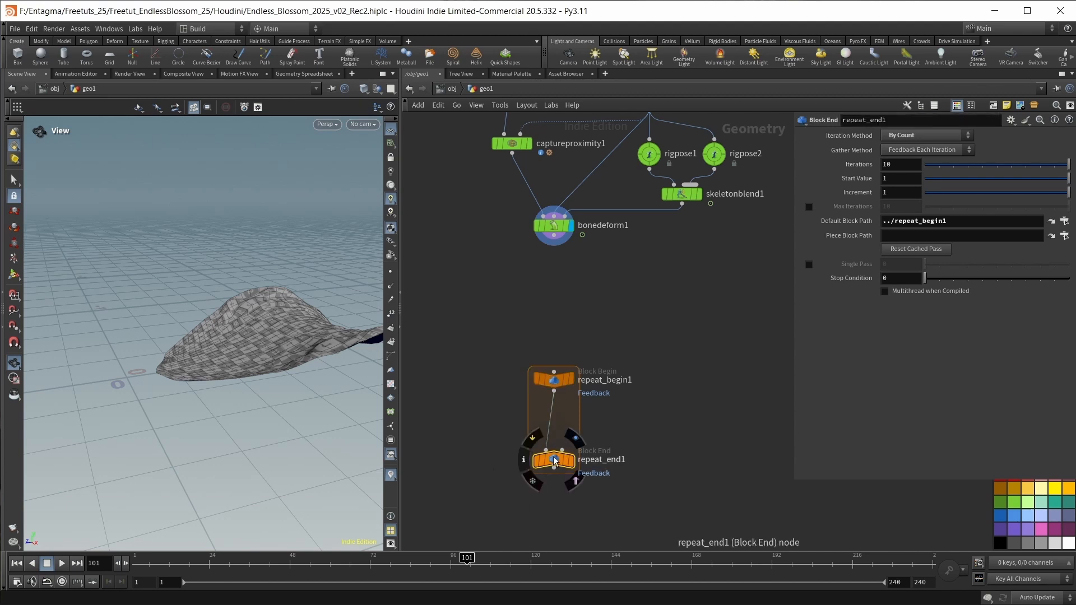
pyautogui.doubleClick(897, 164)
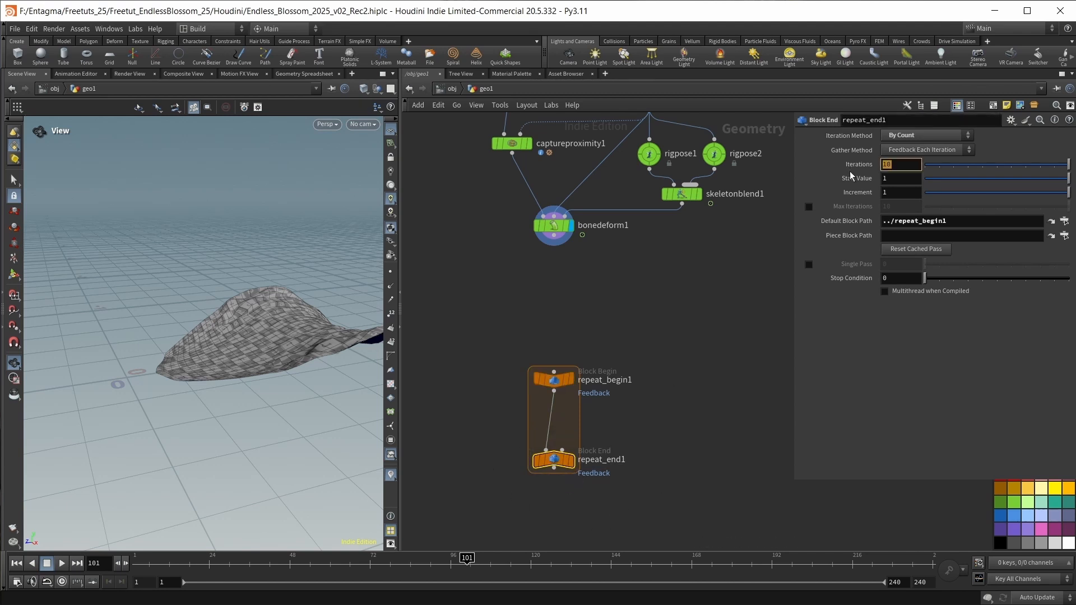
pyautogui.click(902, 150)
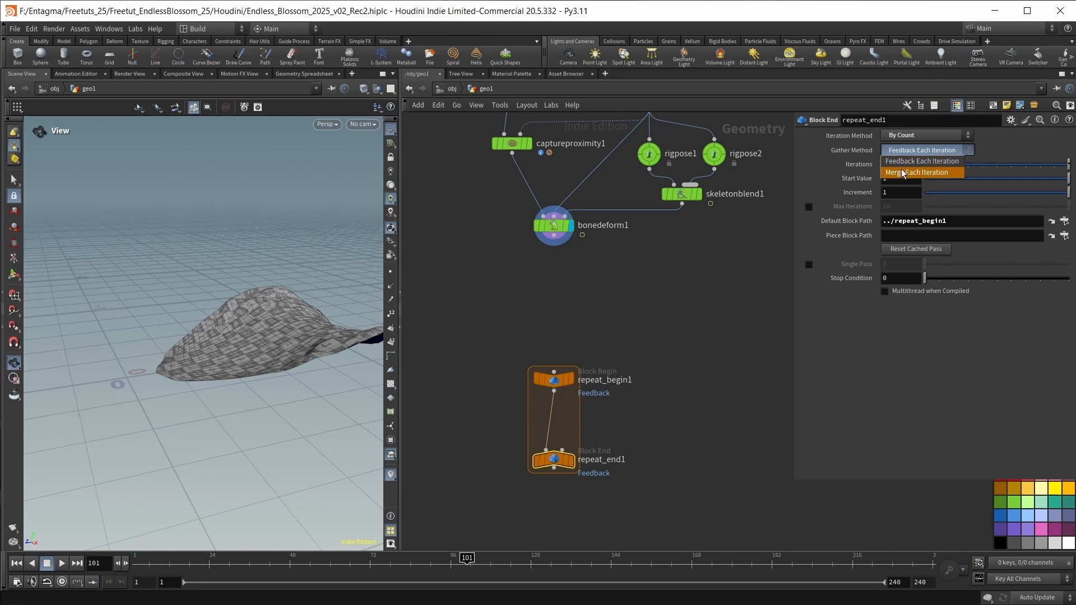
pyautogui.click(903, 173)
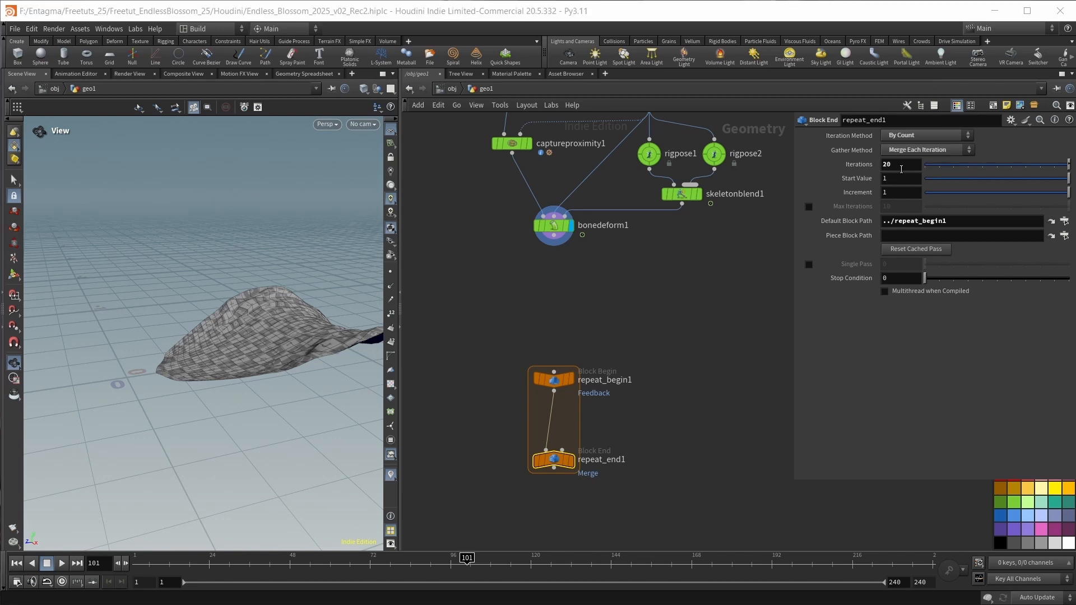
# Set repeat_begin1's method to Fetch Input and wire bonedeform1's output into it.
pyautogui.click(555, 380)
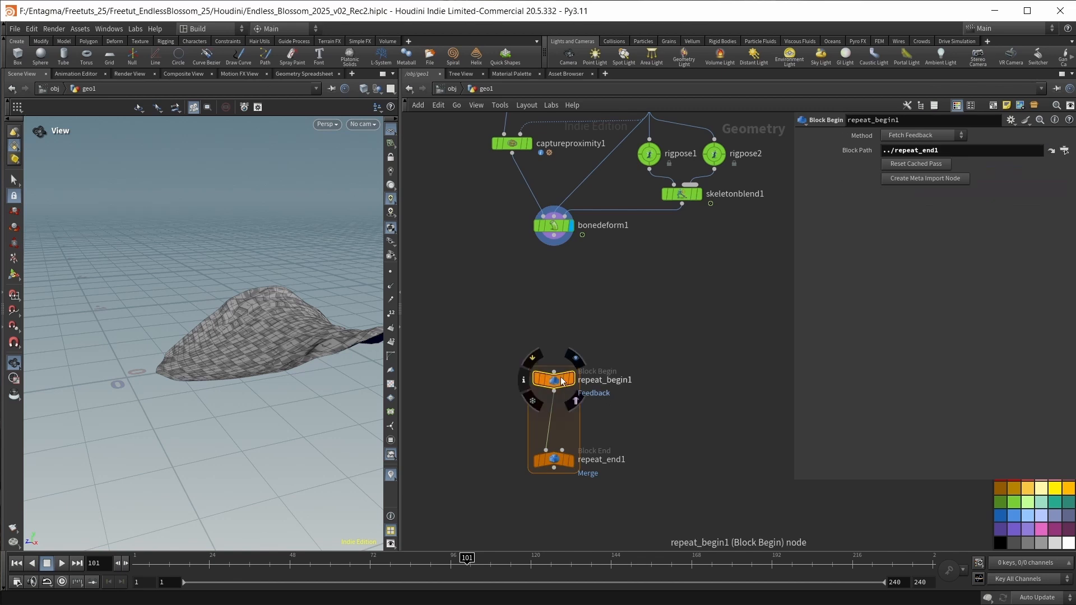
pyautogui.click(907, 137)
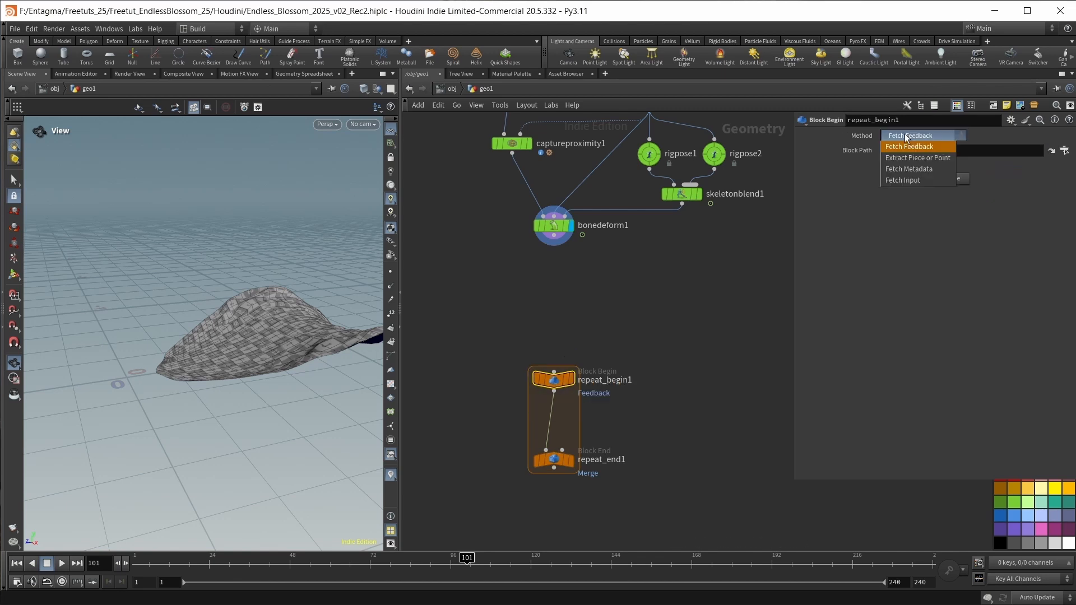
pyautogui.click(903, 179)
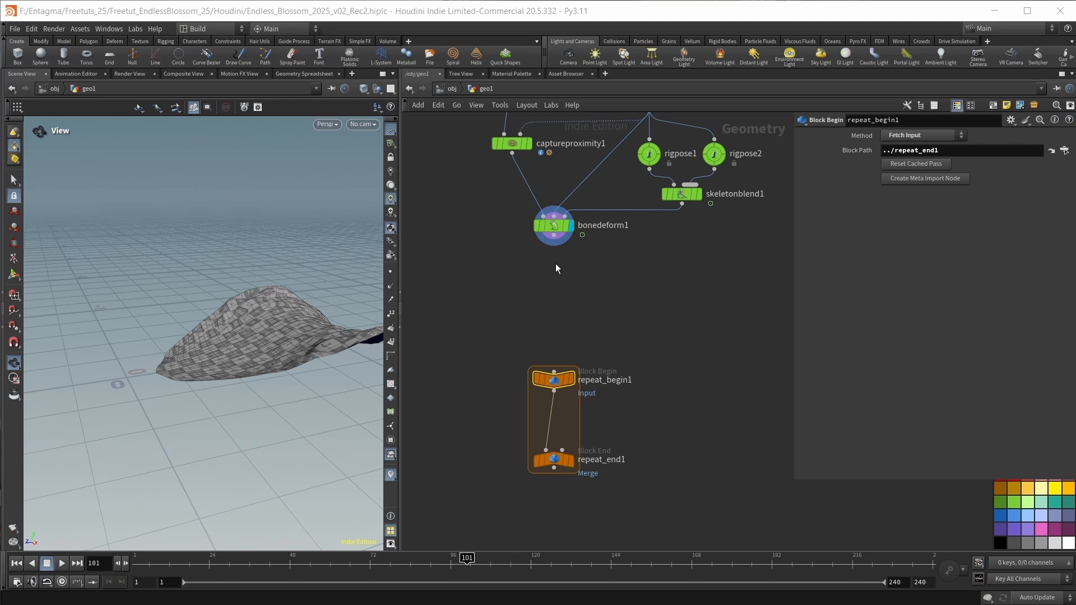
pyautogui.moveTo(497, 221); pyautogui.dragTo(557, 348)
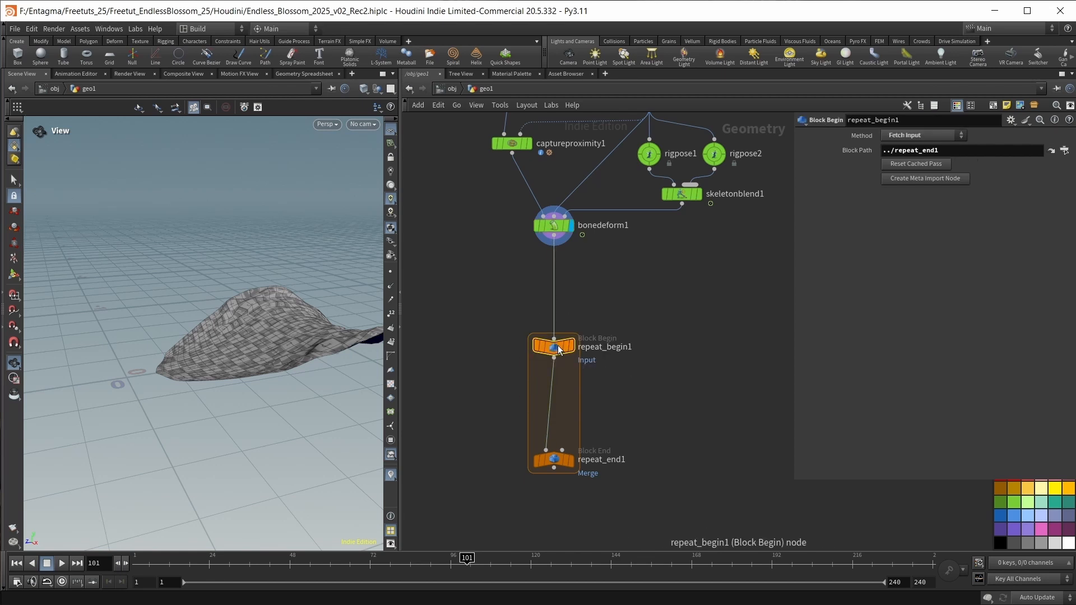
# Create a meta import node from repeat_begin1, display it and open its node information.
pyautogui.click(921, 179)
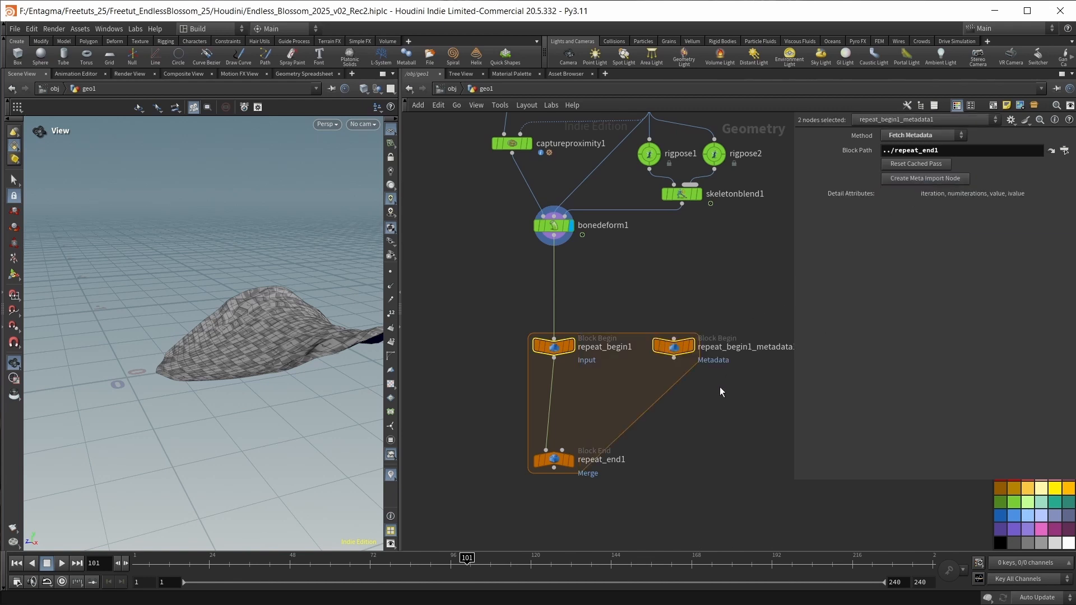
pyautogui.moveTo(719, 386); pyautogui.dragTo(706, 386, button='middle')
pyautogui.click(677, 346)
pyautogui.click(661, 350)
pyautogui.click(632, 346)
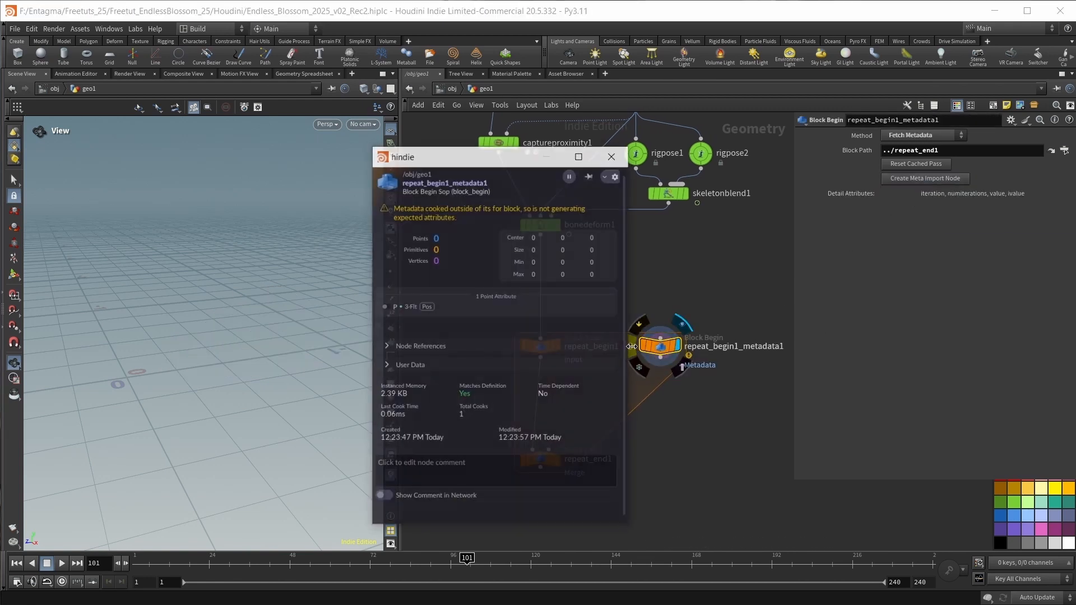
# Display the repeat_end1 node and examine the detail attributes of the loop's metadata node.
pyautogui.click(557, 460)
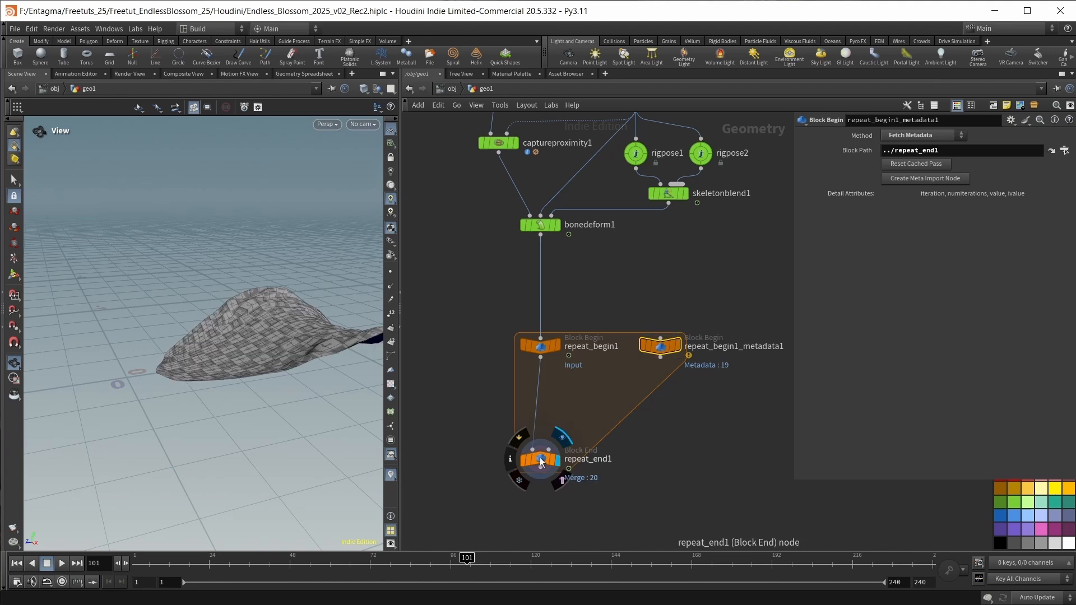
pyautogui.click(539, 458)
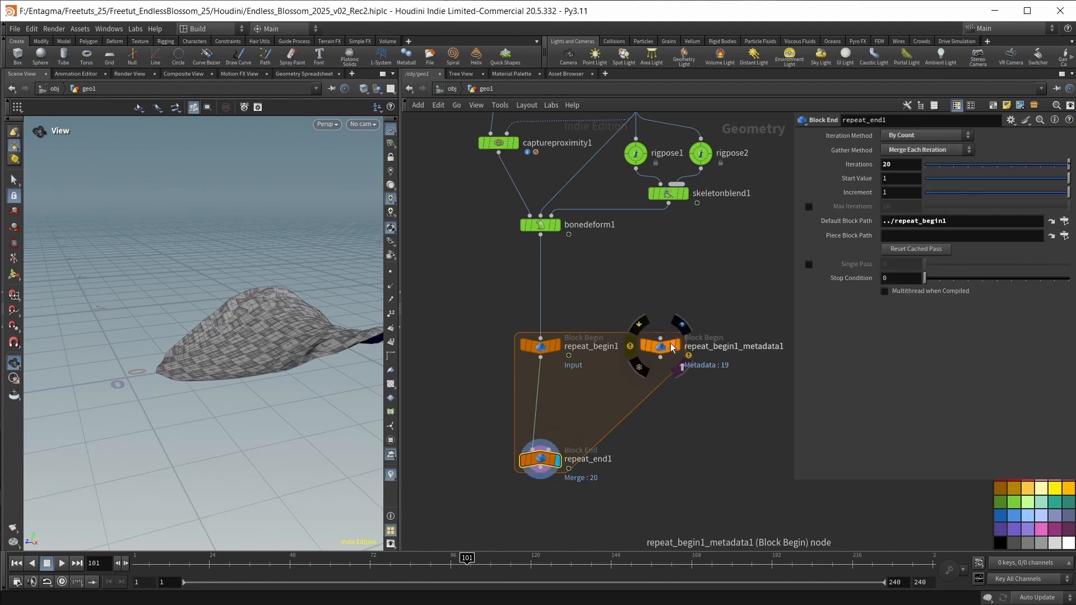
pyautogui.click(633, 345)
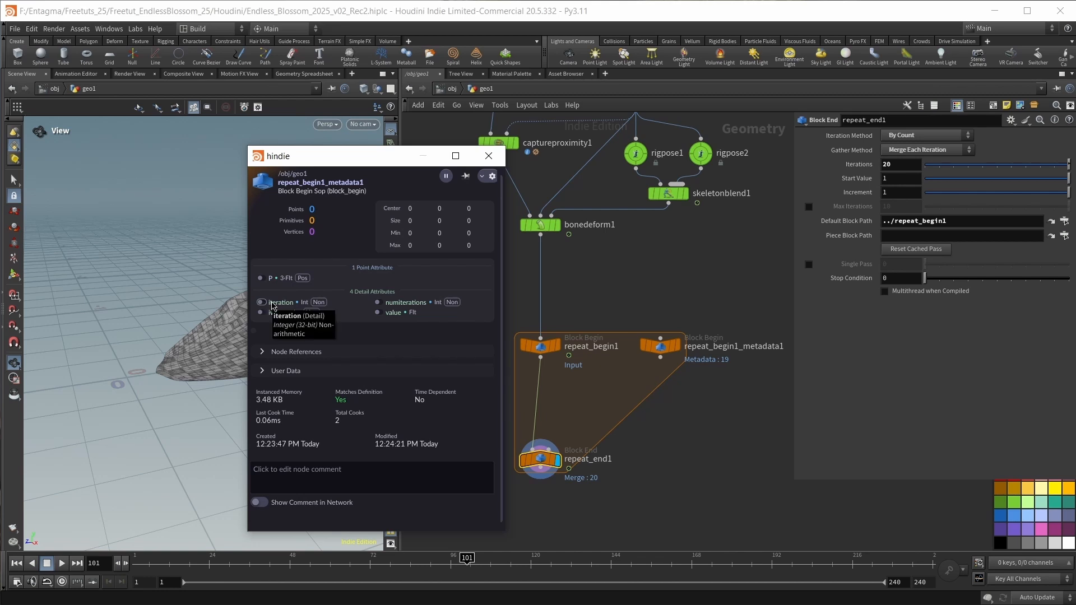
# Rename the loop's metadata node to md.
pyautogui.doubleClick(720, 348)
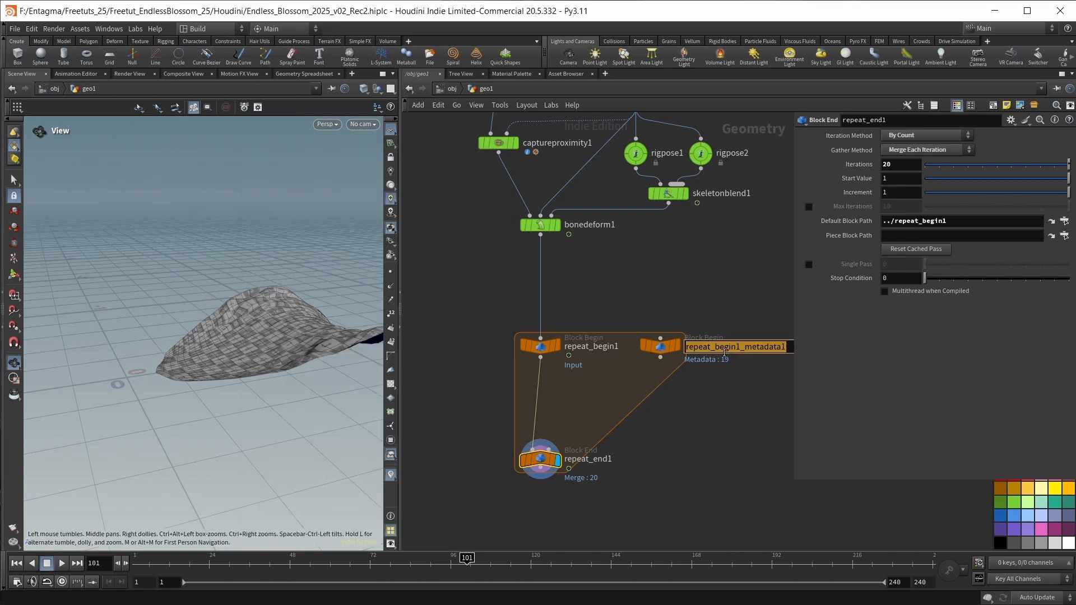
pyautogui.write('md')
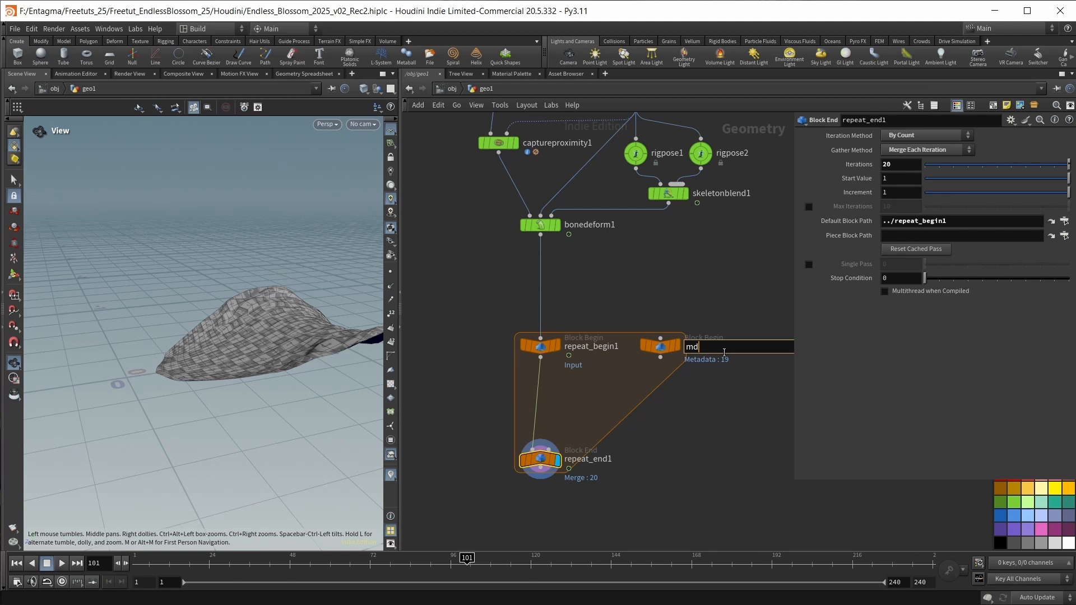
pyautogui.press('Return')
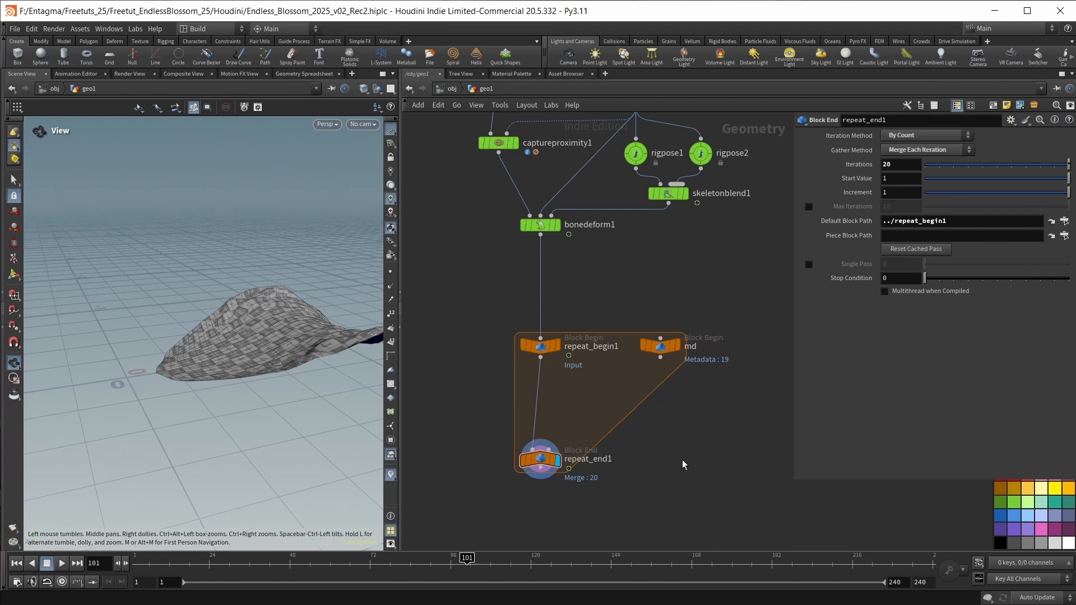
# Move repeat_end1 down and insert a Transform node between repeat_begin1 and repeat_end1.
pyautogui.moveTo(682, 460); pyautogui.dragTo(681, 419, button='middle')
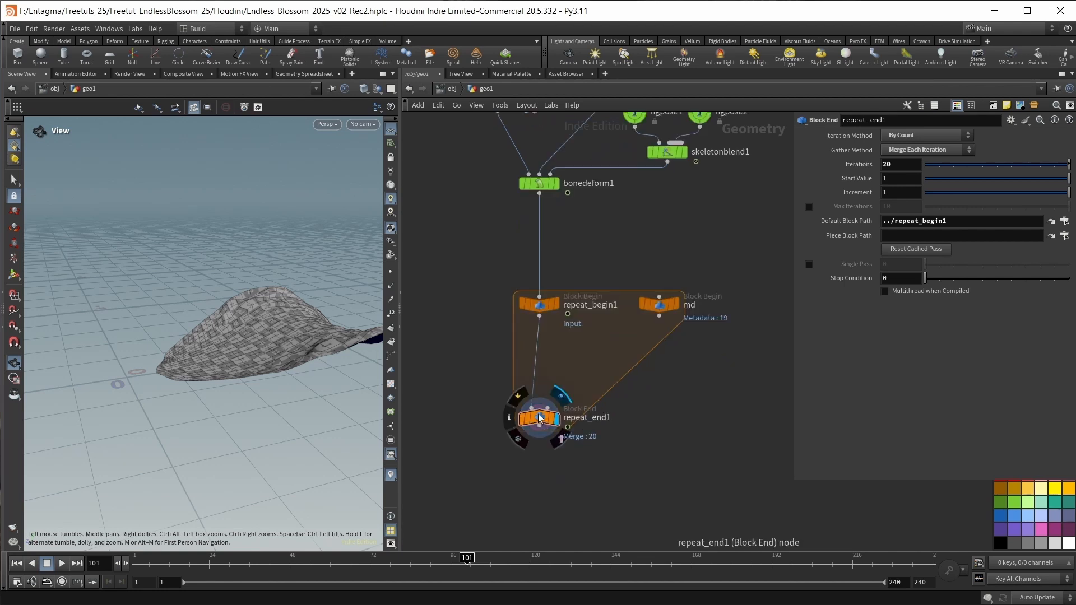
pyautogui.moveTo(540, 420); pyautogui.dragTo(539, 465)
pyautogui.press('Tab')
pyautogui.write('trans')
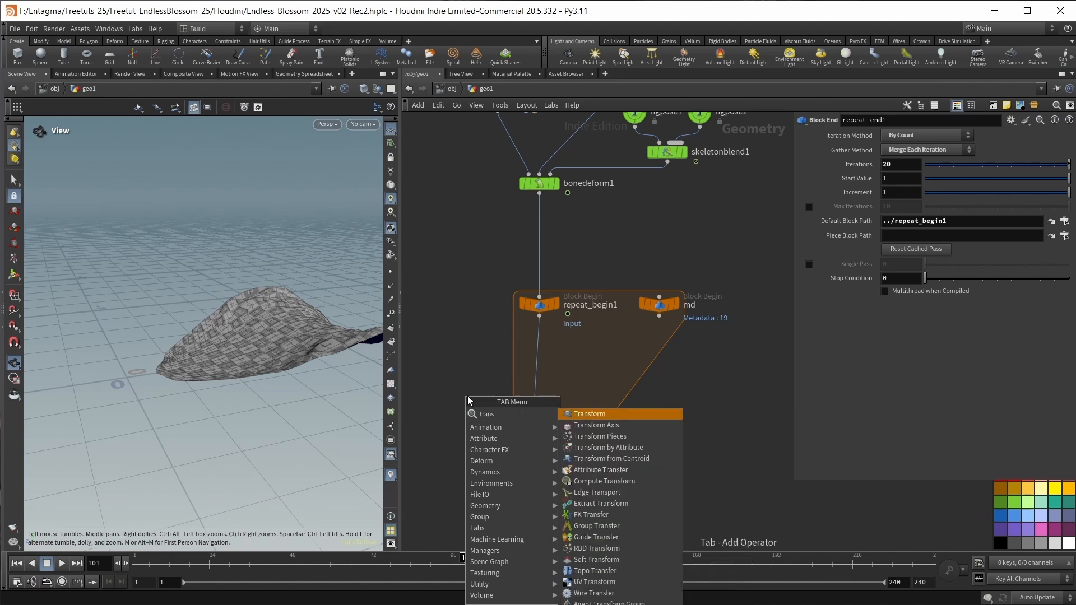
pyautogui.press('Return')
pyautogui.click(539, 353)
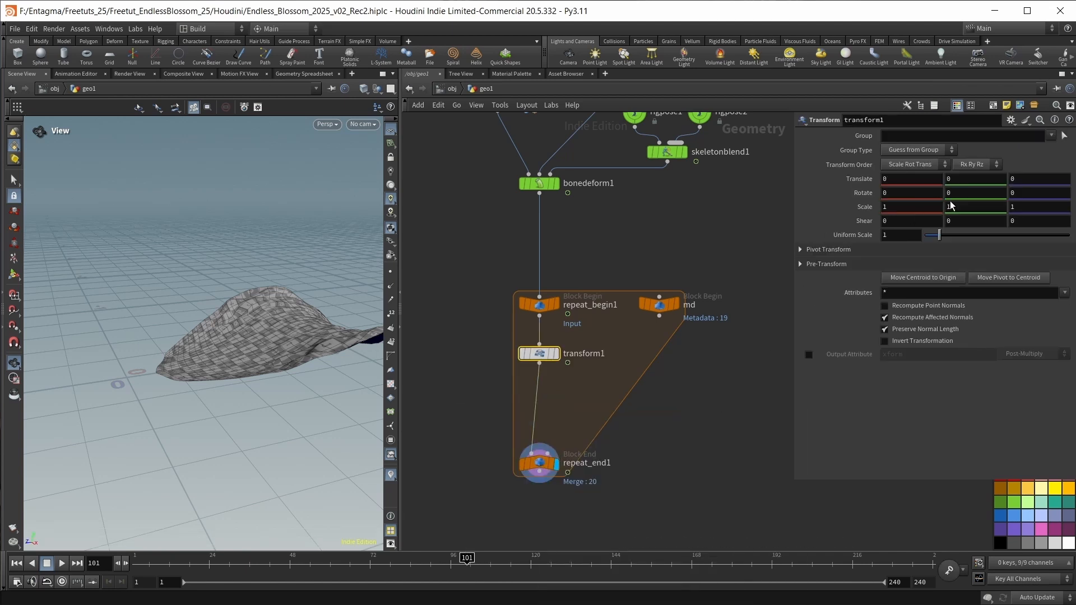
# Set transform1's Y rotation to the expression 137.5 * detail("../md/", "iteration", 0).
pyautogui.click(964, 193)
pyautogui.write('137')
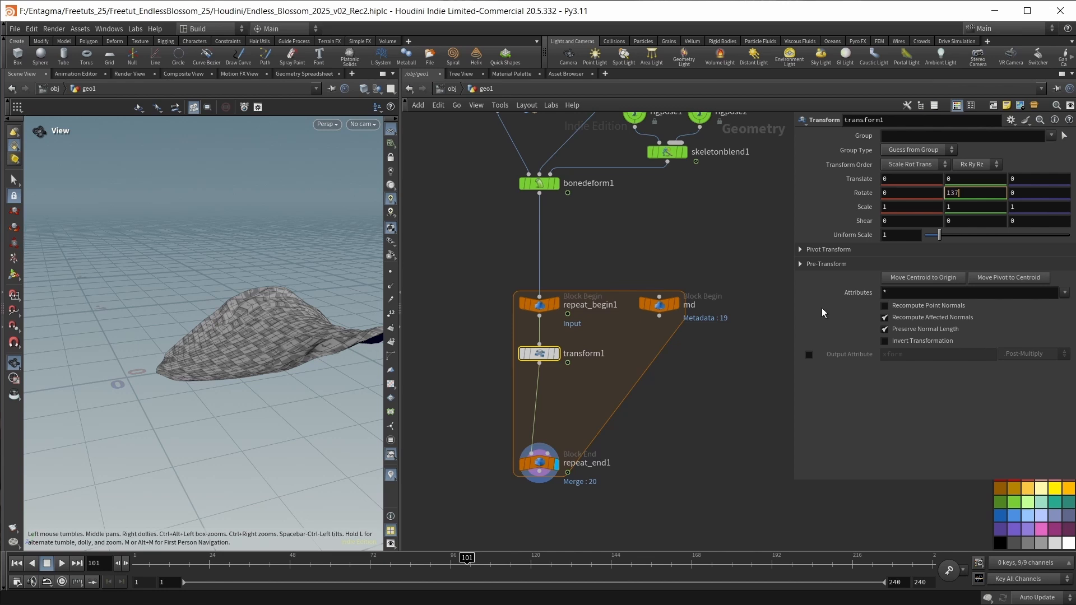
pyautogui.write('.5')
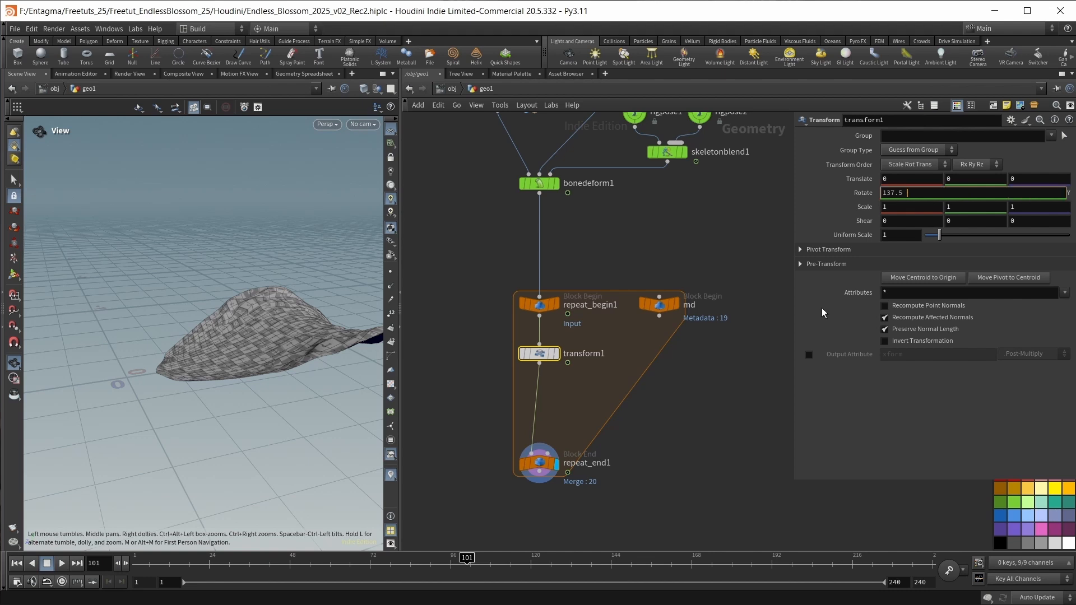
pyautogui.write(' * detail')
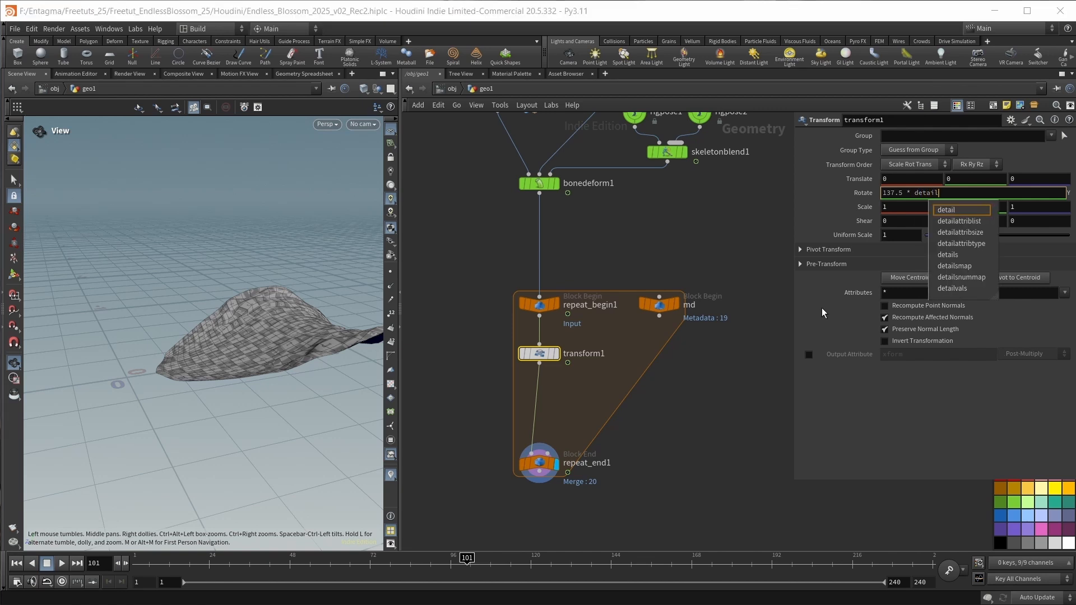
pyautogui.write('(')
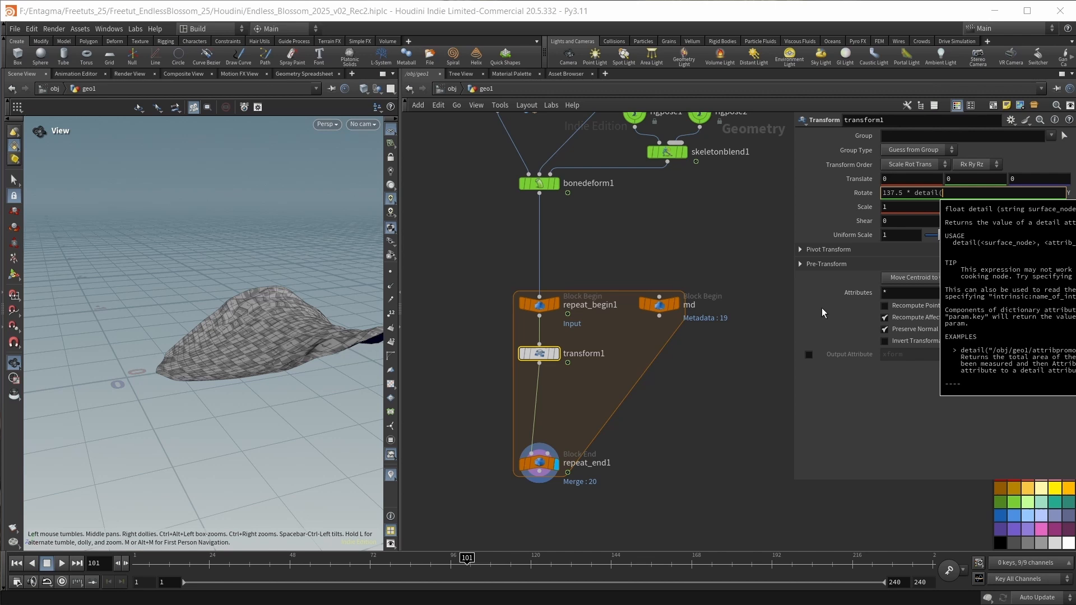
pyautogui.write('"..')
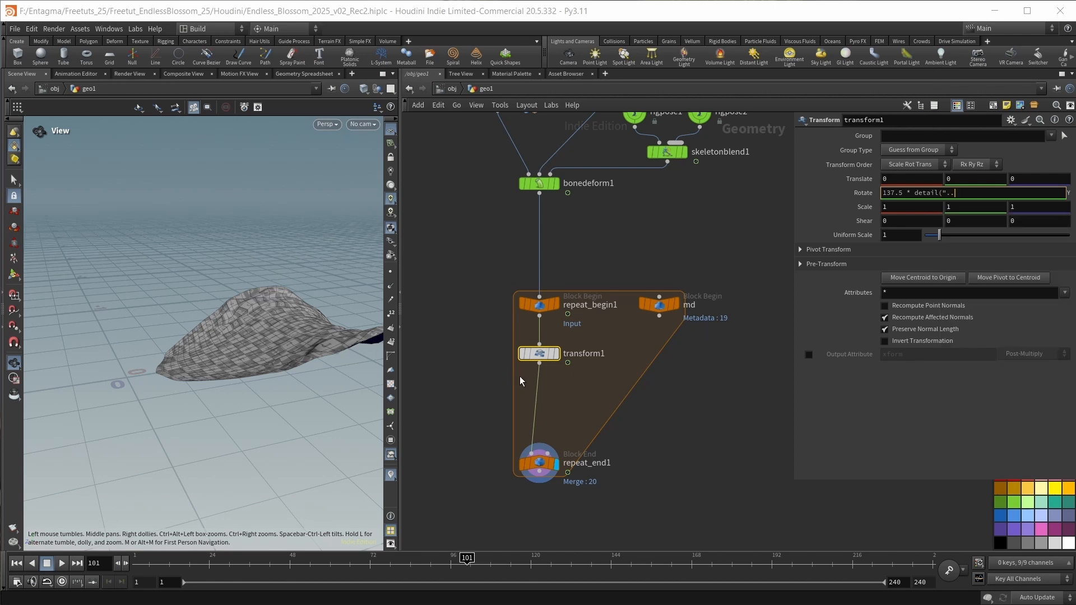
pyautogui.write('/md')
pyautogui.press('BackSpace')
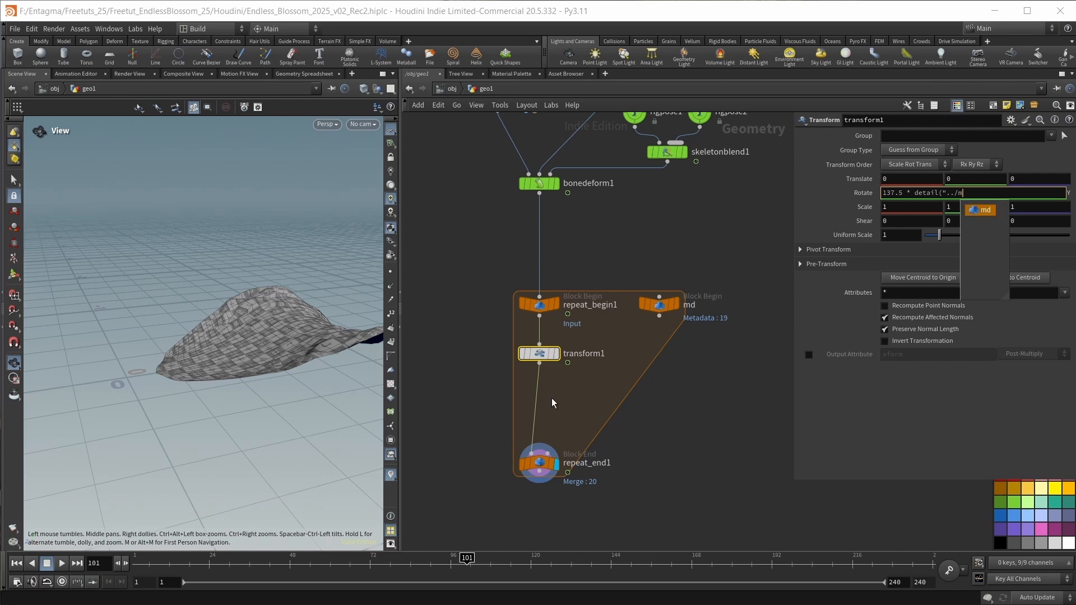
pyautogui.write('d/"')
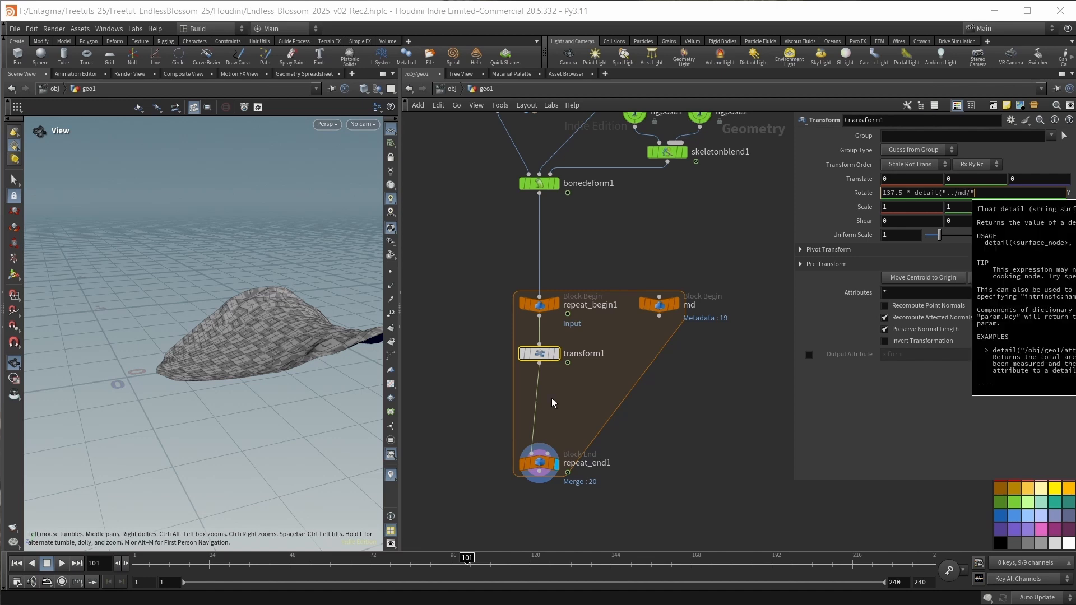
pyautogui.write(', "')
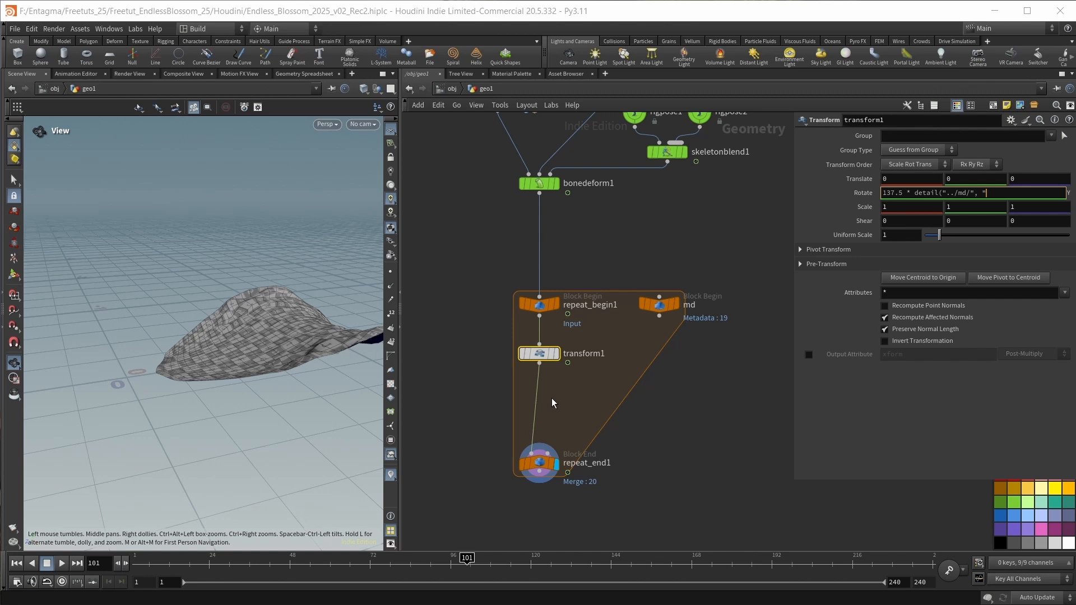
pyautogui.write('iteration",')
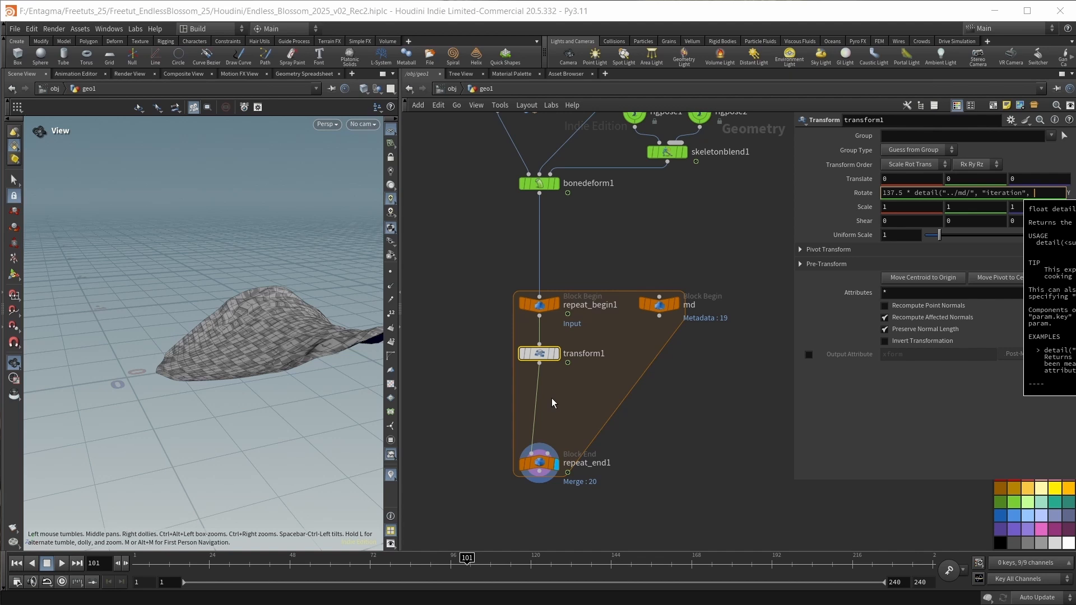
pyautogui.write(' 0)')
pyautogui.press('Return')
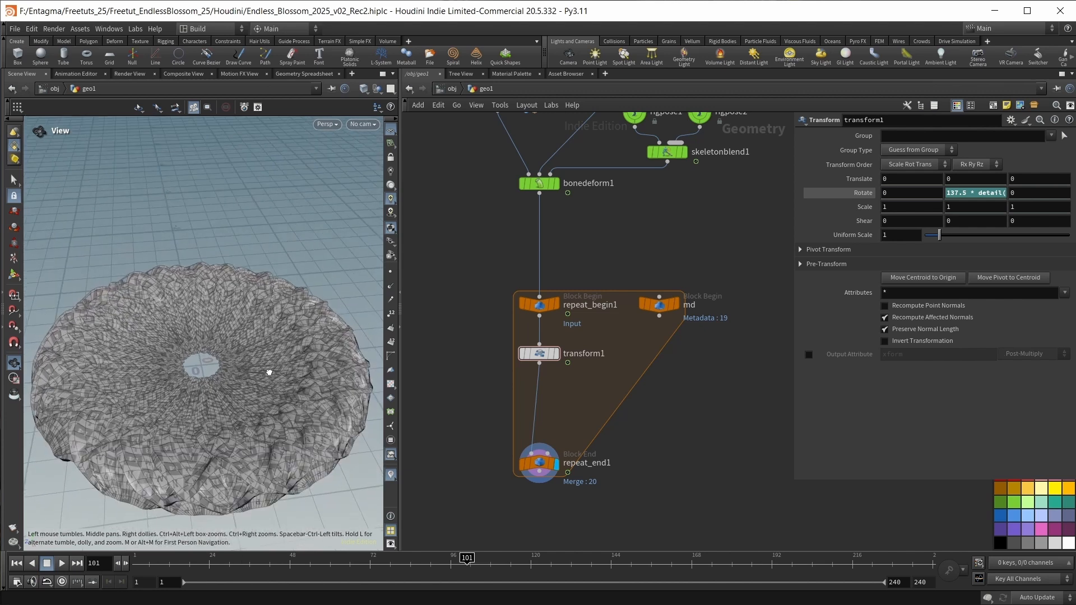
# Set transform1's Y translation to the expression .005 * detail("../md/", "iteration", 0).
pyautogui.moveTo(269, 372); pyautogui.dragTo(265, 363)
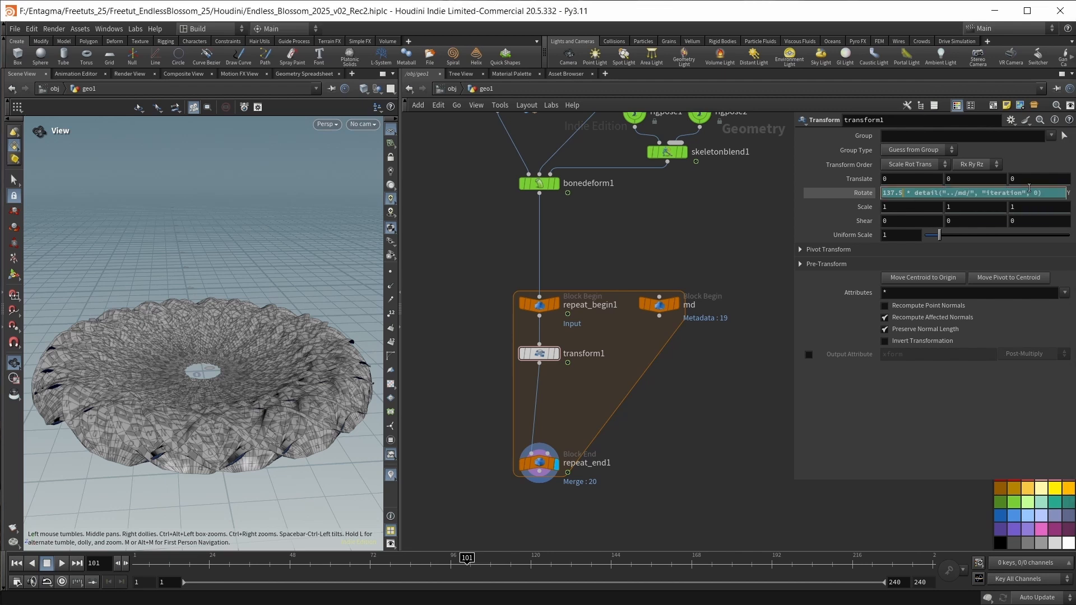
pyautogui.click(1011, 195)
pyautogui.hotkey('ctrl', 'c')
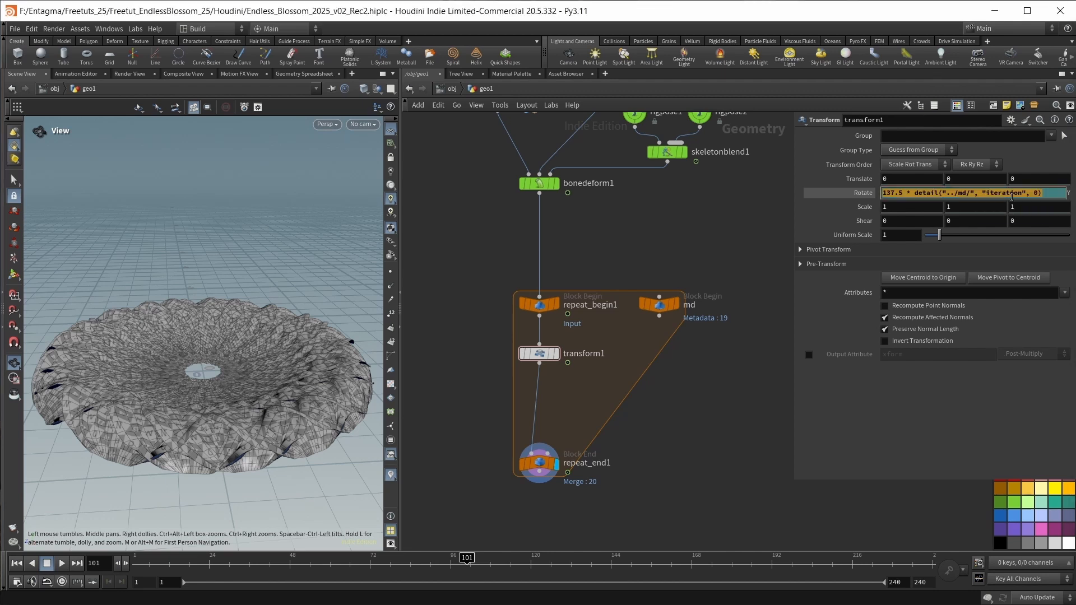
pyautogui.click(987, 179)
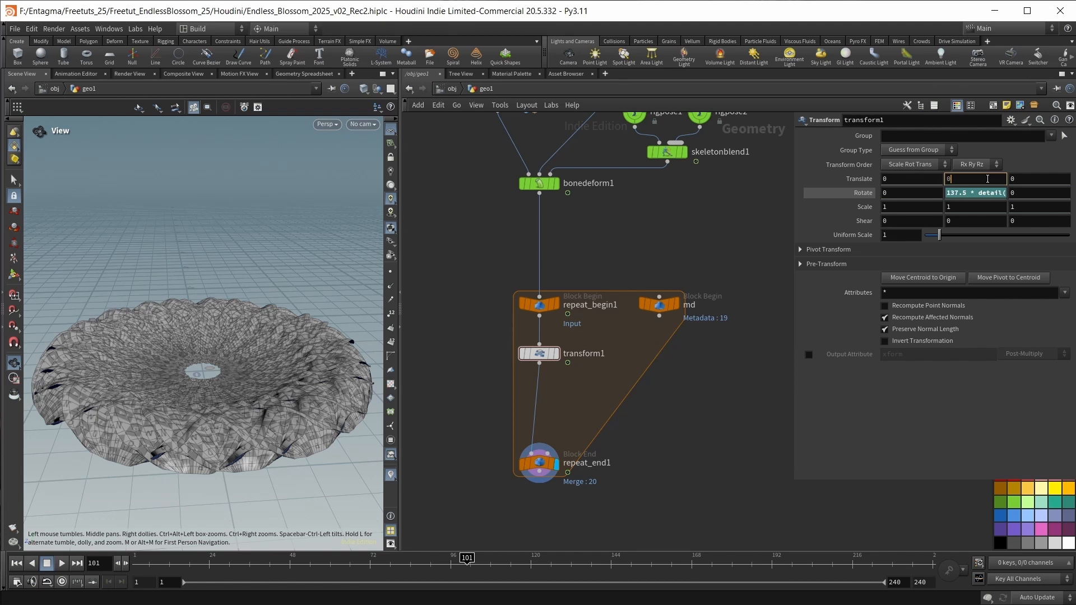
pyautogui.moveTo(987, 178); pyautogui.dragTo(935, 174)
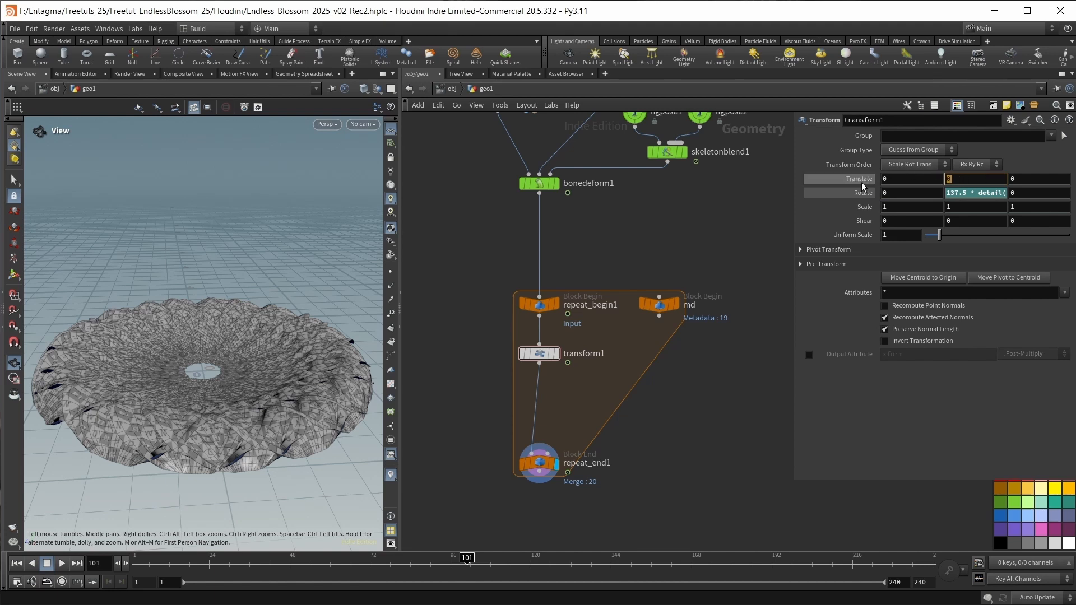
pyautogui.hotkey('ctrl', 'v')
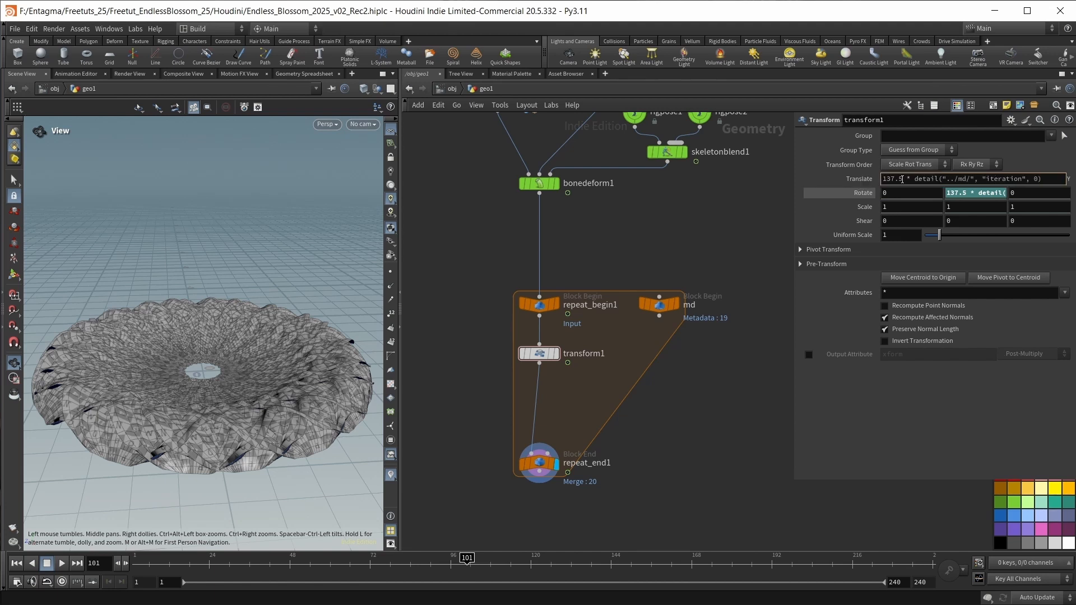
pyautogui.doubleClick(901, 179)
pyautogui.write('.005')
pyautogui.press('Return')
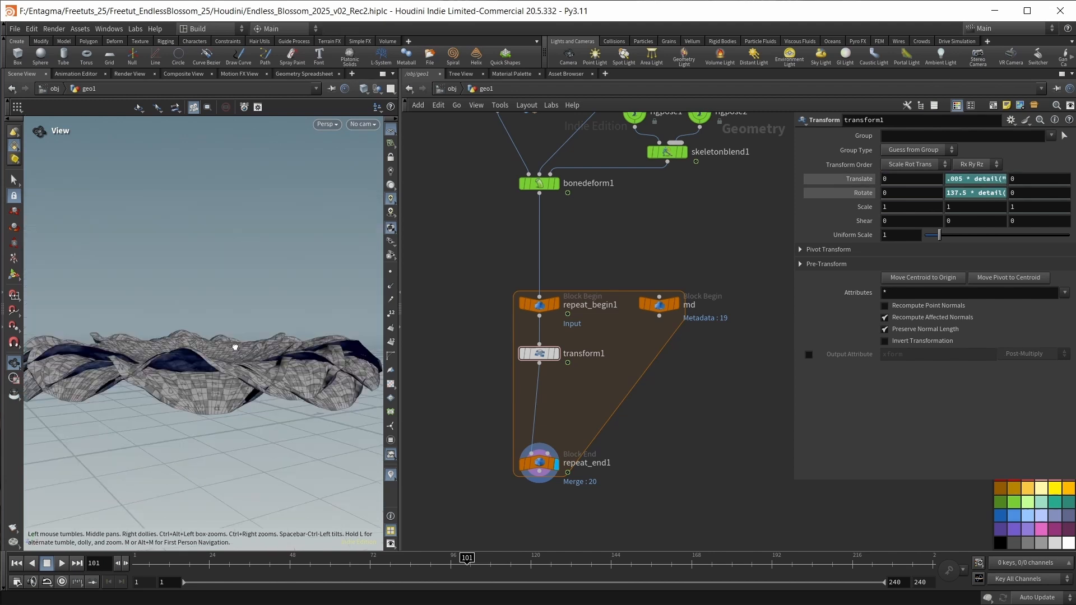
pyautogui.moveTo(236, 346); pyautogui.dragTo(205, 381)
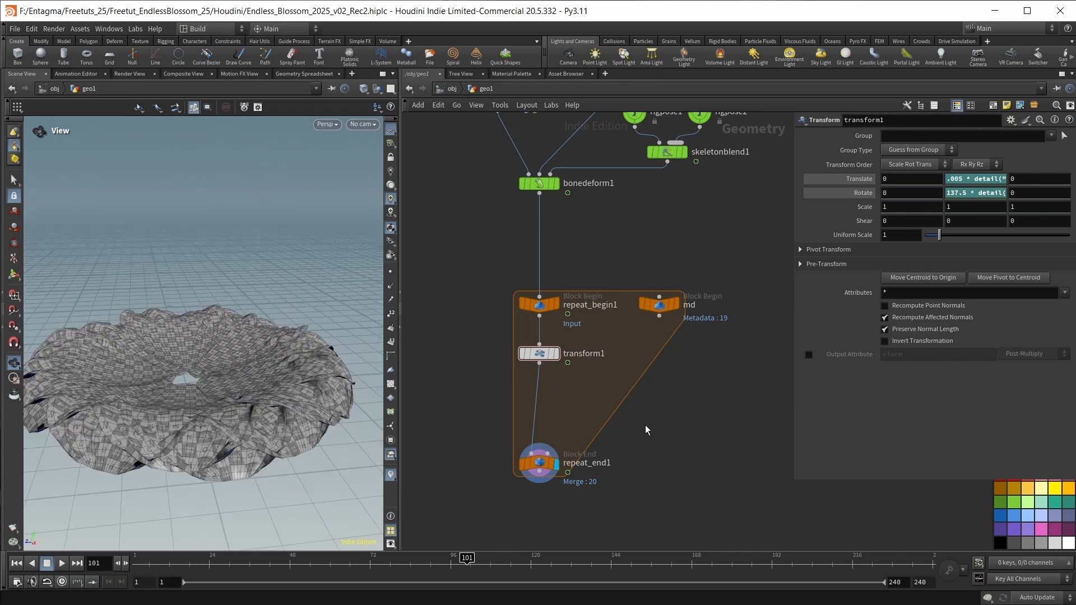
# Insert a Time Shift node between transform1 and repeat_end1 inside the loop.
pyautogui.press('Tab')
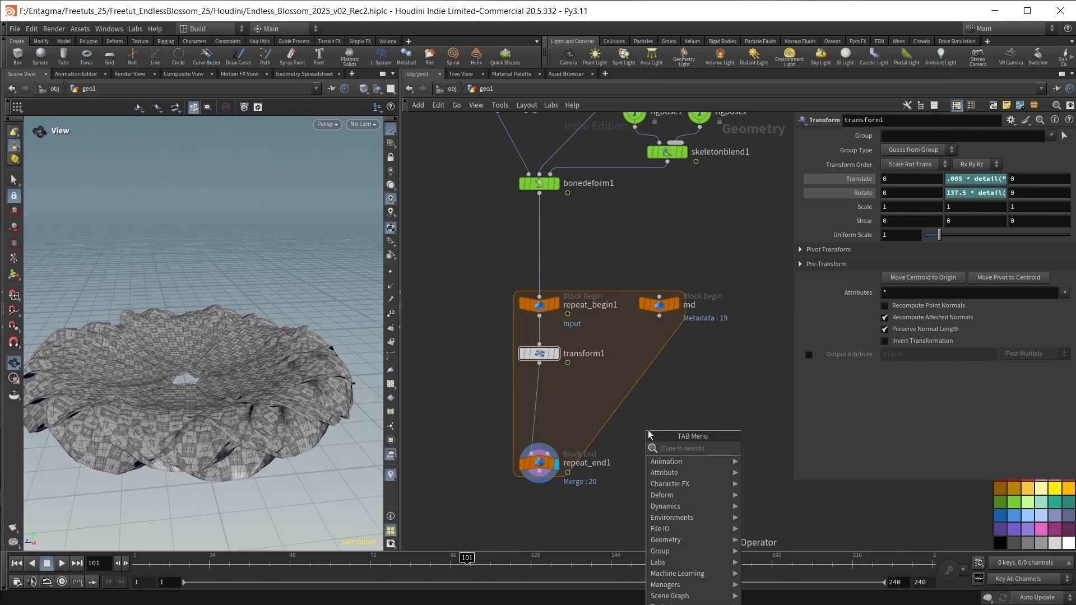
pyautogui.write('time')
pyautogui.press('Down')
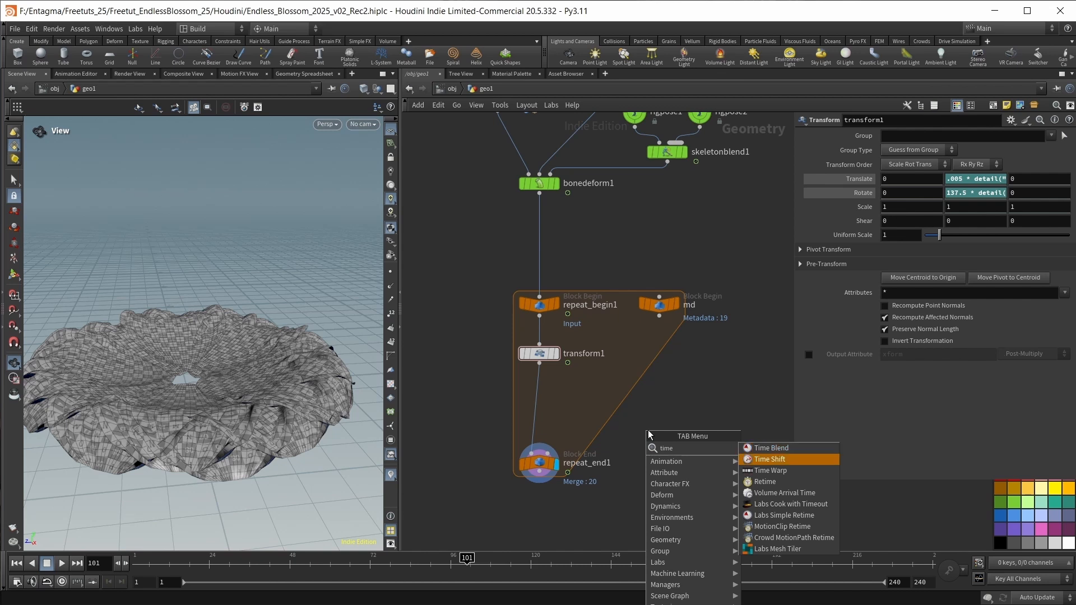
pyautogui.press('Return')
pyautogui.click(539, 411)
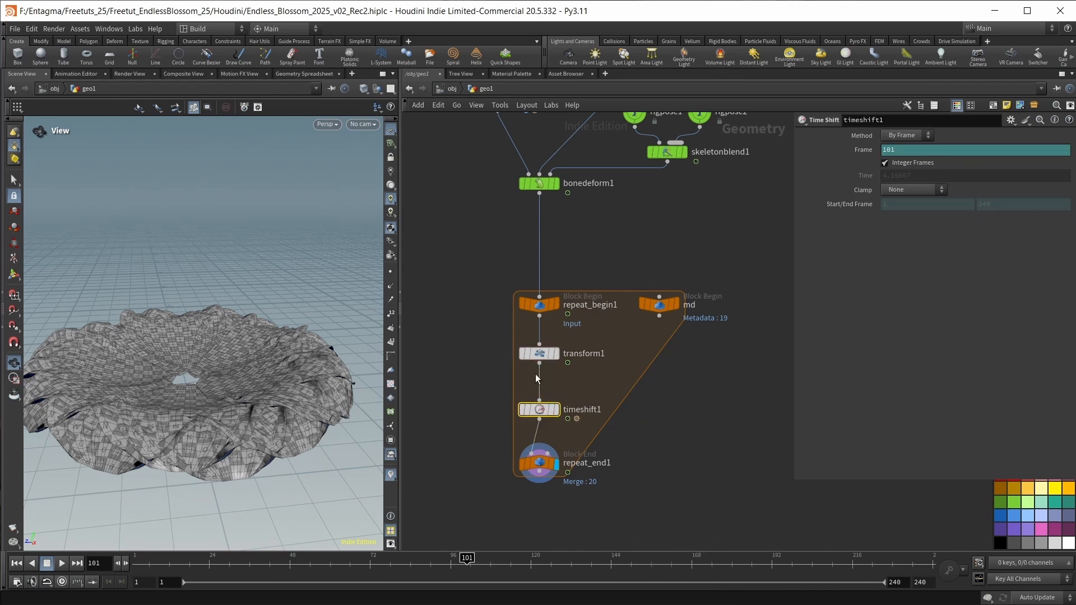
# Reuse transform1's detail expression to set timeshift1's Frame to $F - detail("../md/", "iteration", 0)*4.
pyautogui.click(540, 355)
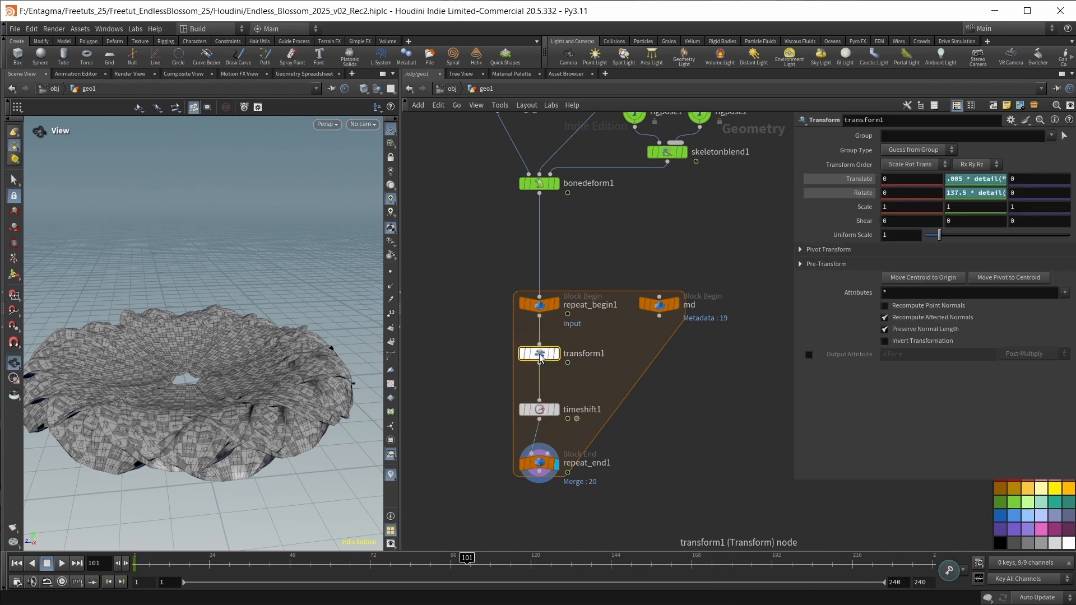
pyautogui.click(934, 193)
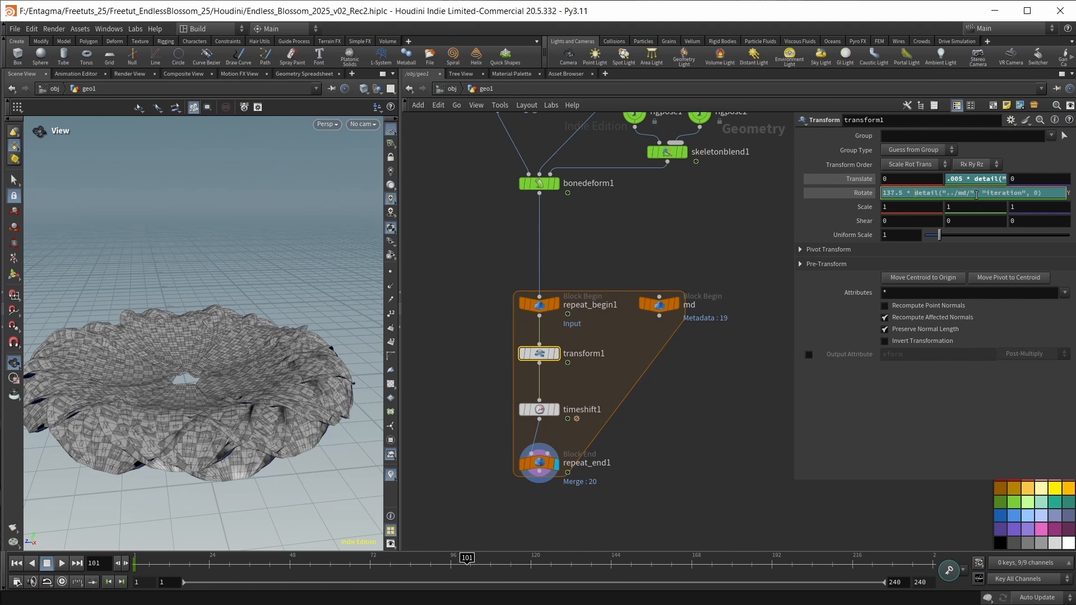
pyautogui.click(914, 194)
pyautogui.hotkey('shift', 'End')
pyautogui.hotkey('ctrl', 'c')
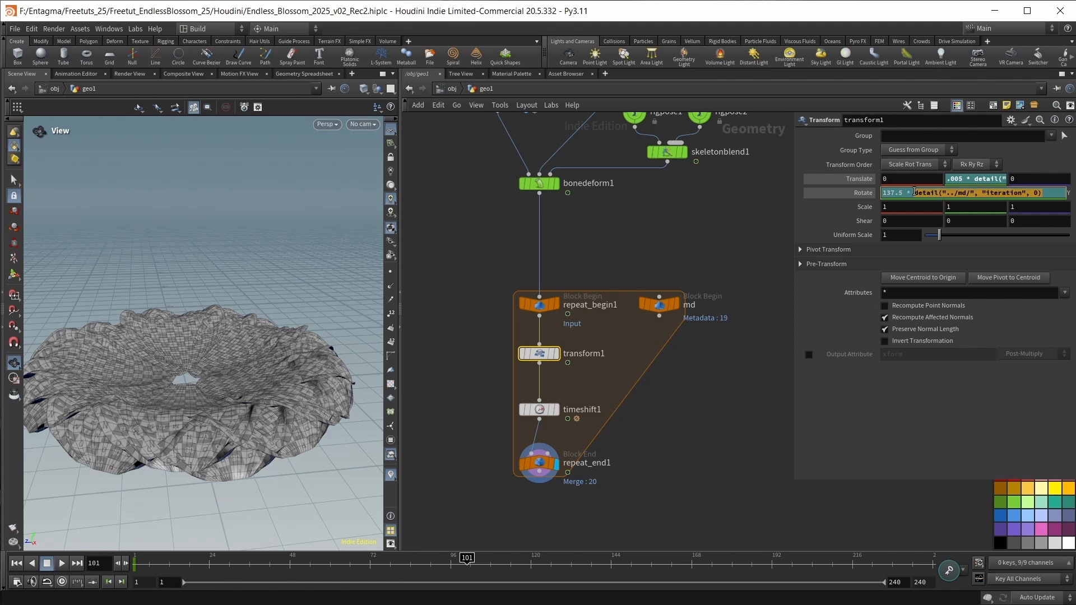
pyautogui.click(541, 412)
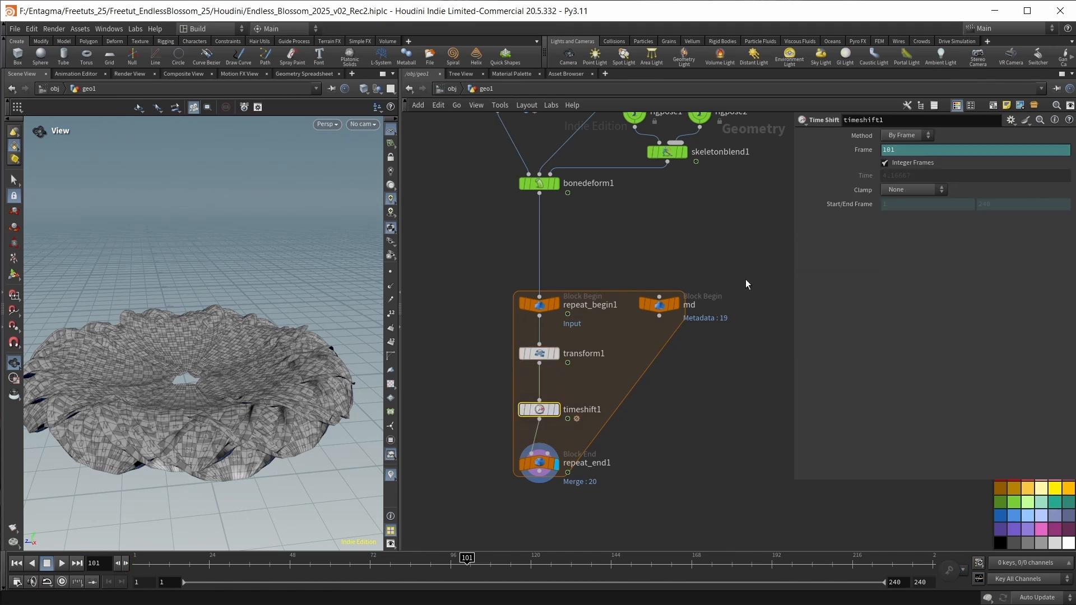
pyautogui.keyDown('ctrl'); pyautogui.middleClick(862, 150); pyautogui.keyUp('ctrl')
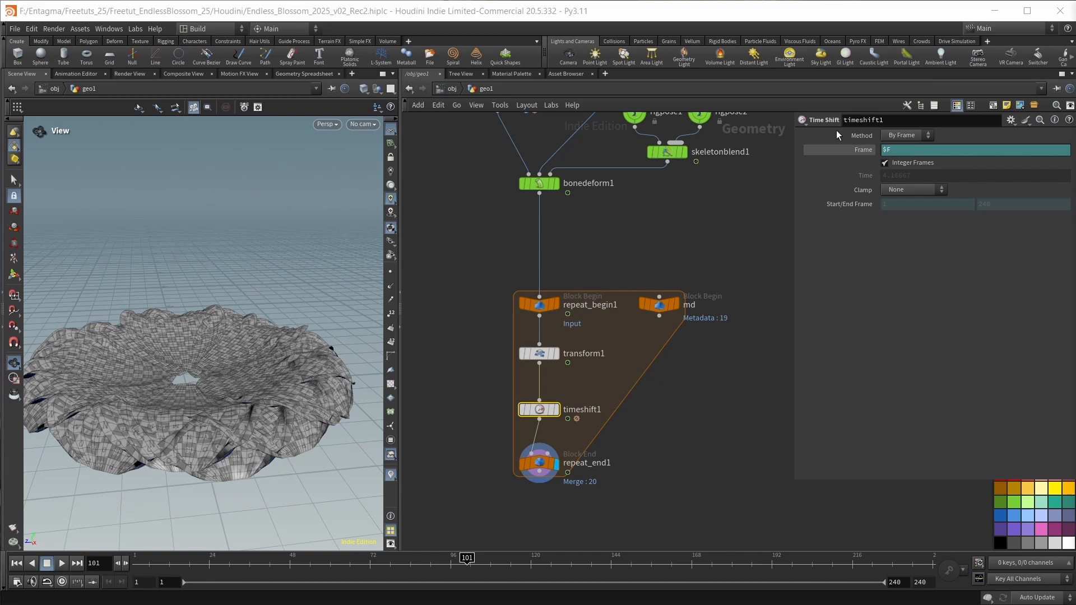
pyautogui.click(902, 150)
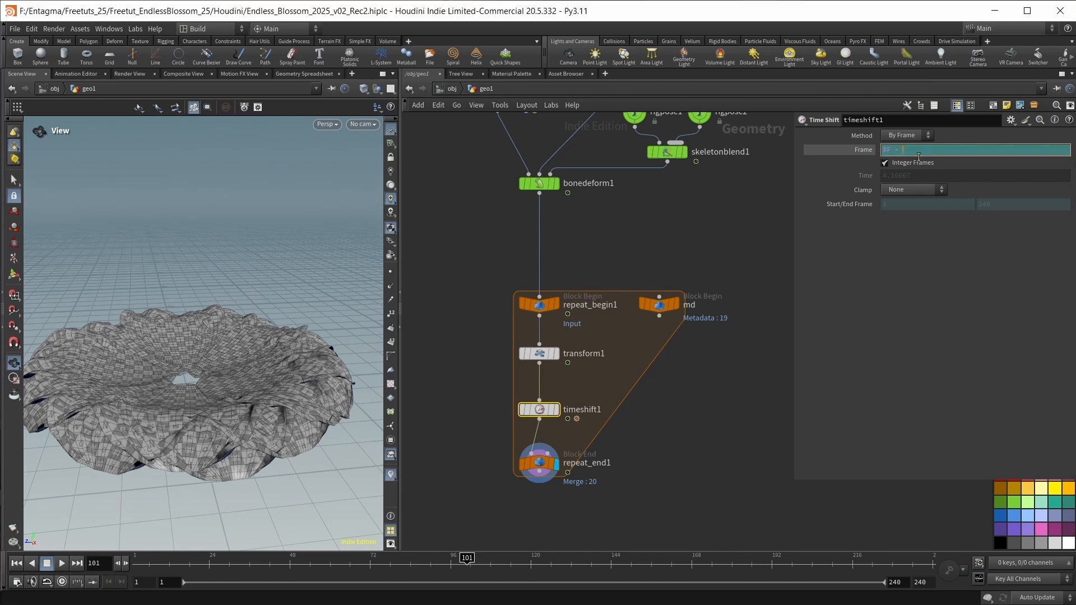
pyautogui.write('-')
pyautogui.hotkey('ctrl', 'v')
pyautogui.write('*4')
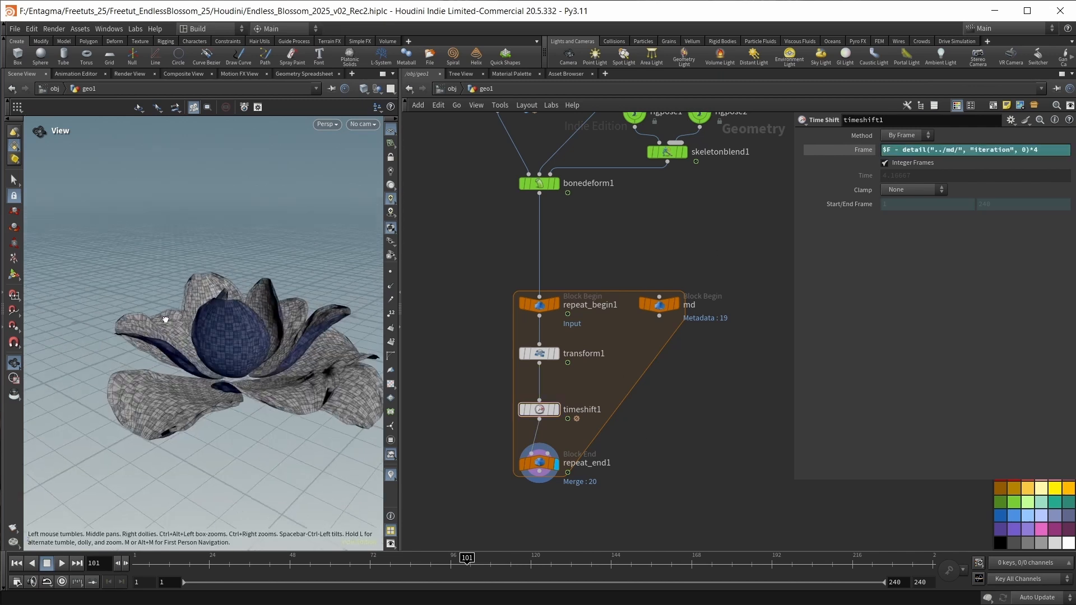
pyautogui.press('Return')
# Scrub the timeline to frame 96 and inspect the time-offset petals from different angles.
pyautogui.moveTo(271, 356); pyautogui.dragTo(315, 356)
pyautogui.moveTo(467, 561); pyautogui.dragTo(451, 560)
pyautogui.moveTo(251, 334)
pyautogui.mouseDown()
pyautogui.moveTo(240, 349)
pyautogui.moveTo(239, 332)
pyautogui.mouseUp()
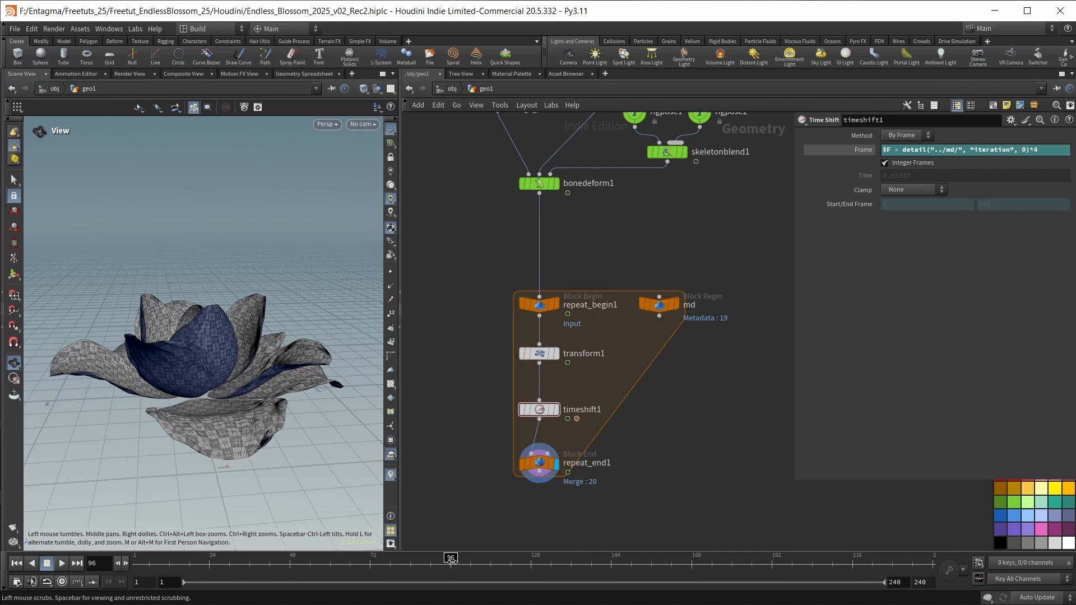
# Open skeletonblend1's weight1 curve in the Animation Editor and steepen the tangent of its frame 1 key so the curve rises quickly.
pyautogui.moveTo(629, 245); pyautogui.dragTo(624, 257, button='middle')
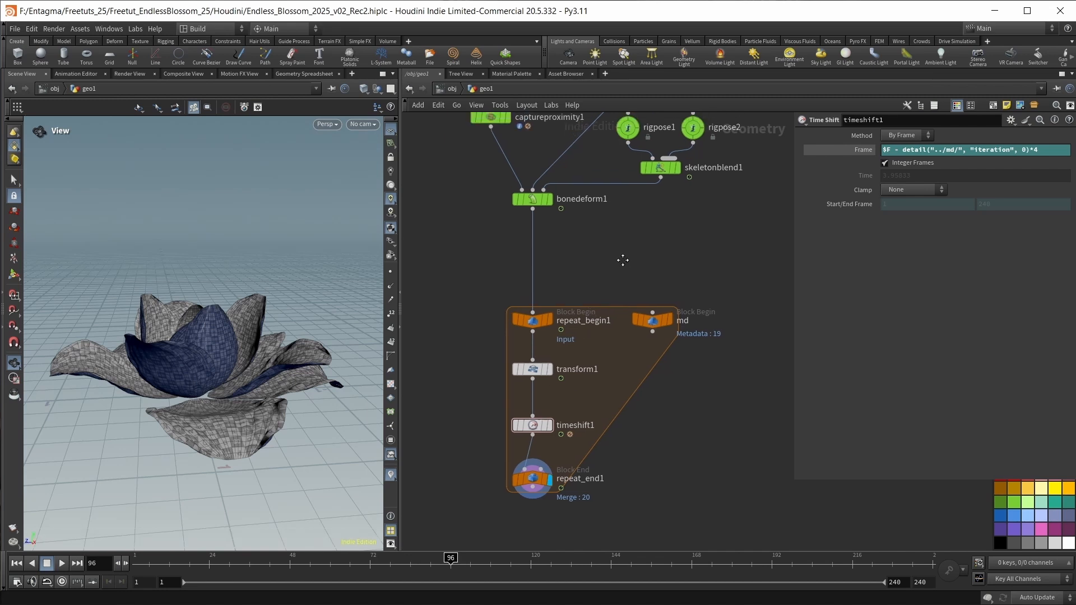
pyautogui.click(658, 170)
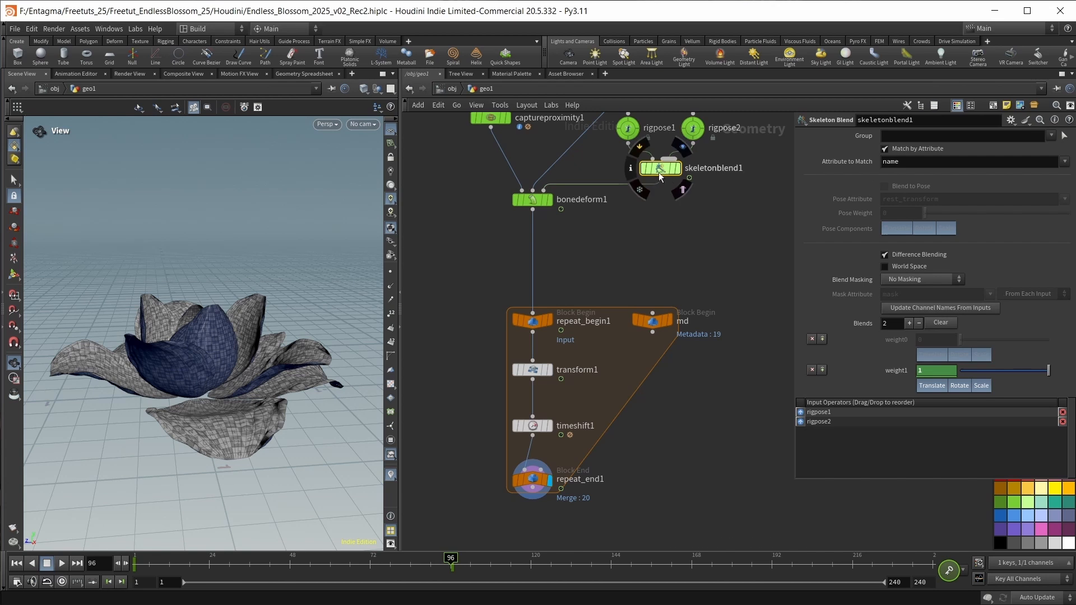
pyautogui.hotkey('alt', 'Tab')
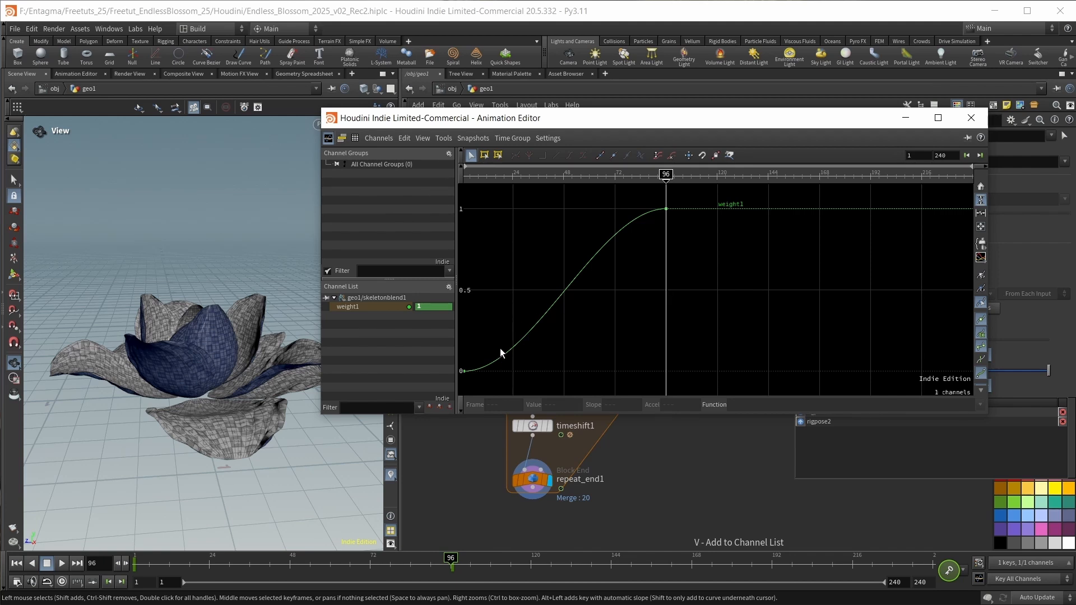
pyautogui.click(464, 370)
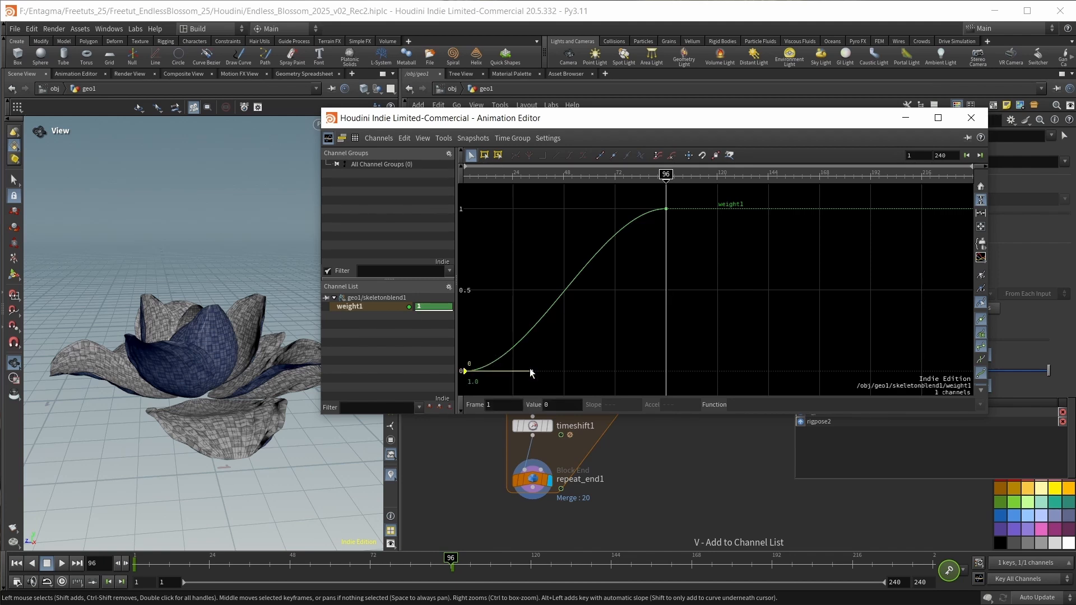
pyautogui.moveTo(530, 368); pyautogui.dragTo(475, 275)
# Lower weight1's frame 96 key to about 0.85, slope its tangent slightly upward, and close the Animation Editor.
pyautogui.click(665, 209)
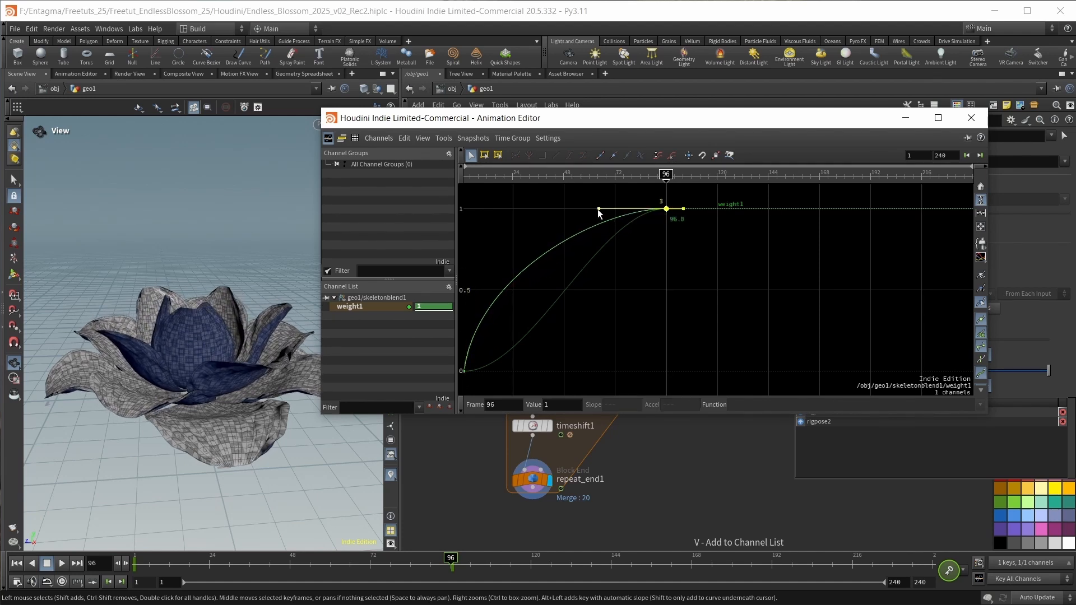
pyautogui.moveTo(605, 220); pyautogui.dragTo(602, 231)
pyautogui.moveTo(665, 209); pyautogui.dragTo(668, 235)
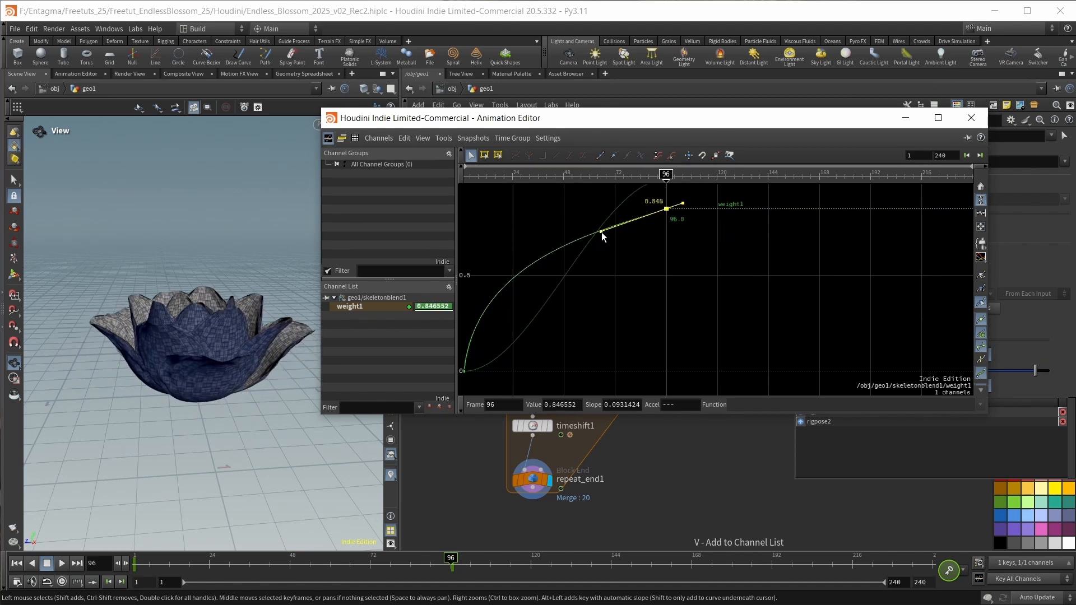
pyautogui.moveTo(600, 232); pyautogui.dragTo(598, 226)
pyautogui.moveTo(173, 310); pyautogui.dragTo(185, 335)
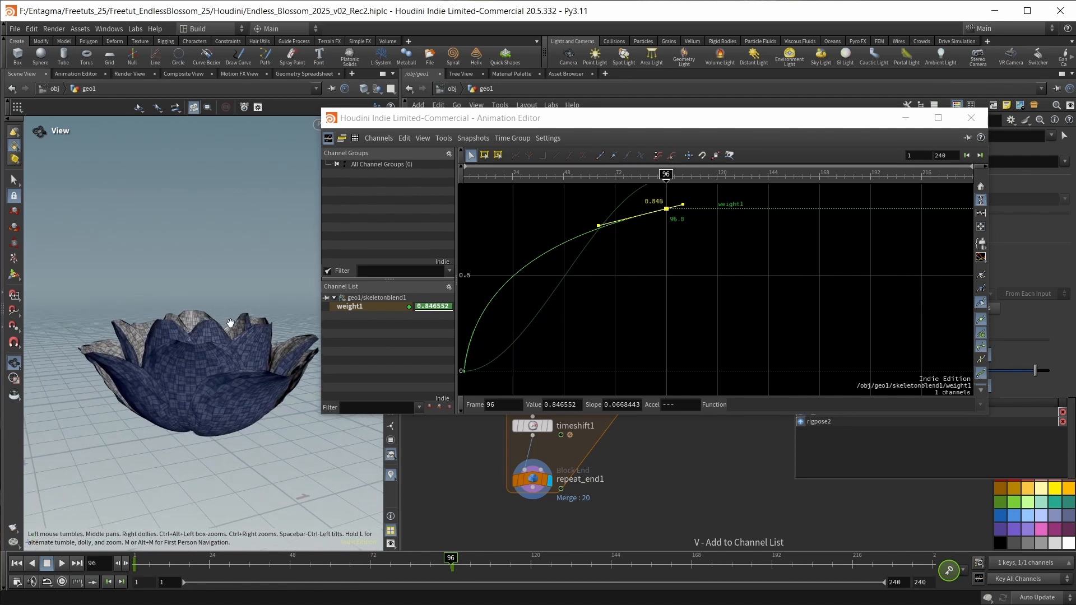
pyautogui.click(971, 118)
pyautogui.moveTo(452, 556)
pyautogui.mouseDown()
pyautogui.moveTo(143, 557)
pyautogui.moveTo(458, 558)
pyautogui.mouseUp()
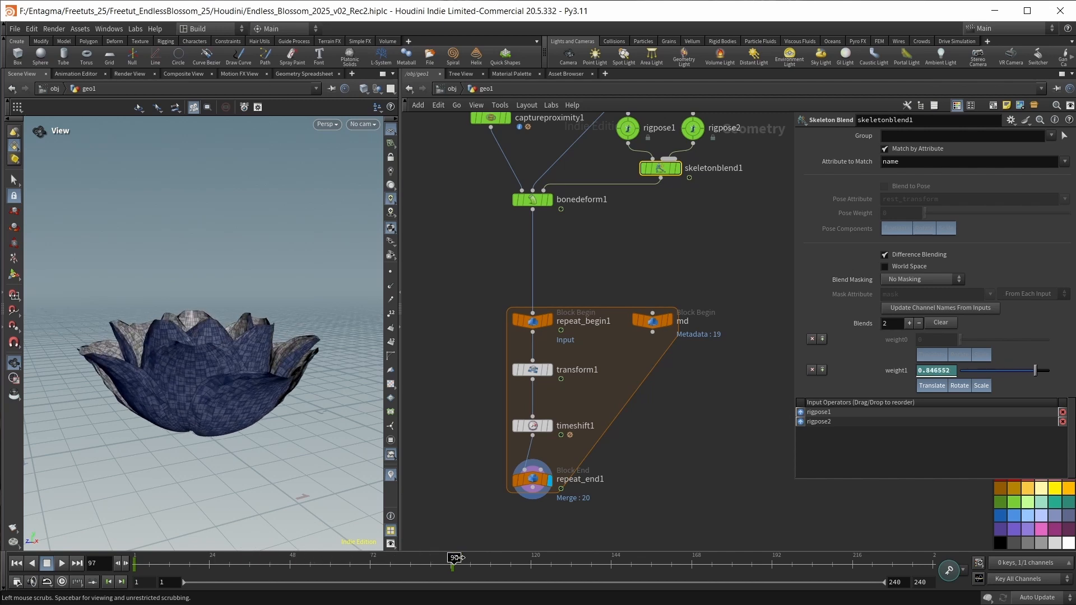
# Arrange the five loop nodes more compactly beneath bonedeform1 and colour them blue.
pyautogui.moveTo(716, 493); pyautogui.dragTo(484, 289)
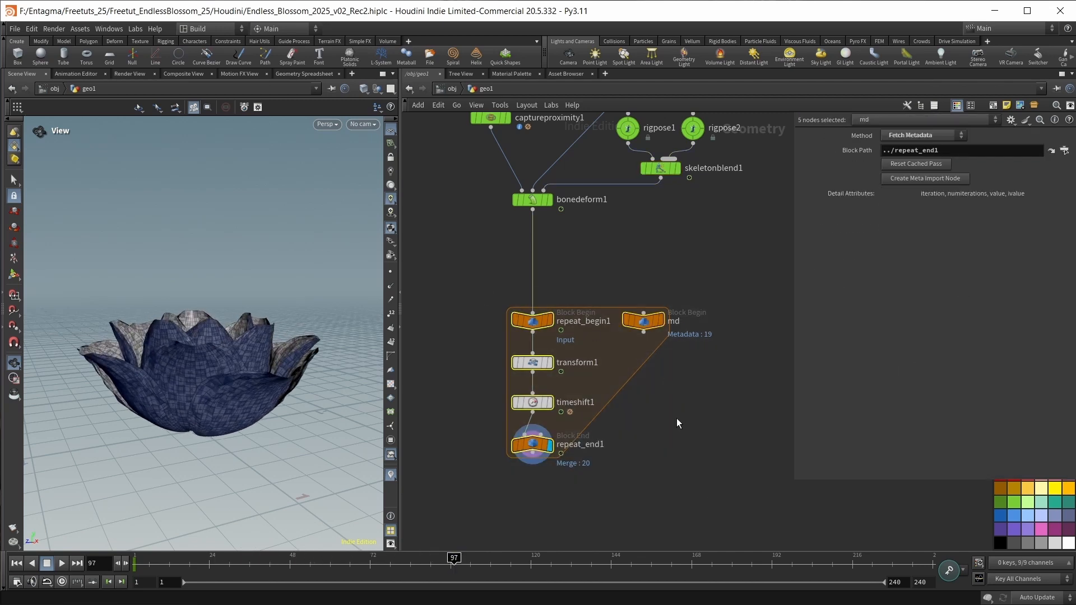
pyautogui.click(1016, 520)
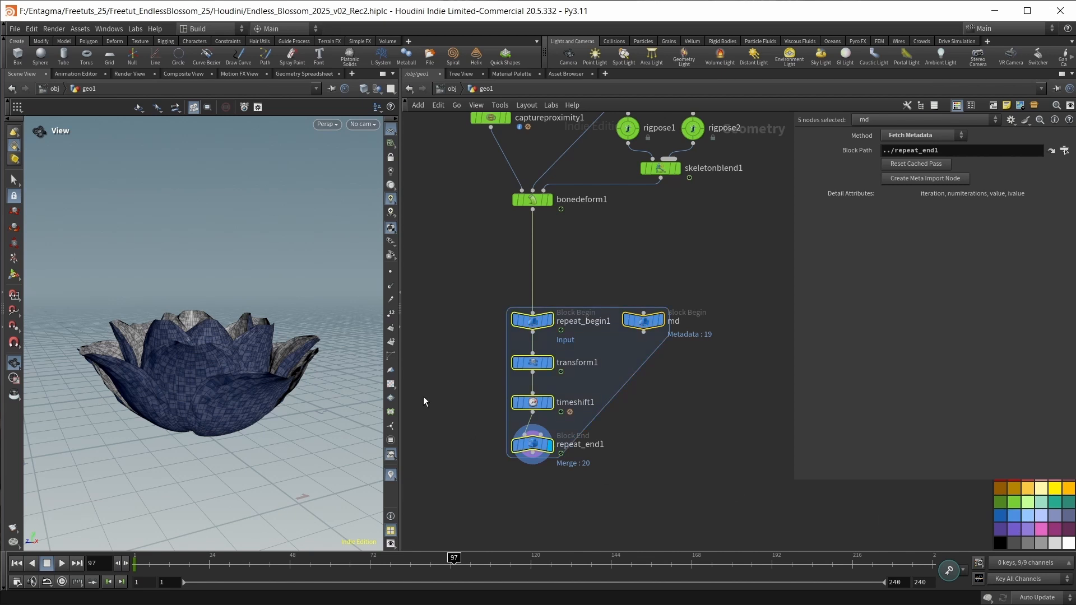
pyautogui.moveTo(540, 324); pyautogui.dragTo(540, 304)
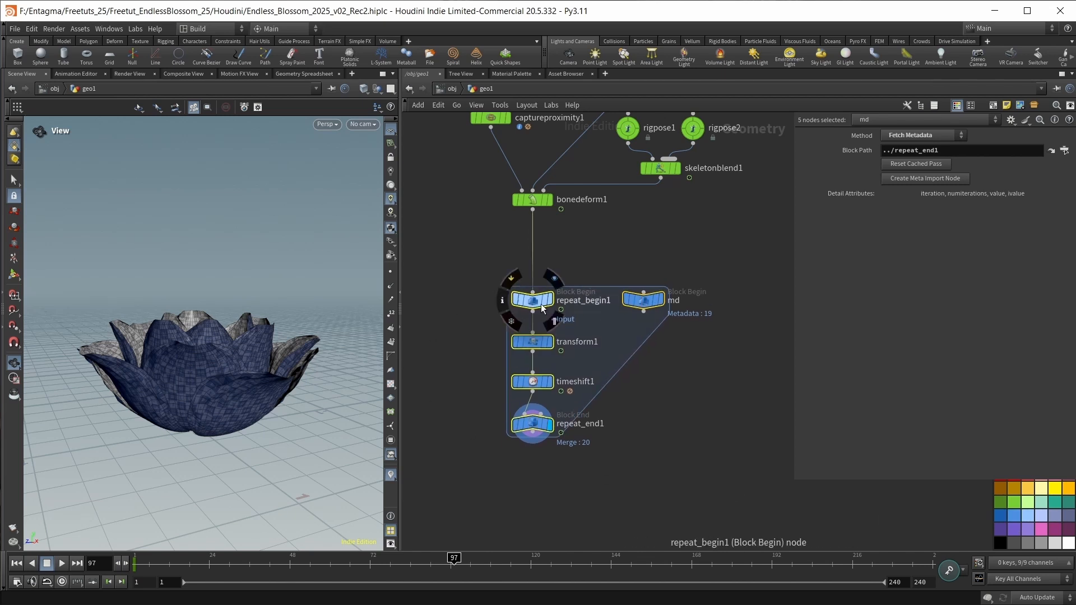
pyautogui.click(623, 476)
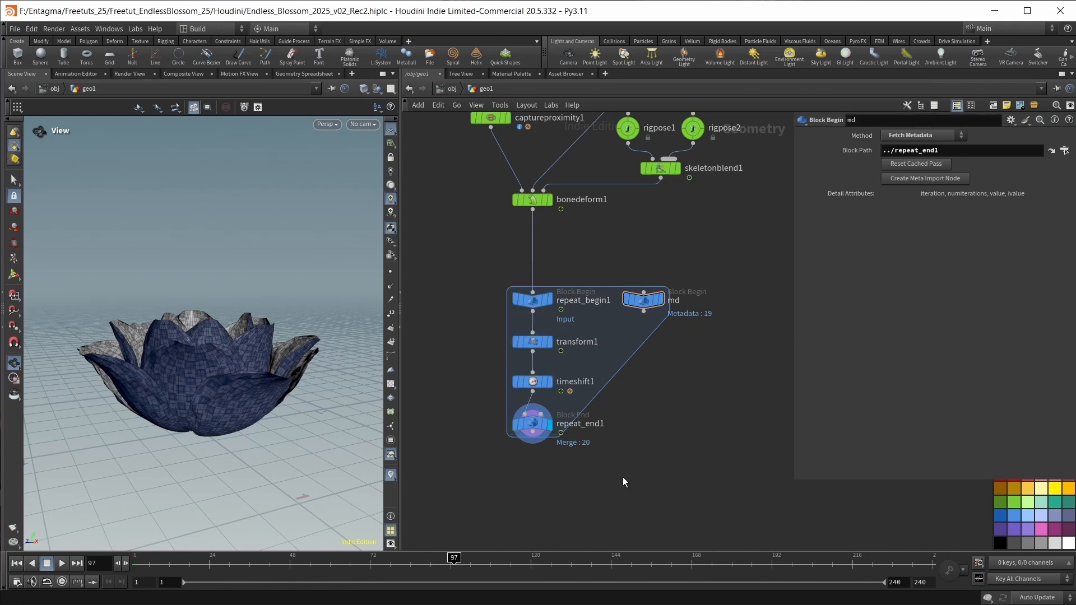
# Set the number of iterations on repeat_end1 to 10.
pyautogui.click(536, 426)
pyautogui.click(895, 166)
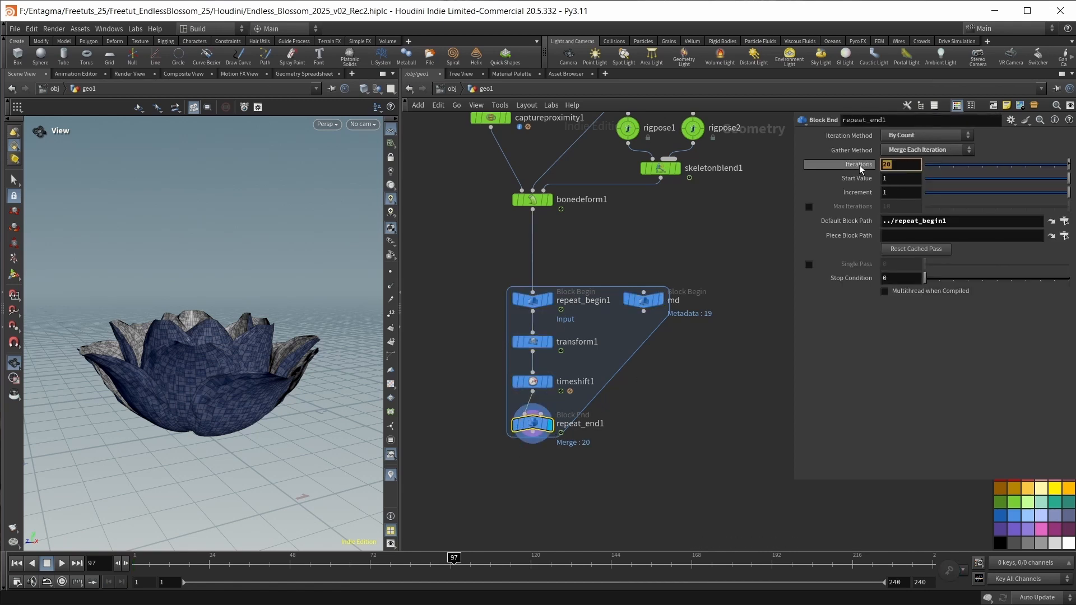
pyautogui.write('10')
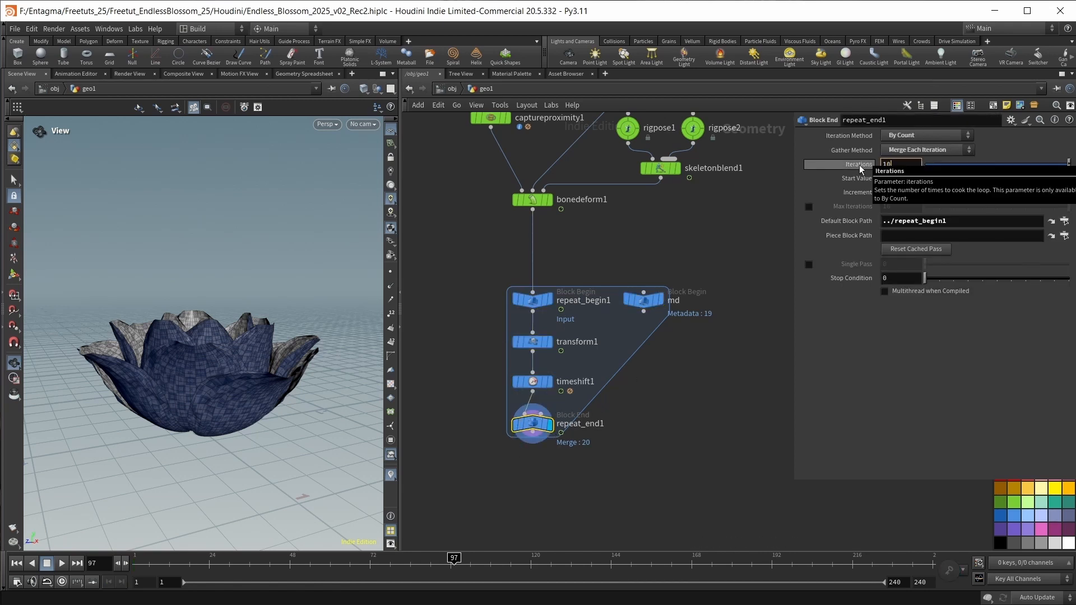
pyautogui.press('Return')
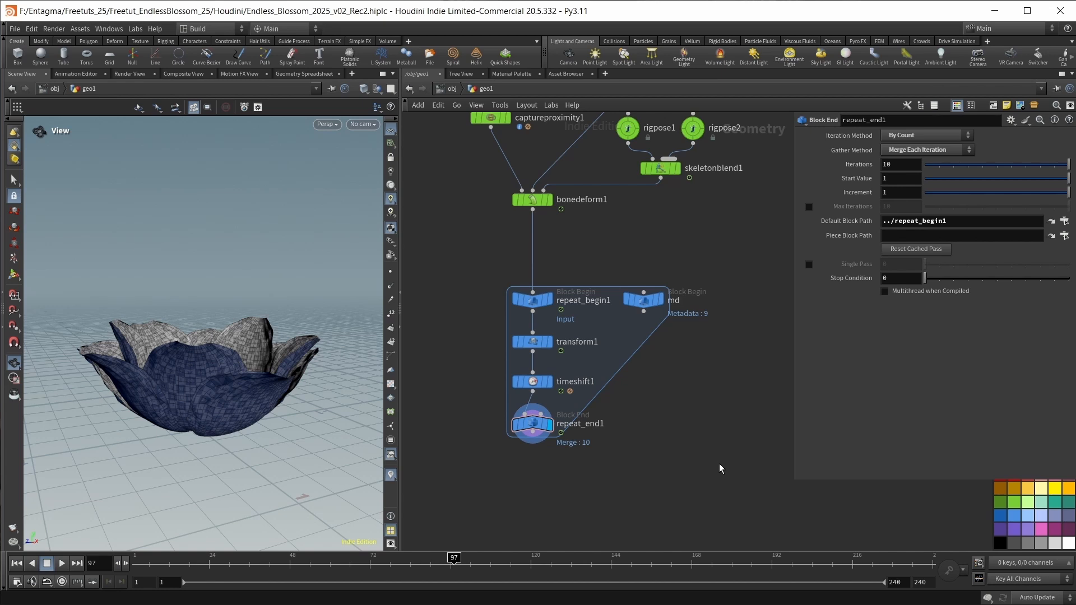
# Scrub the timeline between frames 96 and 100 and examine how the reduced blossom opens.
pyautogui.moveTo(455, 559)
pyautogui.mouseDown()
pyautogui.moveTo(156, 562)
pyautogui.moveTo(450, 559)
pyautogui.mouseUp()
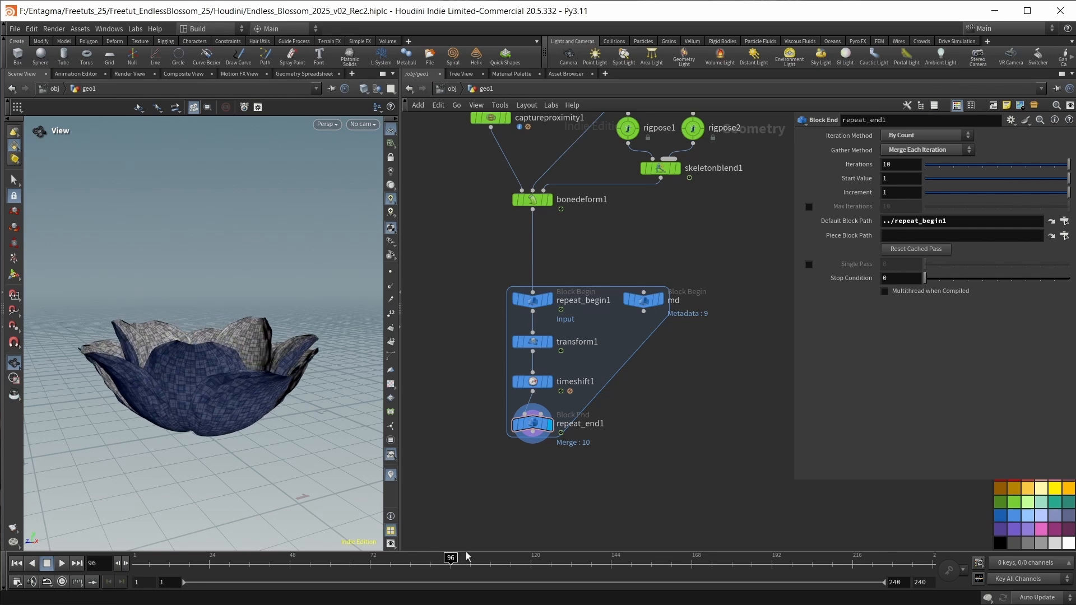
pyautogui.moveTo(243, 423); pyautogui.dragTo(267, 429)
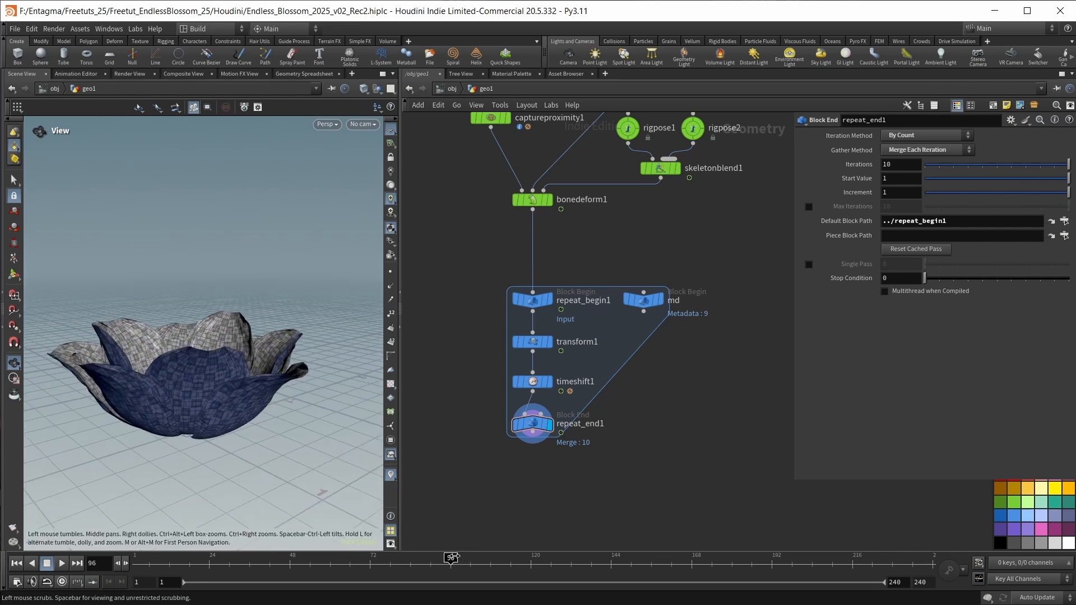
pyautogui.moveTo(457, 555); pyautogui.dragTo(465, 558)
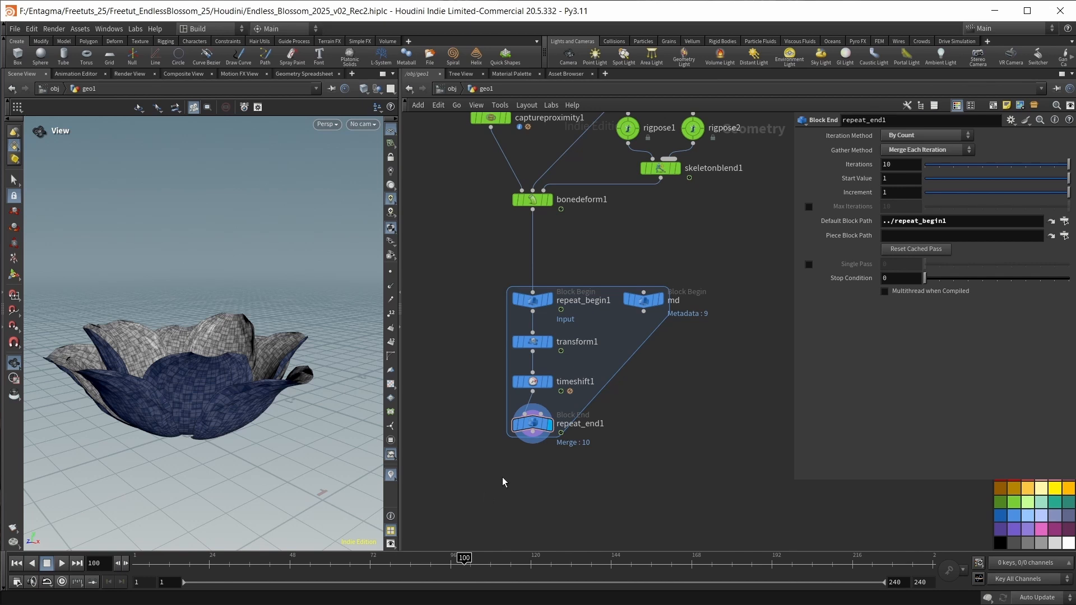
# Go to frame 96, shift the loop nodes down, and insert a Point Wrangle between bonedeform1 and repeat_begin1.
pyautogui.click(170, 552)
pyautogui.moveTo(170, 551); pyautogui.dragTo(458, 566)
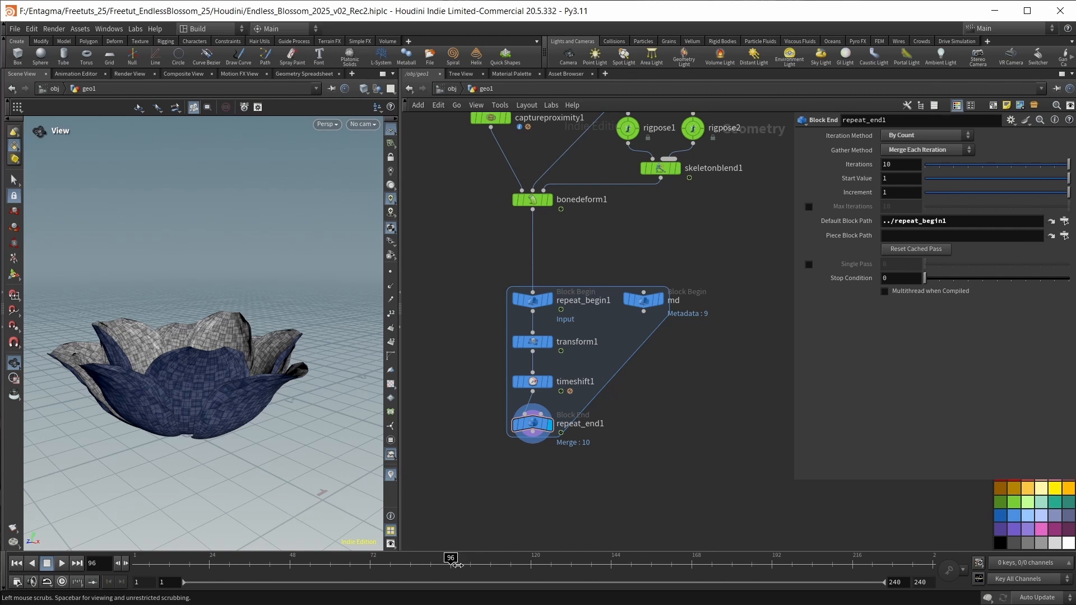
pyautogui.moveTo(719, 457); pyautogui.dragTo(534, 345)
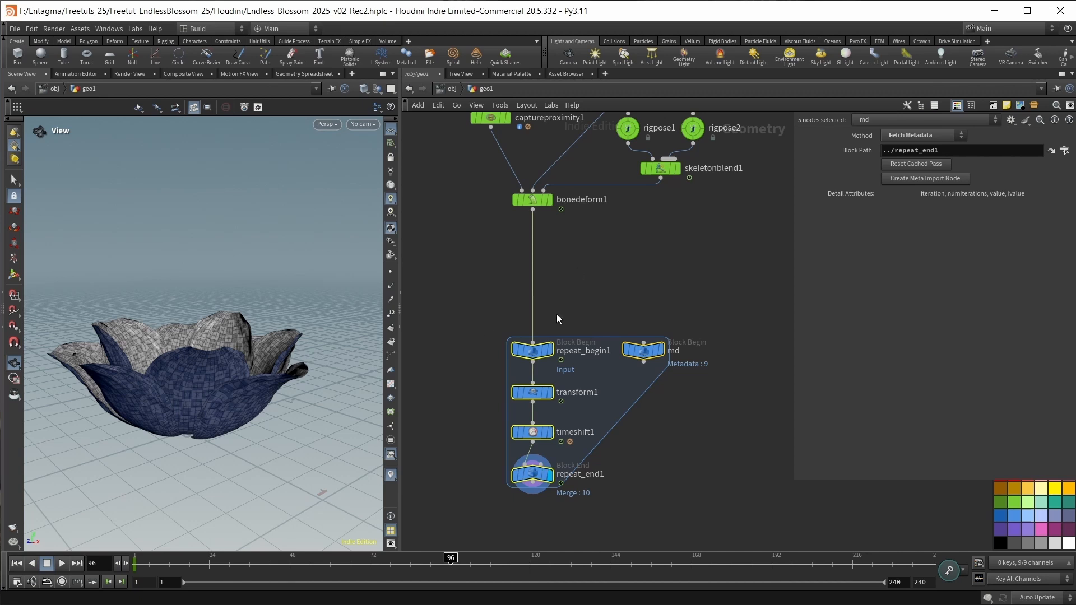
pyautogui.click(588, 251)
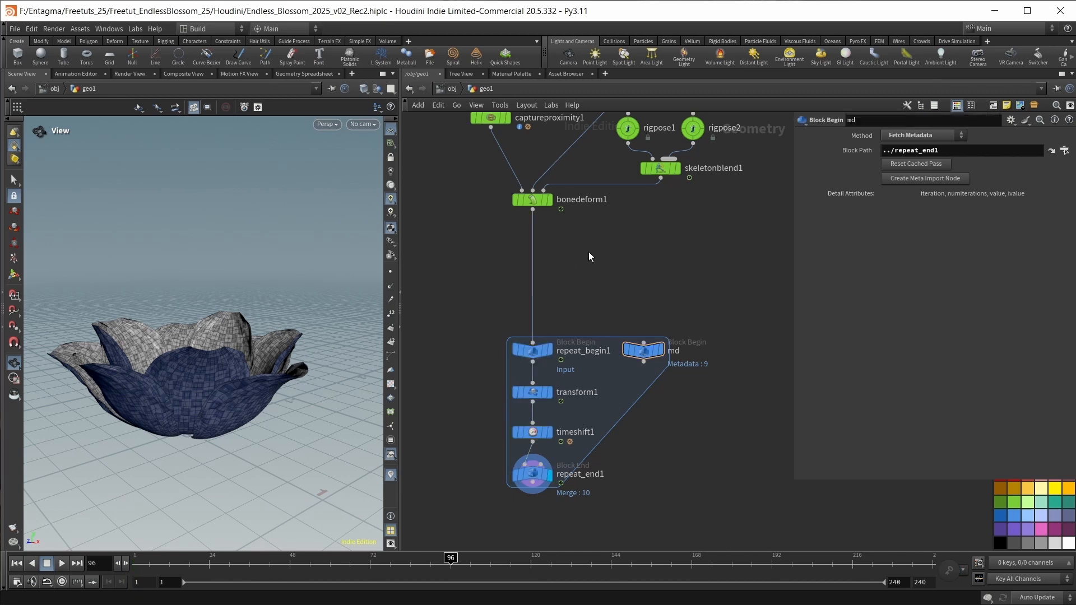
pyautogui.press('Tab')
pyautogui.write('point')
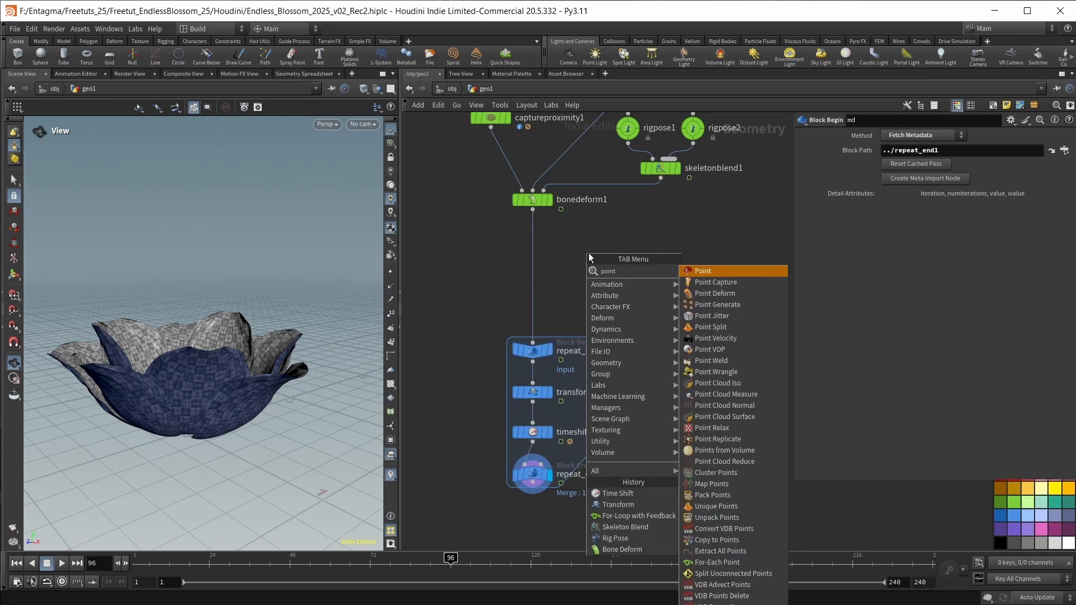
pyautogui.write(' wr')
pyautogui.press('Return')
pyautogui.click(532, 247)
# Declare int ef = chi("EndFrame"); in pointwrangle1, create its parameter, and set Endframe to 96.
pyautogui.click(841, 226)
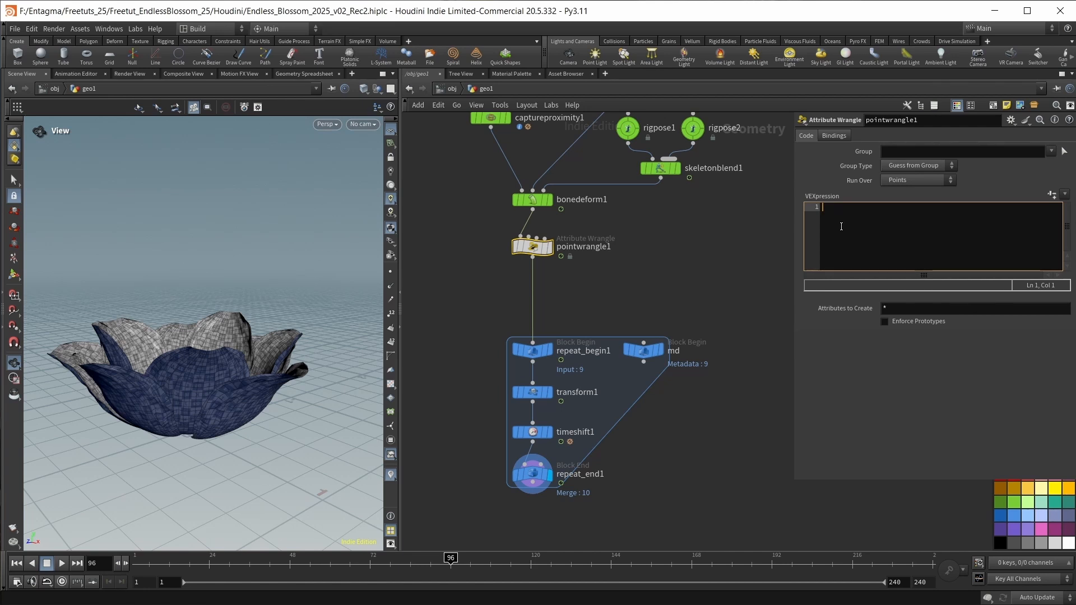
pyautogui.write('int ef')
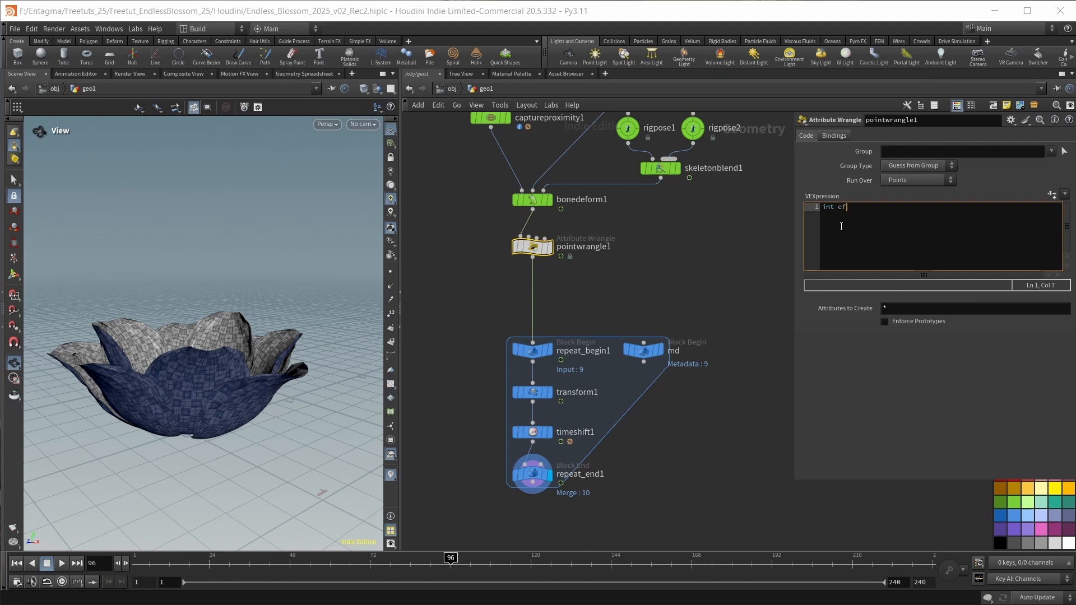
pyautogui.write(' = chi("')
pyautogui.write('EndFrame')
pyautogui.press('End')
pyautogui.write(';')
pyautogui.click(1051, 194)
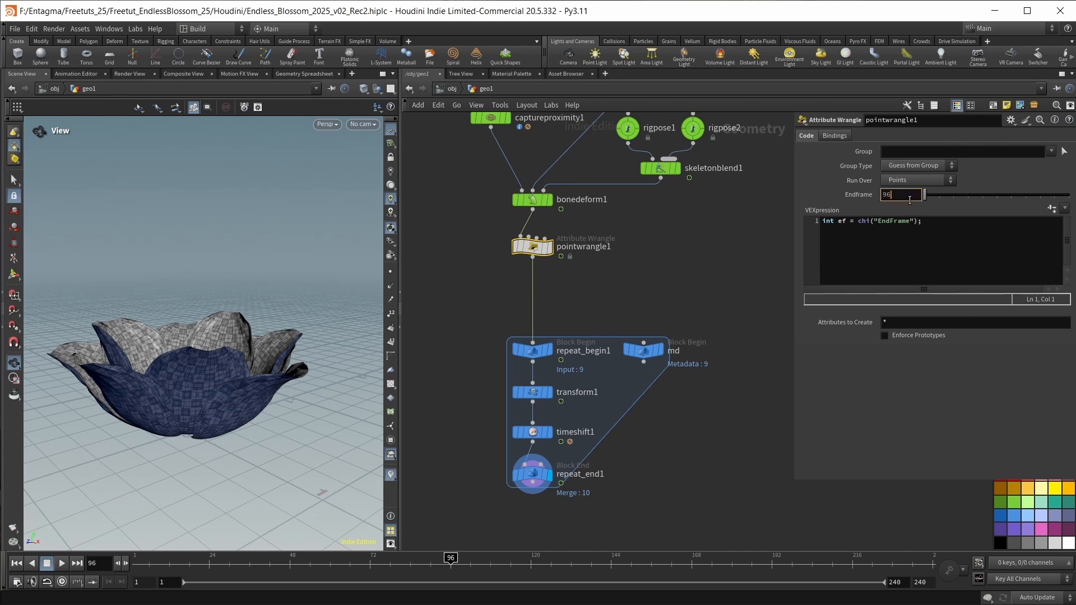
pyautogui.press('Return')
pyautogui.click(957, 249)
pyautogui.press('Return')
pyautogui.press('Return')
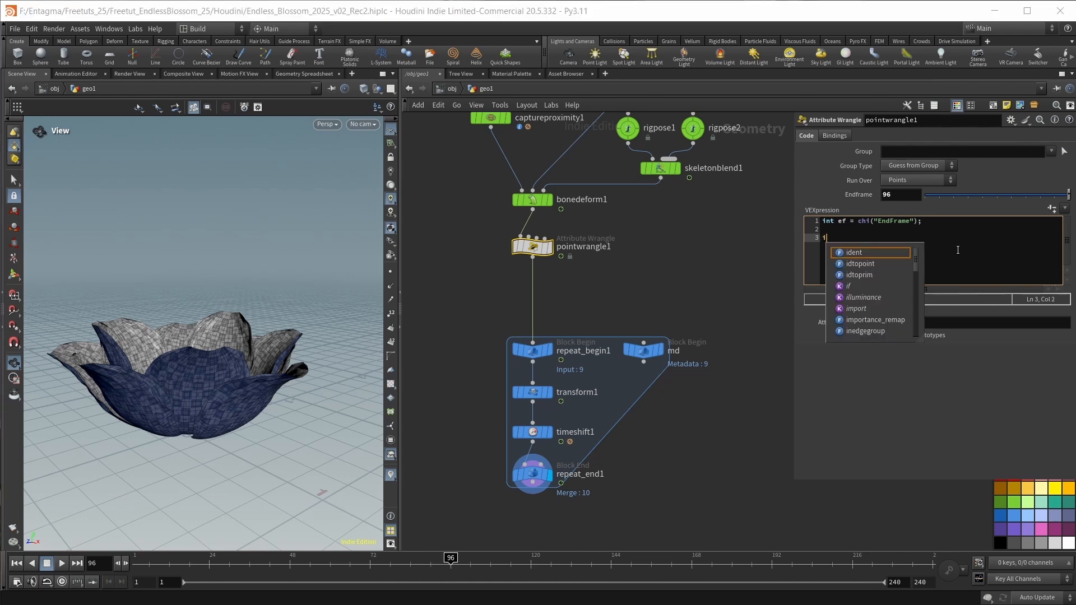
pyautogui.write('i@')
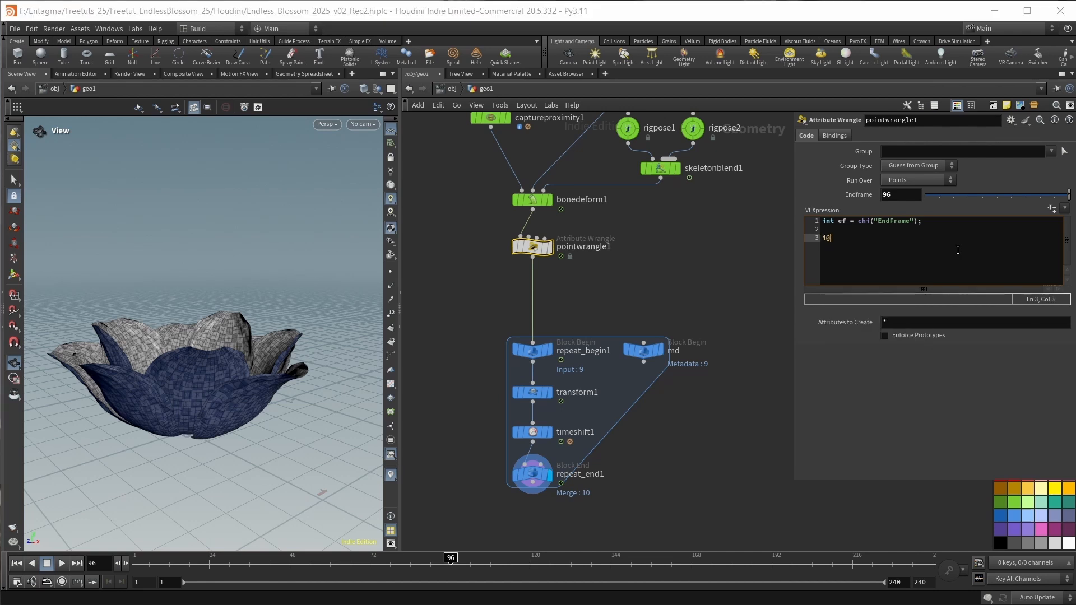
pyautogui.write('group_anim = @Frame < ef')
pyautogui.press('BackSpace')
pyautogui.press('BackSpace')
pyautogui.write('ef;')
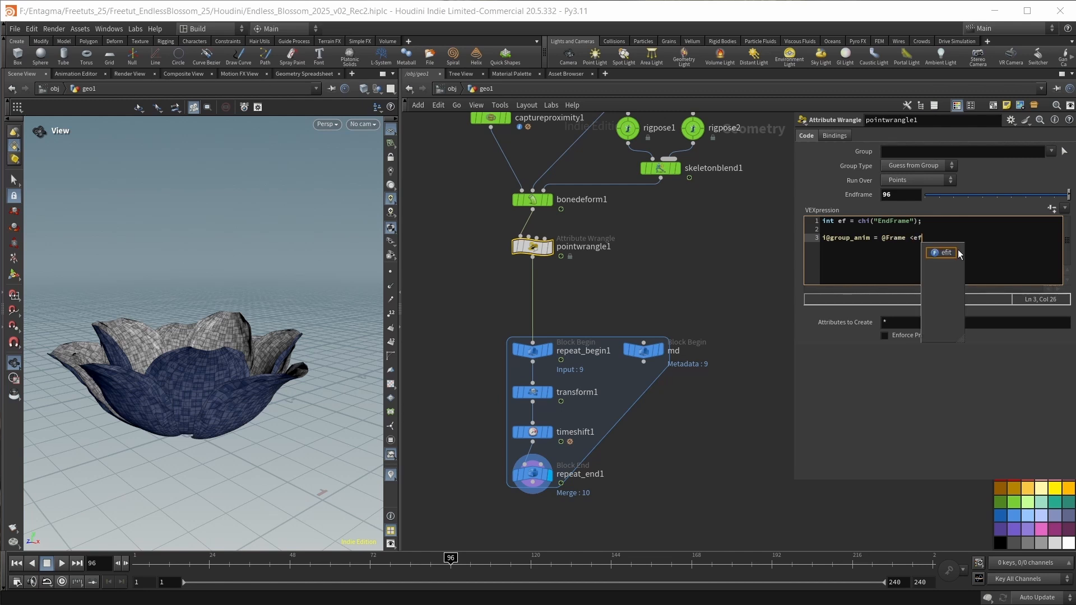
pyautogui.press('Return')
pyautogui.write('i@')
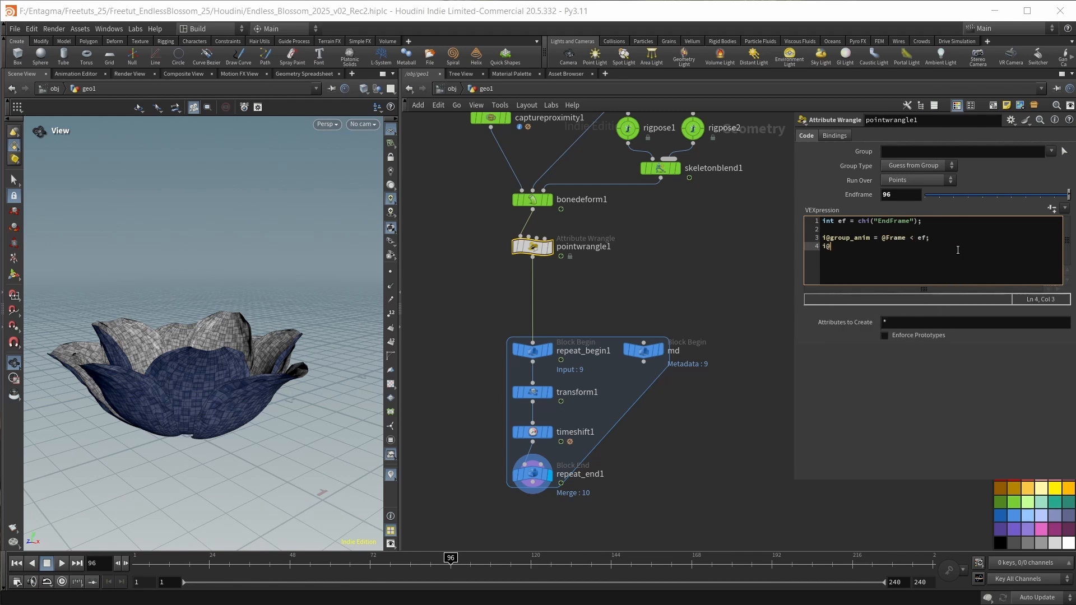
pyautogui.write('group_vellumsrc')
pyautogui.hotkey('ctrl', 'Left')
pyautogui.write('group_')
pyautogui.press('Right')
pyautogui.write('= @Frame == ef')
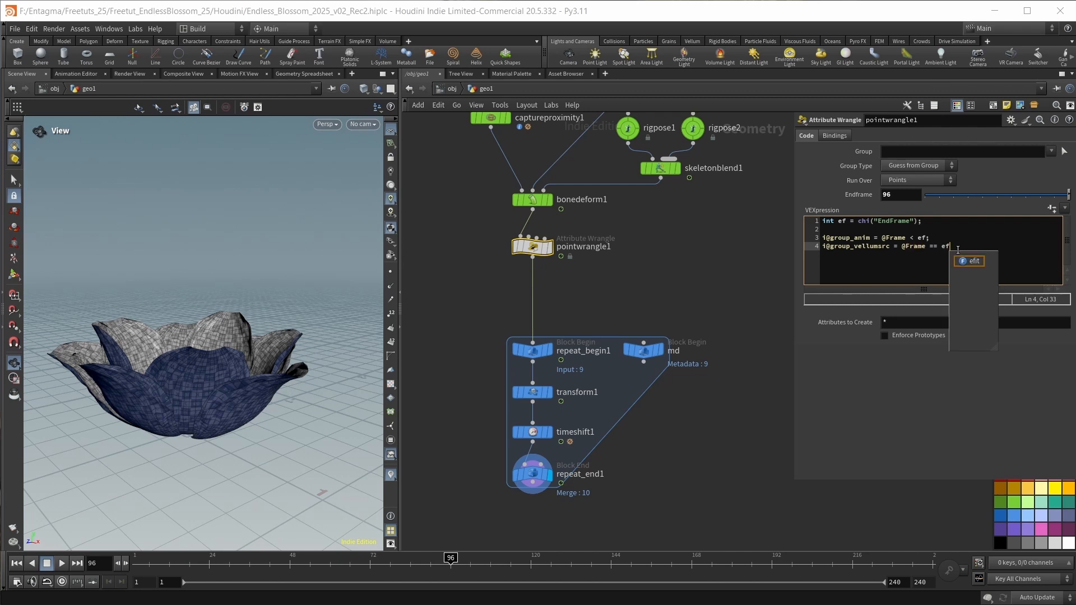
pyautogui.write(';')
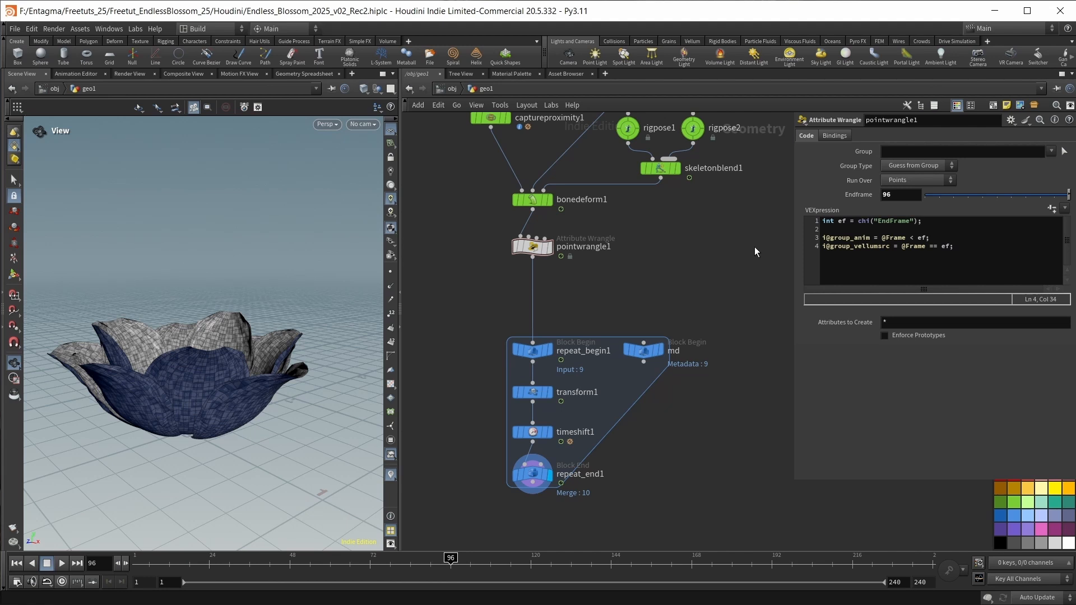
# Move the loop nodes further down, insert a Color node directly after pointwrangle1, and display it.
pyautogui.moveTo(439, 306); pyautogui.dragTo(771, 519)
pyautogui.moveTo(531, 355); pyautogui.dragTo(531, 419)
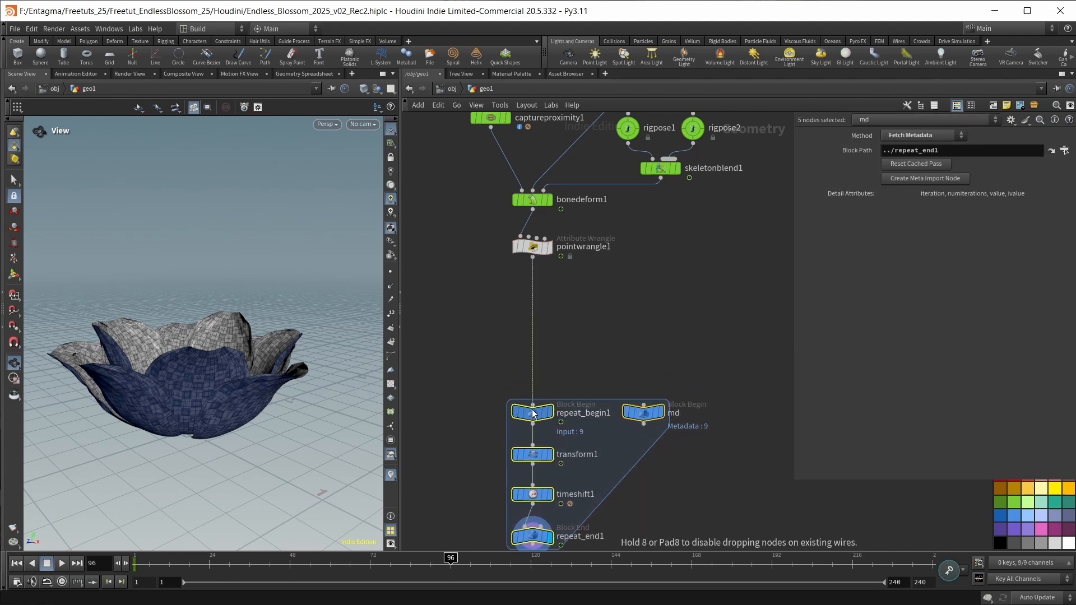
pyautogui.click(568, 330)
pyautogui.press('Tab')
pyautogui.write('color')
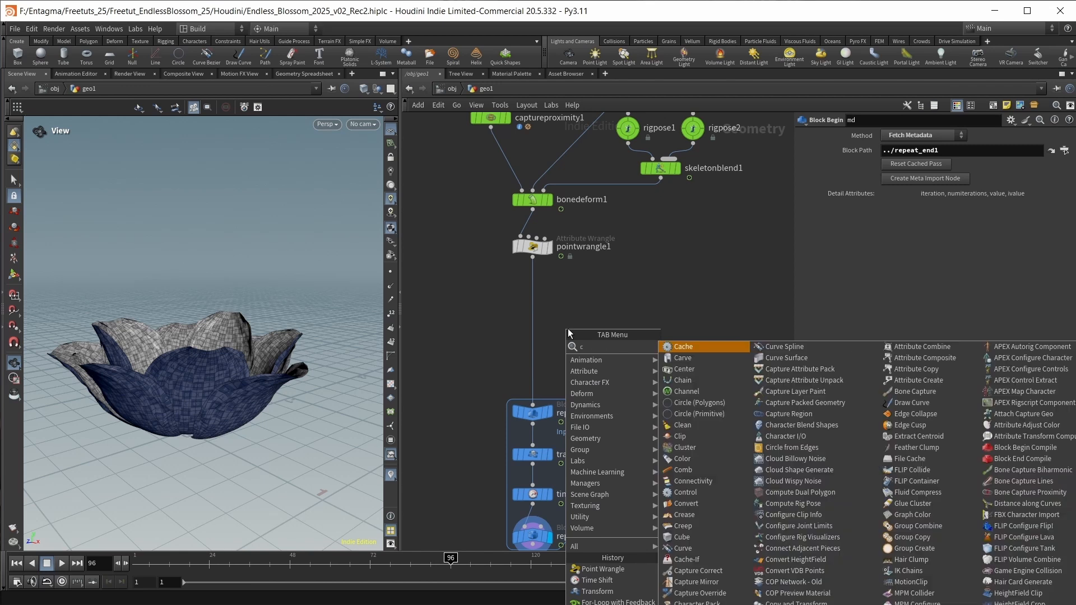
pyautogui.press('Return')
pyautogui.click(563, 295)
pyautogui.click(549, 291)
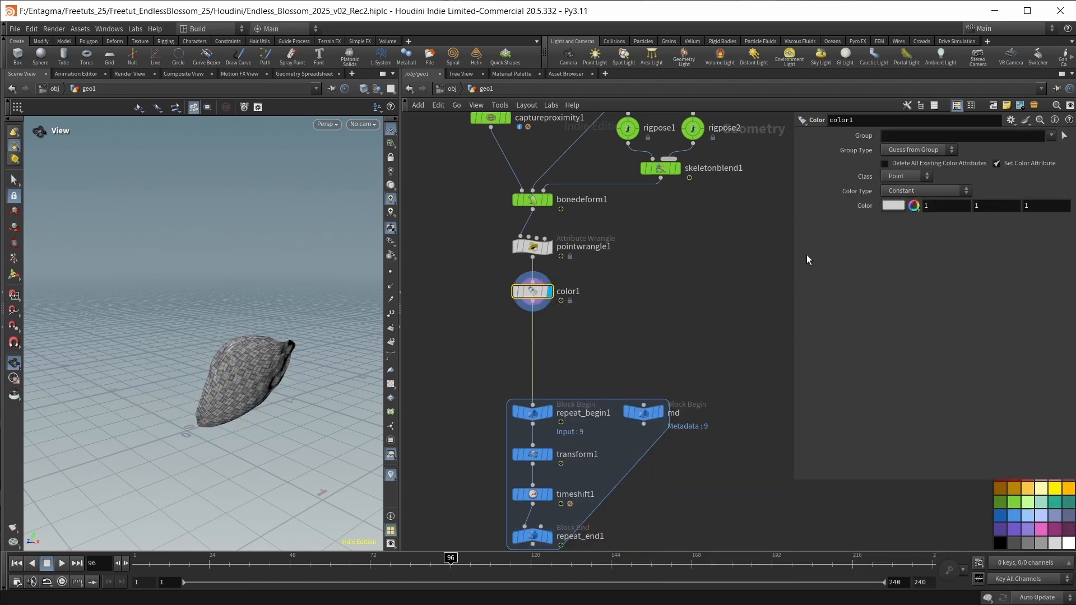
# Restrict color1 to the anim group, set its colour to magenta (1, 0, 1), and check it around frame 96.
pyautogui.click(905, 193)
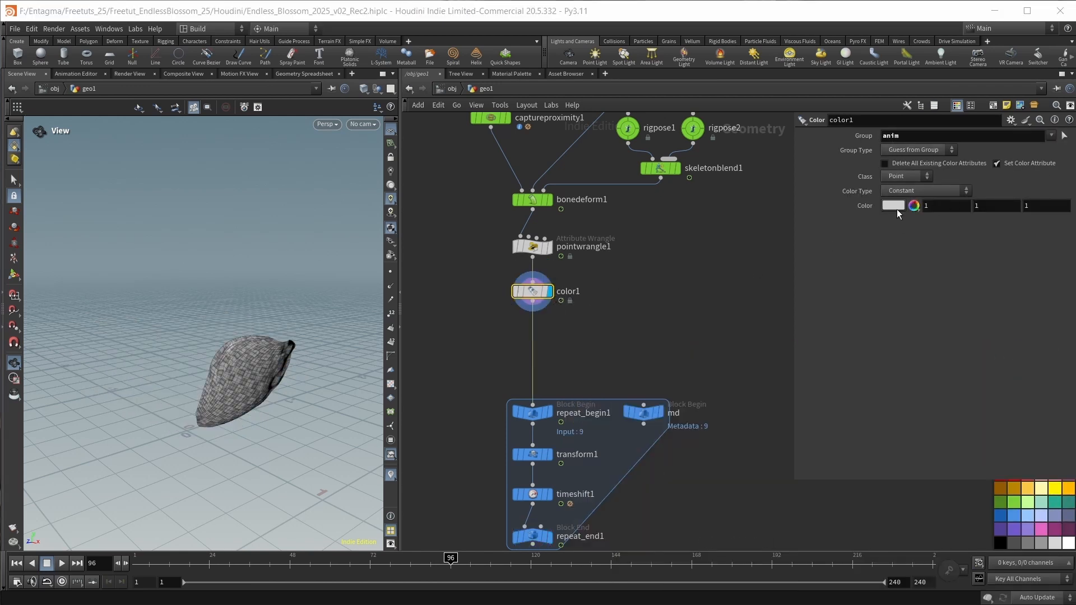
pyautogui.click(893, 206)
pyautogui.click(1030, 131)
pyautogui.click(1052, 89)
pyautogui.click(430, 557)
pyautogui.moveTo(430, 558)
pyautogui.mouseDown()
pyautogui.moveTo(331, 557)
pyautogui.moveTo(450, 558)
pyautogui.mouseUp()
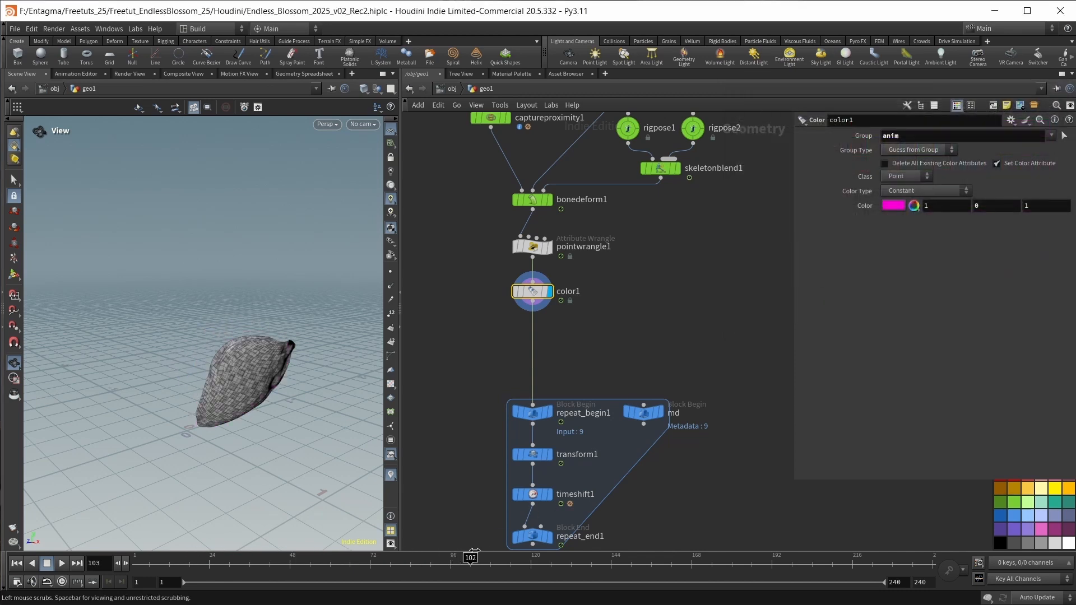
# Duplicate color1 below itself, set the copy's group to vellumsrc, and colour it dark purple (0.25, 0, 0.5).
pyautogui.click(566, 354)
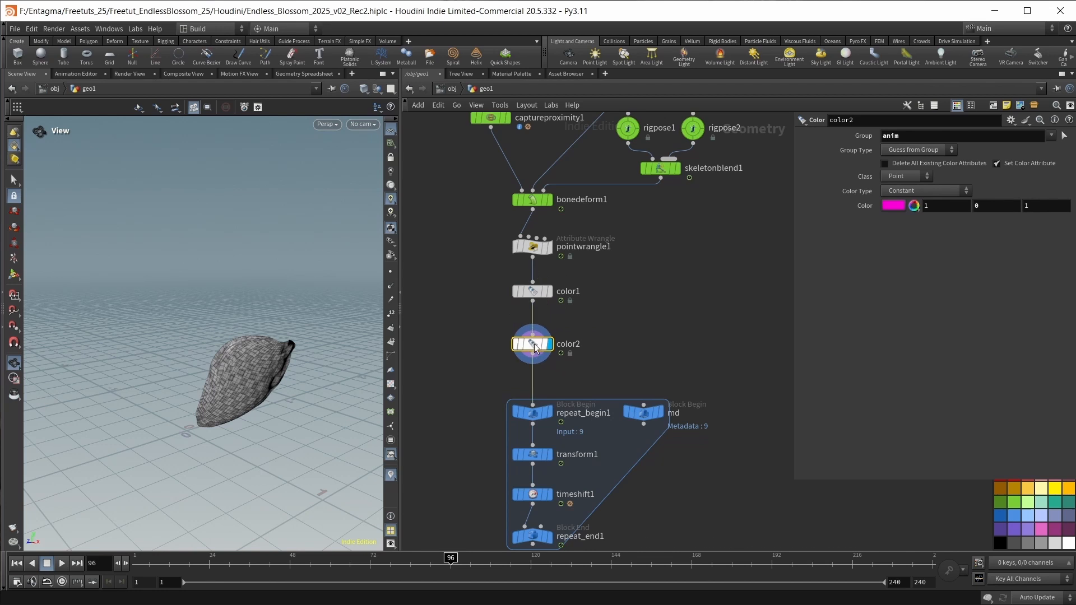
pyautogui.click(1051, 135)
pyautogui.click(1058, 148)
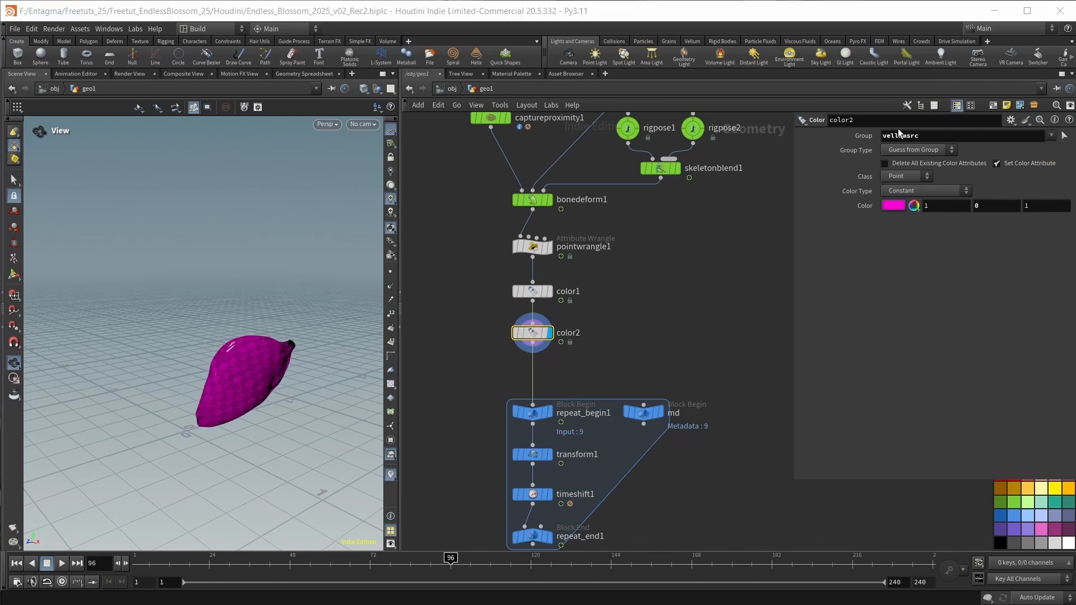
pyautogui.click(894, 204)
pyautogui.click(1000, 160)
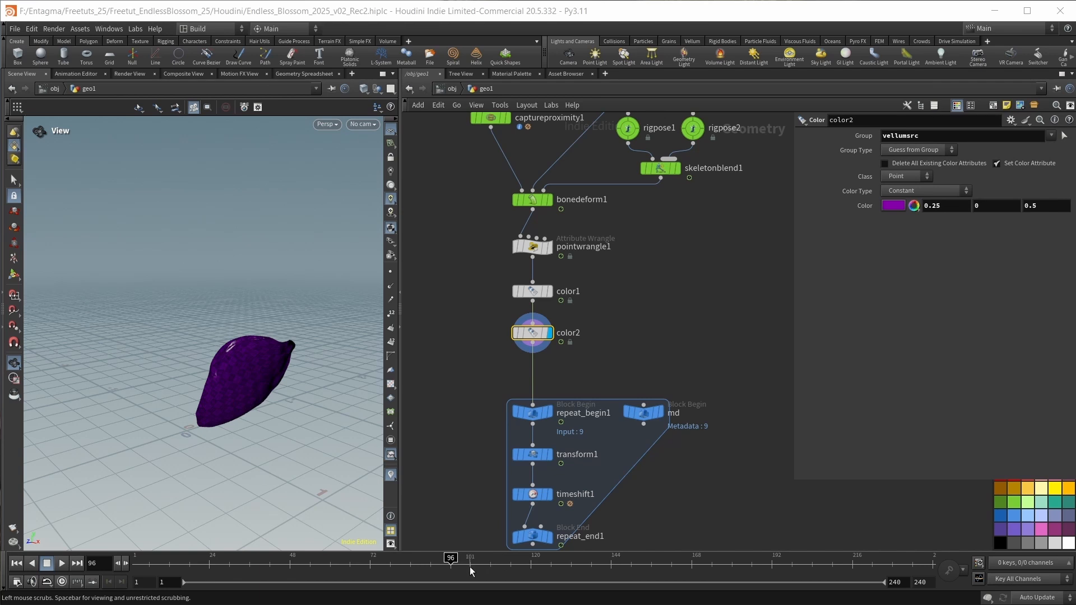
pyautogui.moveTo(451, 559)
pyautogui.mouseDown()
pyautogui.moveTo(494, 562)
pyautogui.moveTo(386, 565)
pyautogui.moveTo(450, 561)
pyautogui.mouseUp()
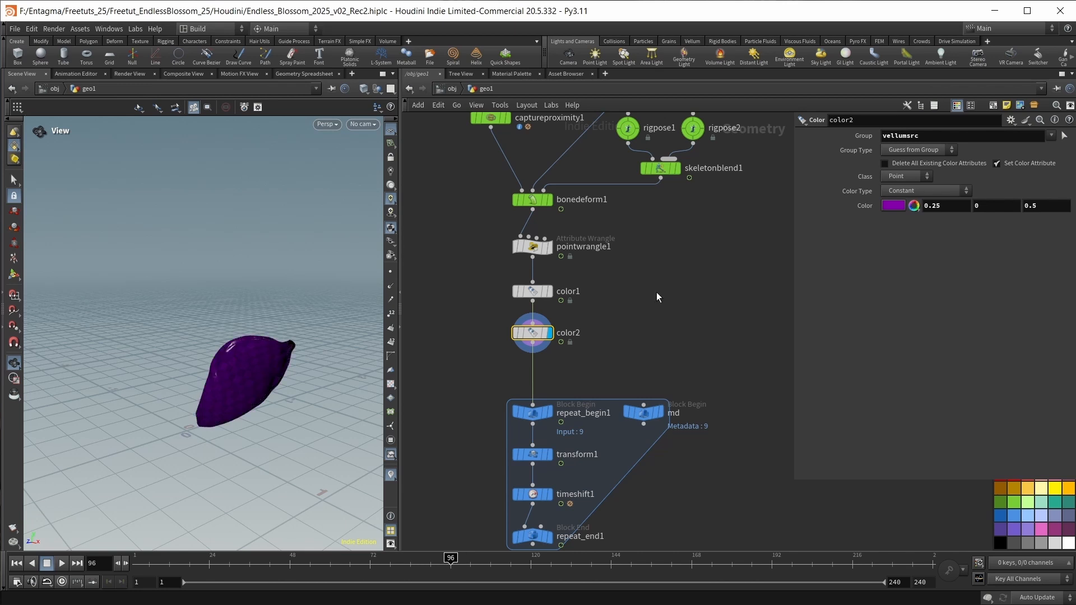
# Display repeat_end1 and scrub between frames 79 and 135 to examine the petals' group colours from several angles.
pyautogui.moveTo(669, 320); pyautogui.dragTo(682, 240, button='middle')
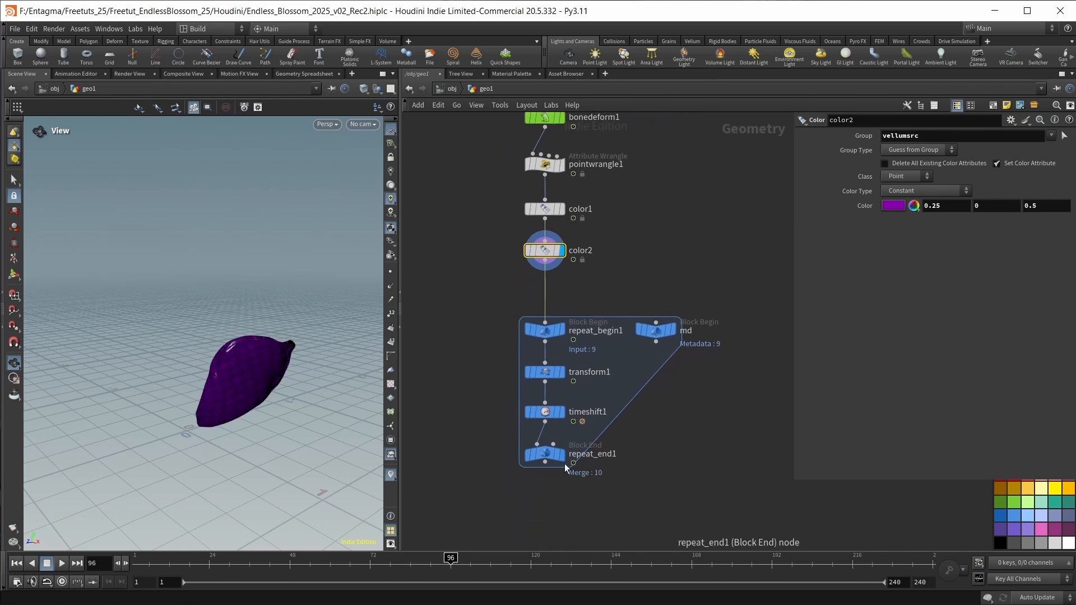
pyautogui.moveTo(566, 469)
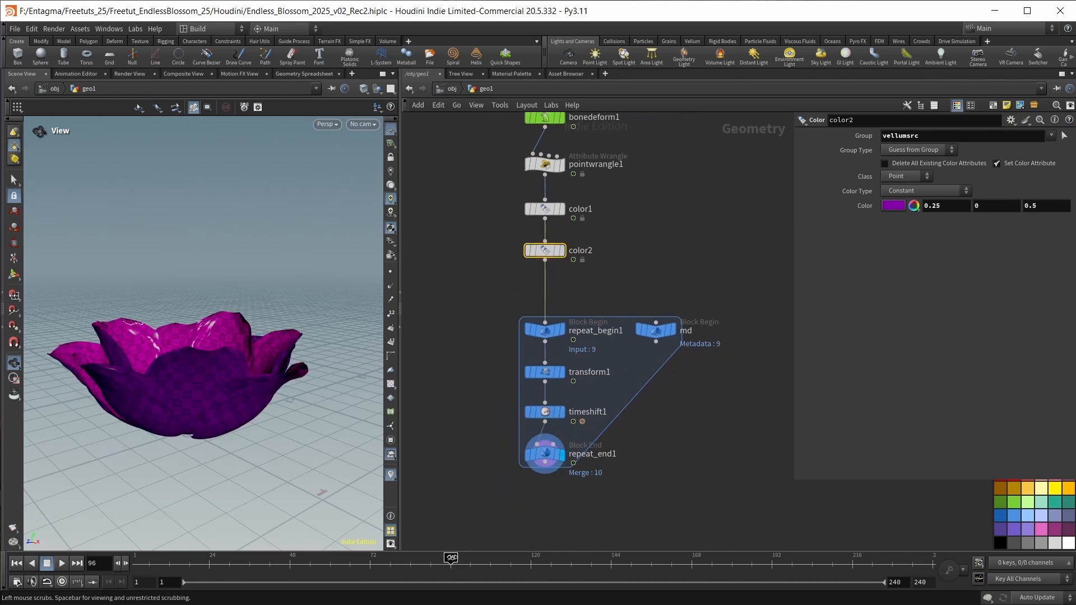
pyautogui.moveTo(451, 558); pyautogui.dragTo(464, 541)
pyautogui.moveTo(185, 438); pyautogui.dragTo(233, 403)
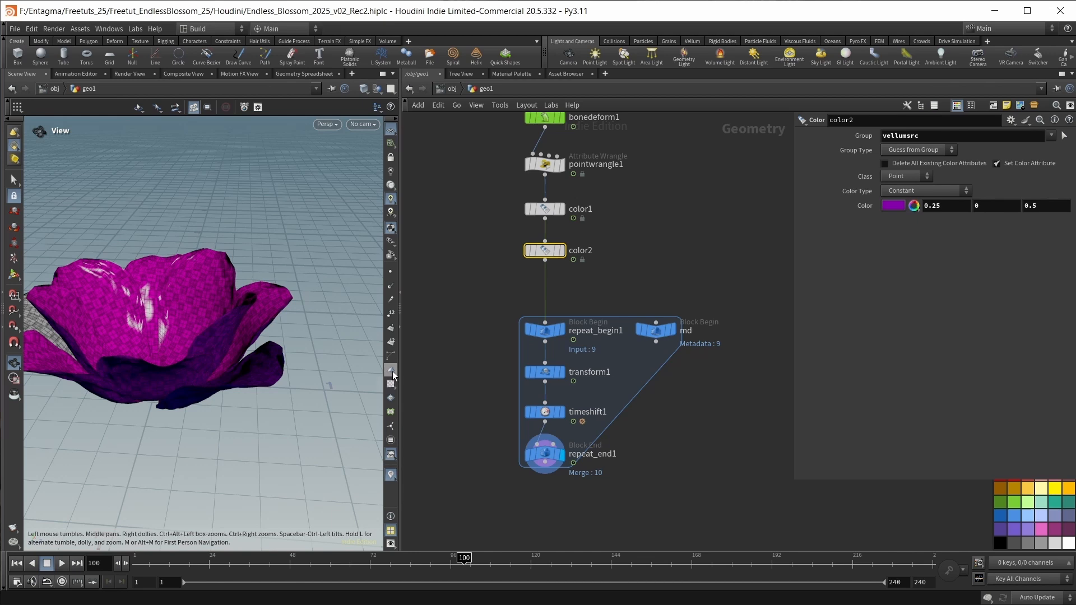
pyautogui.moveTo(266, 417); pyautogui.dragTo(224, 434)
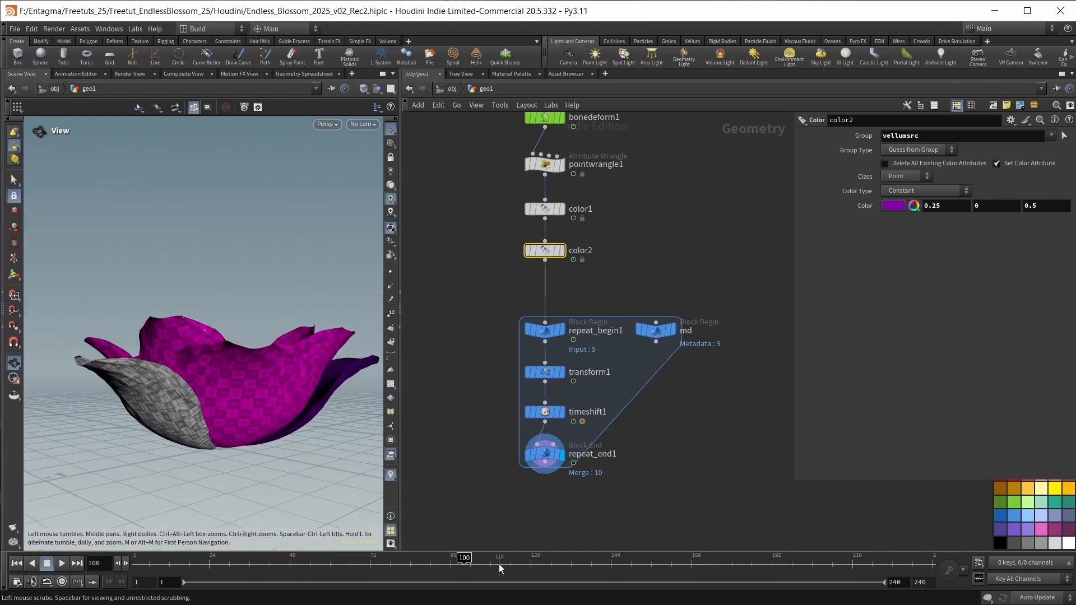
pyautogui.moveTo(467, 557); pyautogui.dragTo(571, 559)
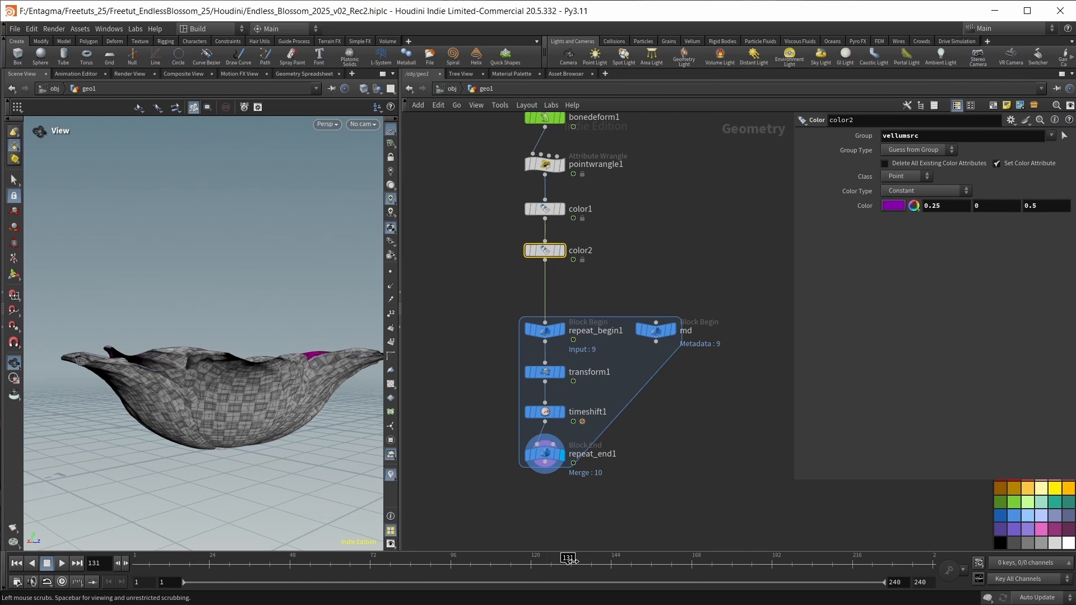
pyautogui.moveTo(571, 558); pyautogui.dragTo(581, 559)
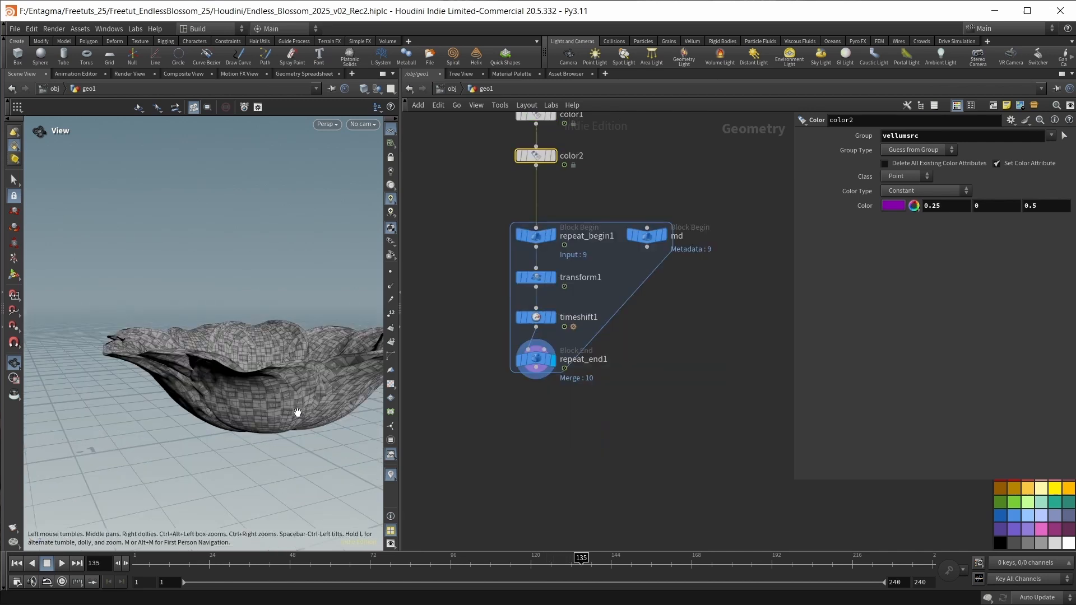
pyautogui.moveTo(300, 409); pyautogui.dragTo(179, 381)
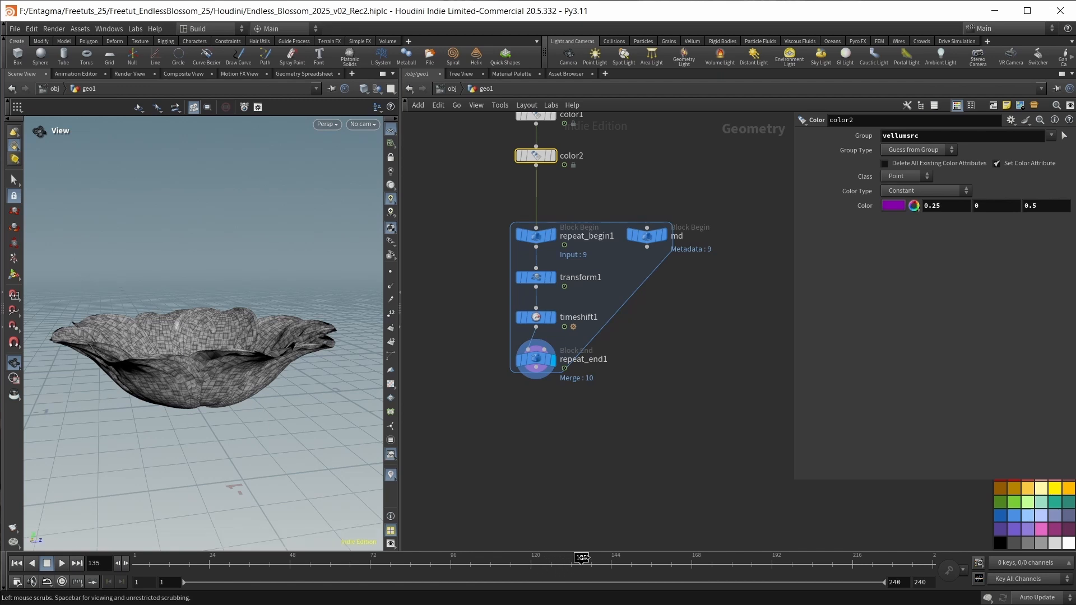
pyautogui.moveTo(581, 558); pyautogui.dragTo(394, 558)
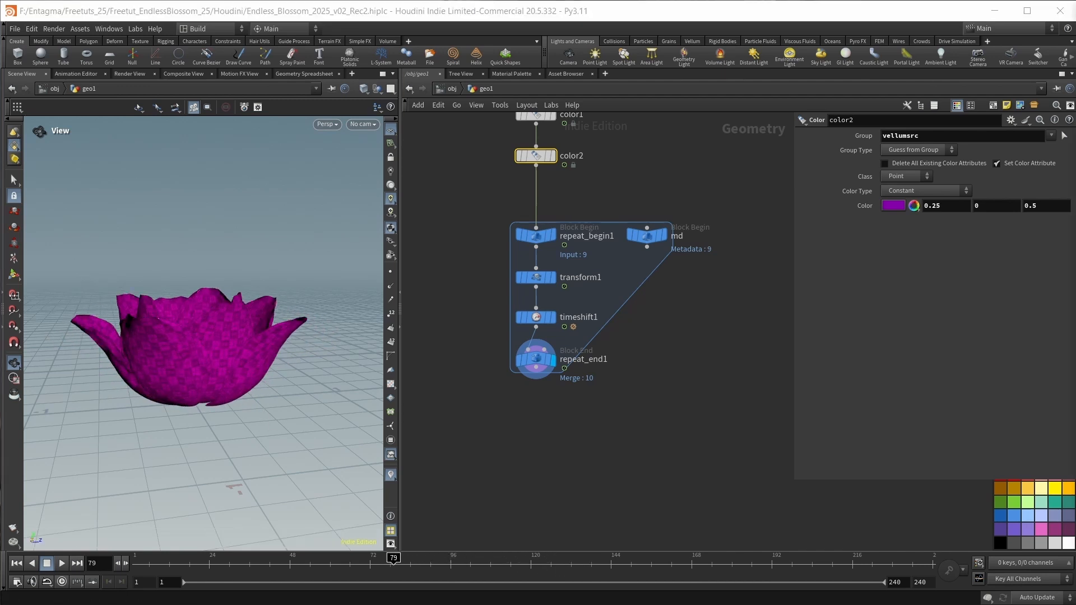
# Paste the copied NURBS curve node beneath the loop and compare its shape with the blossom from repeat_end1.
pyautogui.click(647, 465)
pyautogui.hotkey('ctrl', 'v')
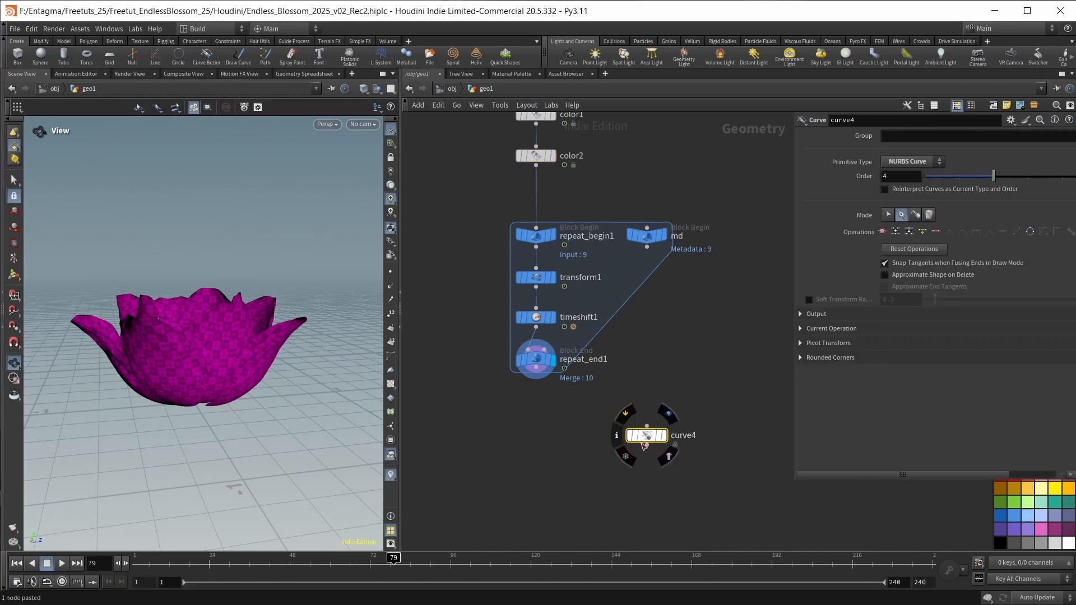
pyautogui.click(662, 435)
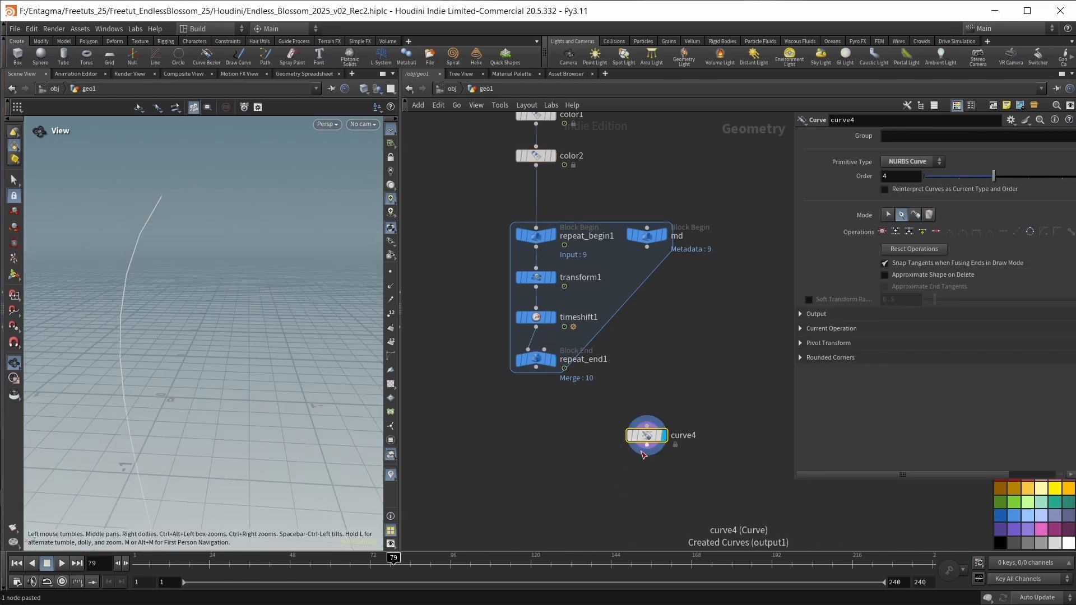
pyautogui.moveTo(642, 493); pyautogui.dragTo(657, 389, button='middle')
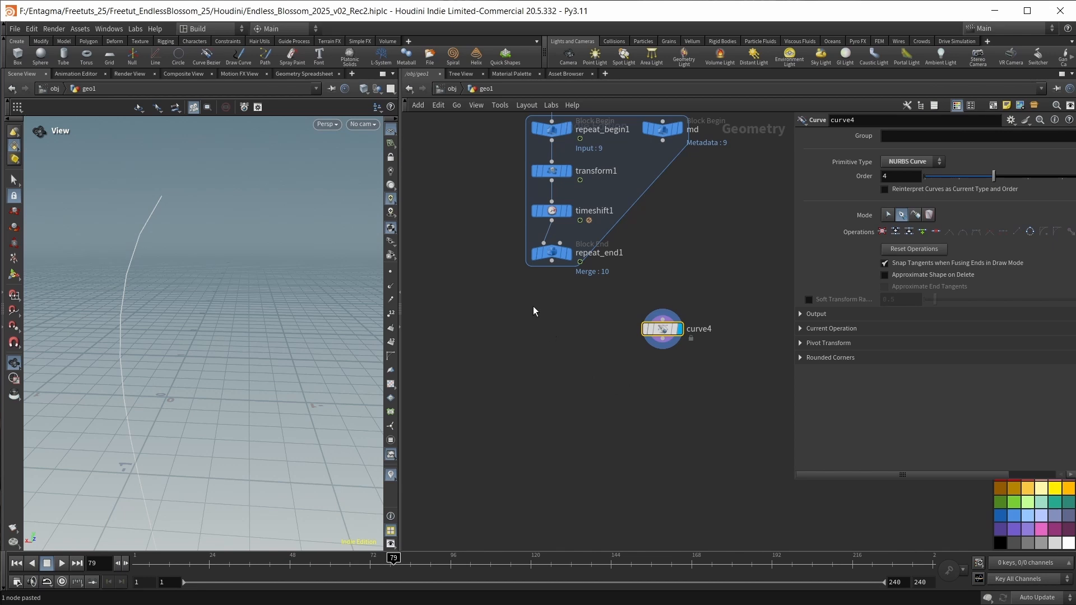
pyautogui.click(566, 253)
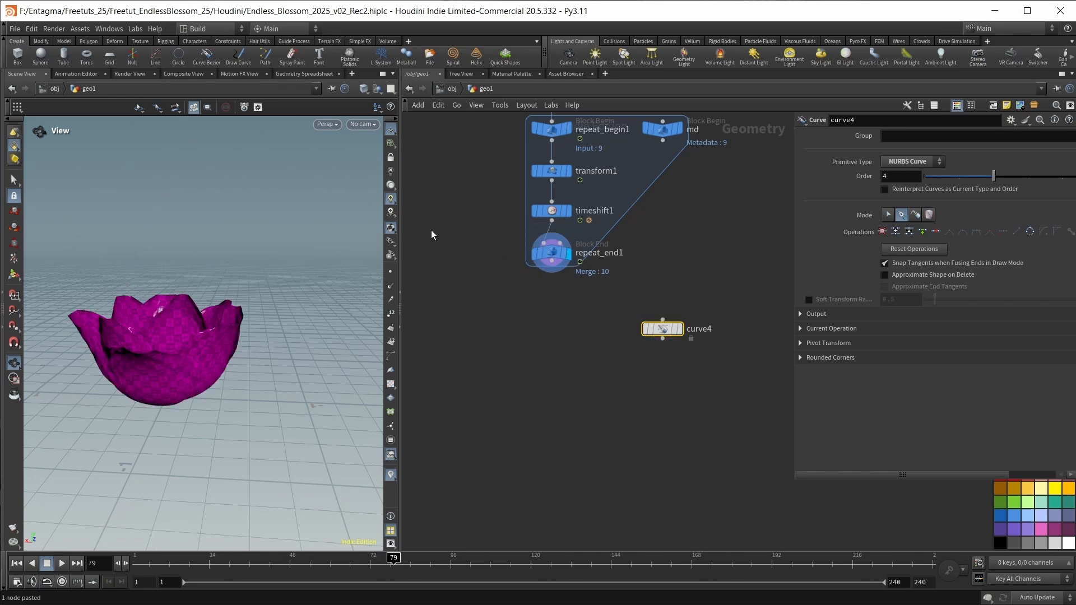
# Display curve4, connect a Resample node beneath it with a segment length of 0.1, and display the resampled curve.
pyautogui.click(677, 329)
pyautogui.press('Tab')
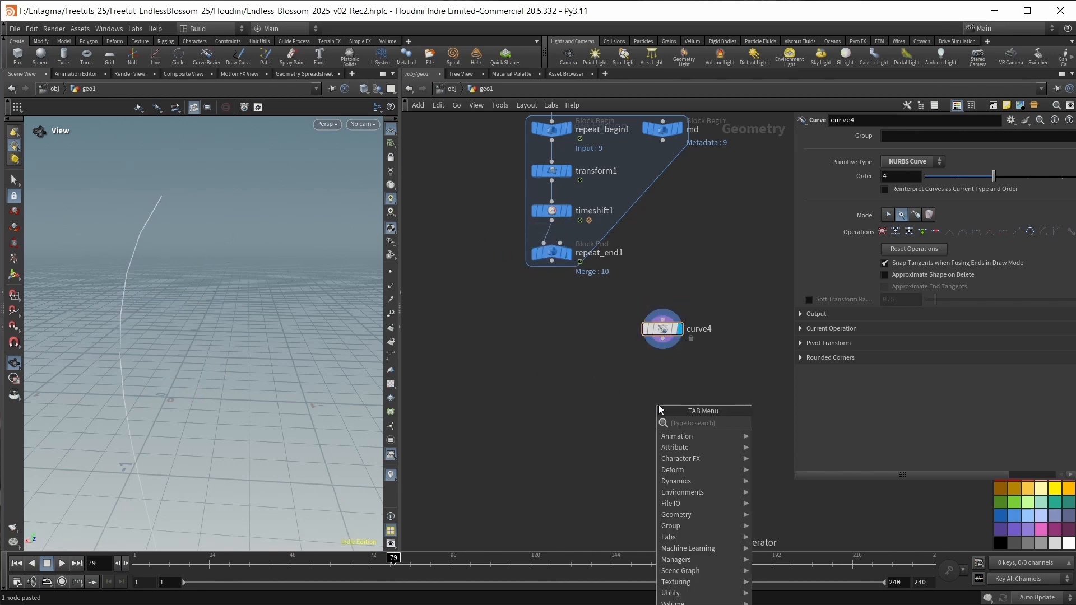
pyautogui.write('res')
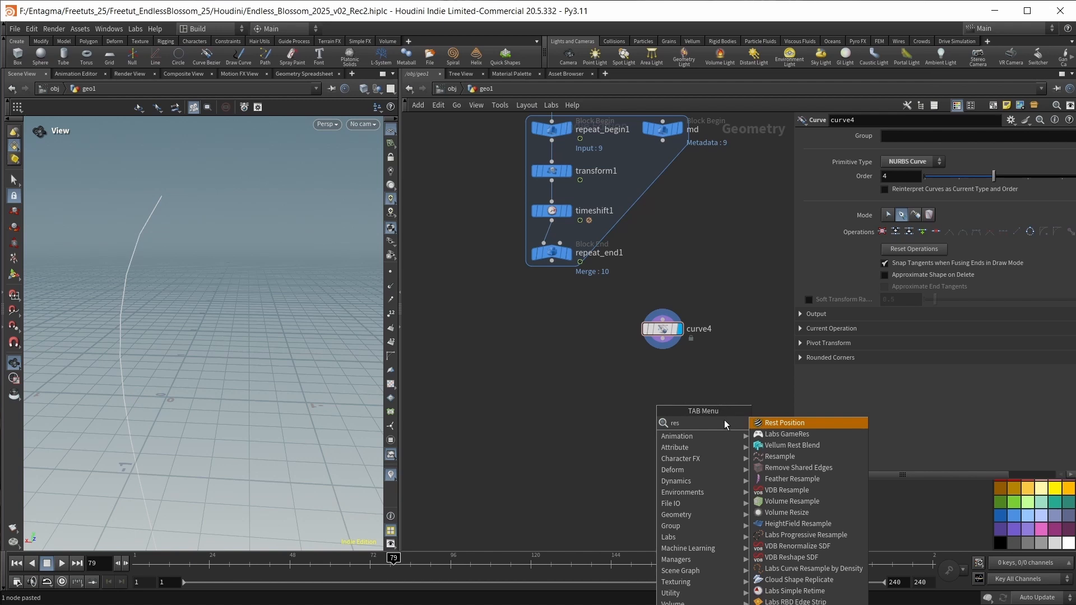
pyautogui.click(777, 456)
pyautogui.click(662, 395)
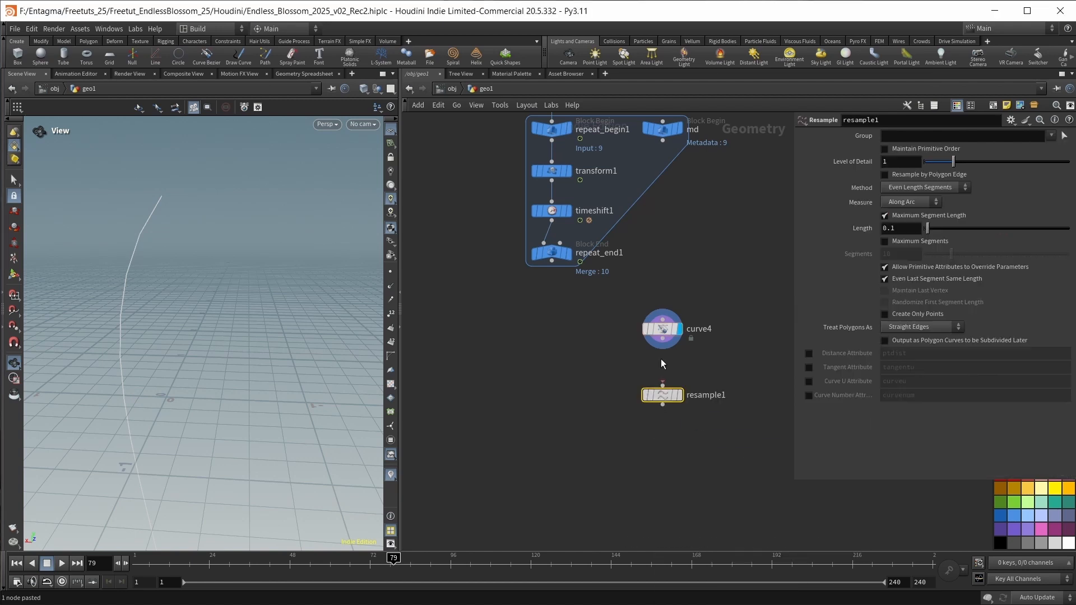
pyautogui.moveTo(662, 339); pyautogui.dragTo(663, 370)
pyautogui.click(679, 369)
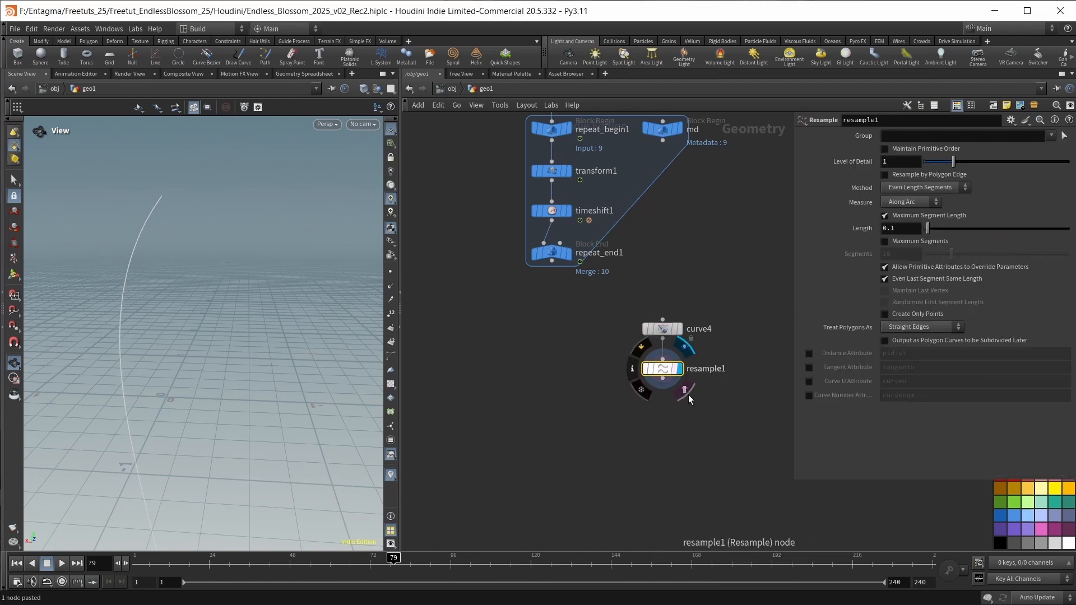
# Add an Orientation Along Curve node beneath resample1, connect it, and display it.
pyautogui.press('Tab')
pyautogui.write('ori')
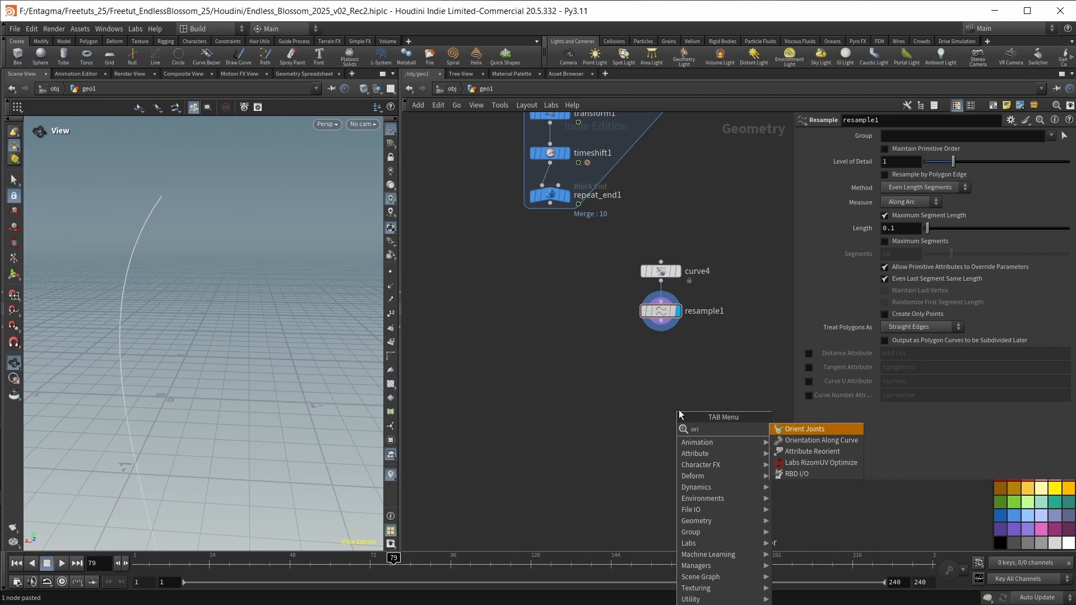
pyautogui.press('Down')
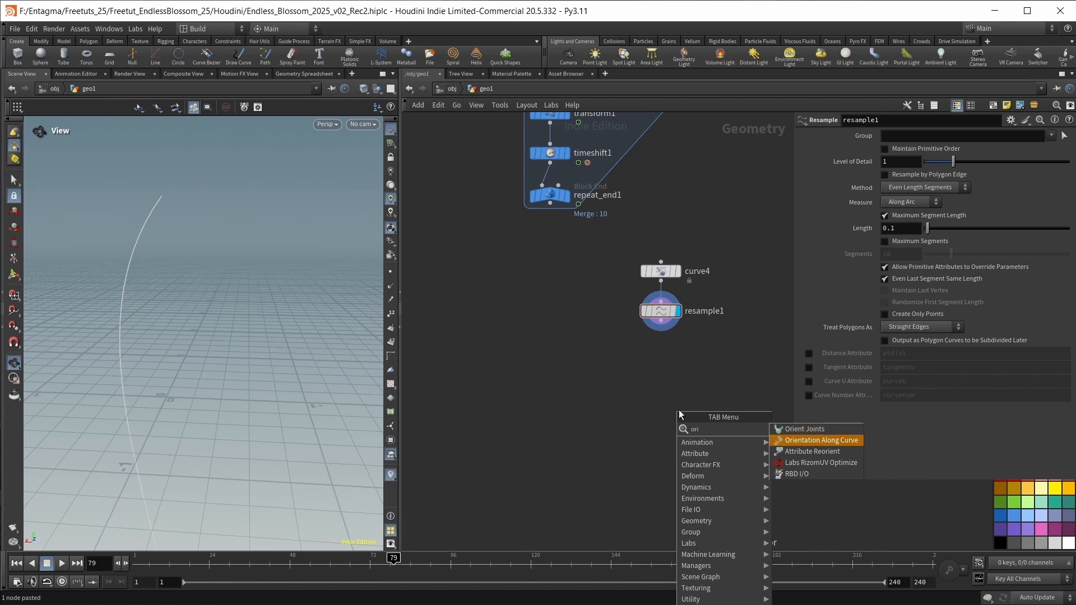
pyautogui.press('Return')
pyautogui.click(678, 409)
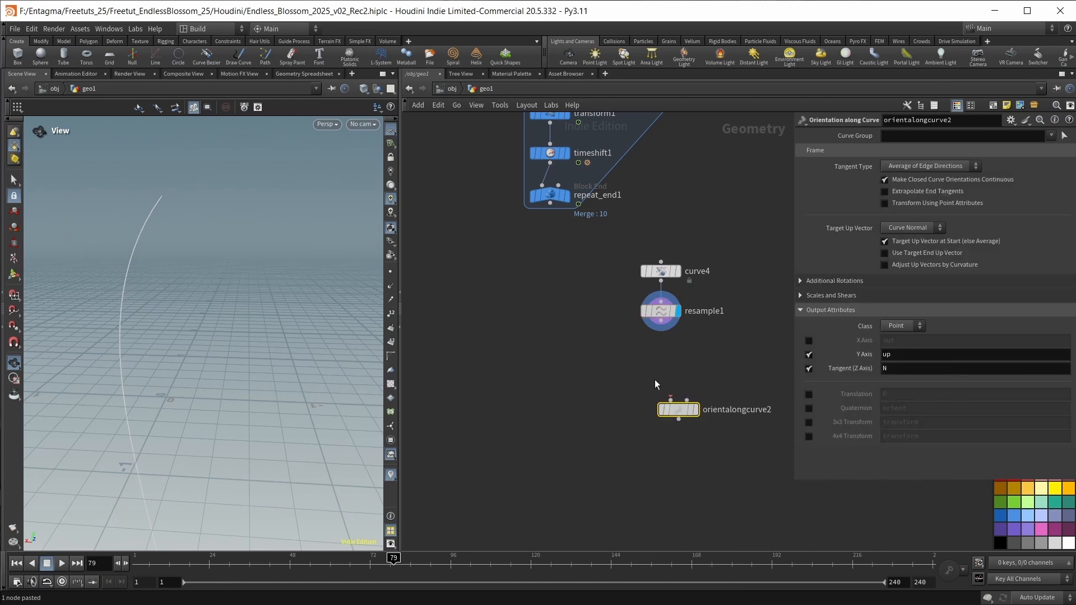
pyautogui.moveTo(678, 410); pyautogui.dragTo(662, 359)
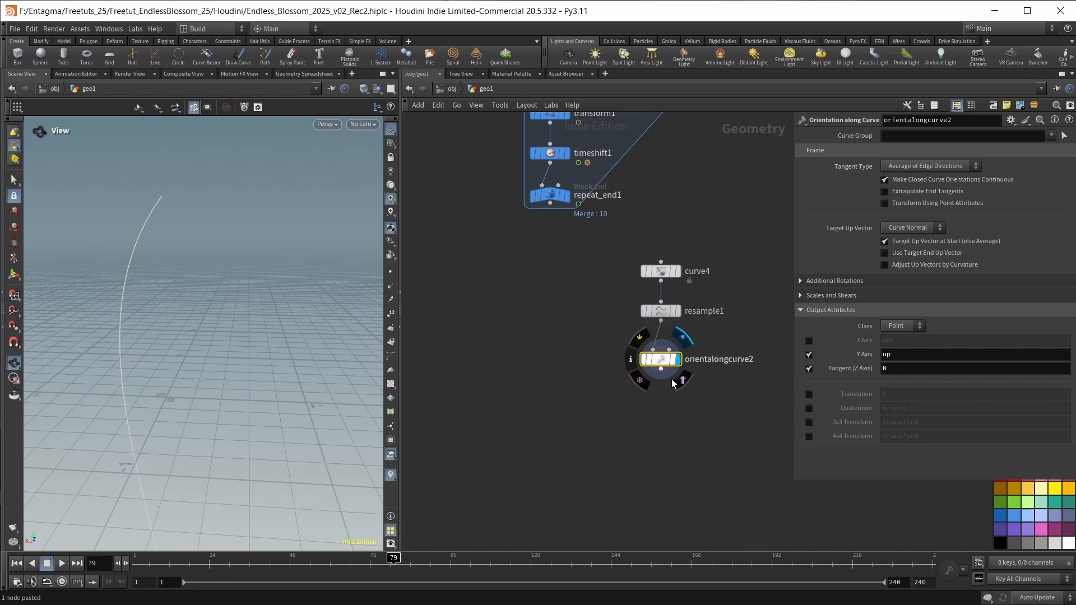
# Add a Copy to Points node below the loop and feed repeat_end1 into its first input.
pyautogui.press('Tab')
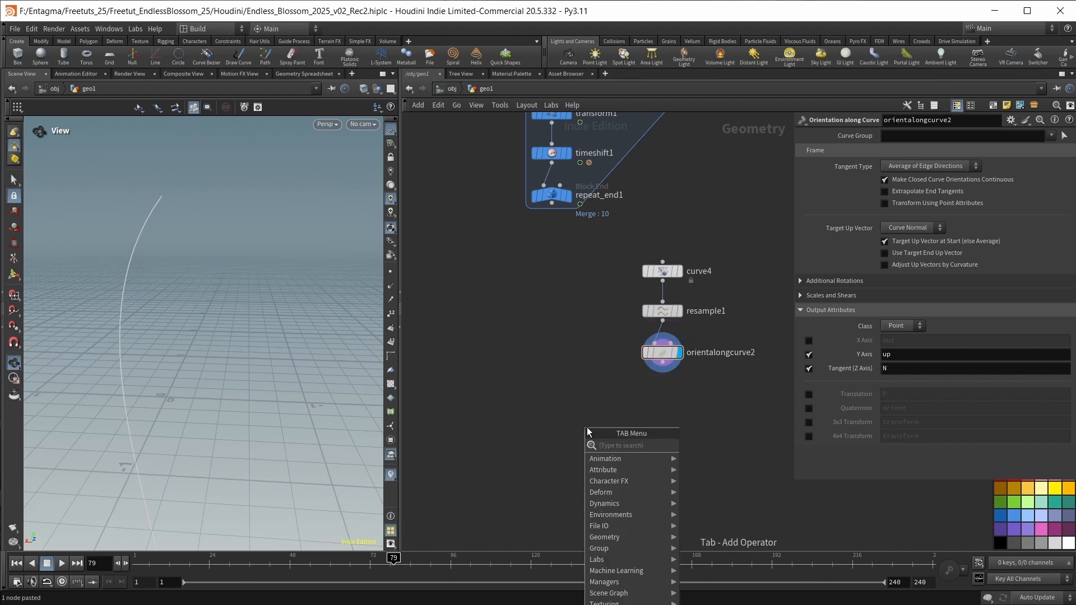
pyautogui.write('copyt')
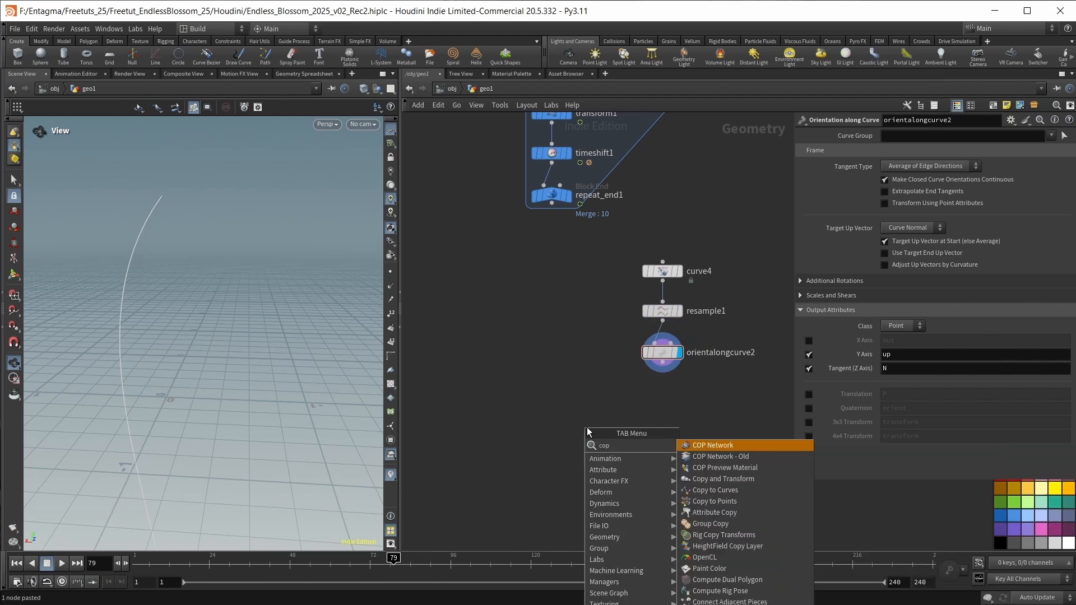
pyautogui.press('Return')
pyautogui.click(586, 427)
pyautogui.moveTo(578, 417)
pyautogui.mouseDown()
pyautogui.moveTo(566, 396)
pyautogui.moveTo(589, 413)
pyautogui.mouseUp()
pyautogui.click(577, 416)
pyautogui.click(595, 416)
pyautogui.press('Escape')
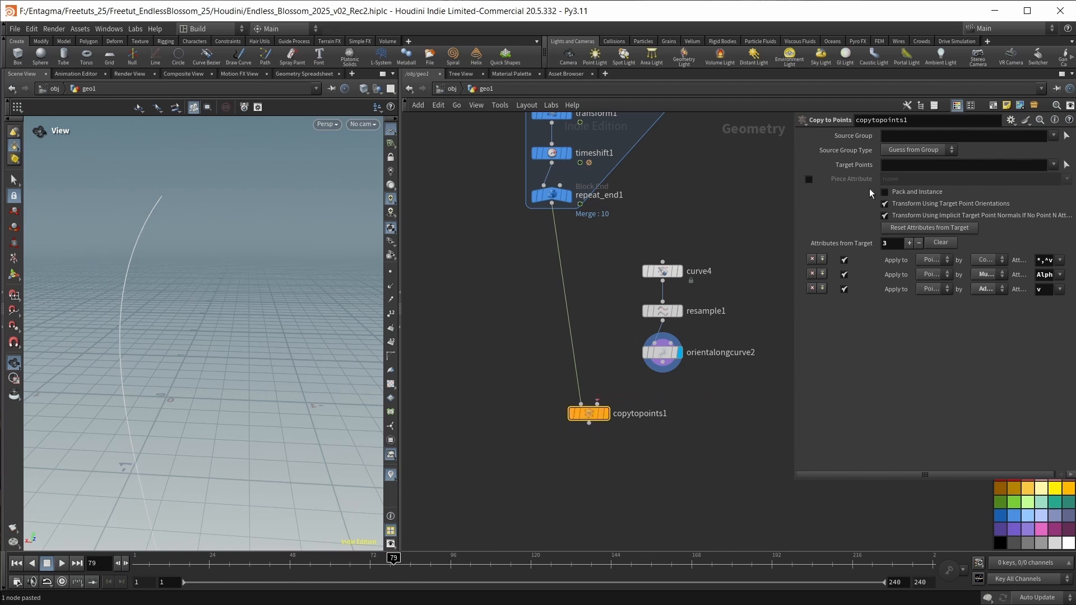
# Set copytopoints1's target points to 0, connect orientalongcurve2 as its second input, and display the copy.
pyautogui.click(902, 165)
pyautogui.press('Return')
pyautogui.click(662, 370)
pyautogui.click(607, 416)
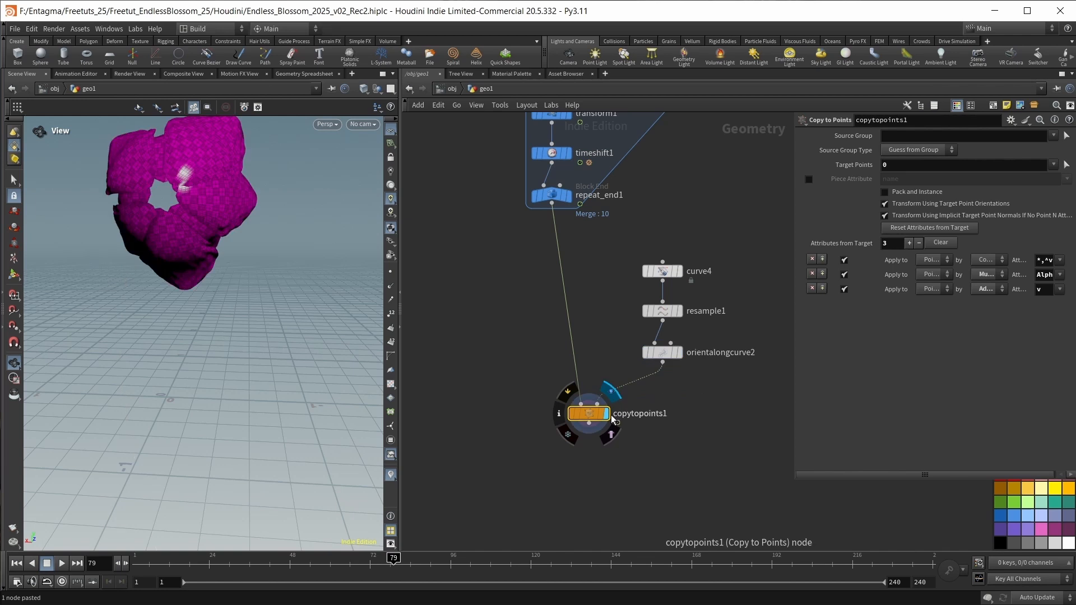
# Template orientalongcurve2 to show the stem curve with the blossom, and frame the whole scene in the viewport.
pyautogui.moveTo(112, 286); pyautogui.dragTo(200, 223)
pyautogui.click(678, 352)
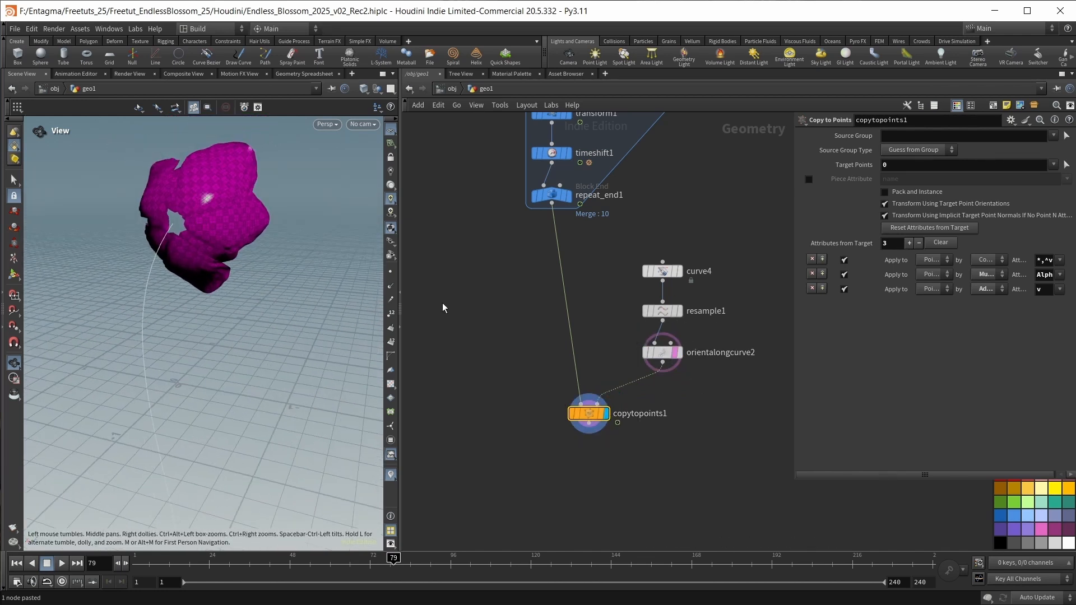
pyautogui.hotkey('space', 'h')
# Insert a Reverse node set to Reverse U between curve4 and resample1.
pyautogui.click(740, 401)
pyautogui.press('Tab')
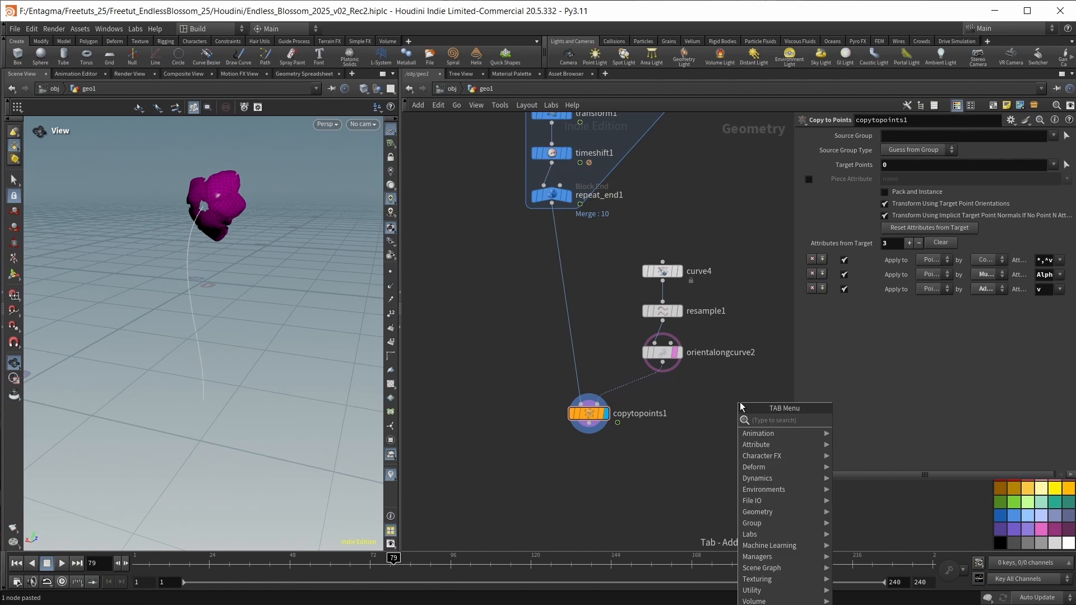
pyautogui.write('resa')
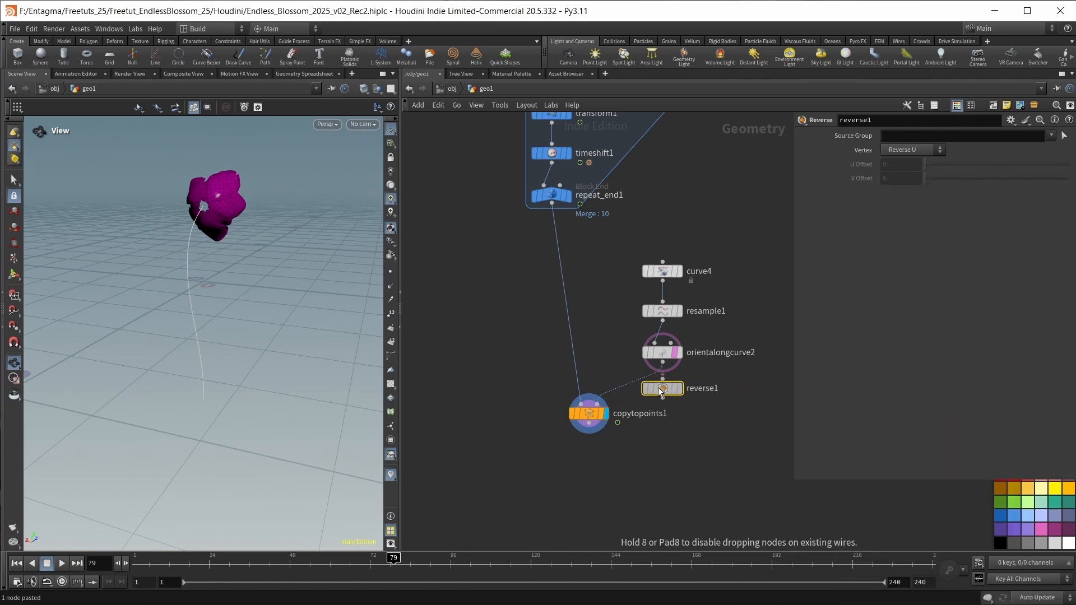
pyautogui.click(650, 386)
pyautogui.moveTo(651, 389); pyautogui.dragTo(662, 297)
pyautogui.moveTo(664, 357)
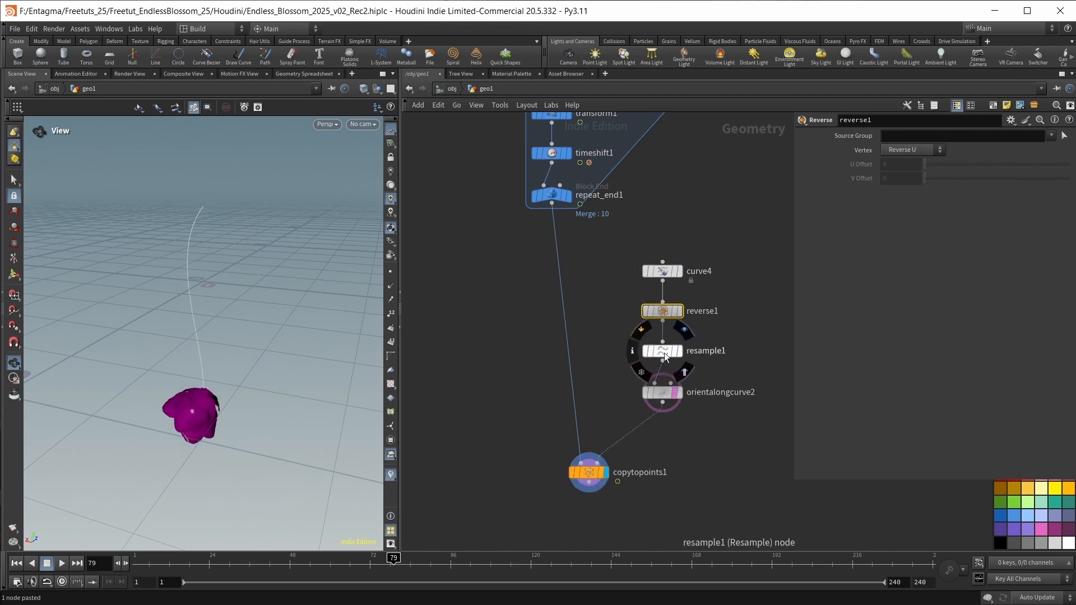
# Inspect where the blossom sits on the reversed curve, and bypass reverse1.
pyautogui.moveTo(209, 389); pyautogui.dragTo(260, 373)
pyautogui.moveTo(153, 418); pyautogui.dragTo(192, 411)
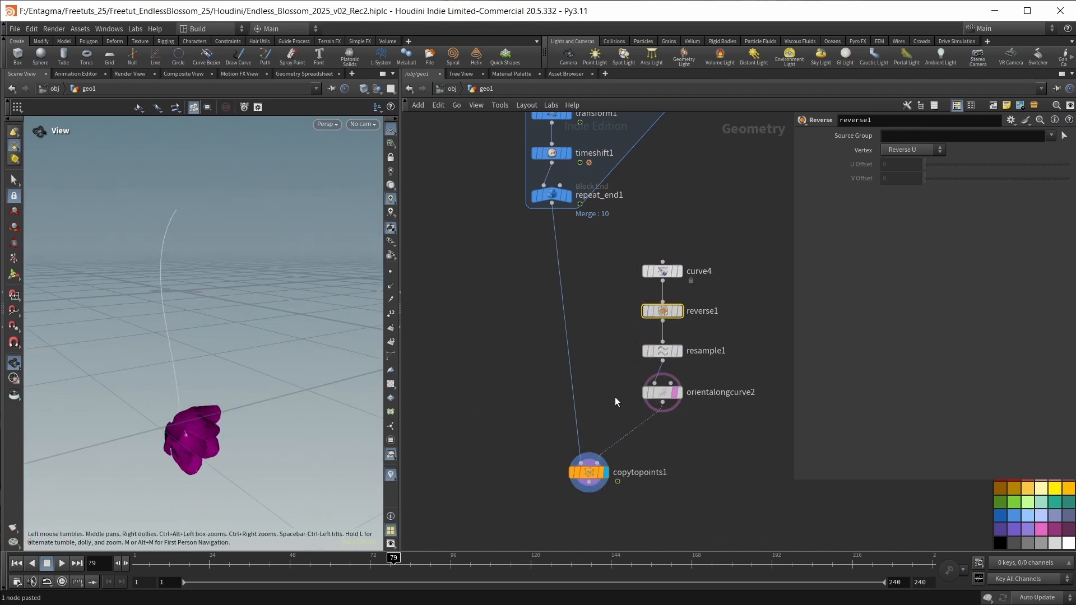
pyautogui.click(645, 311)
# Align copytopoints1 beneath repeat_end1 and move the four curve nodes up beside the connection.
pyautogui.moveTo(584, 476)
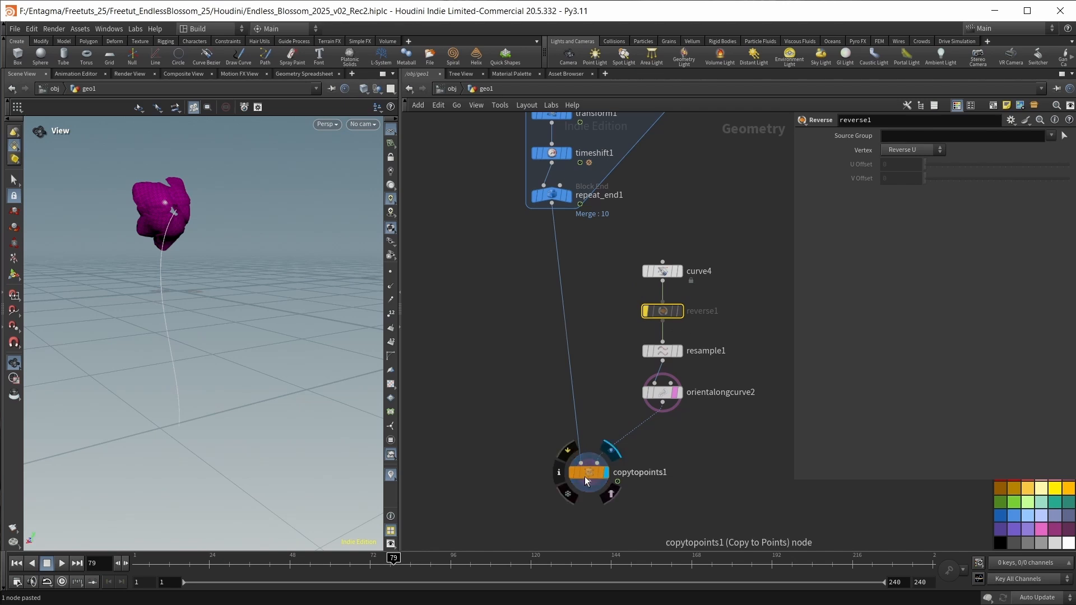
pyautogui.moveTo(584, 479); pyautogui.dragTo(559, 434)
pyautogui.moveTo(721, 425); pyautogui.dragTo(637, 243)
pyautogui.moveTo(561, 431); pyautogui.dragTo(549, 416)
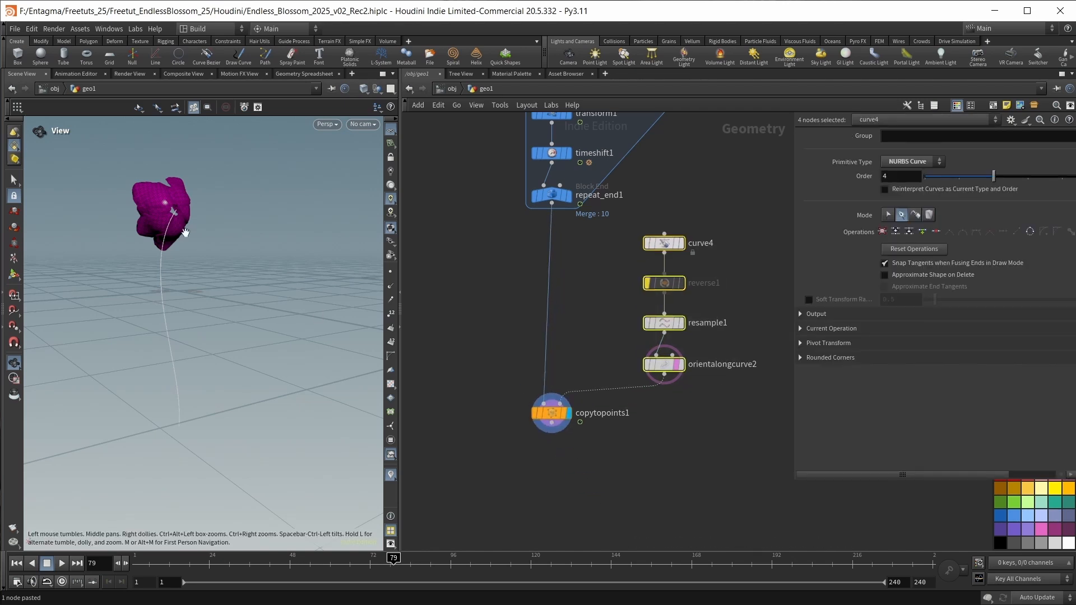
# Insert a Transform node between repeat_end1 and copytopoints1, set its X rotation to -90, and check the blossom's orientation on the stem.
pyautogui.moveTo(203, 193); pyautogui.dragTo(200, 219)
pyautogui.moveTo(200, 218); pyautogui.dragTo(257, 302, button='right')
pyautogui.moveTo(256, 302); pyautogui.dragTo(221, 305)
pyautogui.click(577, 309)
pyautogui.press('Tab')
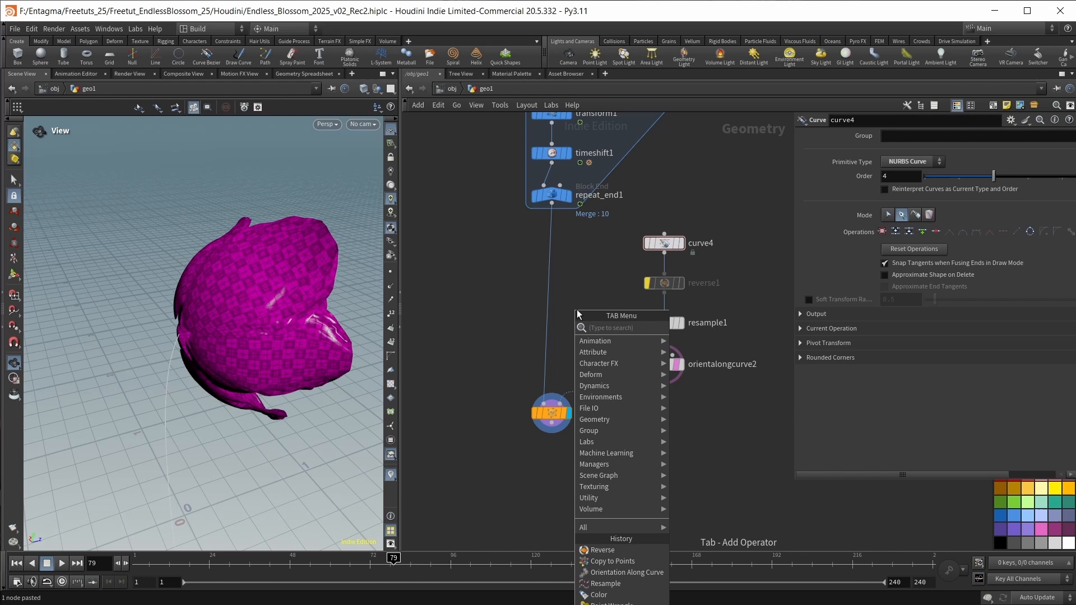
pyautogui.write('tra')
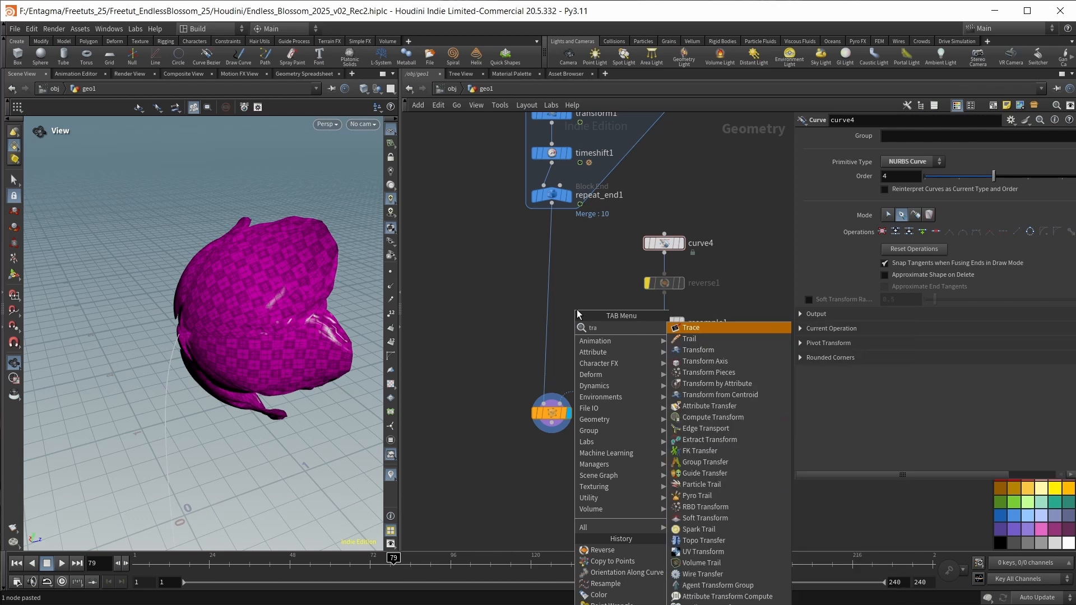
pyautogui.write('n')
pyautogui.press('Return')
pyautogui.click(577, 310)
pyautogui.moveTo(576, 311); pyautogui.dragTo(542, 361)
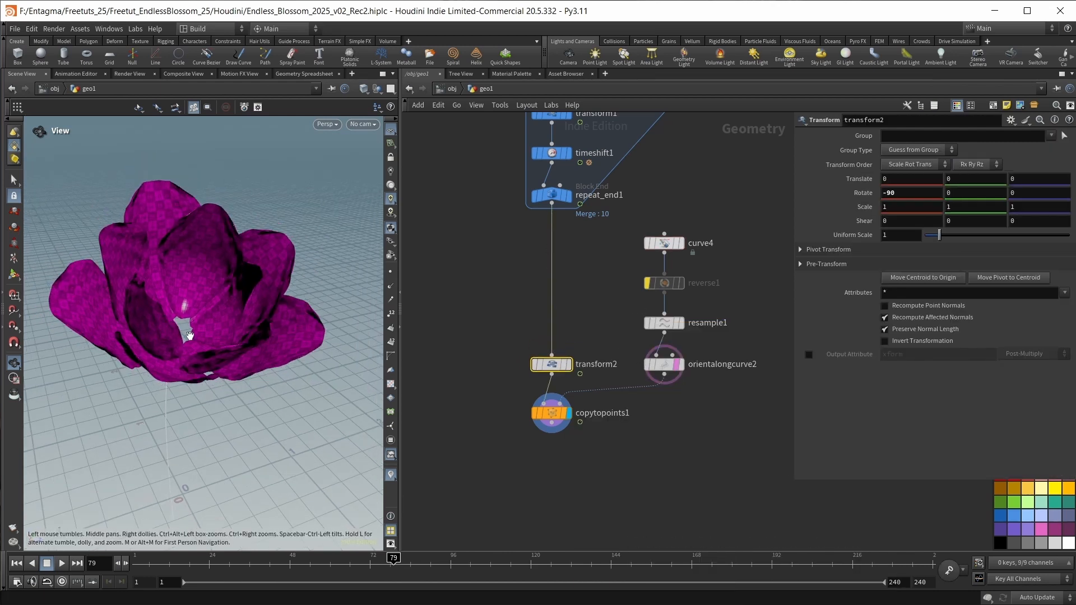
pyautogui.moveTo(190, 336); pyautogui.dragTo(184, 275)
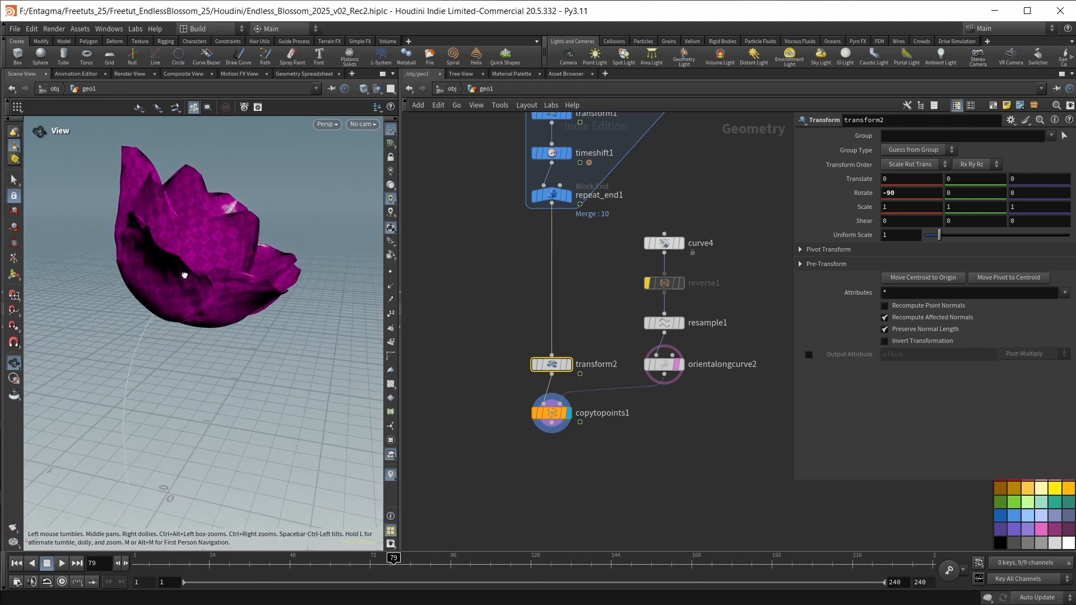
pyautogui.moveTo(211, 233); pyautogui.dragTo(285, 310)
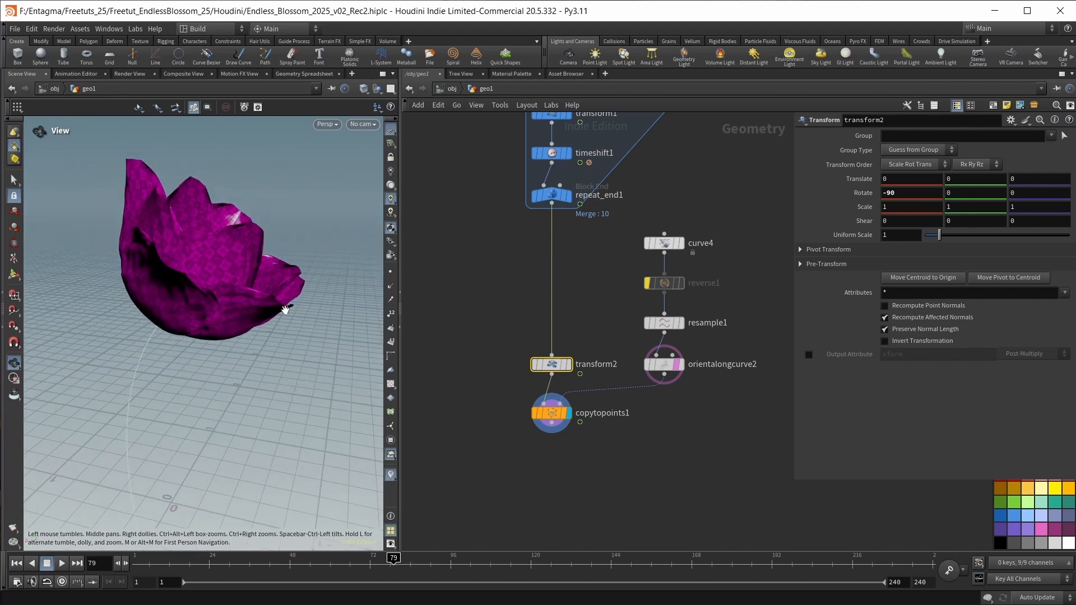
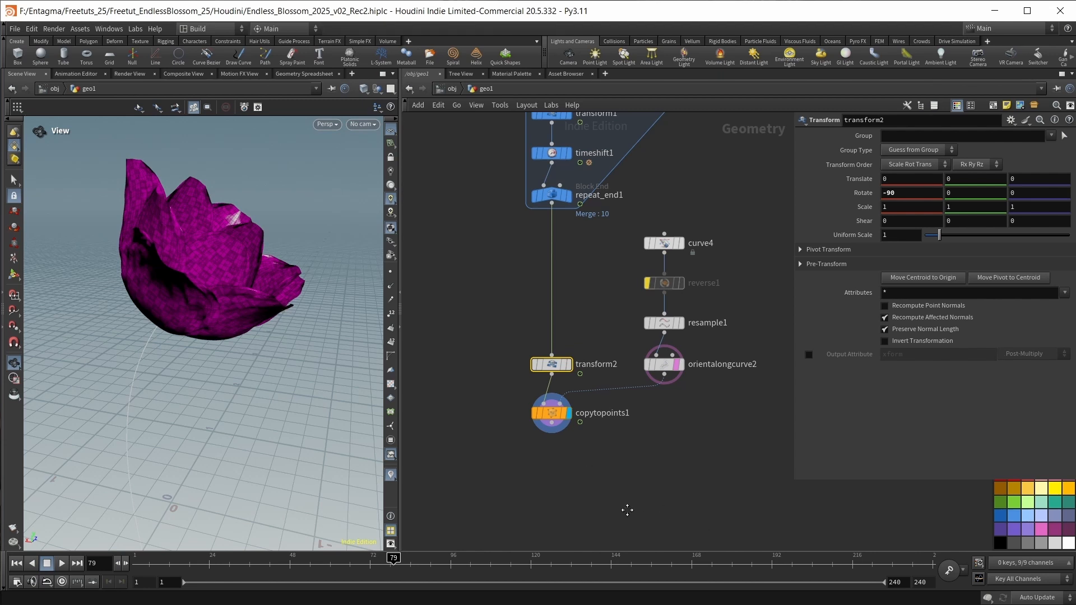
# Add a Blast node beneath copytopoints1 that keeps only the vellumsrc group, and check the remaining petals around frames 96 to 104.
pyautogui.moveTo(626, 509); pyautogui.dragTo(624, 436, button='middle')
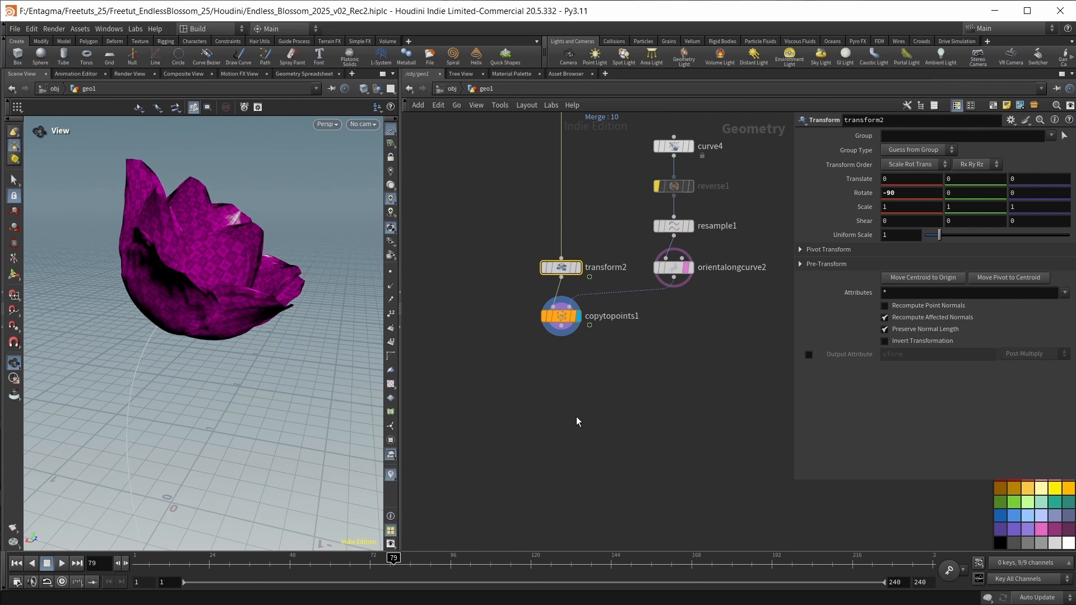
pyautogui.press('Tab')
pyautogui.write('b')
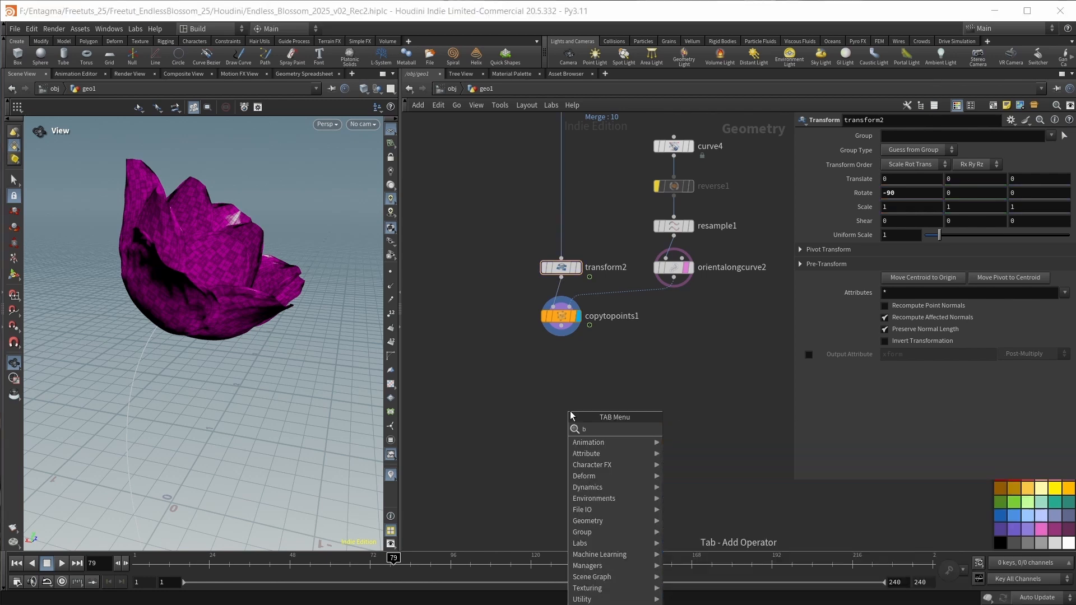
pyautogui.press('Return')
pyautogui.click(570, 411)
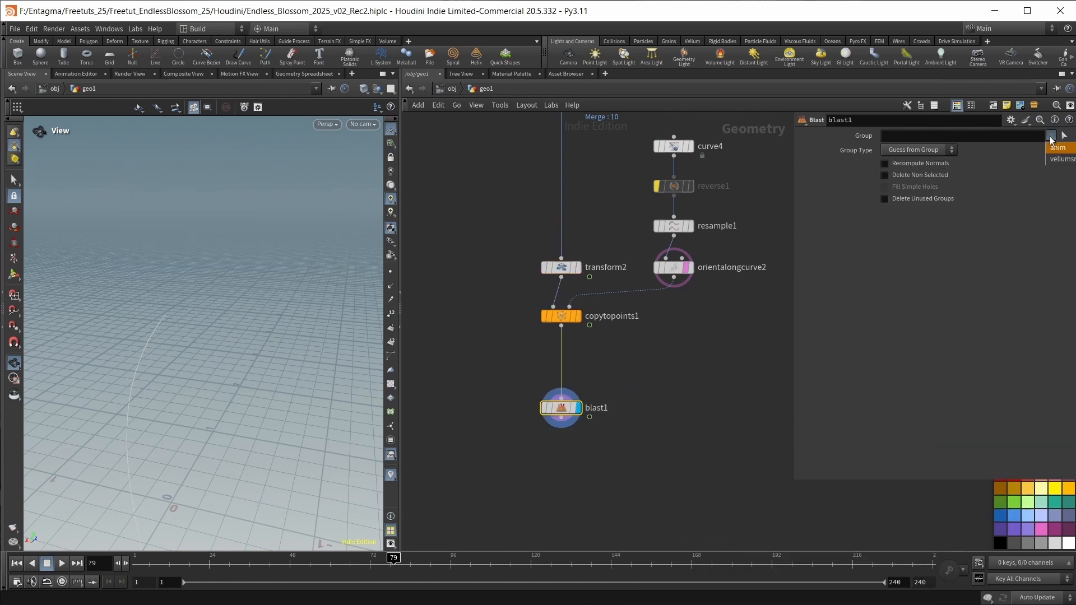
pyautogui.click(1051, 136)
pyautogui.click(1049, 162)
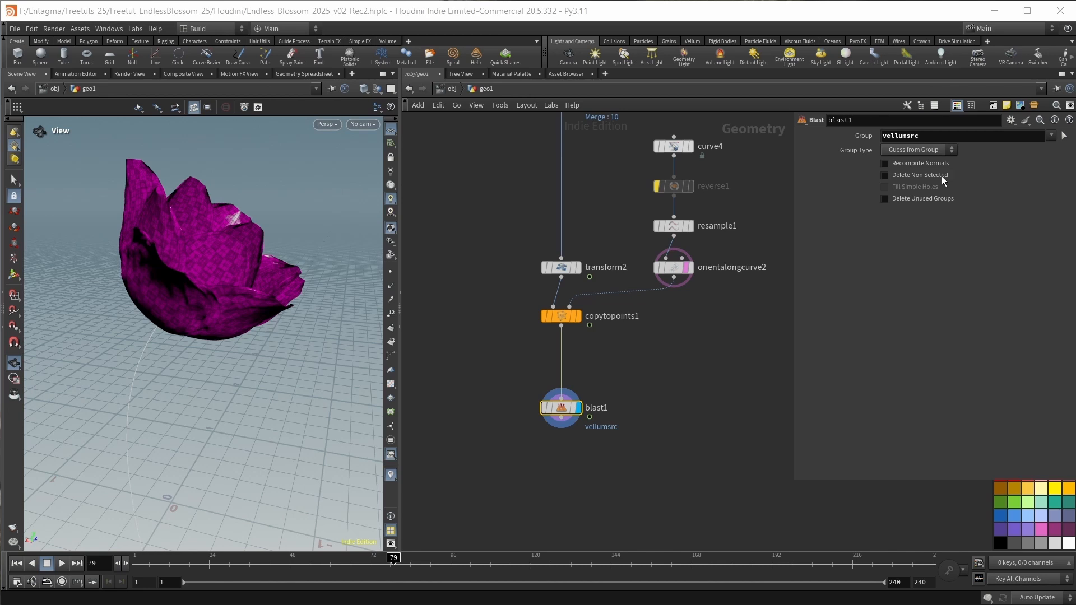
pyautogui.click(941, 176)
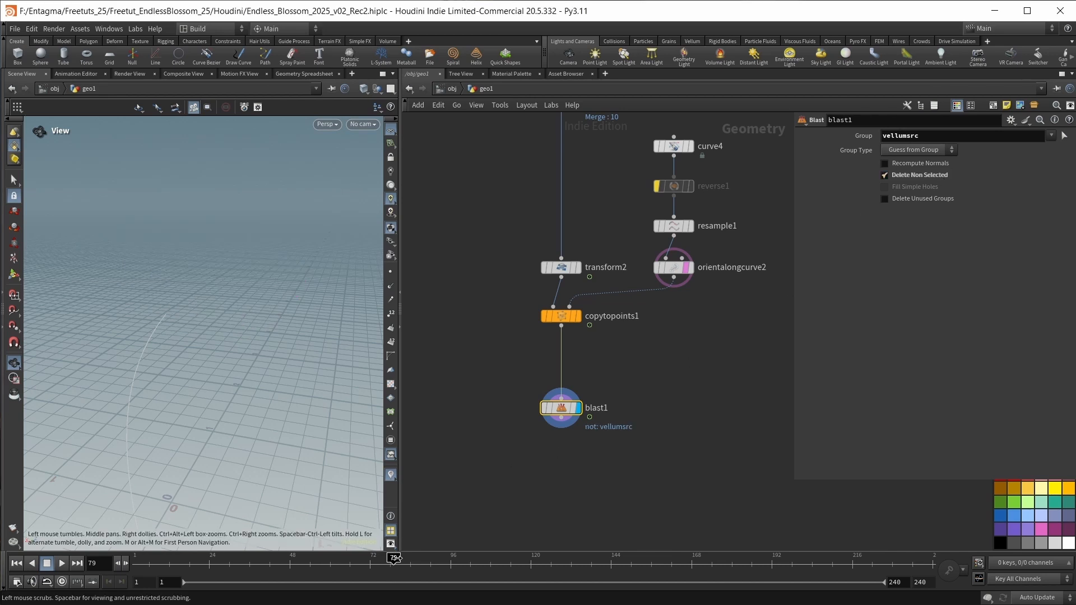
pyautogui.moveTo(394, 559); pyautogui.dragTo(450, 559)
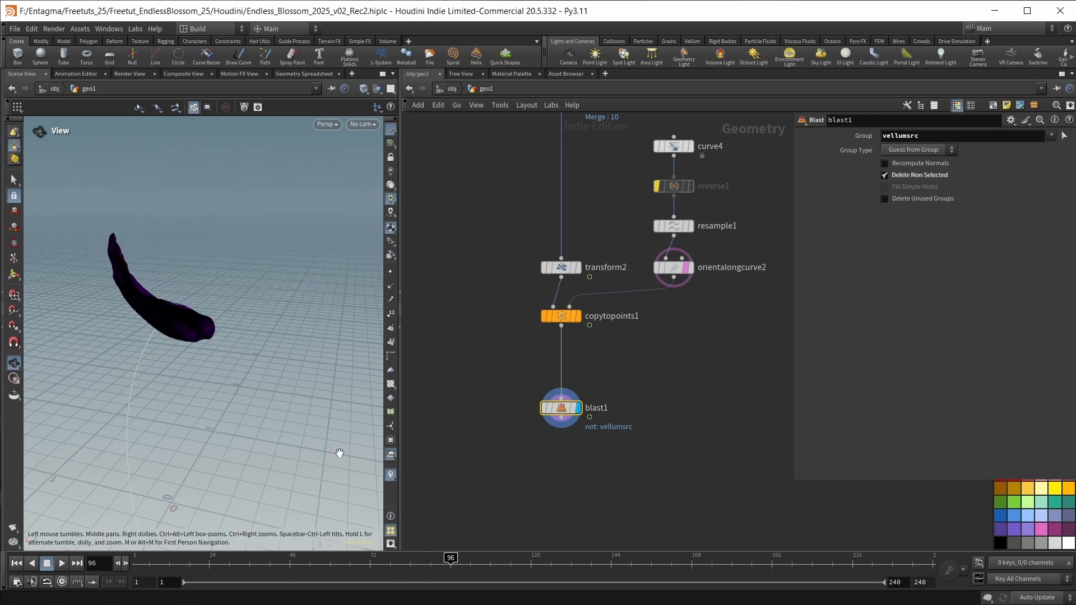
pyautogui.moveTo(259, 312); pyautogui.dragTo(190, 308)
pyautogui.moveTo(456, 557); pyautogui.dragTo(481, 557)
pyautogui.moveTo(181, 290); pyautogui.dragTo(219, 295)
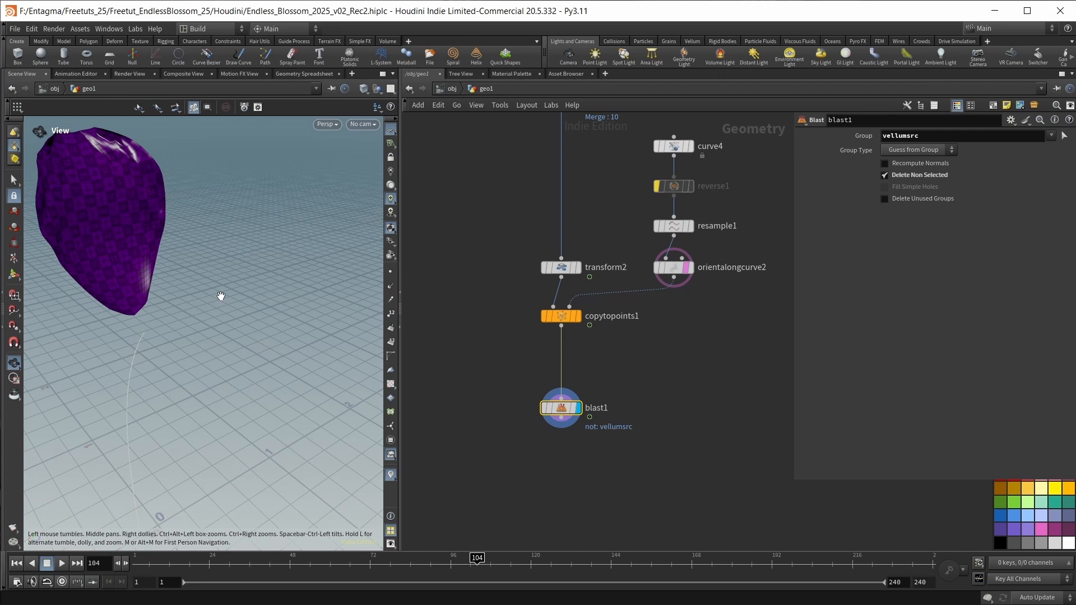
# Add a Vellum Constraints cloth node fed by blast1 and display it.
pyautogui.moveTo(634, 449); pyautogui.dragTo(663, 361, button='middle')
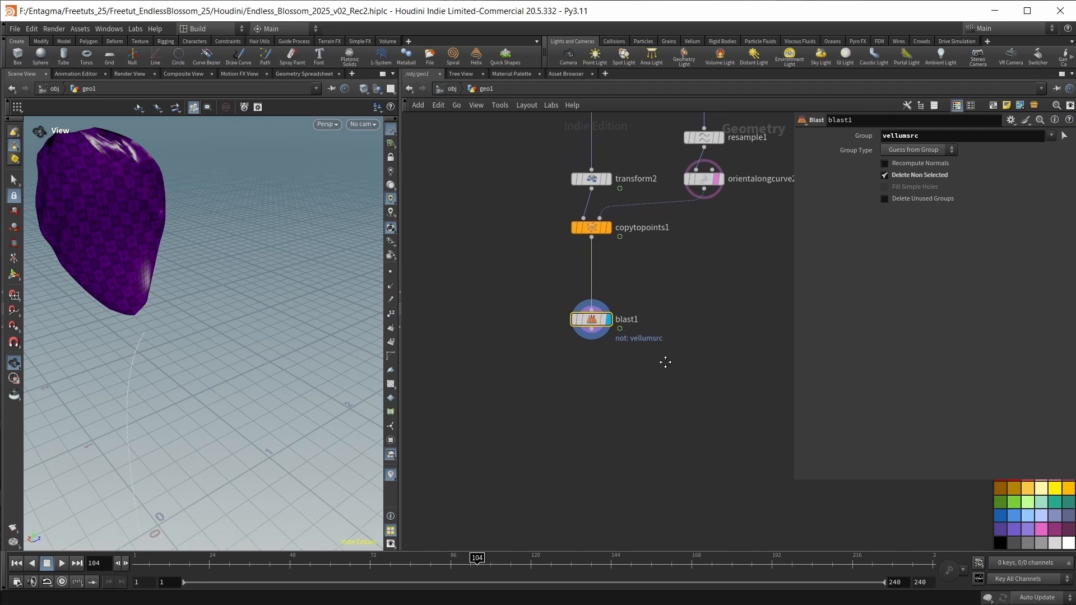
pyautogui.press('Tab')
pyautogui.write('vell')
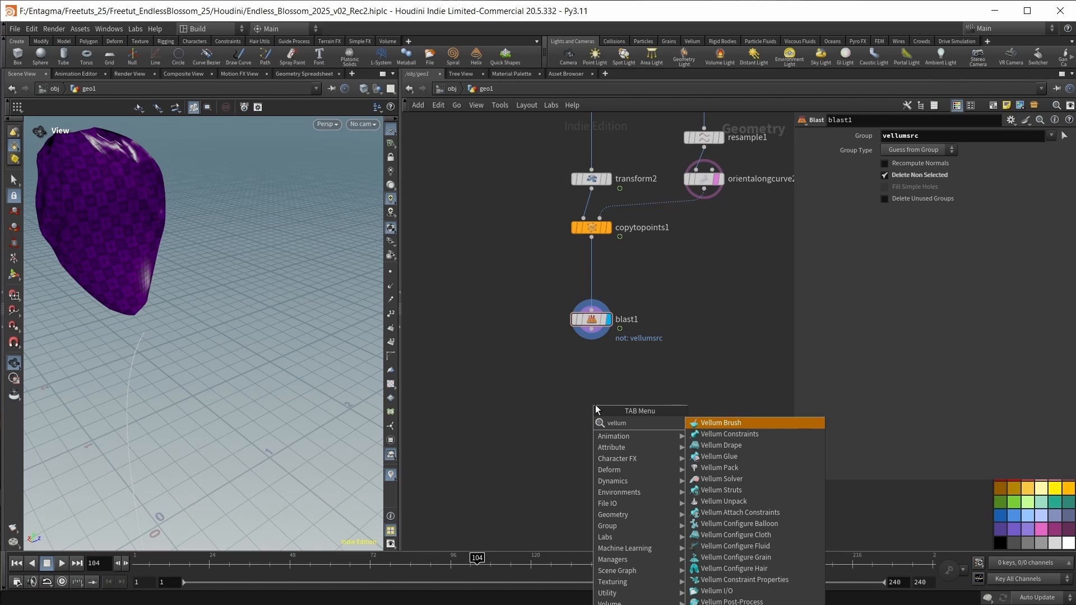
pyautogui.write('um cloth')
pyautogui.press('Return')
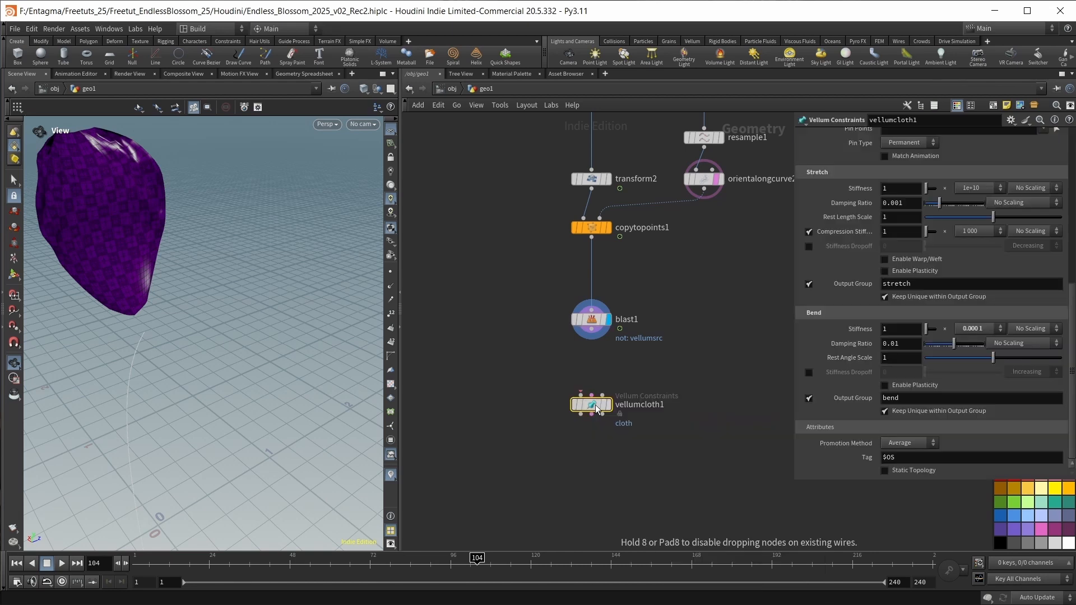
pyautogui.press('Return')
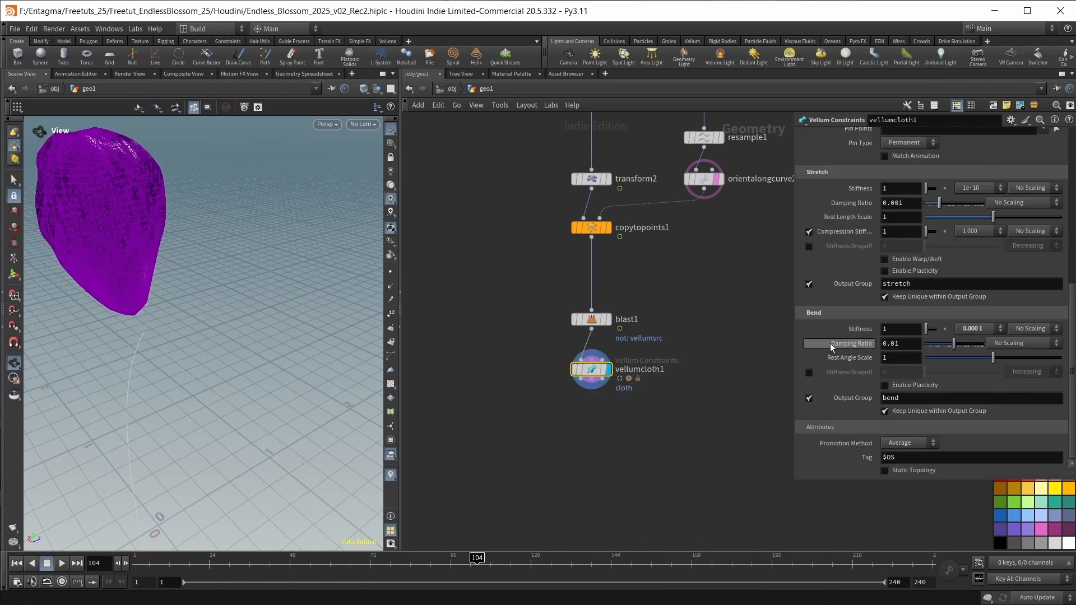
# Set the bend stiffness multiplier of vellumcloth1 to 100.
pyautogui.scroll(2, 822, 345)
pyautogui.scroll(-2, 821, 345)
pyautogui.click(981, 329)
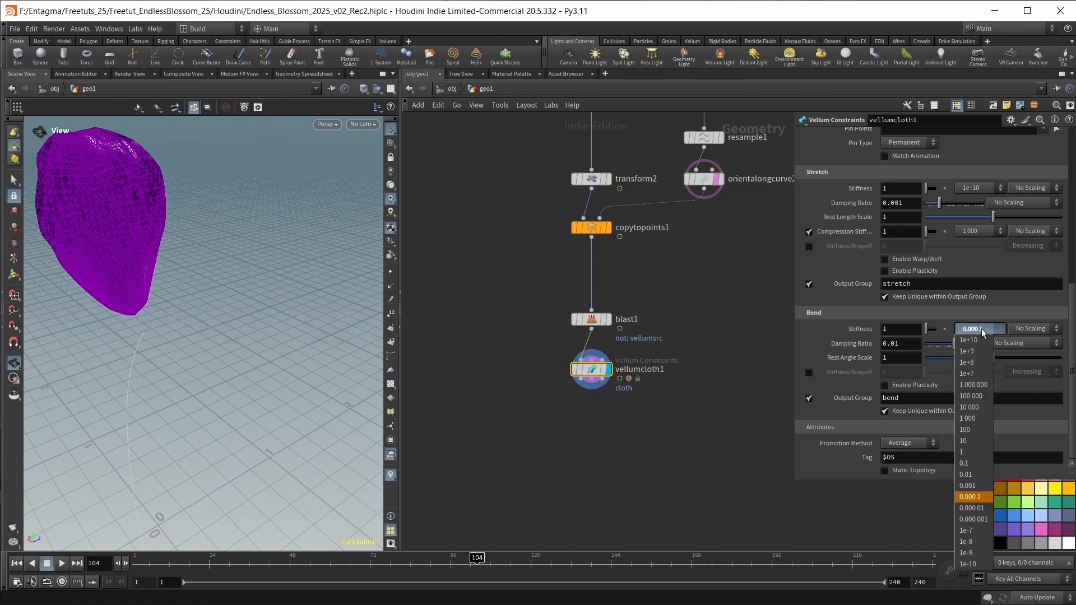
pyautogui.click(964, 430)
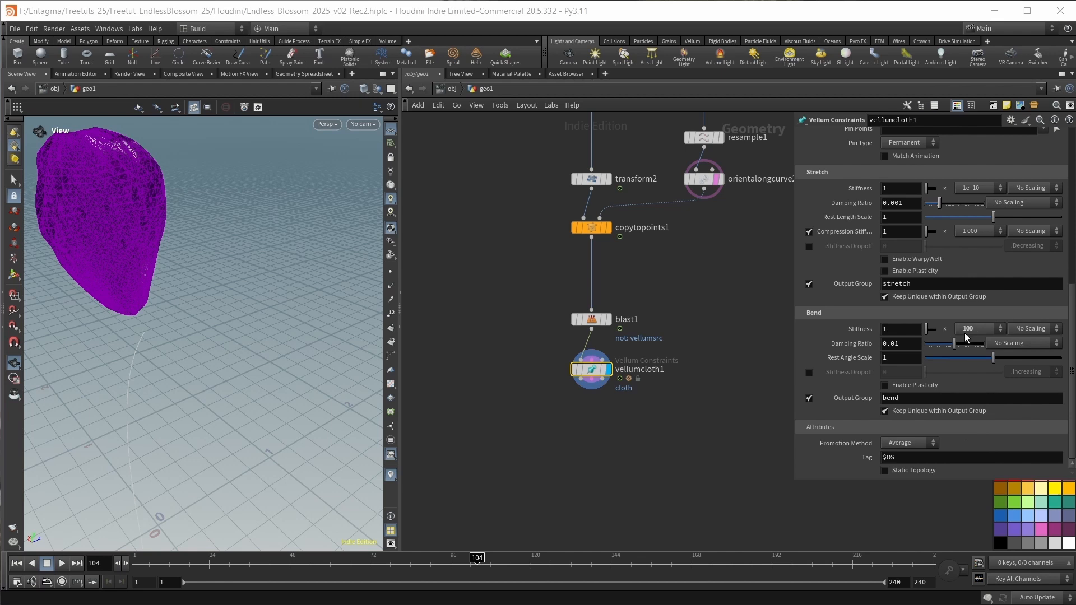
# Connect two Null nodes named GEO and CON to the geometry and constraint outputs of vellumcloth1.
pyautogui.press('Tab')
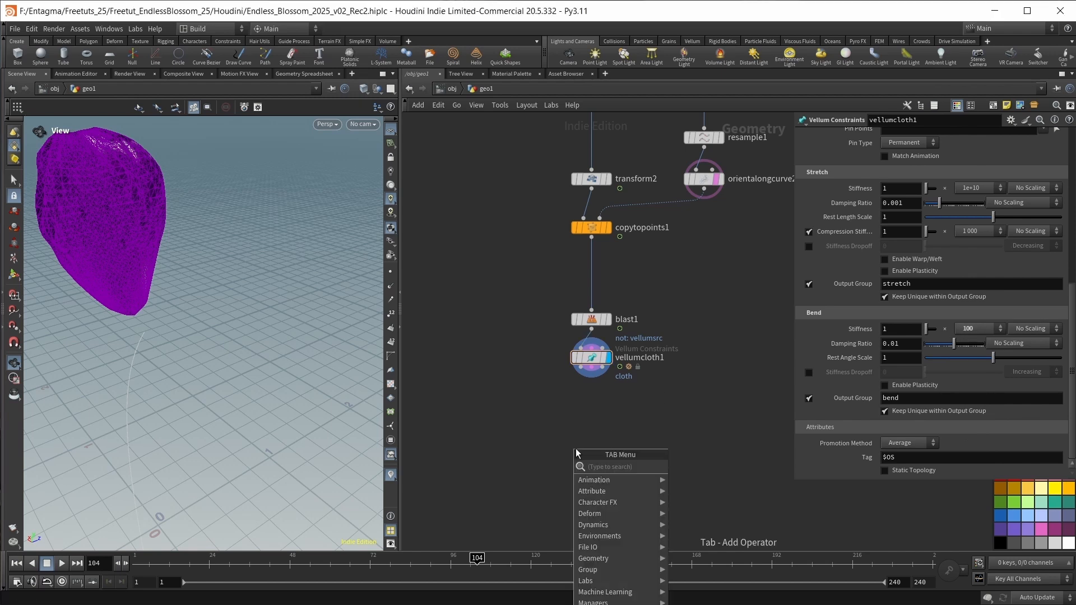
pyautogui.write('nul')
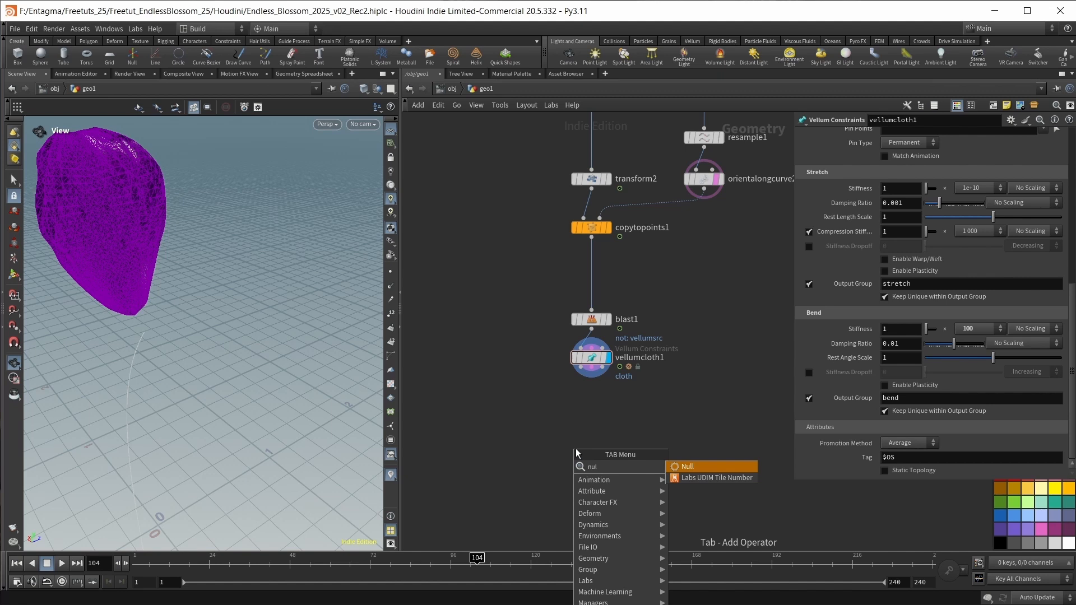
pyautogui.press('Return')
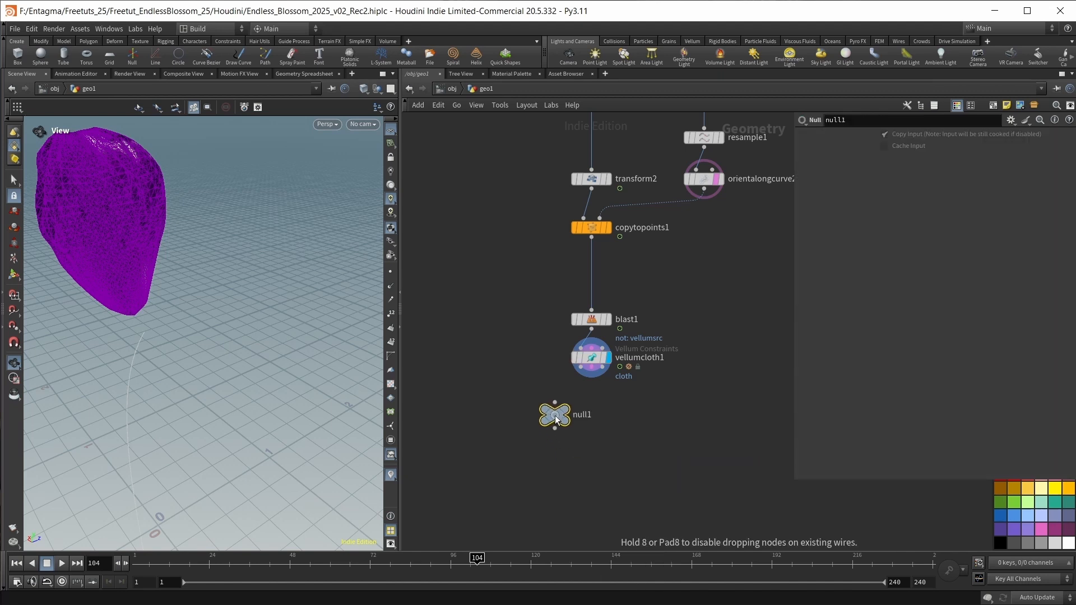
pyautogui.click(555, 418)
pyautogui.moveTo(580, 368); pyautogui.dragTo(555, 402)
pyautogui.click(585, 415)
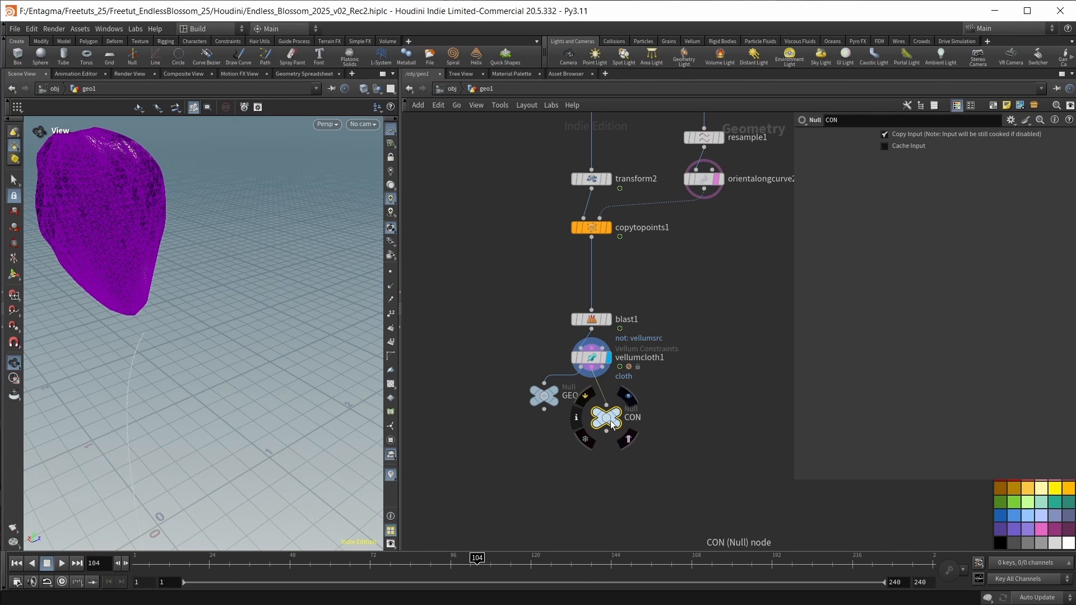
pyautogui.moveTo(610, 419); pyautogui.dragTo(616, 415)
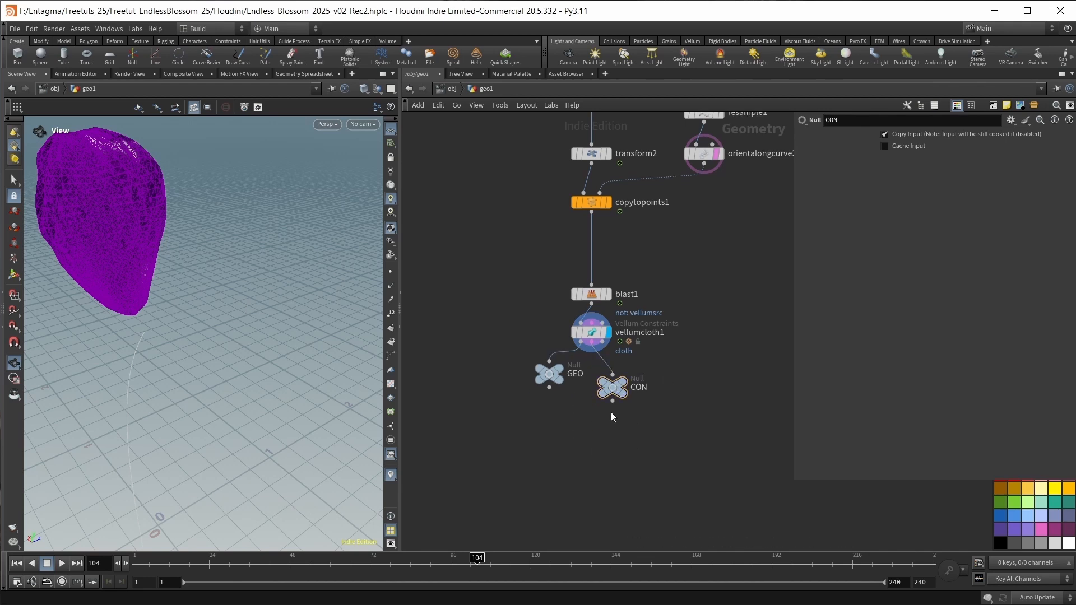
# Add a Vellum Solver below GEO and CON, feed its first two inputs from an unconnected Null, and display the solver at frame 1.
pyautogui.press('Tab')
pyautogui.write('solv')
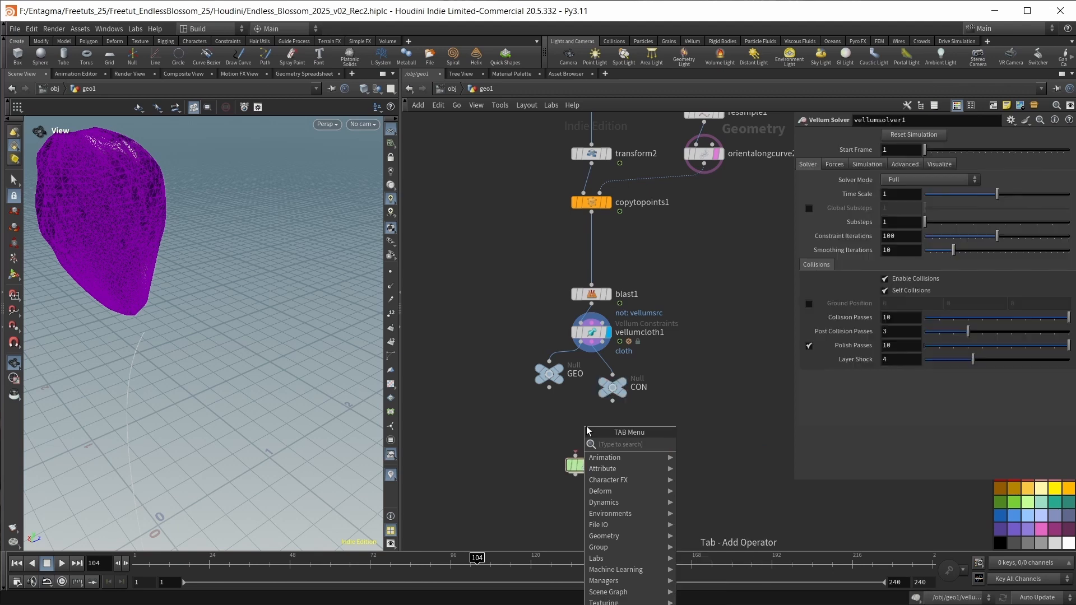
pyautogui.write('null')
pyautogui.press('Return')
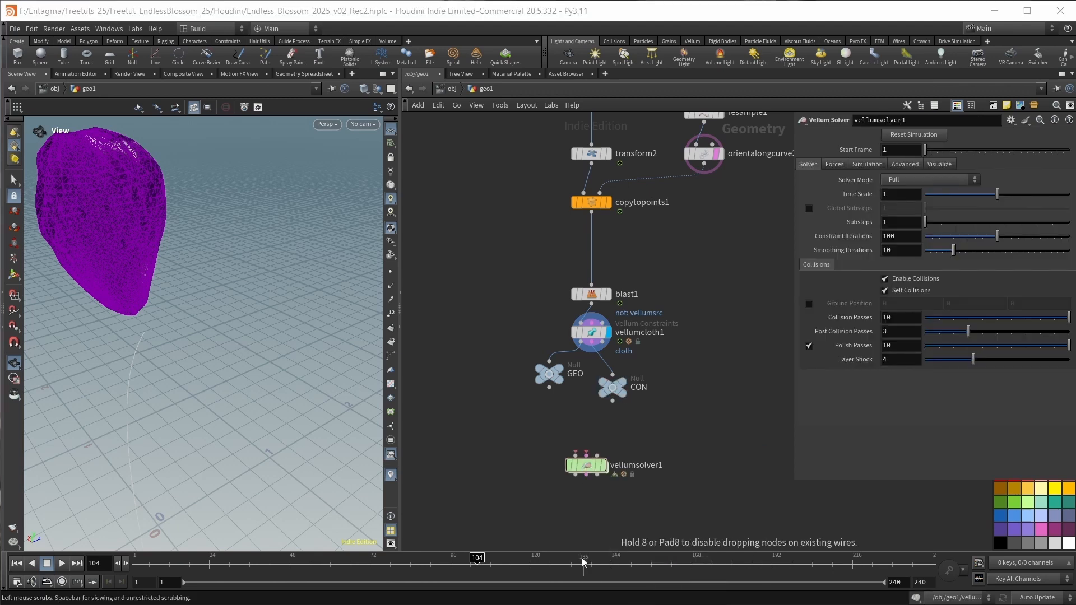
pyautogui.click(580, 415)
pyautogui.scroll(3, 588, 433)
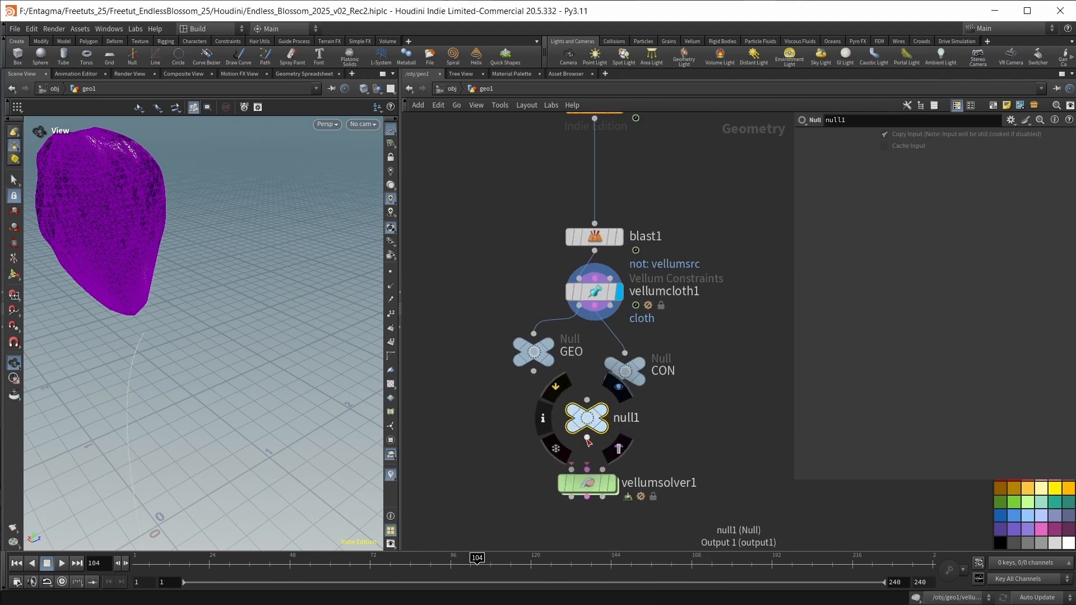
pyautogui.moveTo(587, 436); pyautogui.dragTo(587, 469)
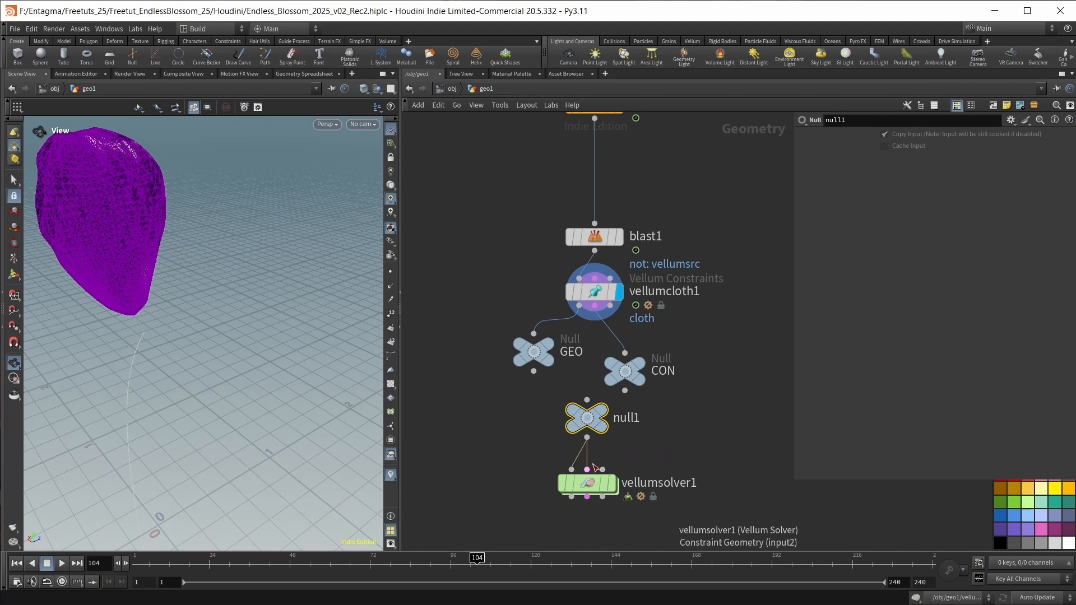
pyautogui.scroll(-2, 638, 452)
pyautogui.moveTo(638, 452); pyautogui.dragTo(636, 435, button='middle')
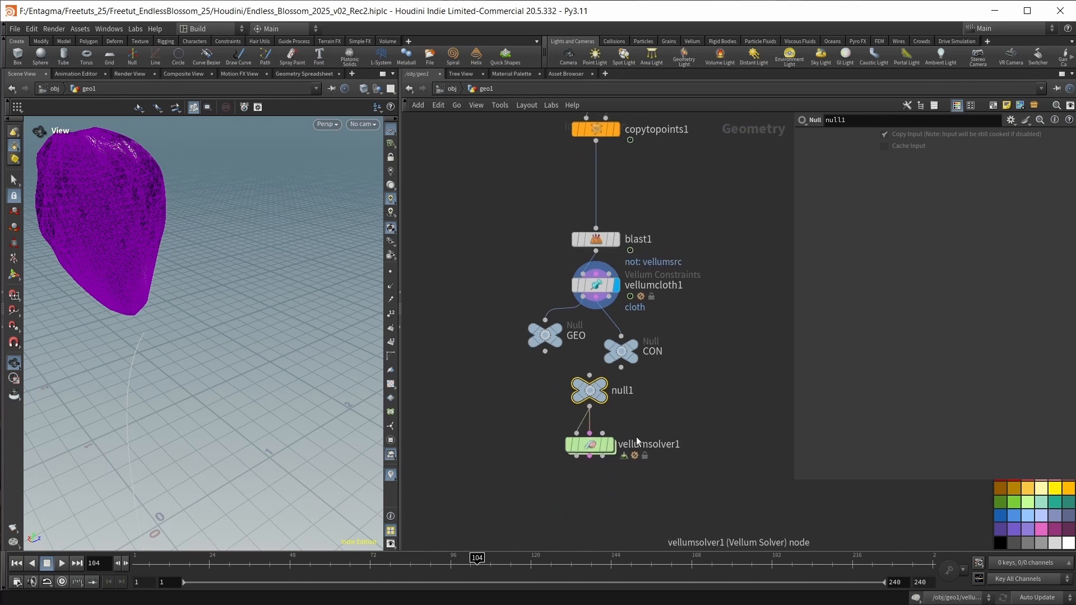
pyautogui.click(611, 446)
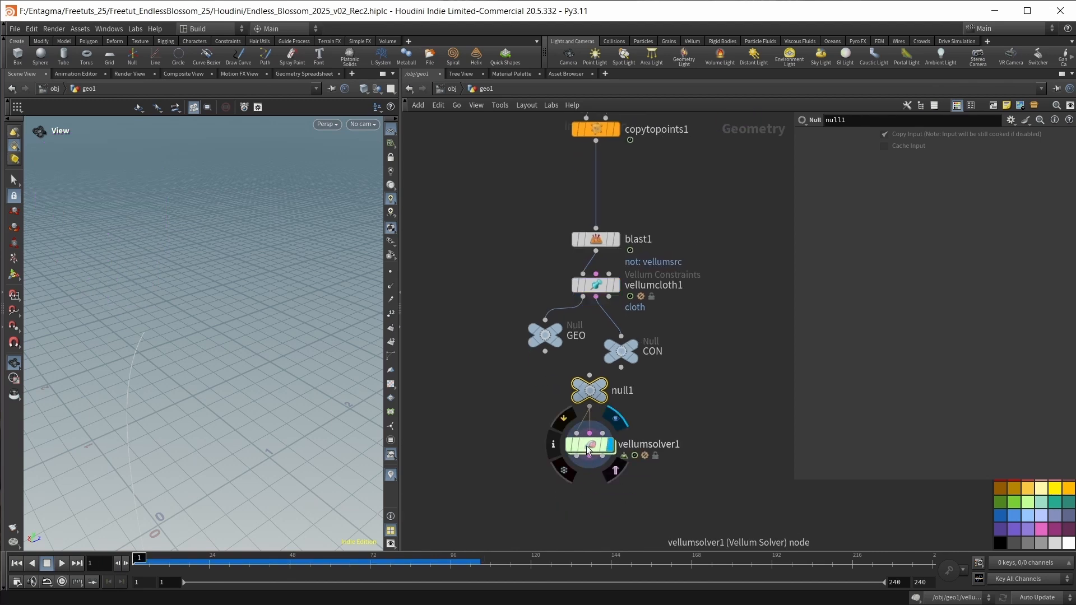
# Inside the solver's forces network, add a Vellum Source node and wire it into the SOURCE output.
pyautogui.doubleClick(587, 448)
pyautogui.press('Tab')
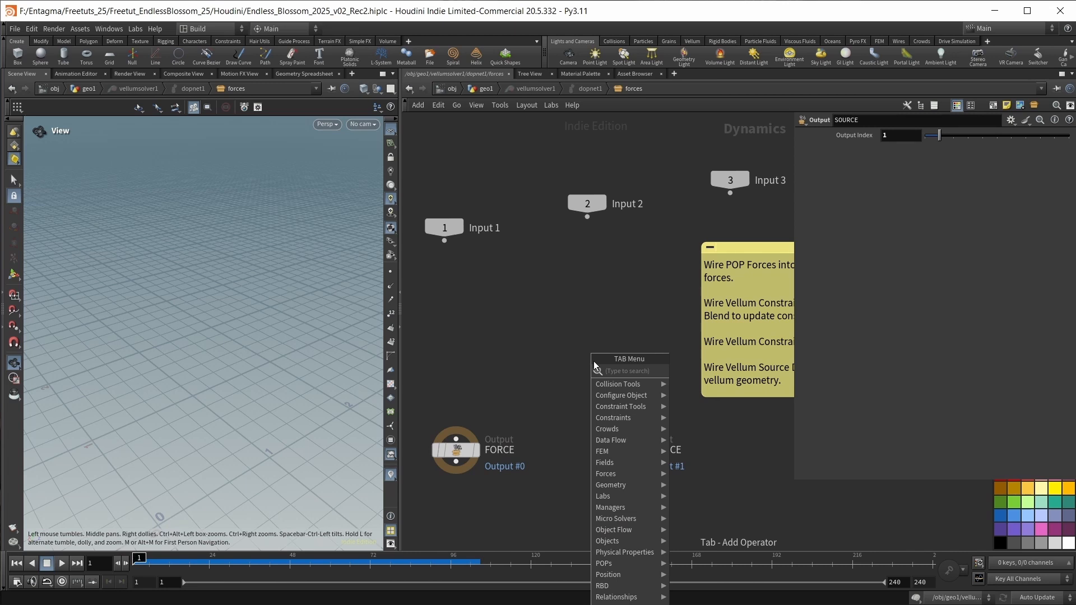
pyautogui.write('vellumsou')
pyautogui.press('Return')
pyautogui.click(633, 344)
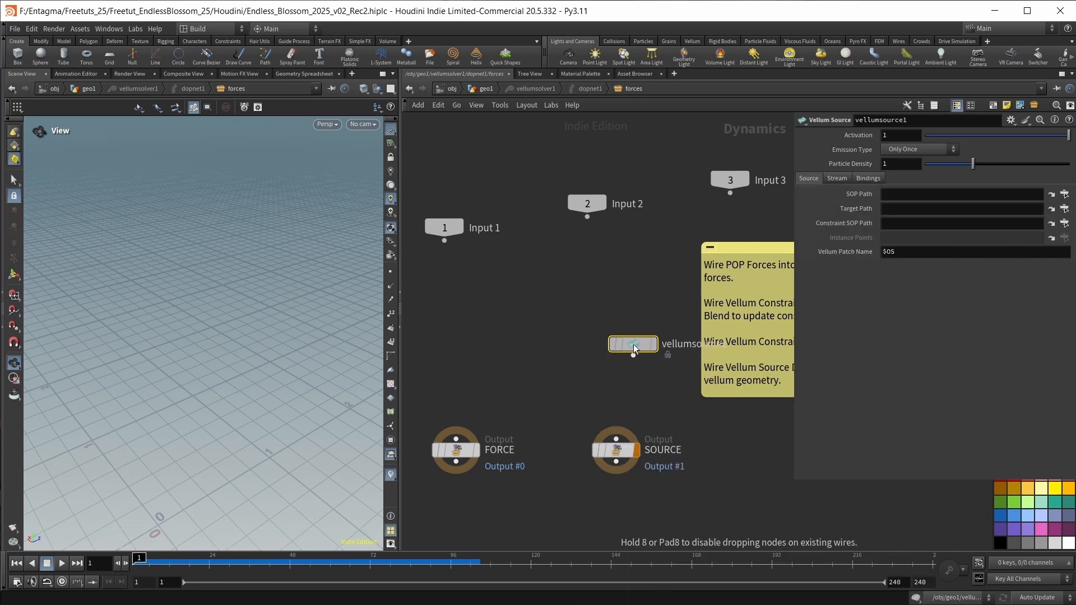
pyautogui.moveTo(633, 344); pyautogui.dragTo(616, 333)
pyautogui.click(616, 345)
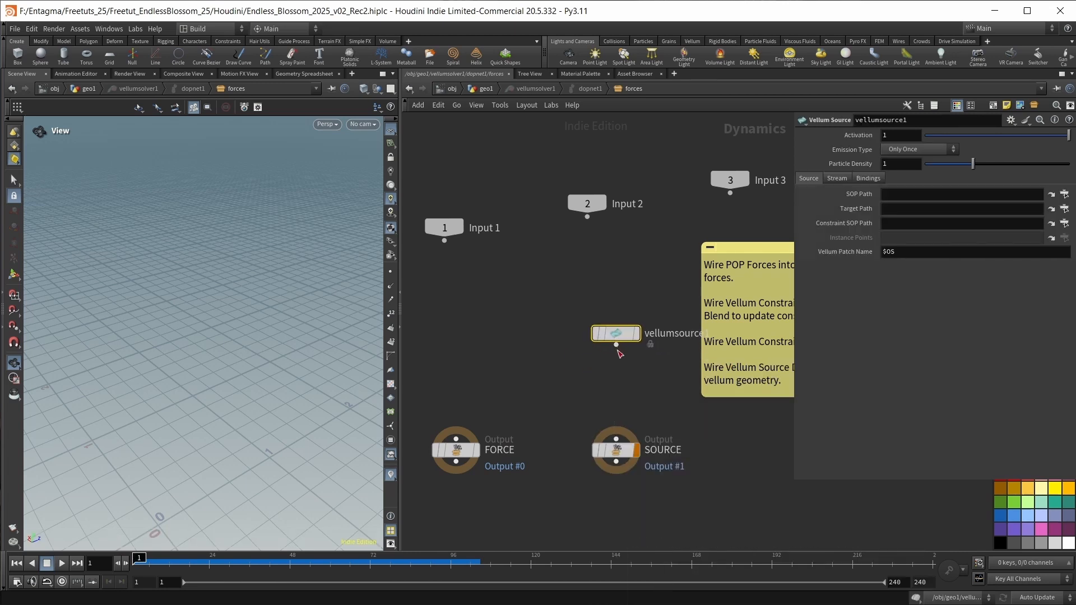
pyautogui.click(620, 447)
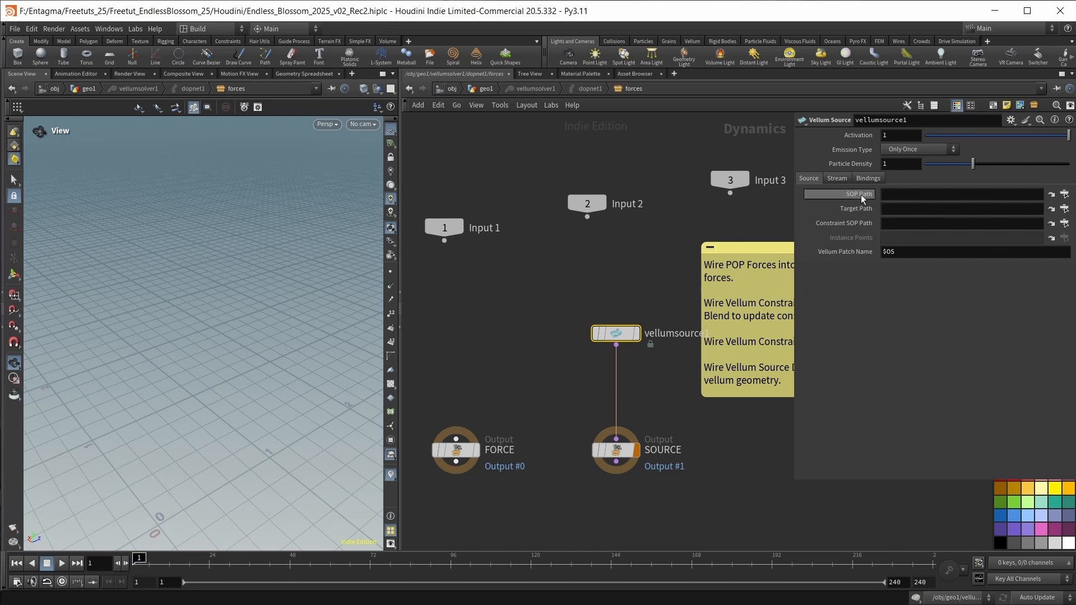
# Set the Vellum Source's SOP Path to /obj/geo1/GEO and its Constraint SOP Path to the CON null.
pyautogui.click(1064, 208)
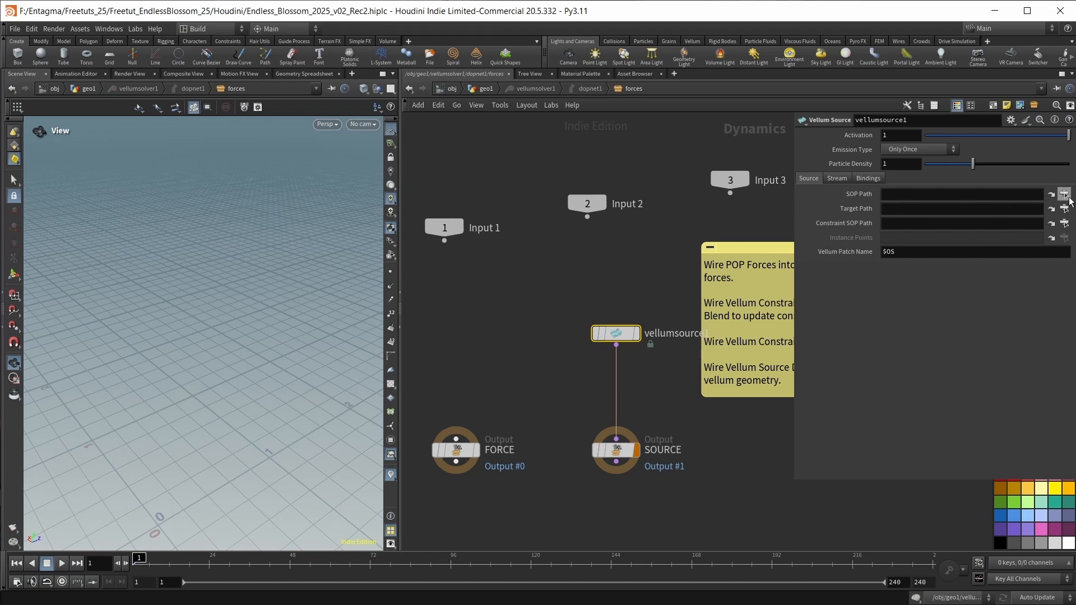
pyautogui.click(520, 250)
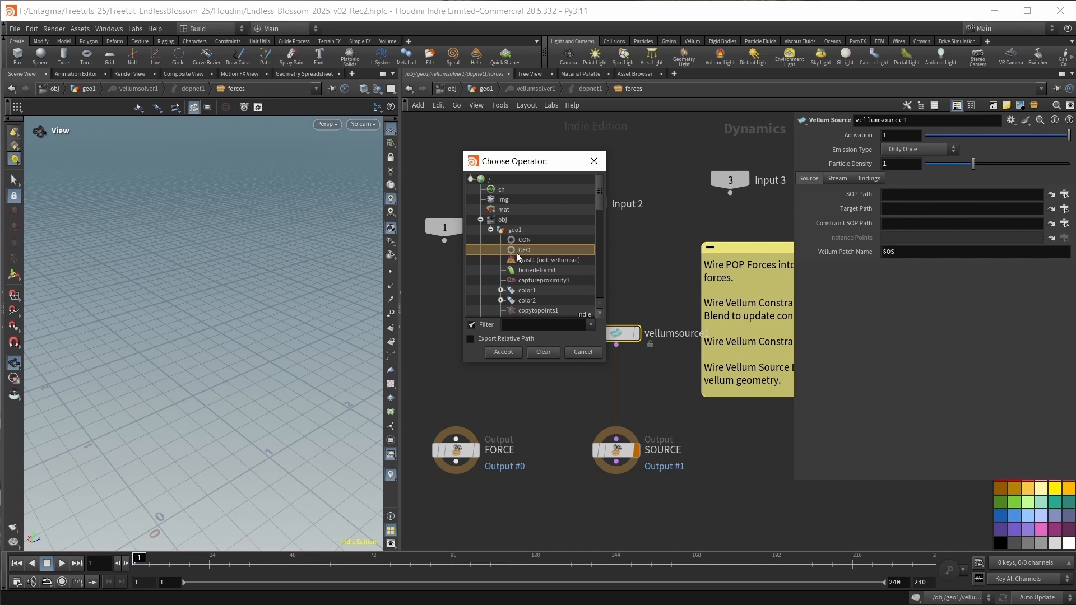
pyautogui.click(510, 348)
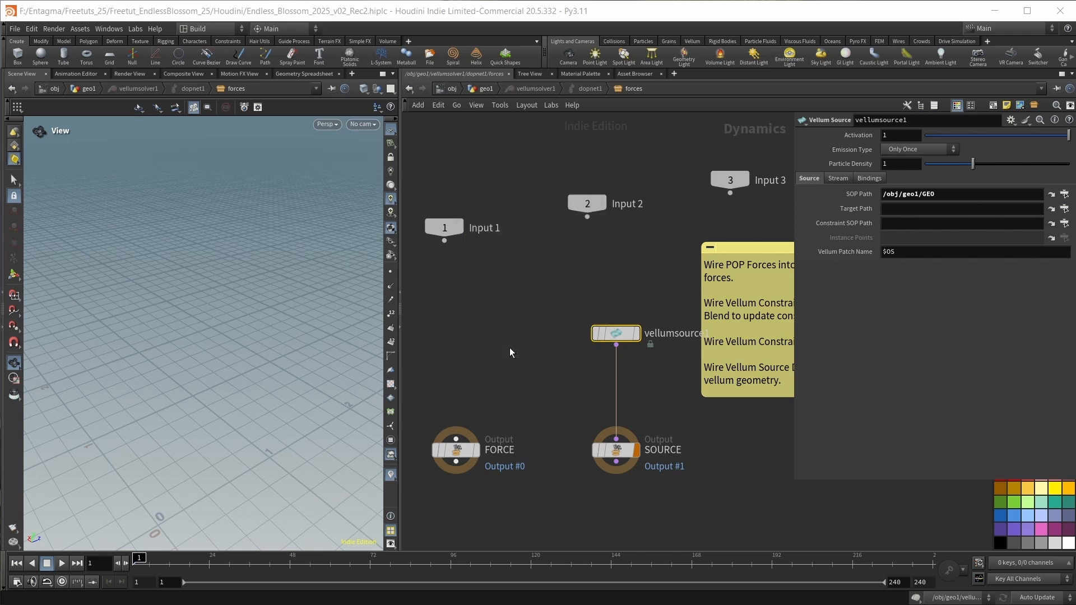
pyautogui.click(1064, 223)
pyautogui.moveTo(1056, 128); pyautogui.dragTo(476, 188)
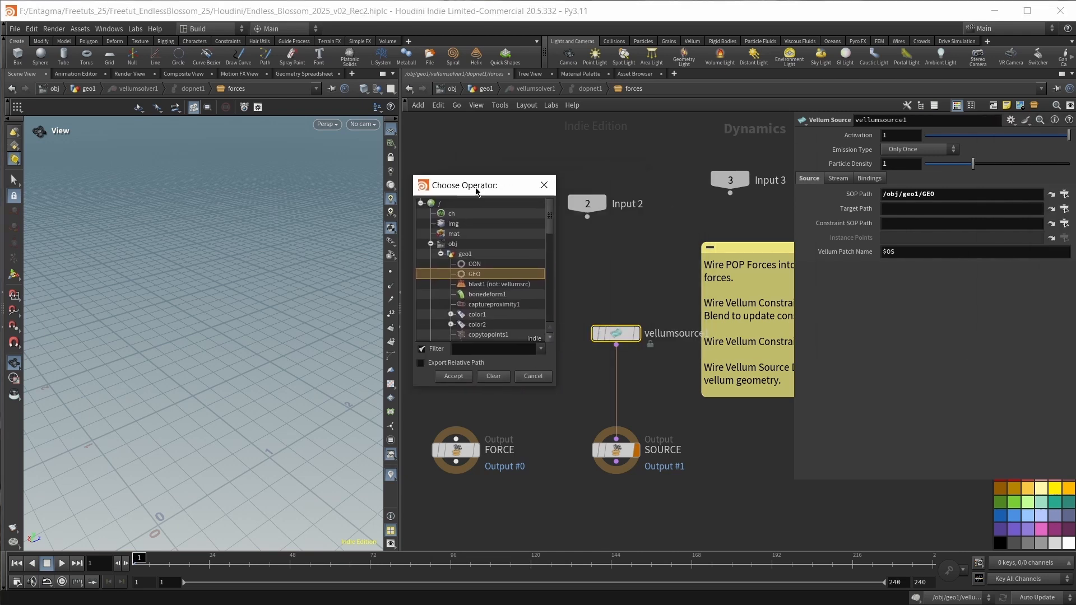
pyautogui.click(481, 264)
pyautogui.click(455, 376)
# Return to the geo1 network, play the Vellum simulation, and rewind to frame 1.
pyautogui.press('u')
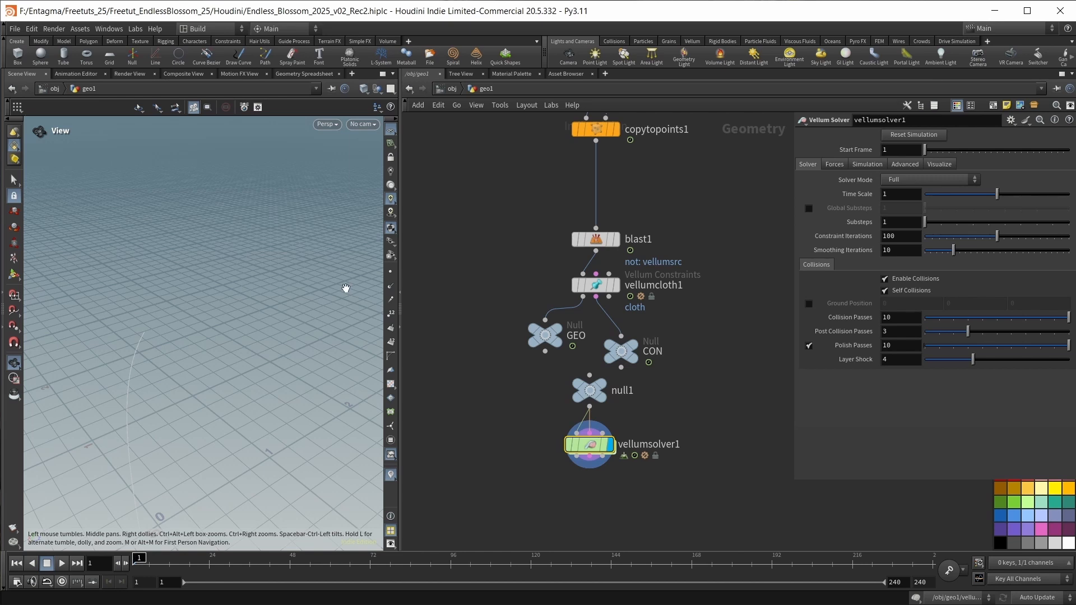
pyautogui.press('Up')
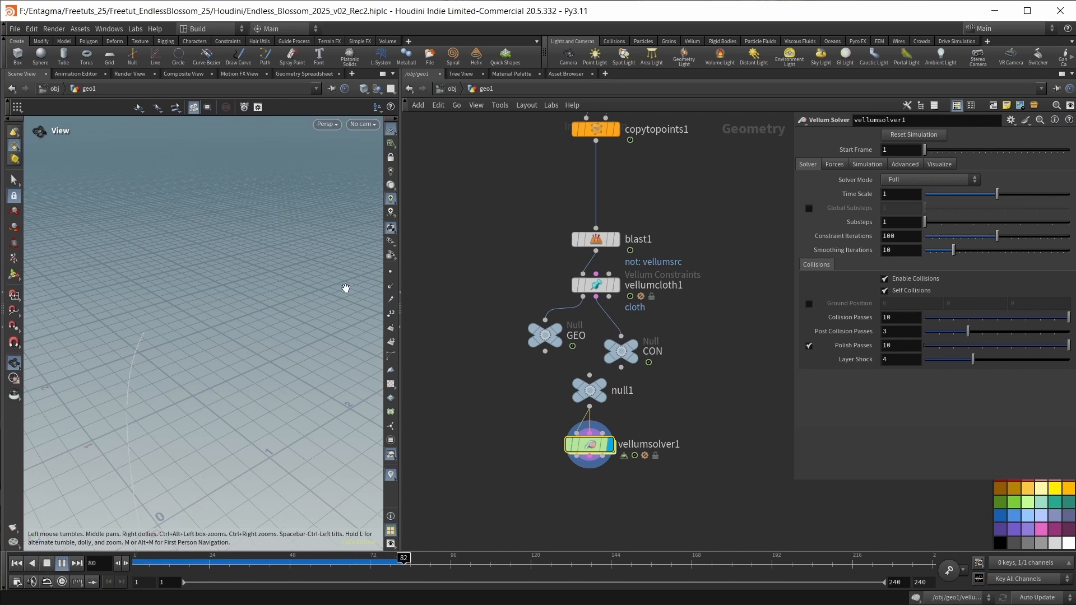
pyautogui.hotkey('ctrl', 'Up')
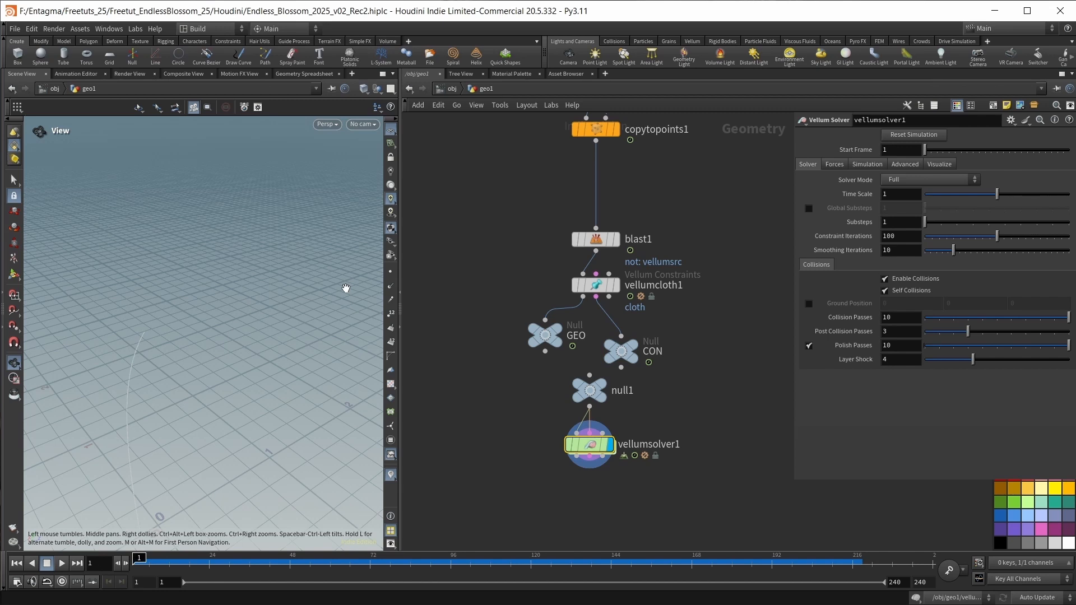
# Set the Vellum Source's Emission Type to Each Frame, and play the simulation from the geo1 network before rewinding to frame 1.
pyautogui.doubleClick(576, 444)
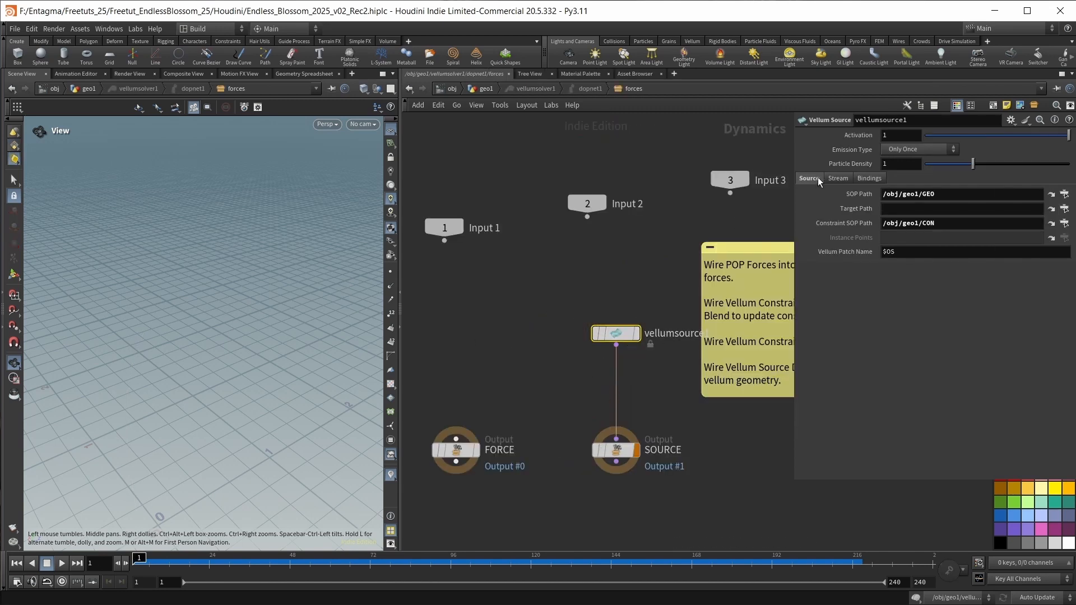
pyautogui.click(902, 150)
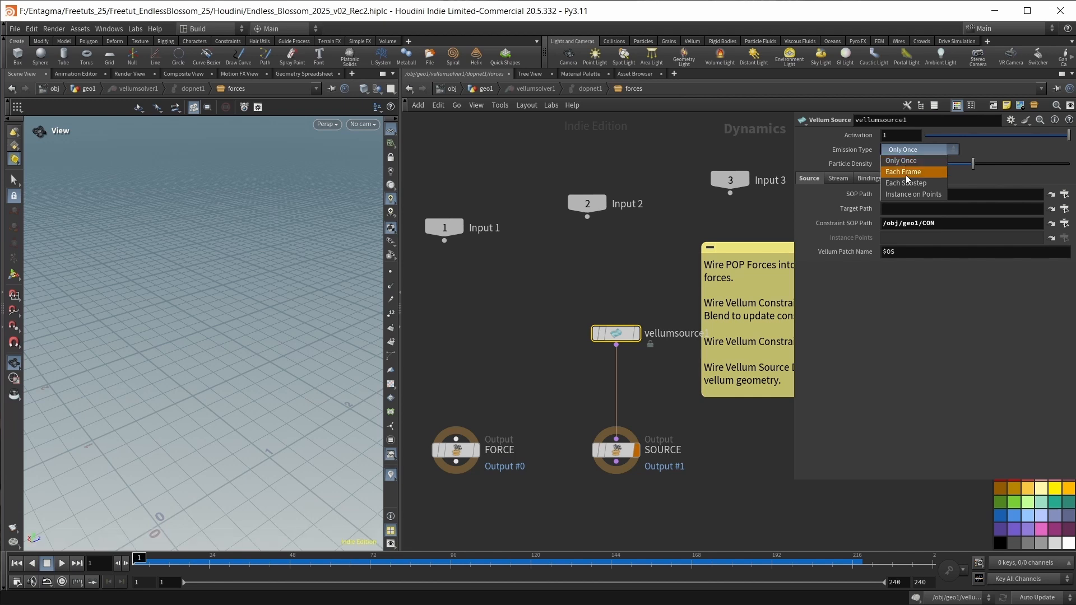
pyautogui.click(907, 173)
pyautogui.press('u')
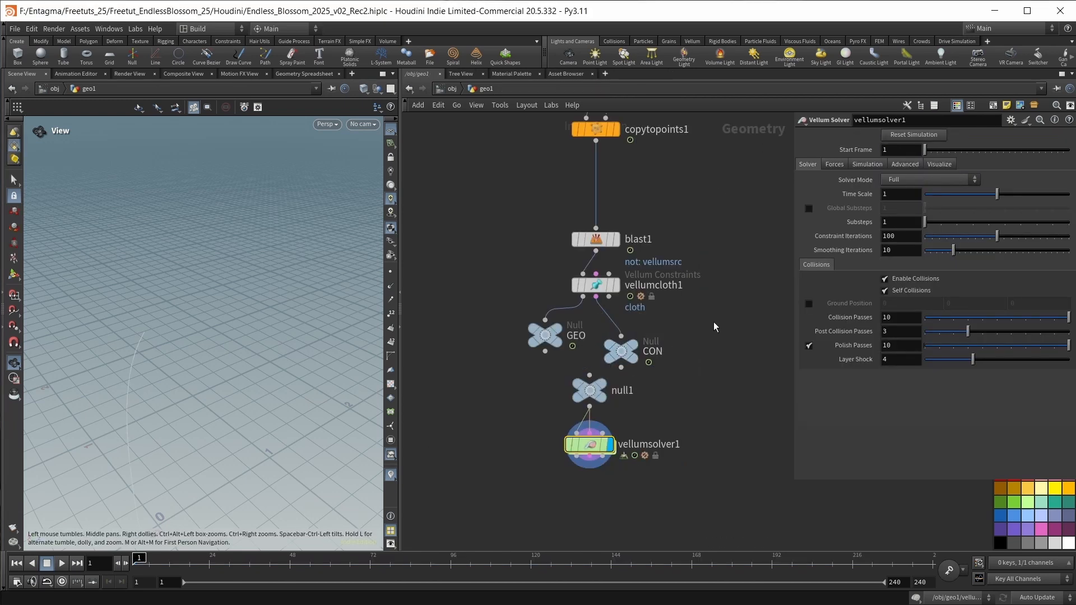
pyautogui.press('Up')
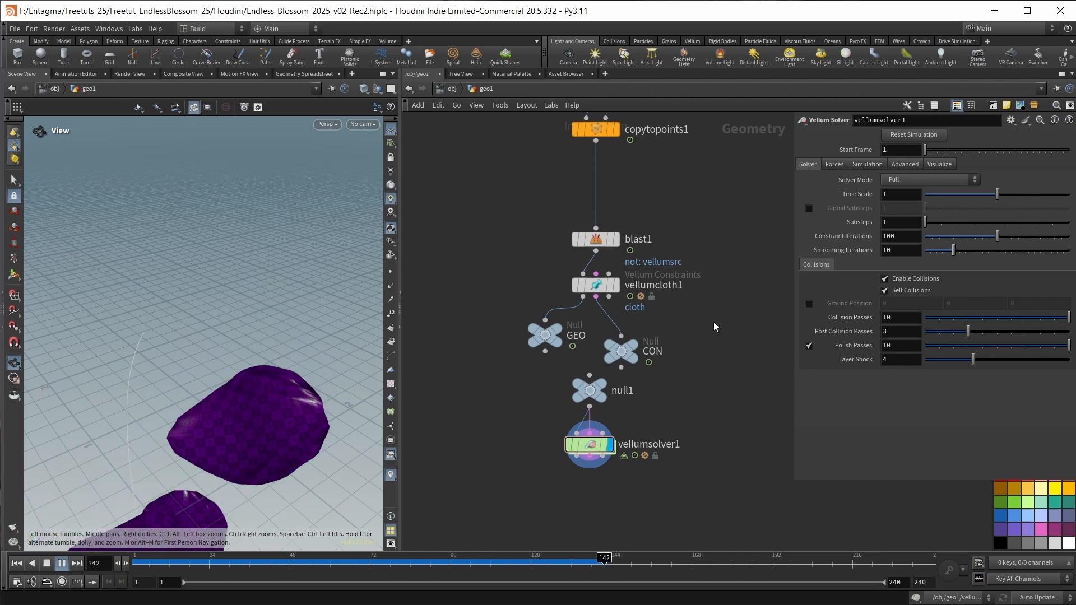
pyautogui.hotkey('ctrl', 'Up')
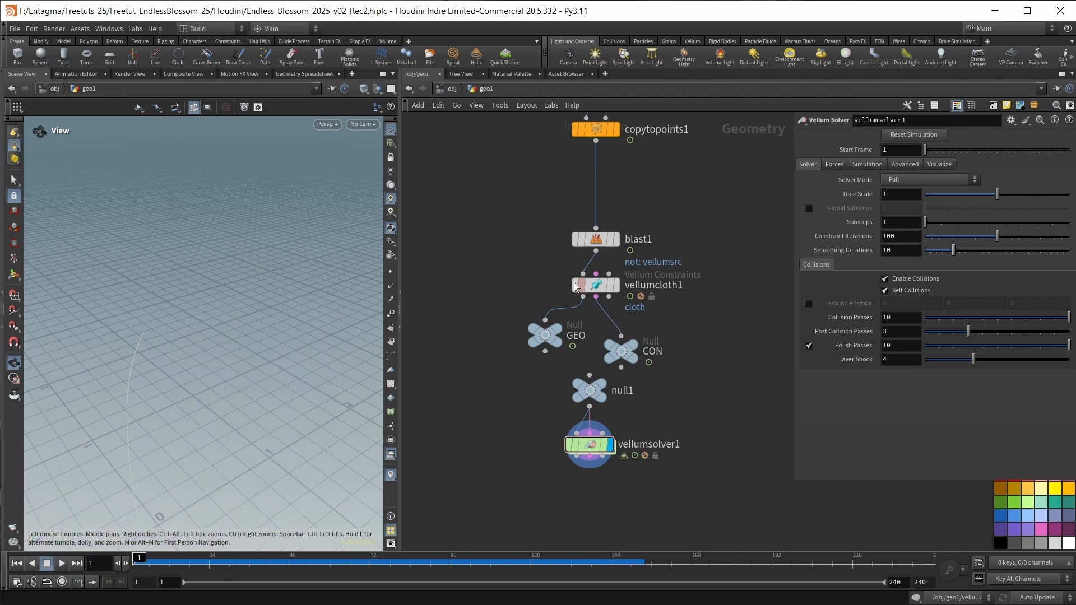
# Duplicate blast1 beside the original below copytopoints1, set the copy's Group to anim, and display it.
pyautogui.moveTo(513, 437); pyautogui.dragTo(573, 448, button='middle')
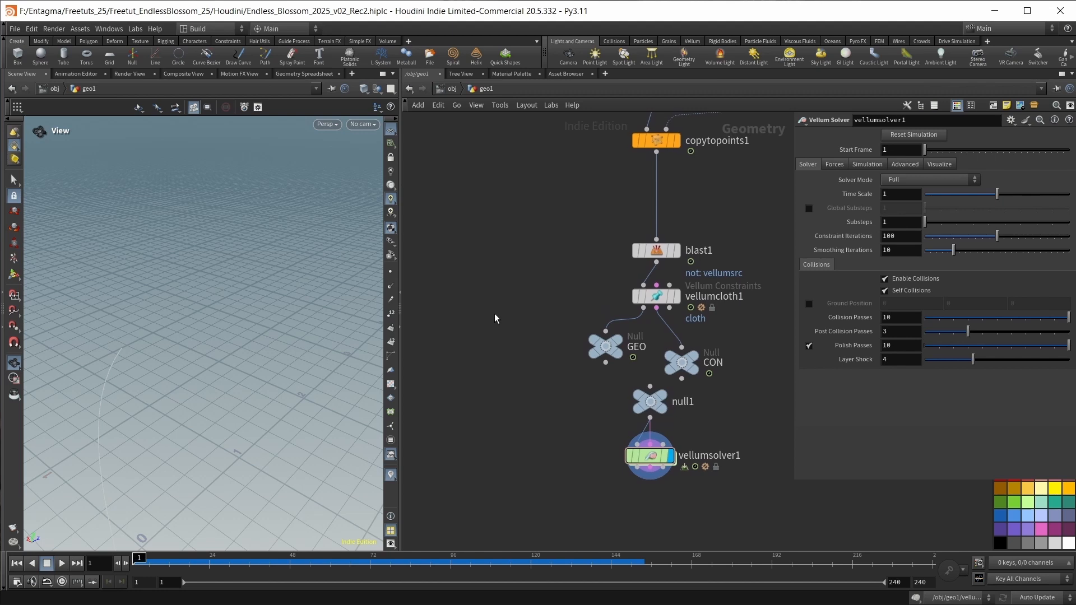
pyautogui.moveTo(661, 255)
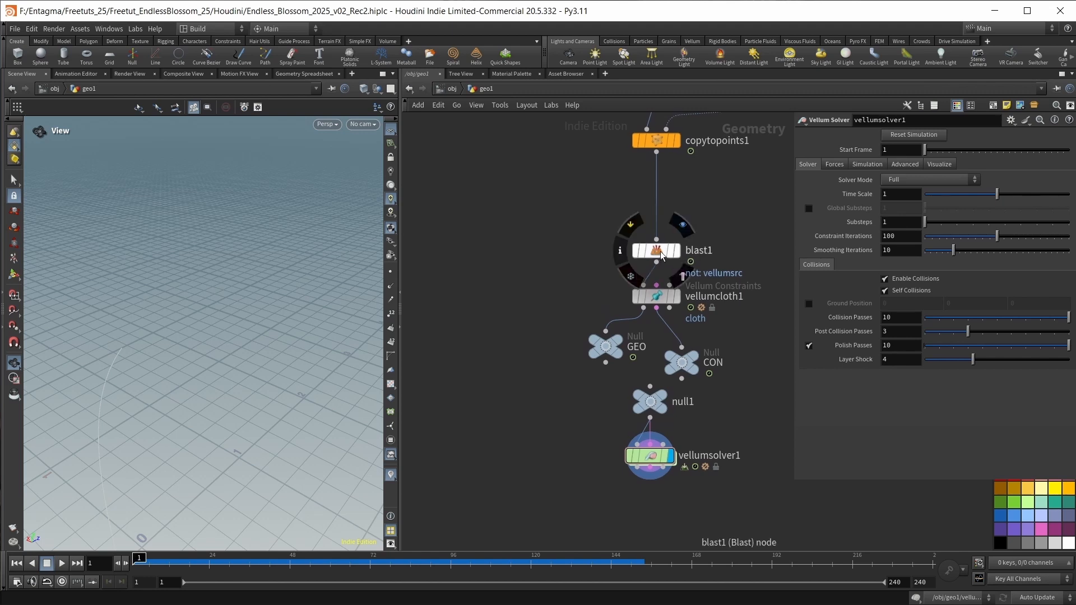
pyautogui.moveTo(661, 255); pyautogui.dragTo(517, 247)
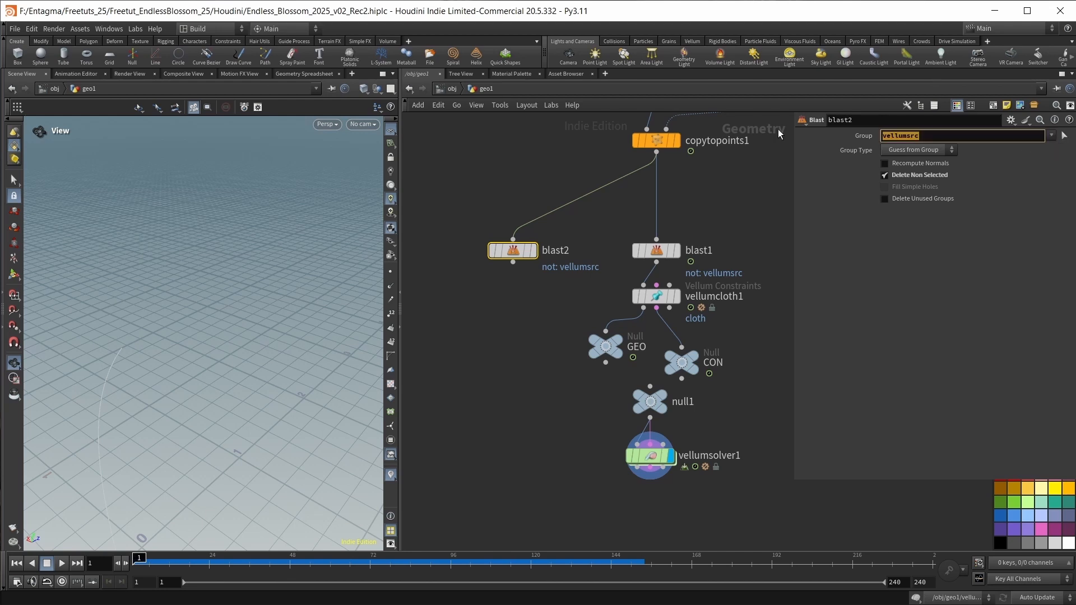
pyautogui.press('BackSpace')
pyautogui.click(1053, 137)
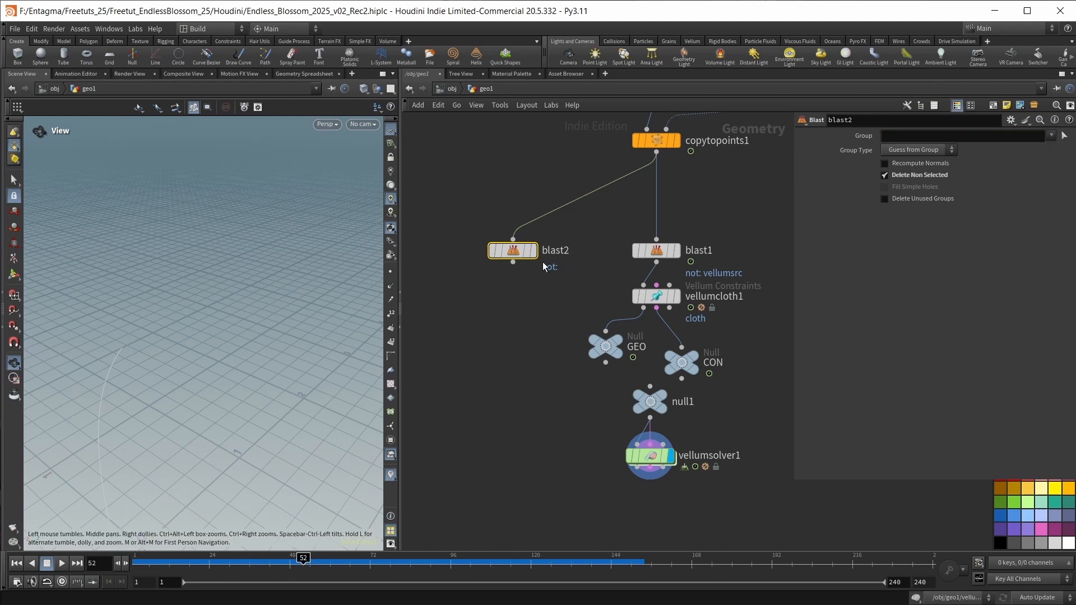
pyautogui.click(534, 251)
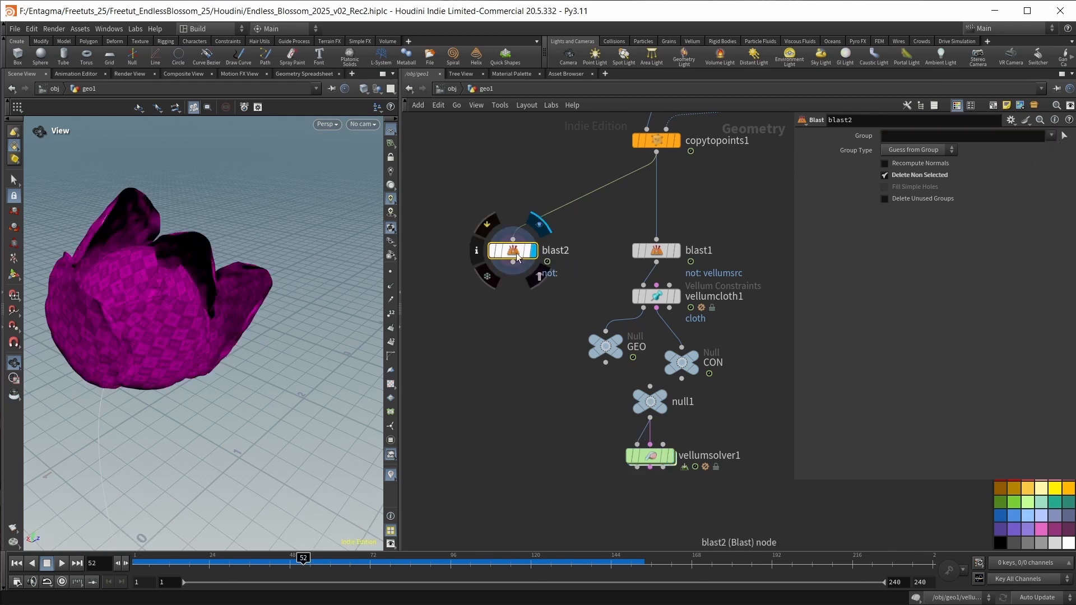
pyautogui.click(1051, 136)
pyautogui.click(1011, 147)
# Add a Merge node combining blast2 with the Vellum Solver's first output, and display the merge.
pyautogui.press('Tab')
pyautogui.write('mer')
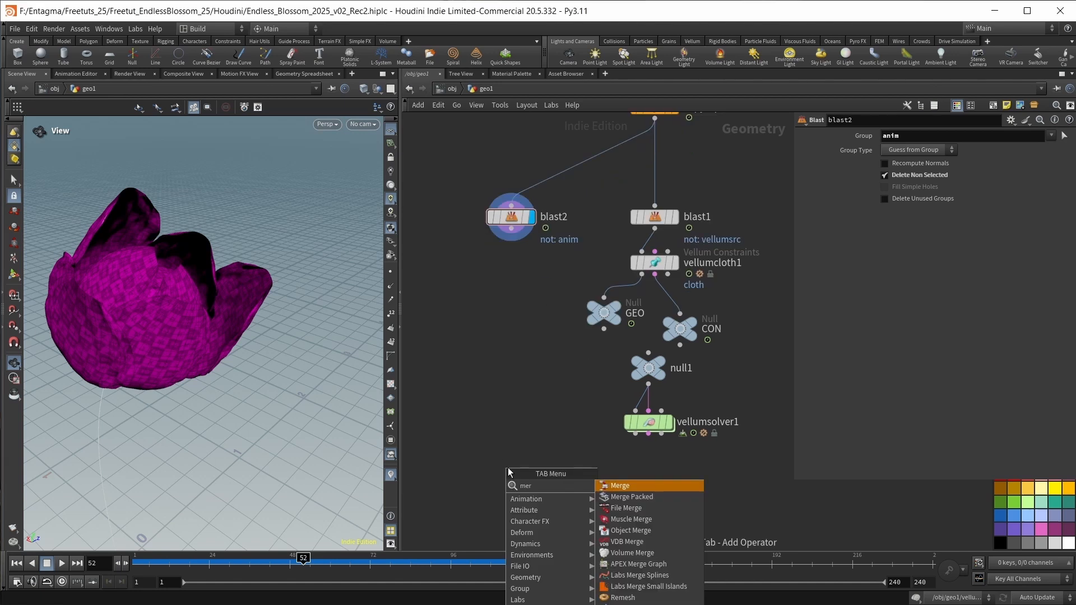
pyautogui.press('Return')
pyautogui.click(507, 467)
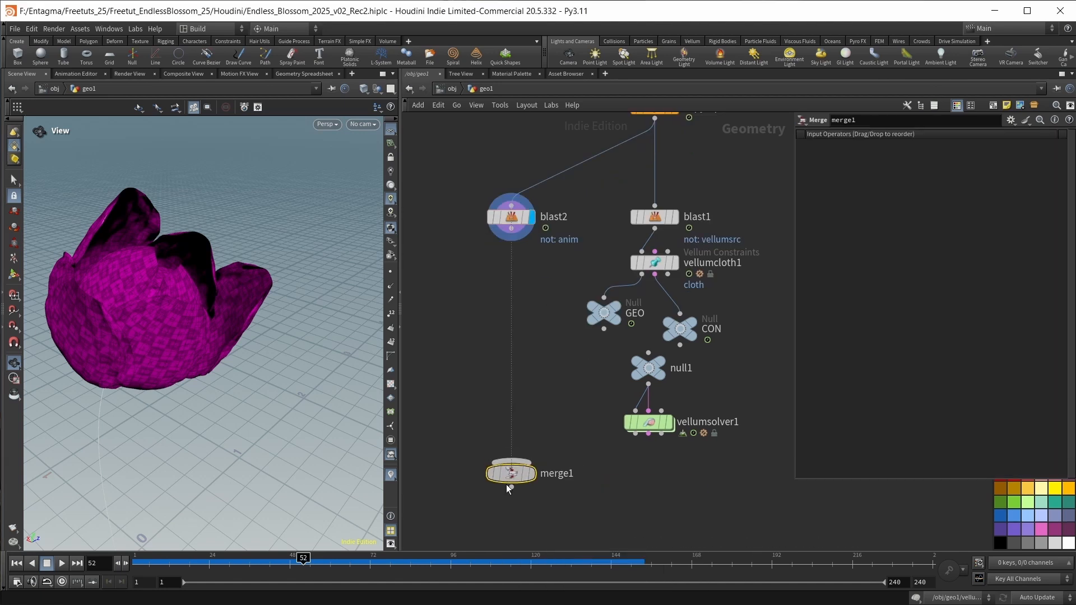
pyautogui.moveTo(510, 229); pyautogui.dragTo(511, 478)
pyautogui.moveTo(633, 434); pyautogui.dragTo(512, 479)
pyautogui.moveTo(512, 490); pyautogui.dragTo(512, 475)
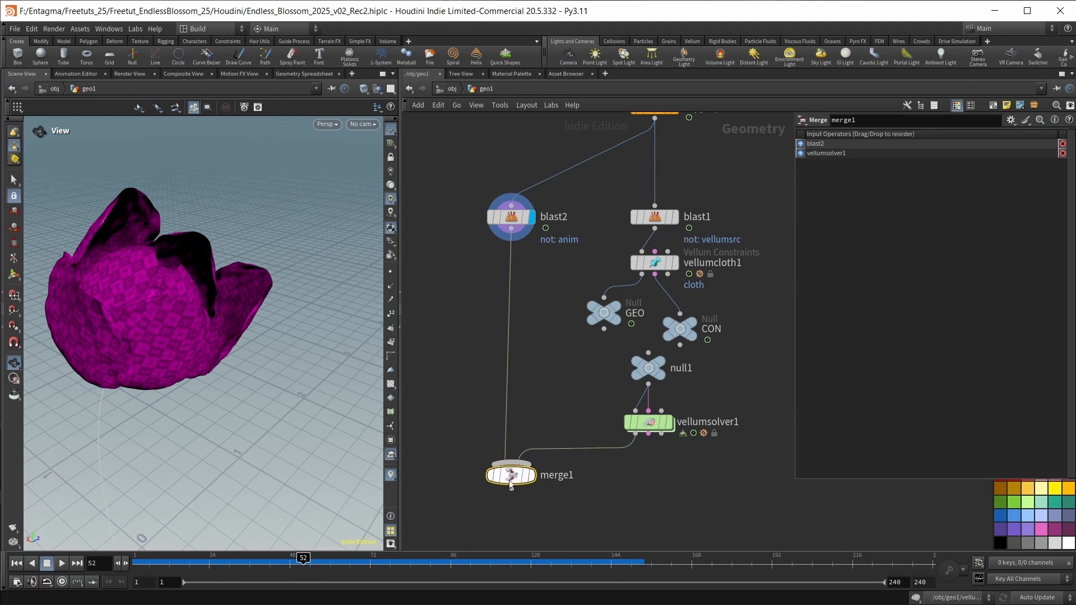
pyautogui.click(532, 475)
# Play the merged blossom and falling petals from frame 1 to review the combined animation.
pyautogui.scroll(-3, 300, 369)
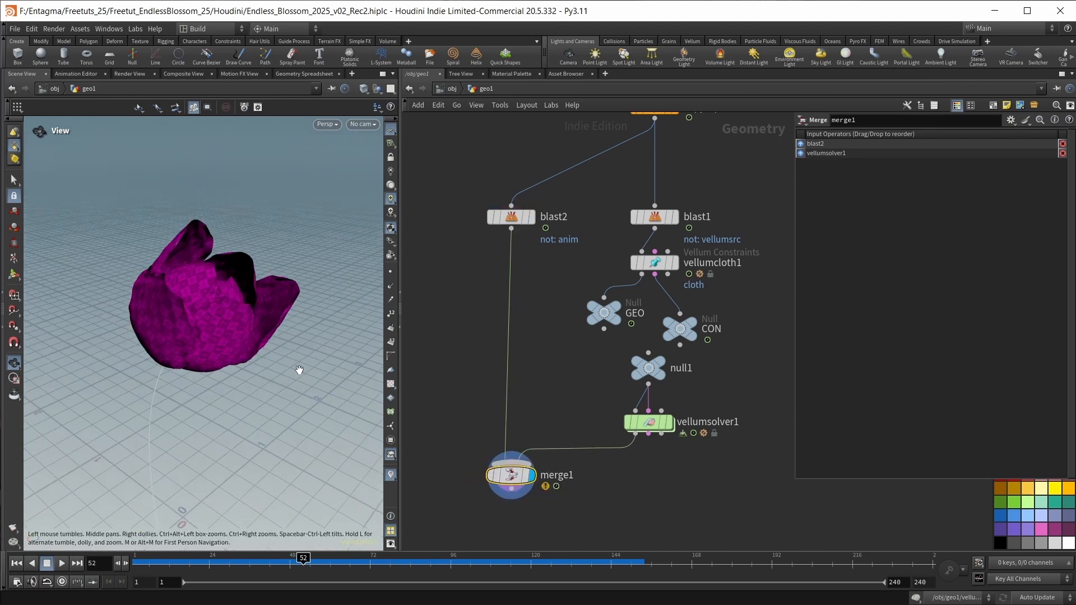
pyautogui.hotkey('ctrl', 'Up')
pyautogui.press('Up')
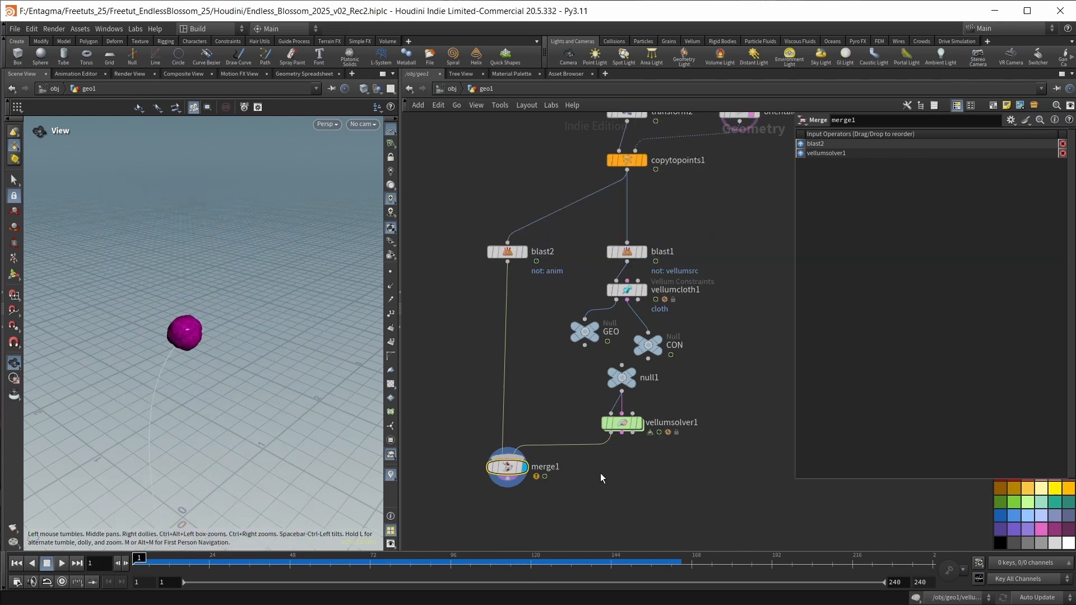
# Set the Vellum Solver's Time Scale to 0.5 and its Constraint Iterations to 300.
pyautogui.moveTo(600, 473); pyautogui.dragTo(566, 469, button='middle')
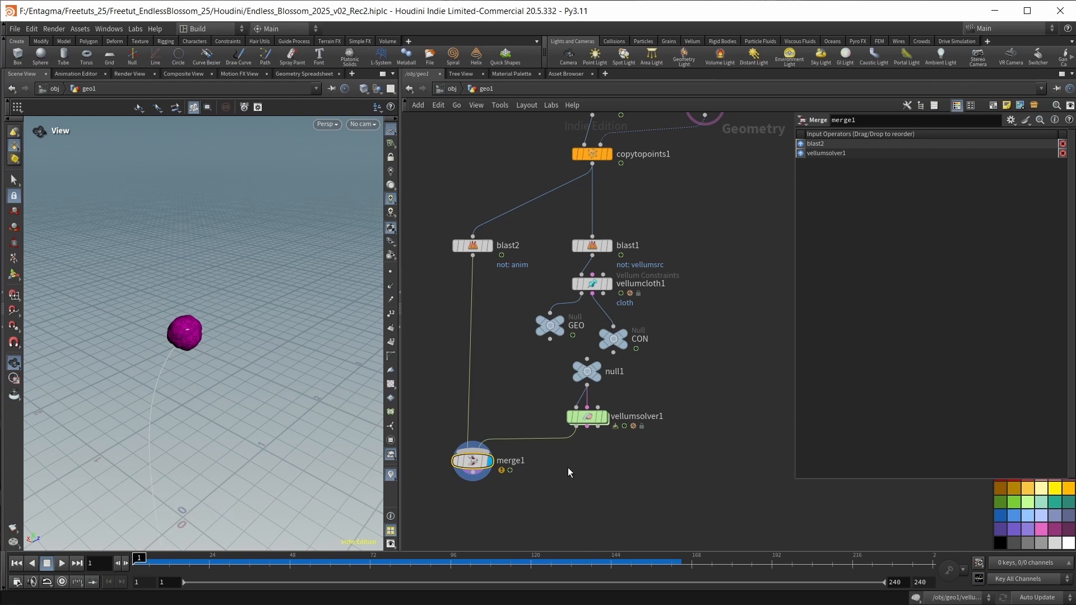
pyautogui.click(589, 418)
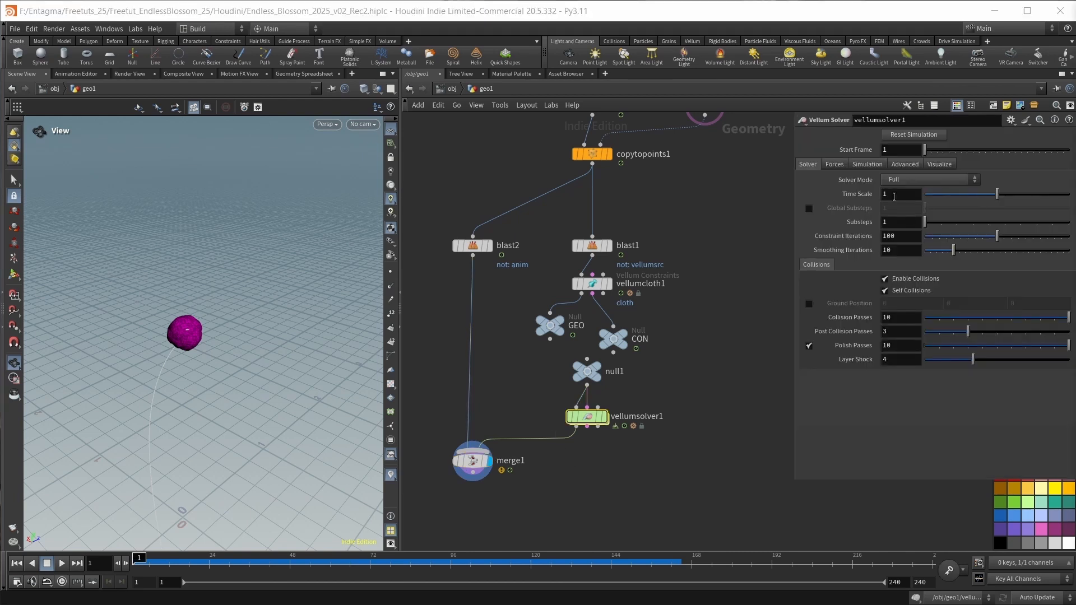
pyautogui.moveTo(893, 197); pyautogui.dragTo(850, 196)
pyautogui.write('.5')
pyautogui.press('Return')
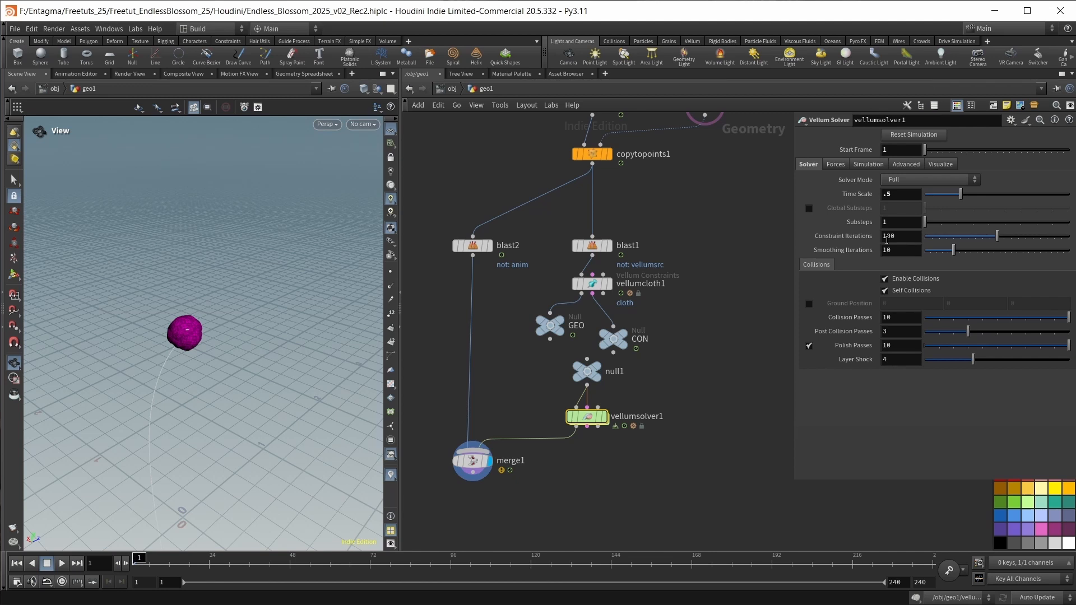
pyautogui.moveTo(887, 238); pyautogui.dragTo(869, 239)
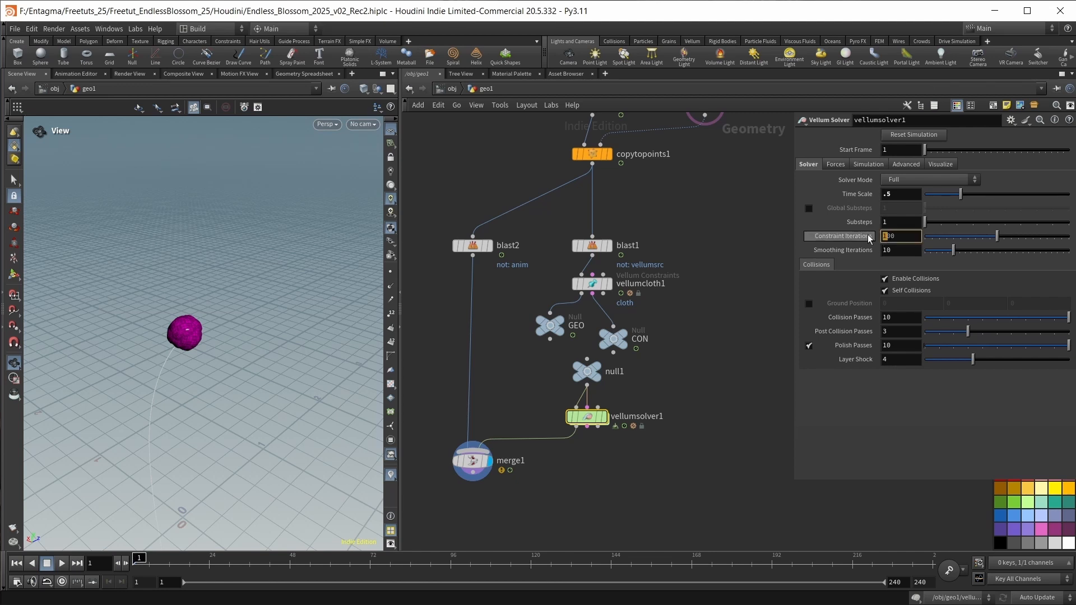
pyautogui.write('3')
pyautogui.press('Return')
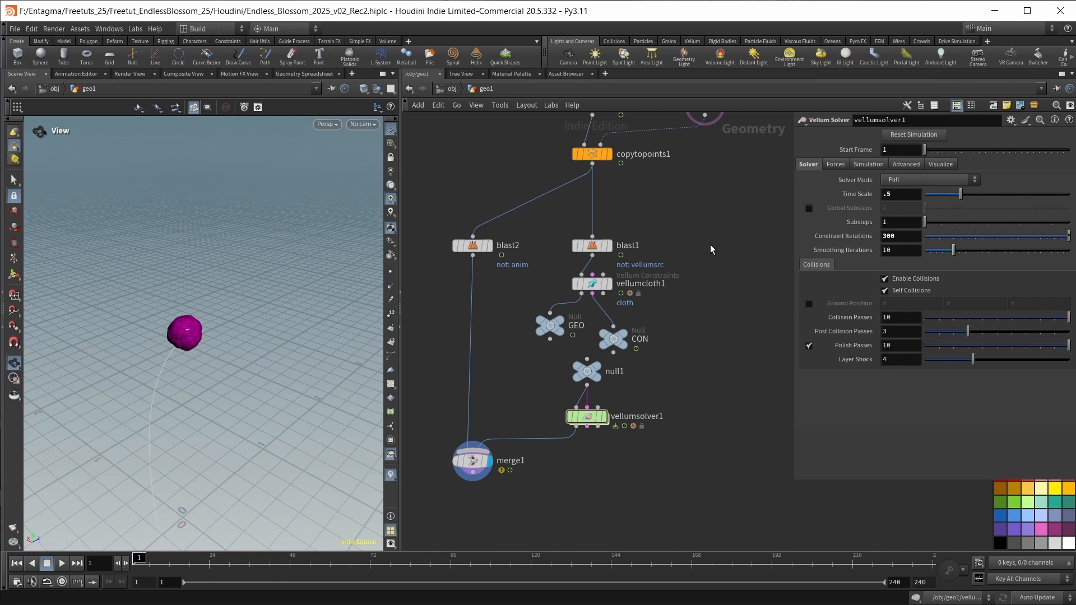
# Set the Vellum Solver's Built-in Wind to 1, 0, 0.2 and its Built-in Wind Speed to 3.
pyautogui.click(834, 164)
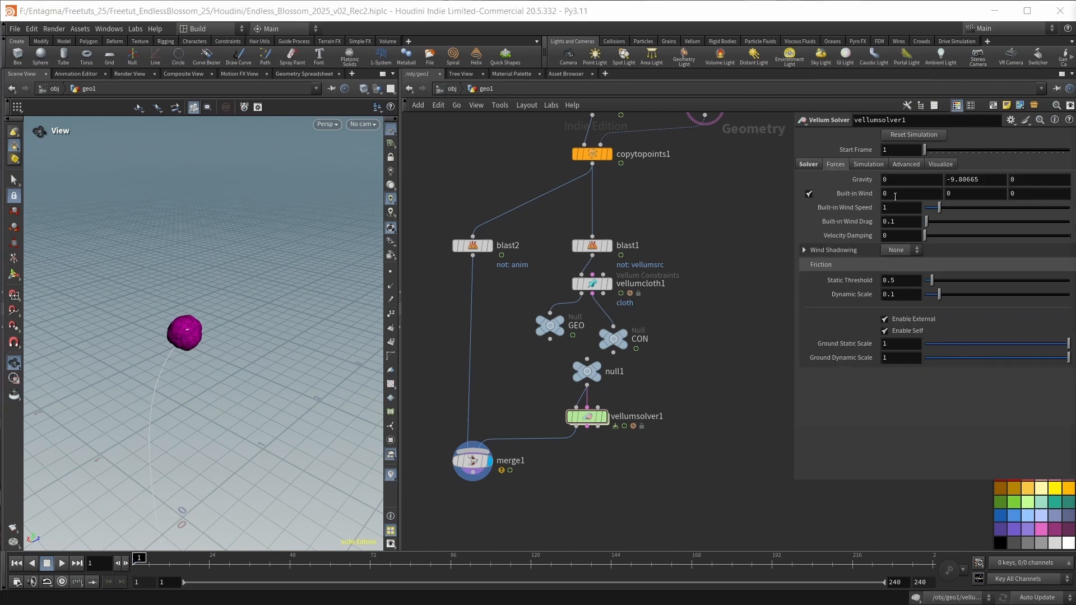
pyautogui.moveTo(892, 195); pyautogui.dragTo(821, 199)
pyautogui.write('1')
pyautogui.press('Tab')
pyautogui.press('Tab')
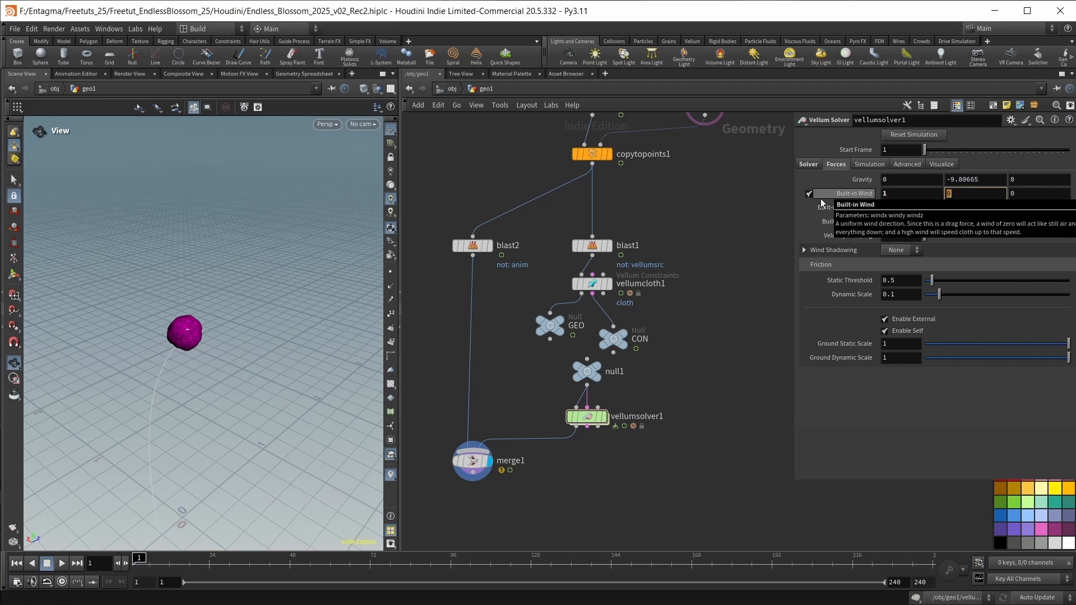
pyautogui.write('.2')
pyautogui.press('Return')
pyautogui.doubleClick(897, 212)
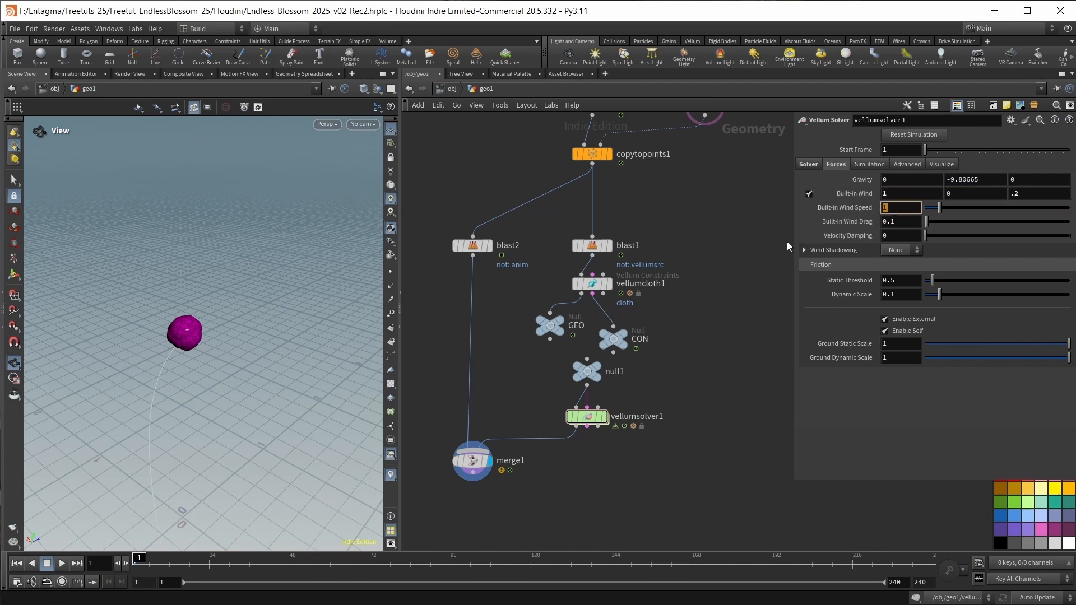
pyautogui.write('3')
pyautogui.press('Return')
# Add a Carve node fed by orientalongcurve2 and display it.
pyautogui.moveTo(746, 259); pyautogui.dragTo(733, 305, button='middle')
pyautogui.moveTo(697, 146)
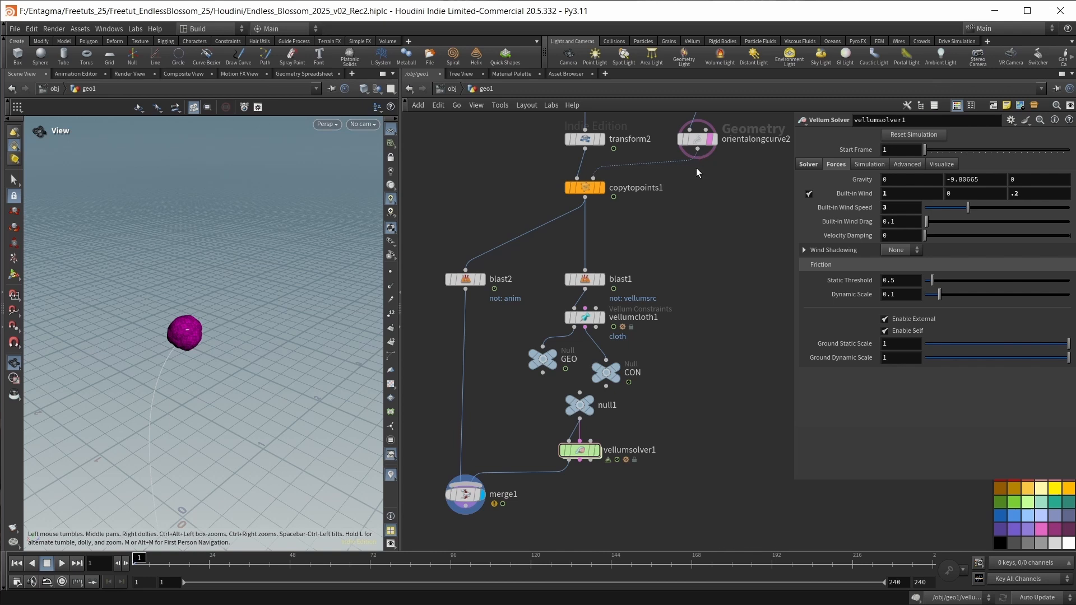
pyautogui.press('Tab')
pyautogui.write('crav')
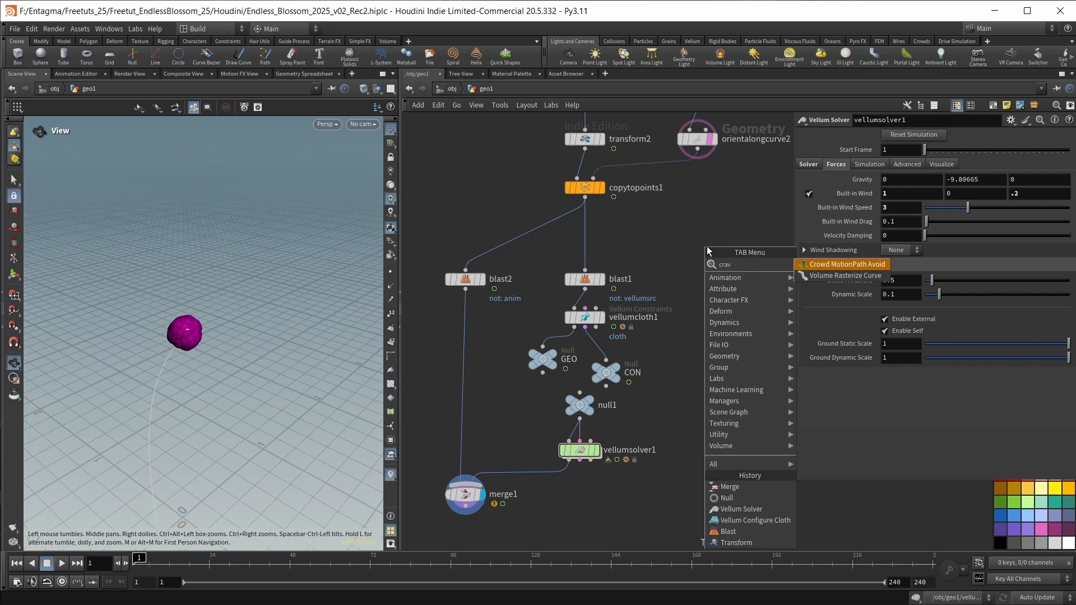
pyautogui.press('BackSpace')
pyautogui.press('BackSpace')
pyautogui.press('BackSpace')
pyautogui.write('arve')
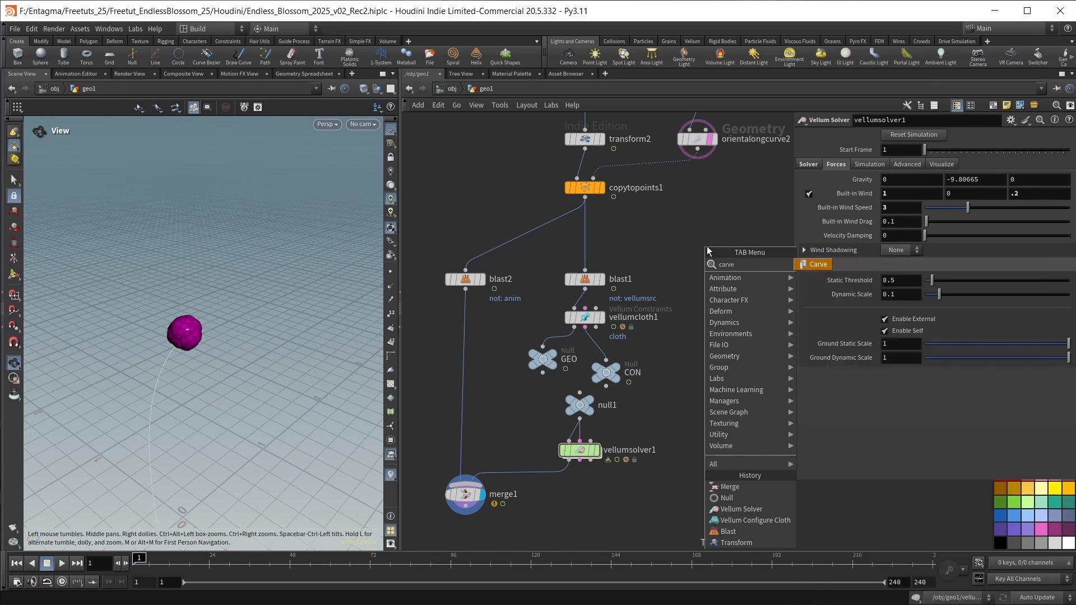
pyautogui.press('Return')
pyautogui.click(725, 384)
pyautogui.click(742, 374)
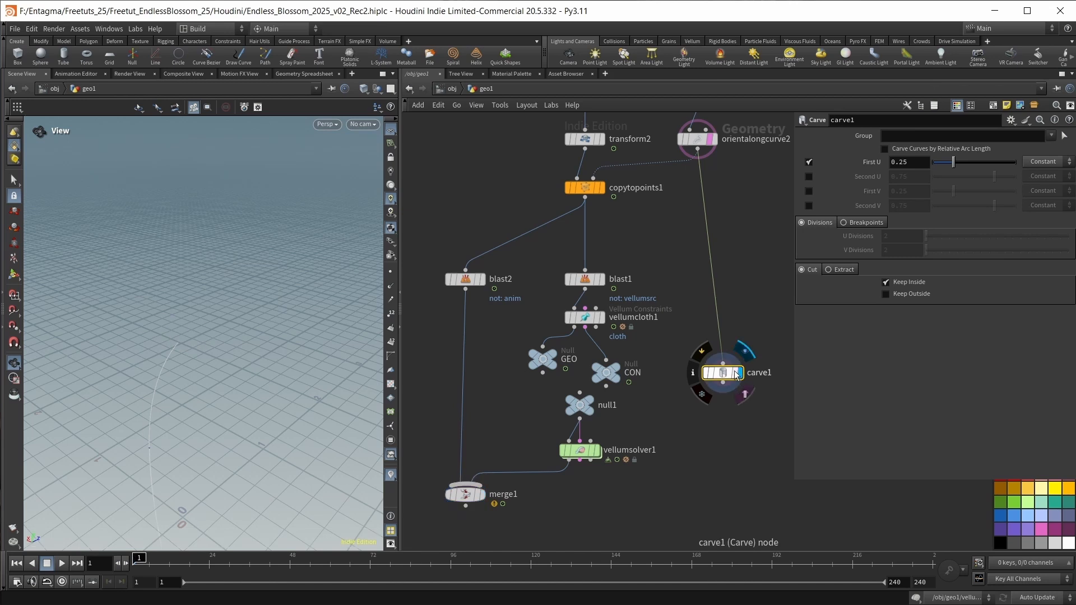
# Turn off the template display of orientalongcurve2 and carve the stem curve with only First U enabled at 0.035.
pyautogui.moveTo(952, 162)
pyautogui.mouseDown()
pyautogui.moveTo(944, 176)
pyautogui.moveTo(940, 165)
pyautogui.mouseUp()
pyautogui.click(809, 163)
pyautogui.click(809, 176)
pyautogui.click(809, 161)
pyautogui.click(807, 177)
pyautogui.click(711, 140)
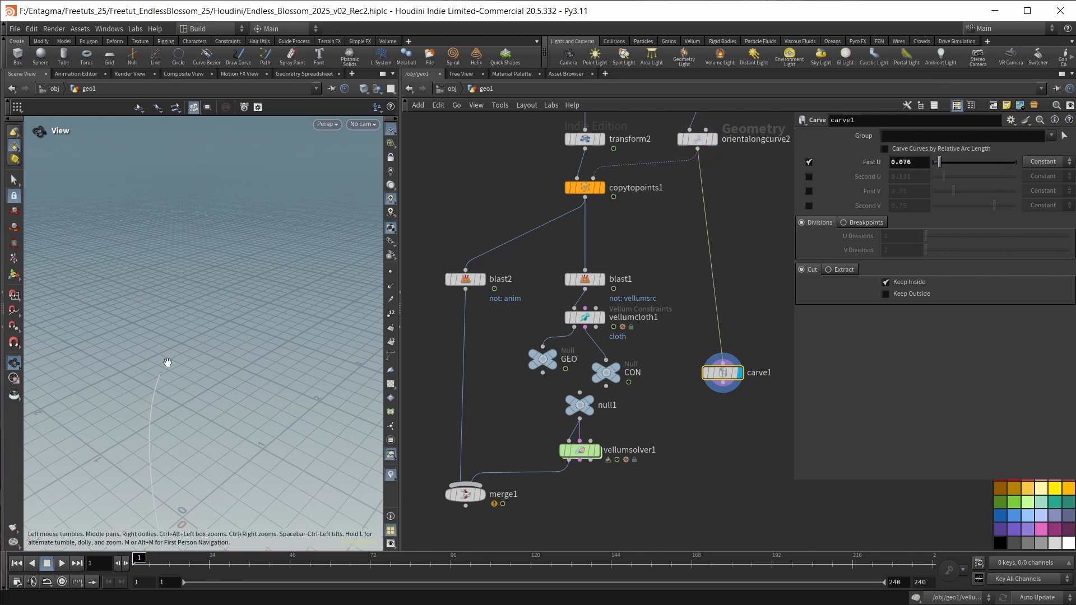
pyautogui.click(902, 166)
pyautogui.write('0.035')
pyautogui.press('Return')
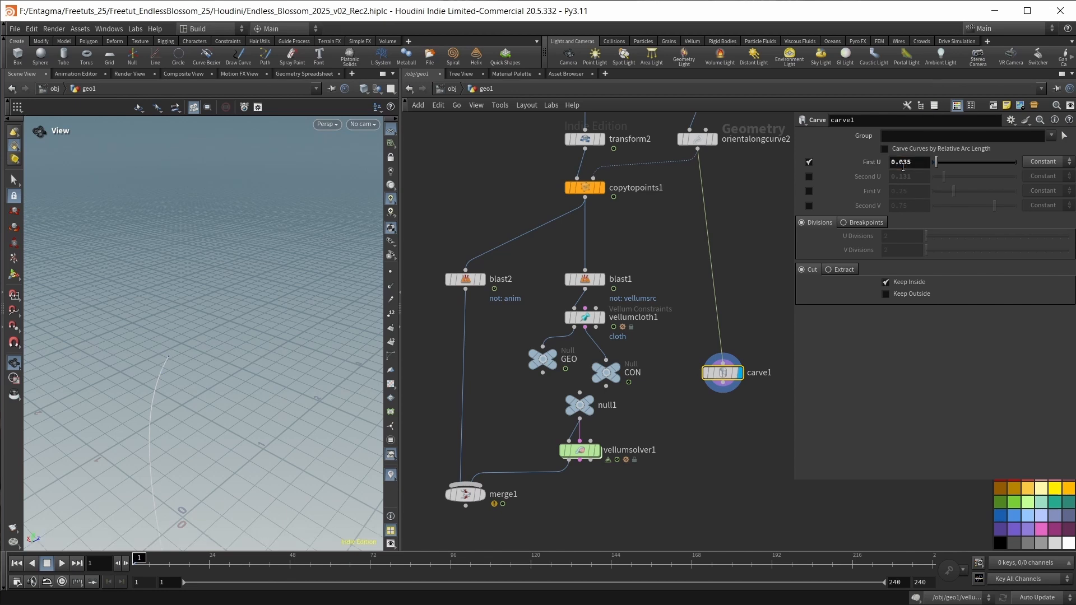
# Add a Sweep node below carve1, display it, and set its Surface Shape to Round Tube.
pyautogui.press('Tab')
pyautogui.write('sweep')
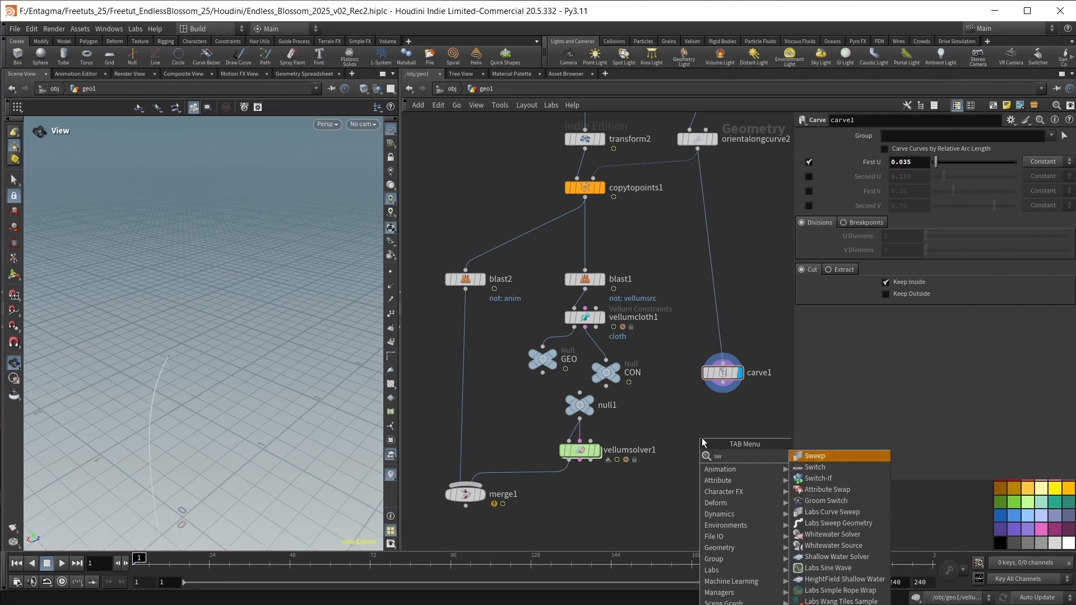
pyautogui.press('Return')
pyautogui.click(717, 419)
pyautogui.click(944, 194)
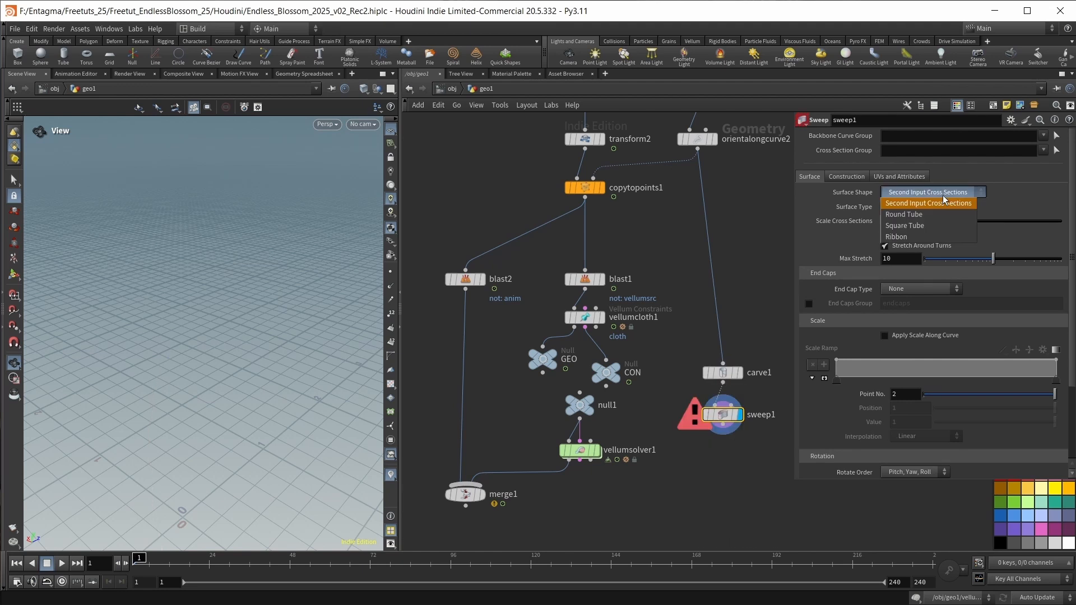
pyautogui.click(905, 215)
# Set the swept stem's Radius to 0.05 and its End Cap Type to Grid.
pyautogui.click(904, 235)
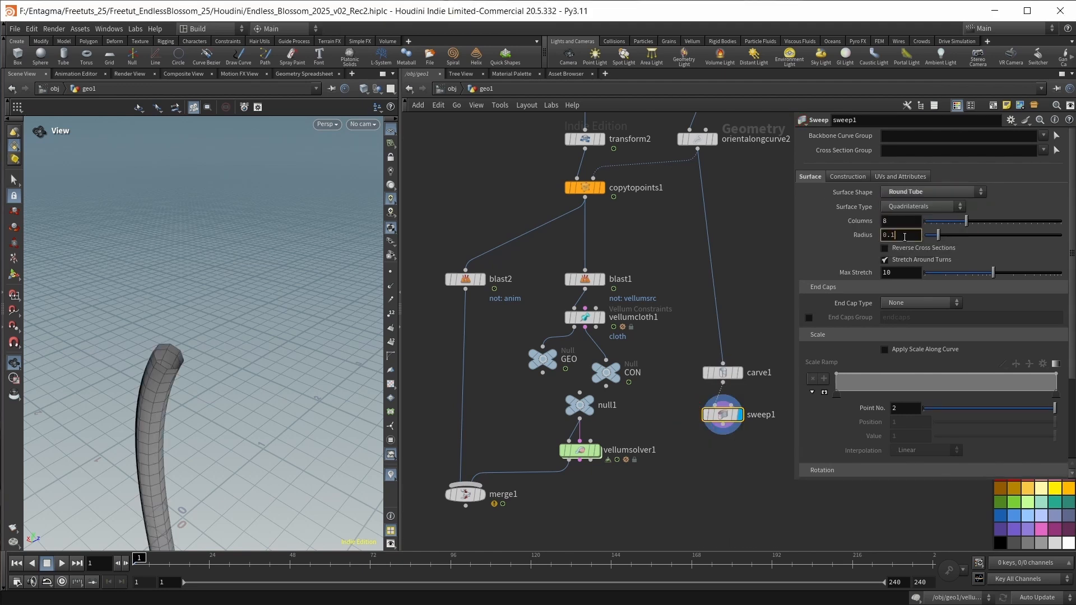
pyautogui.write('=')
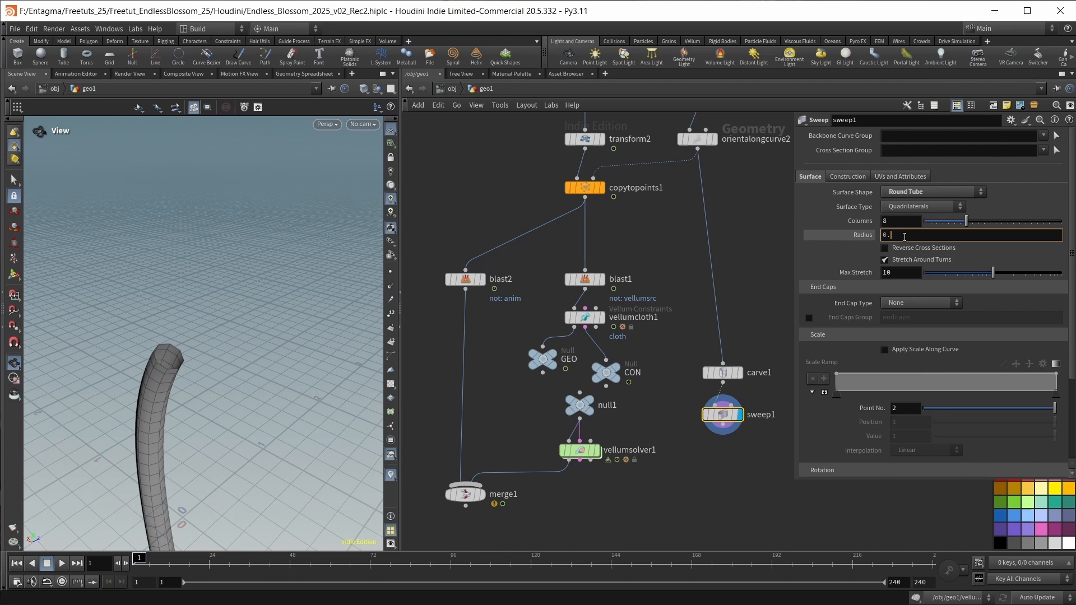
pyautogui.write('05')
pyautogui.press('Return')
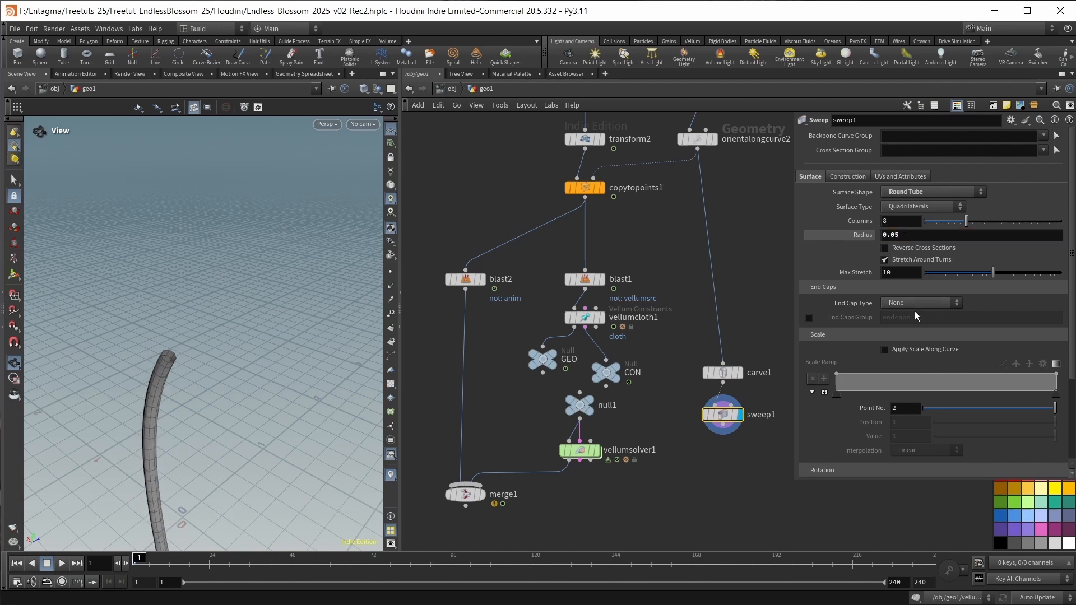
pyautogui.click(913, 306)
pyautogui.click(910, 335)
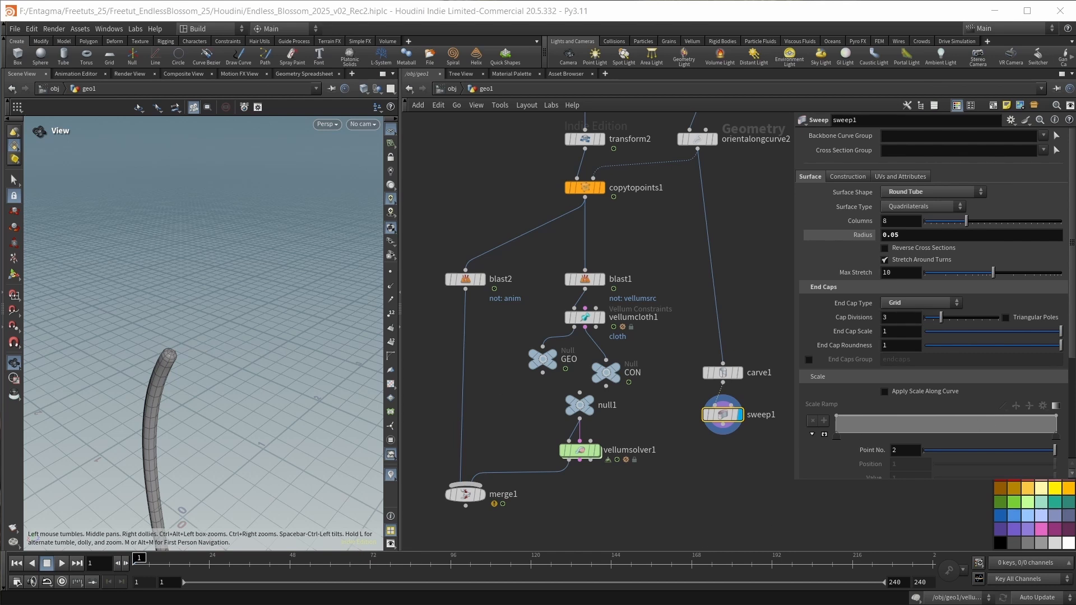
# Connect sweep1 to the collision input of vellumsolver1 and display merge1.
pyautogui.moveTo(723, 426); pyautogui.dragTo(591, 441)
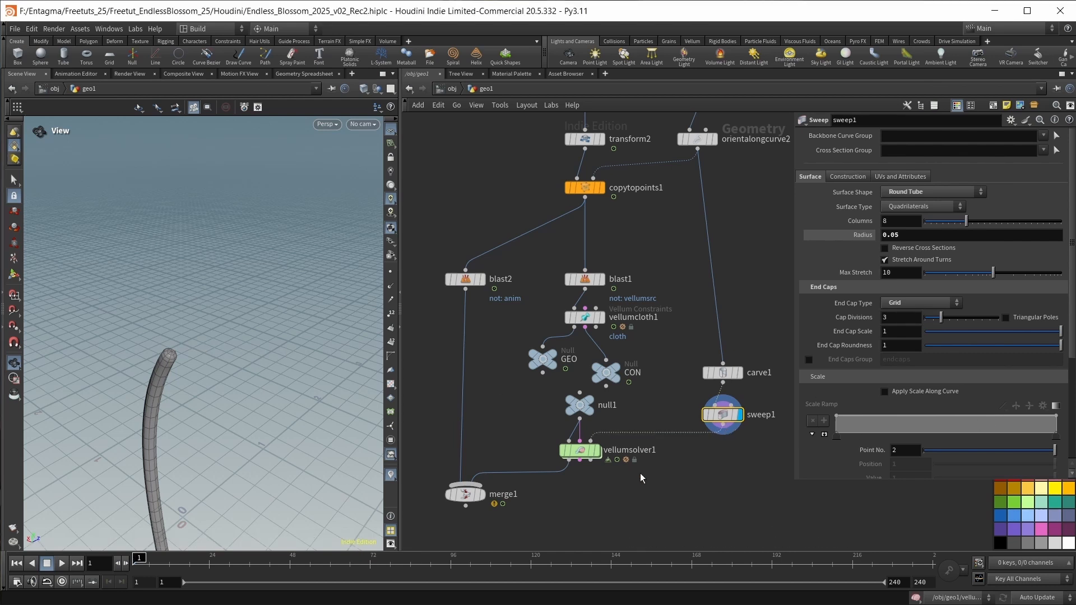
pyautogui.moveTo(640, 474); pyautogui.dragTo(680, 395, button='middle')
pyautogui.click(525, 414)
pyautogui.moveTo(606, 447); pyautogui.dragTo(611, 376, button='middle')
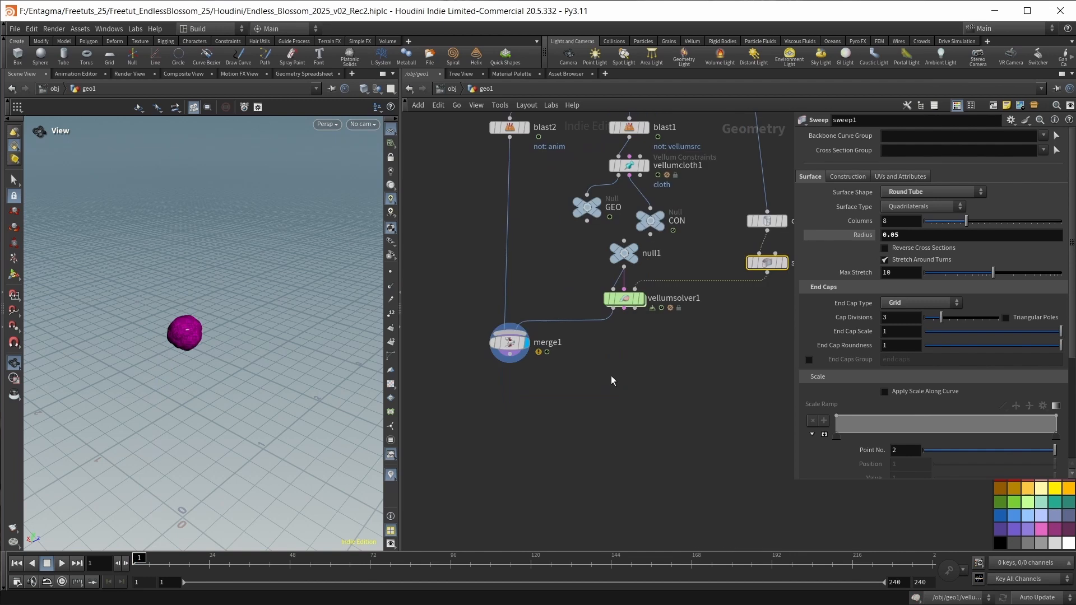
# Play the merged simulation, check the falling petals, and park the timeline at frame 175.
pyautogui.press('Up')
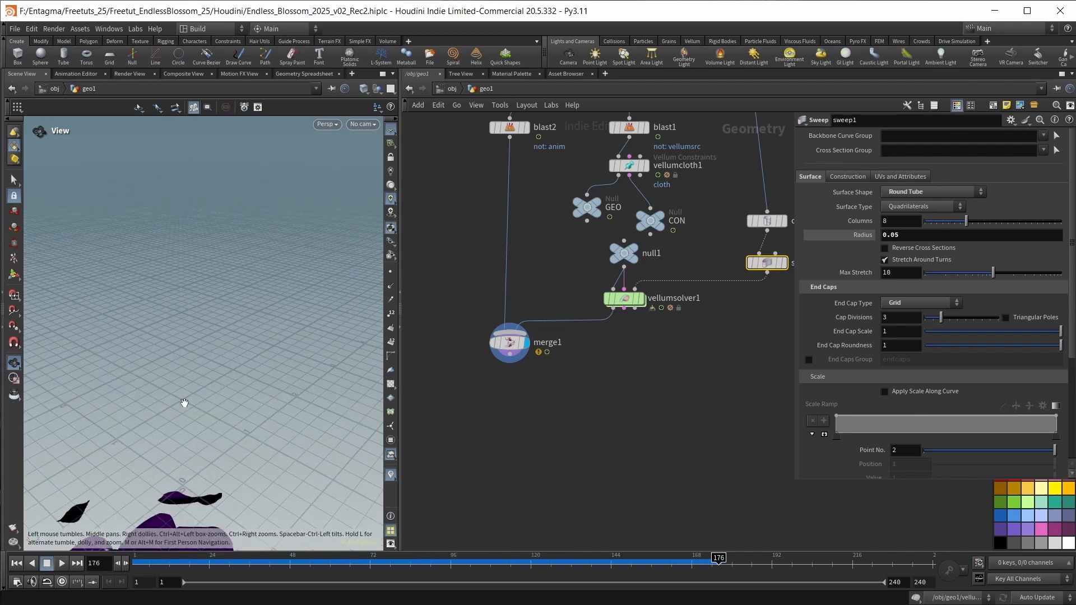
pyautogui.moveTo(182, 403); pyautogui.dragTo(211, 392)
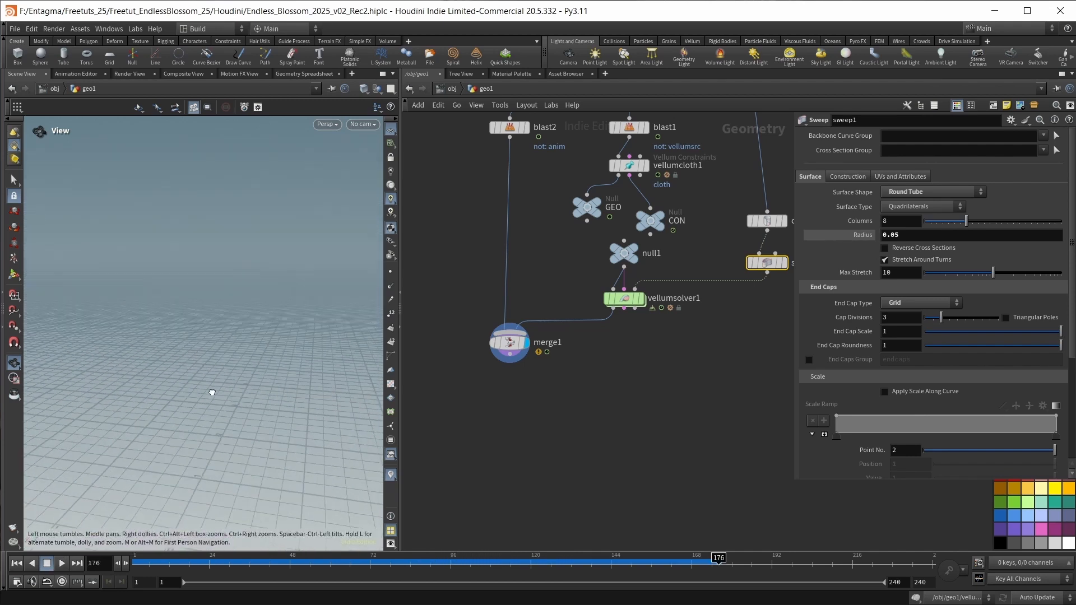
pyautogui.moveTo(211, 392); pyautogui.dragTo(263, 175, button='middle')
pyautogui.moveTo(196, 317); pyautogui.dragTo(175, 329)
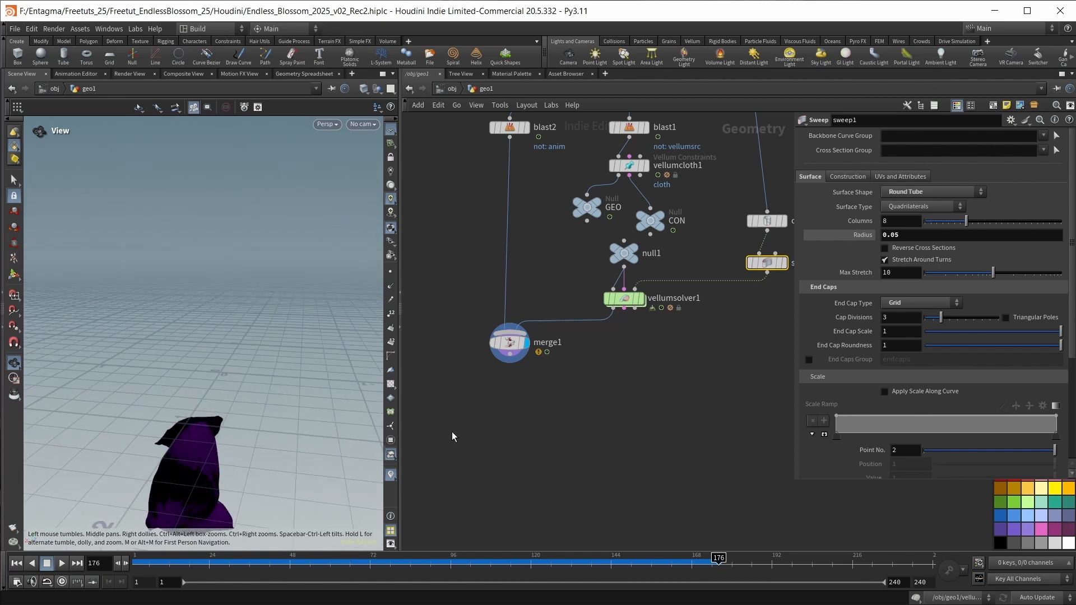
pyautogui.click(717, 558)
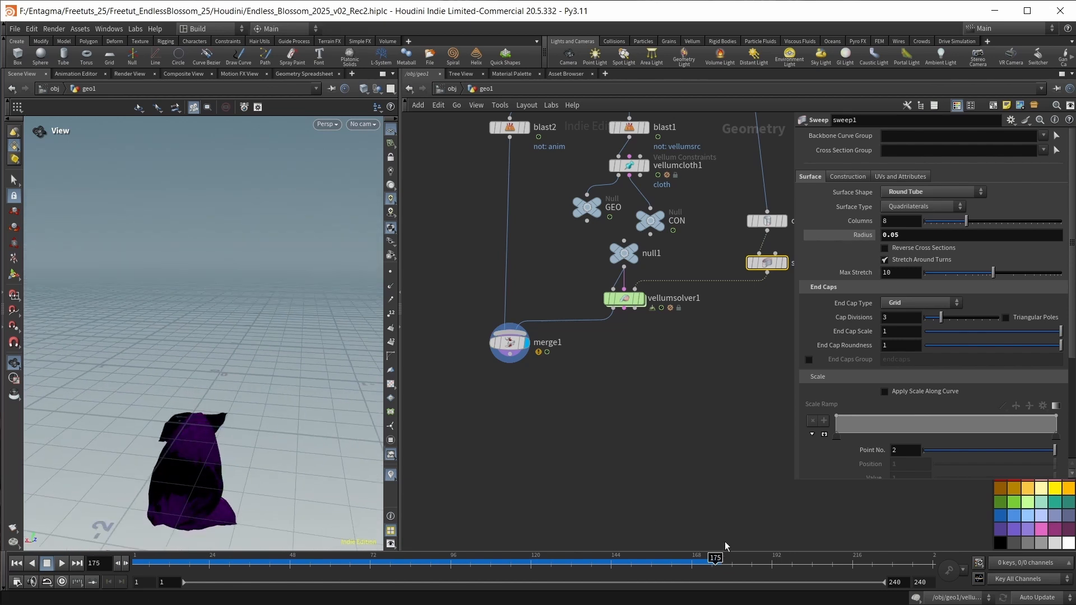
pyautogui.moveTo(717, 558)
pyautogui.mouseDown()
pyautogui.moveTo(459, 558)
pyautogui.moveTo(715, 545)
pyautogui.mouseUp()
# Add a displayed File Cache node below merge1 and set its File Path mode to Explicit.
pyautogui.press('Tab')
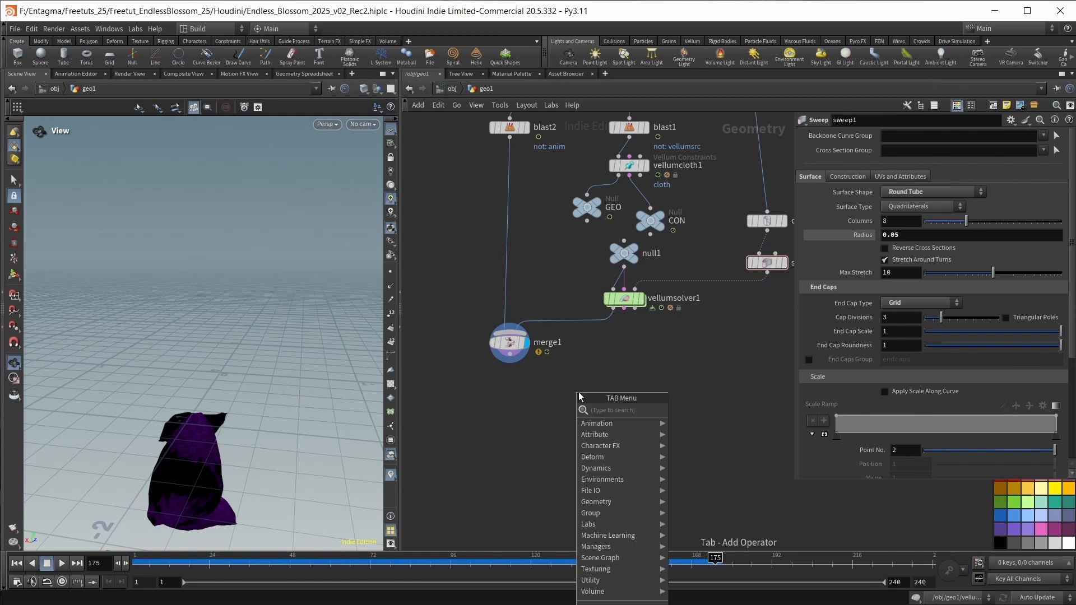
pyautogui.write('filecache')
pyautogui.press('Return')
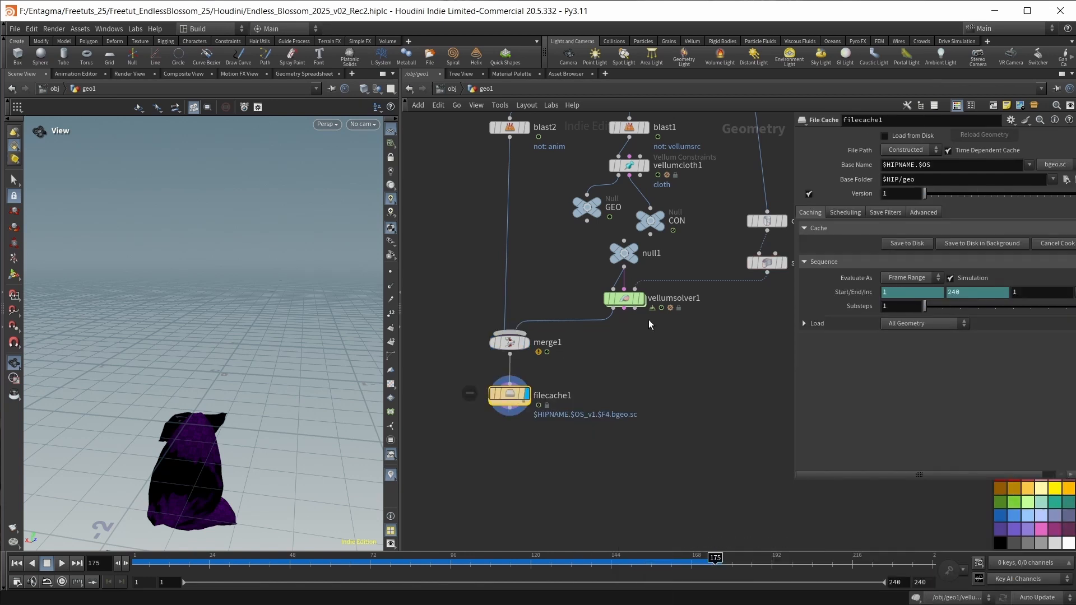
pyautogui.click(897, 154)
pyautogui.click(898, 171)
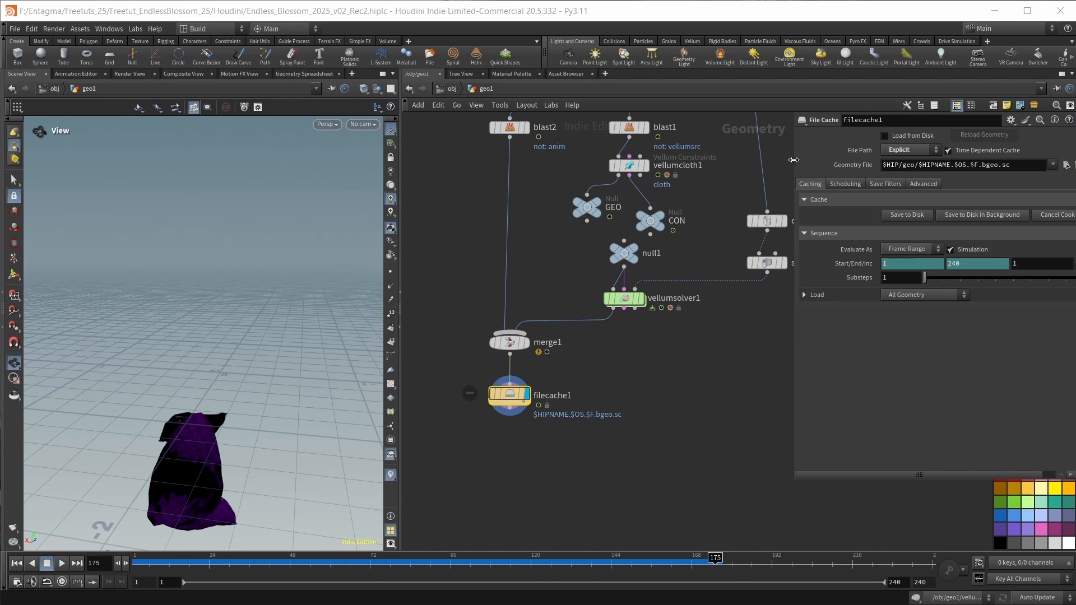
# Set the cache's end frame to 175, save the sequence to disk, and scrub back to frame 44.
pyautogui.click(790, 264)
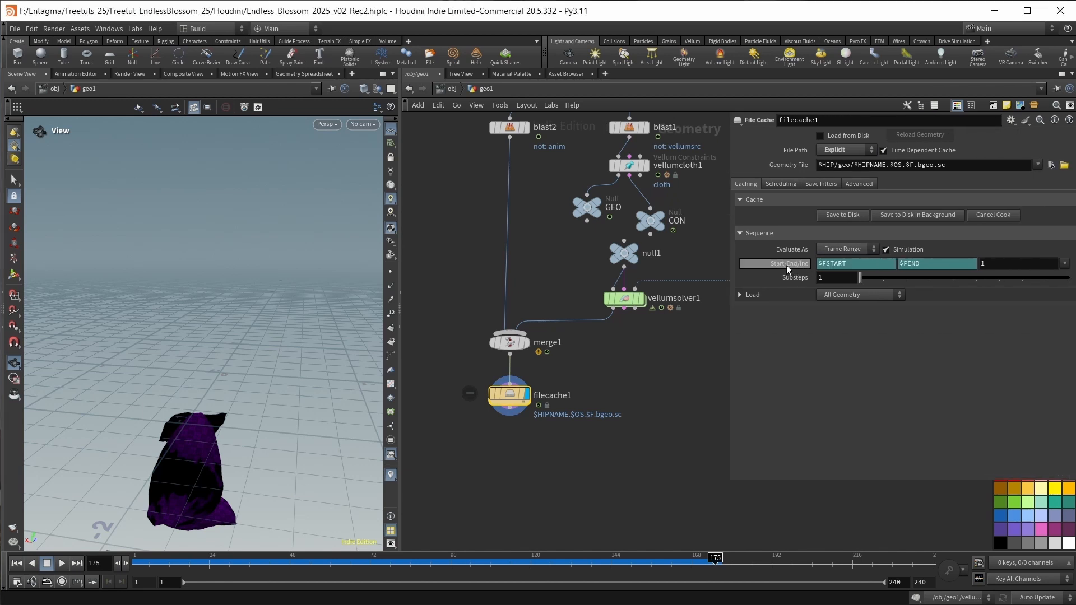
pyautogui.moveTo(931, 265); pyautogui.dragTo(865, 268)
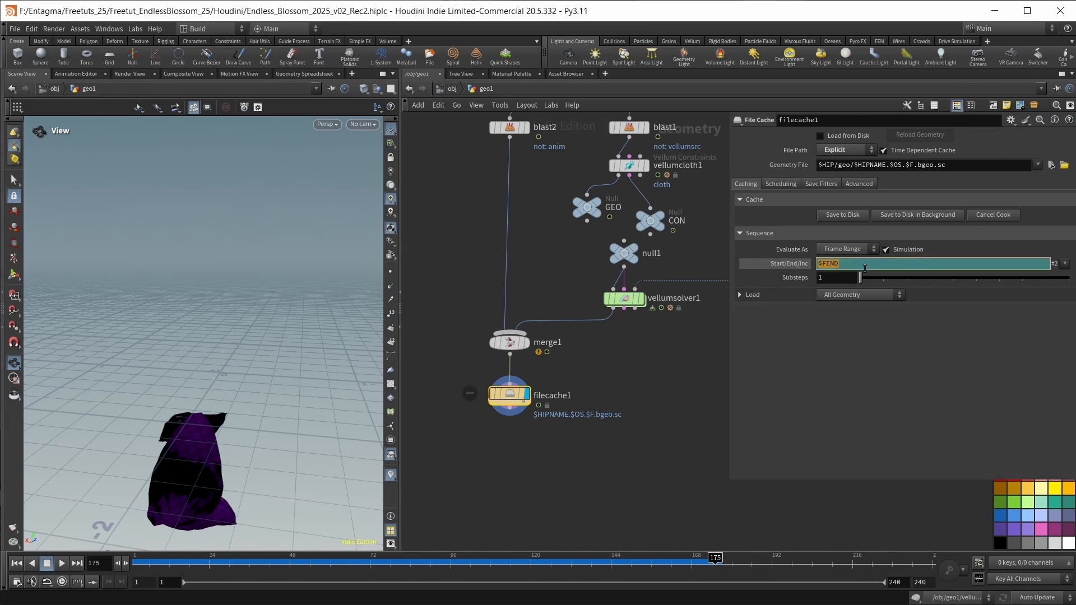
pyautogui.write('175')
pyautogui.press('Return')
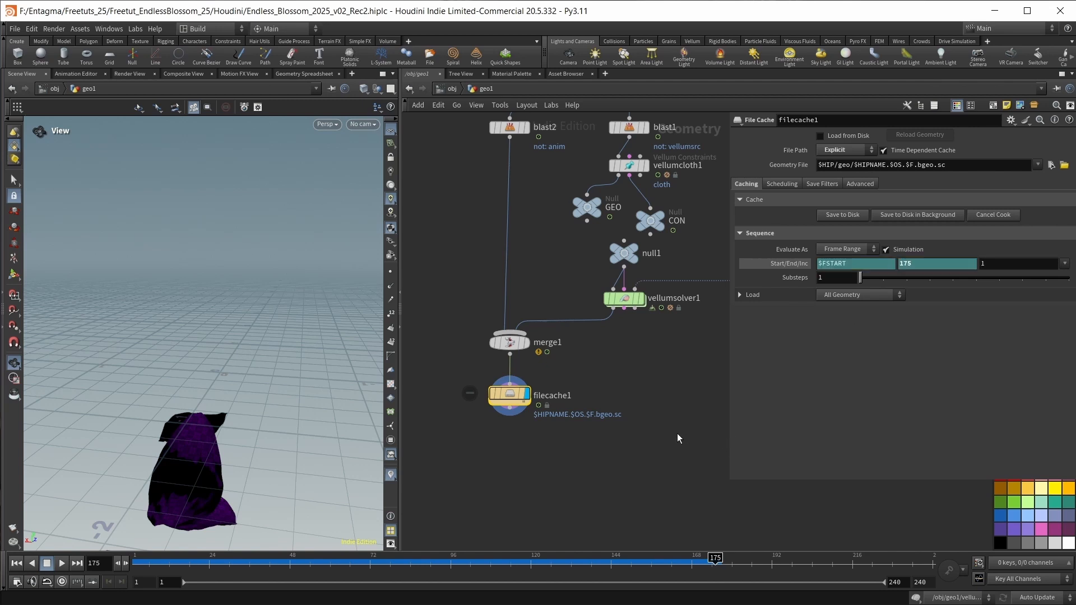
pyautogui.click(843, 215)
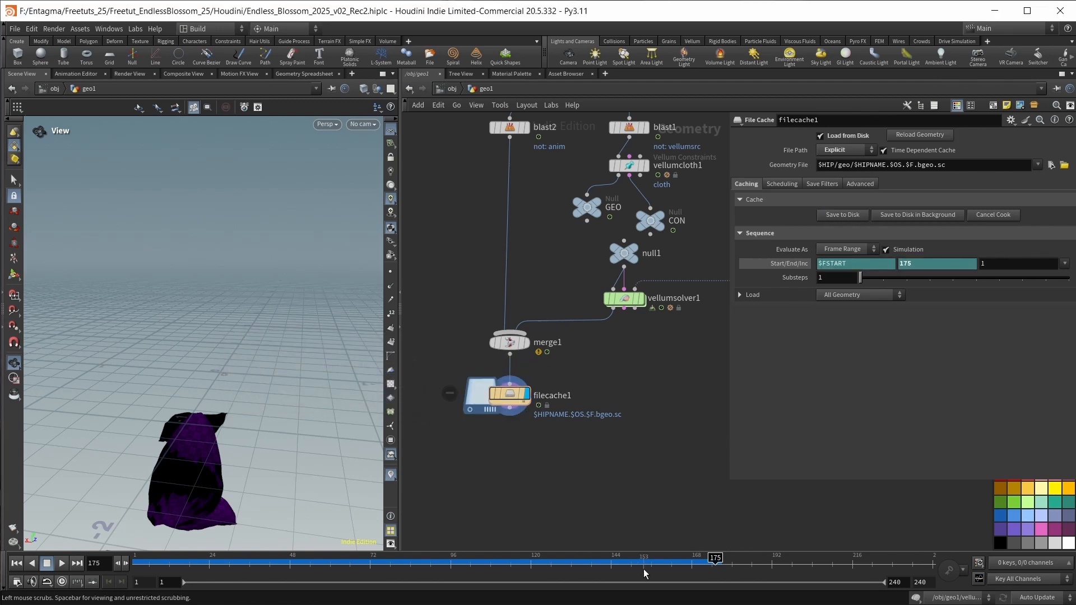
pyautogui.click(708, 559)
pyautogui.moveTo(716, 543); pyautogui.dragTo(691, 544)
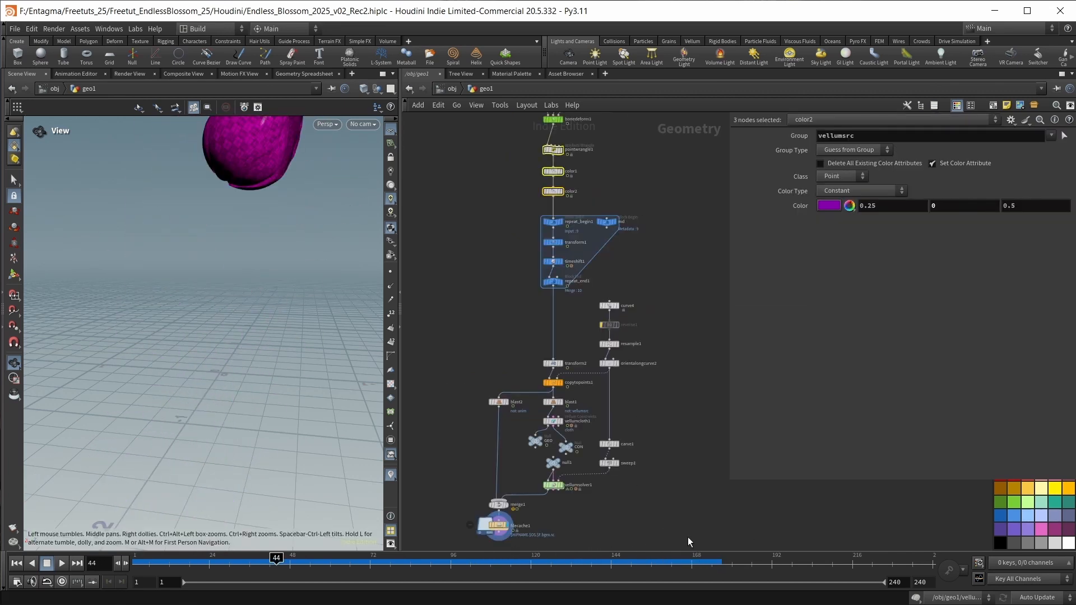
# Color the point wrangle, color, curve, copy, Vellum, merge and cache nodes pink, leaving the repeat loop blue.
pyautogui.moveTo(687, 537); pyautogui.dragTo(447, 304)
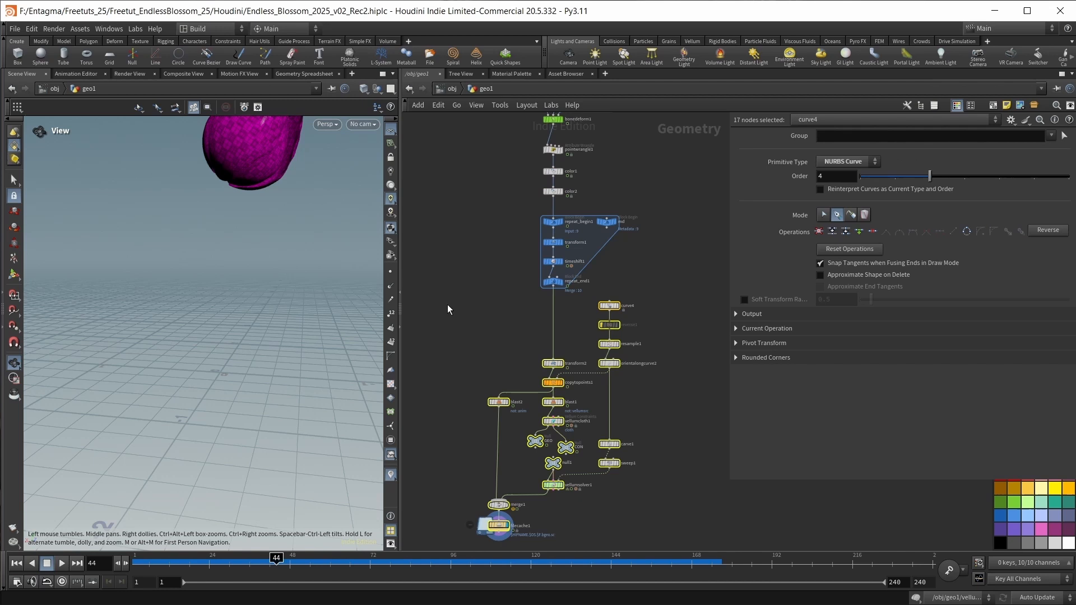
pyautogui.click(1045, 530)
pyautogui.click(553, 191)
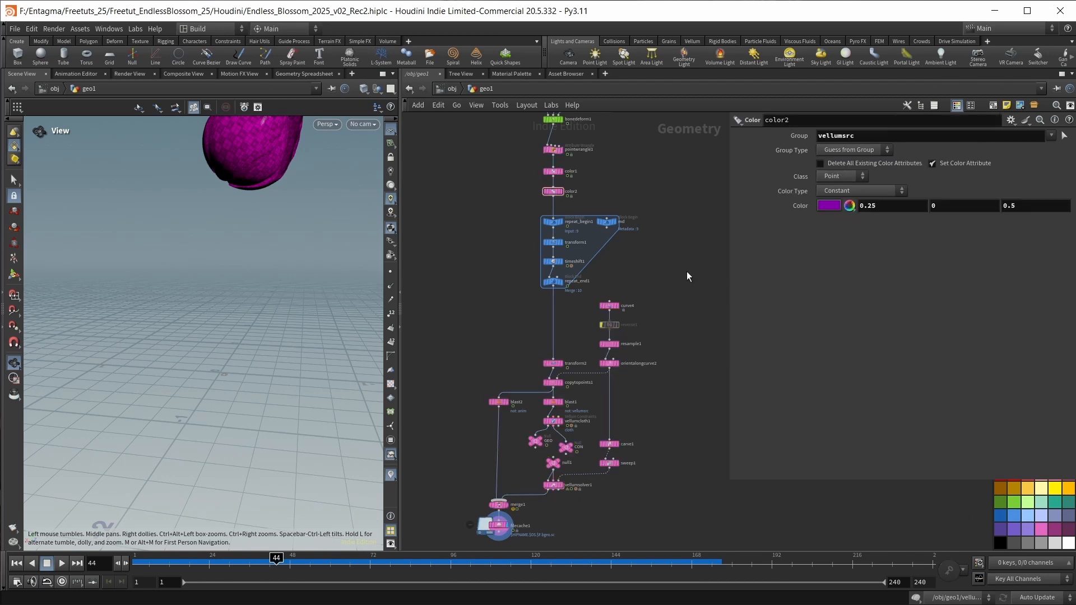
pyautogui.moveTo(637, 500); pyautogui.dragTo(647, 324, button='middle')
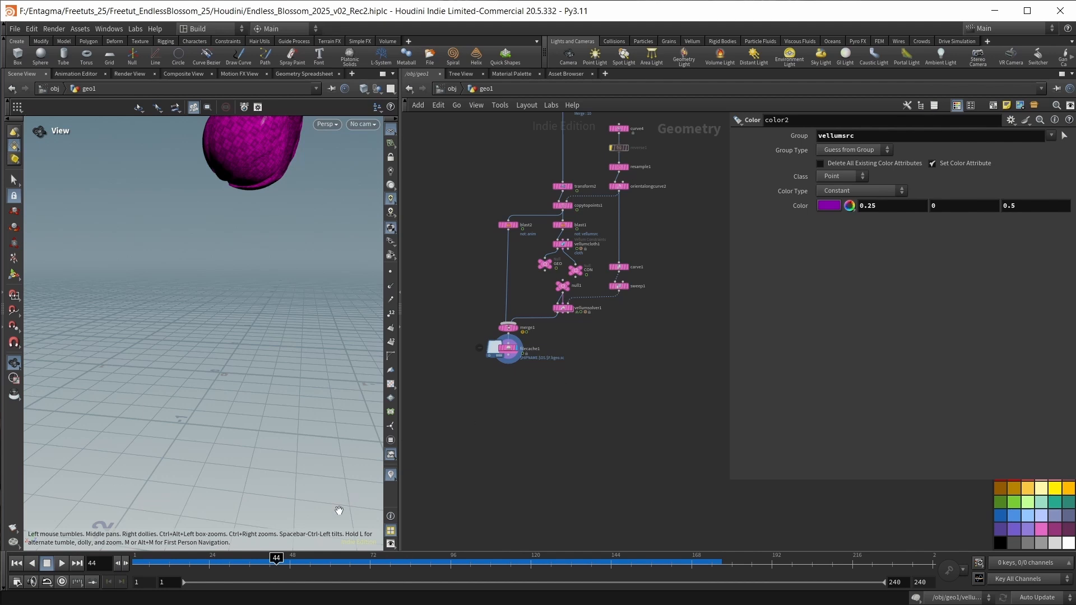
# Copy the five nodes of the repeat loop, from repeat_begin1 and md through repeat_end1.
pyautogui.moveTo(252, 266); pyautogui.dragTo(252, 321, button='middle')
pyautogui.moveTo(253, 321); pyautogui.dragTo(233, 315)
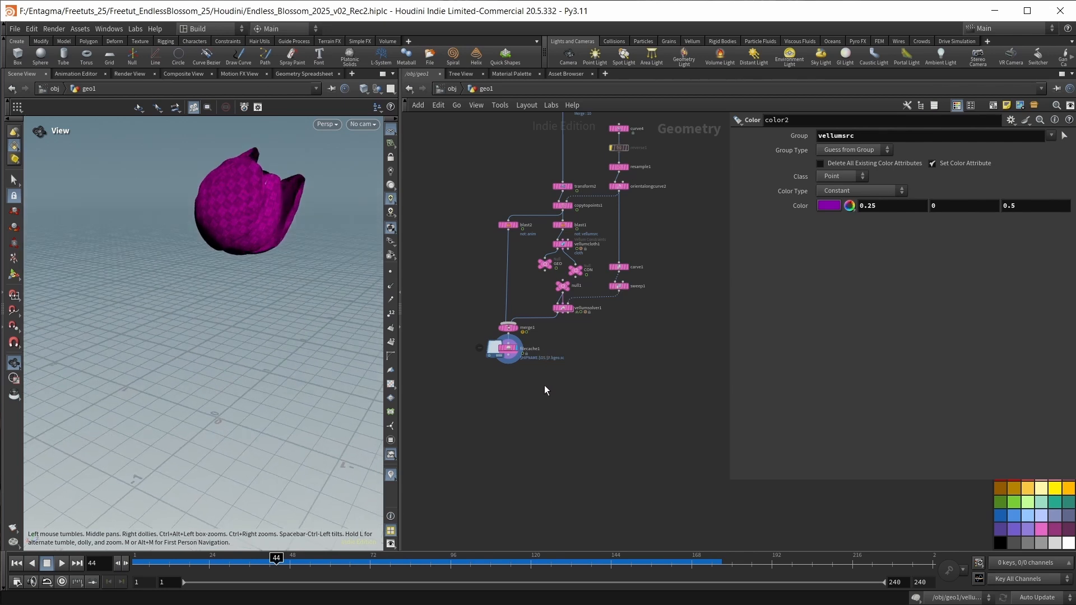
pyautogui.moveTo(481, 192); pyautogui.dragTo(481, 342, button='middle')
pyautogui.moveTo(543, 219); pyautogui.dragTo(535, 310, button='middle')
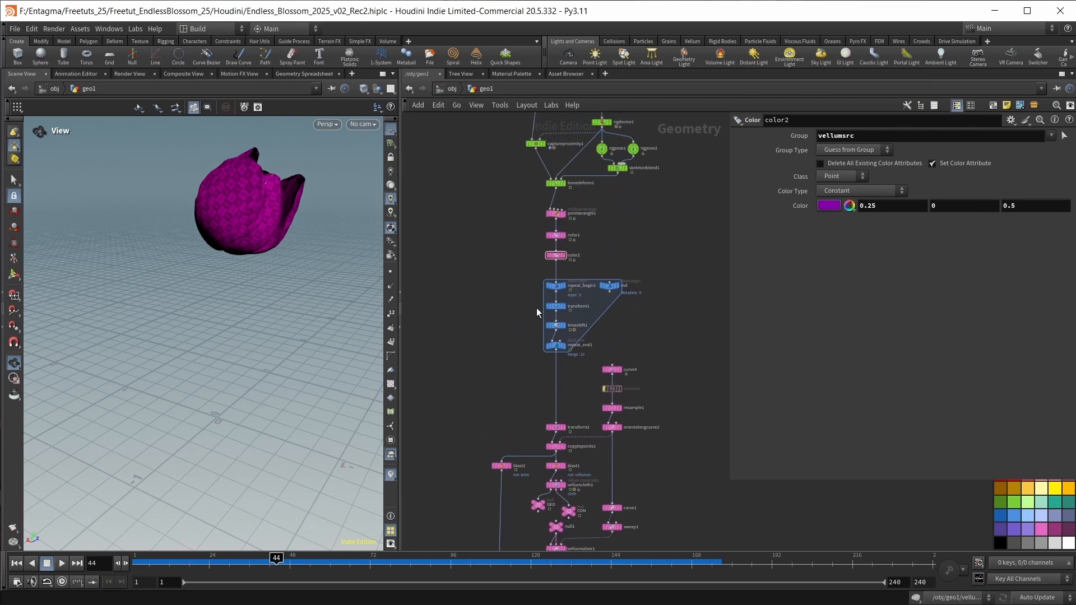
pyautogui.scroll(2, 538, 308)
pyautogui.scroll(2, 656, 357)
pyautogui.moveTo(499, 234); pyautogui.dragTo(677, 372)
pyautogui.hotkey('ctrl', 'c')
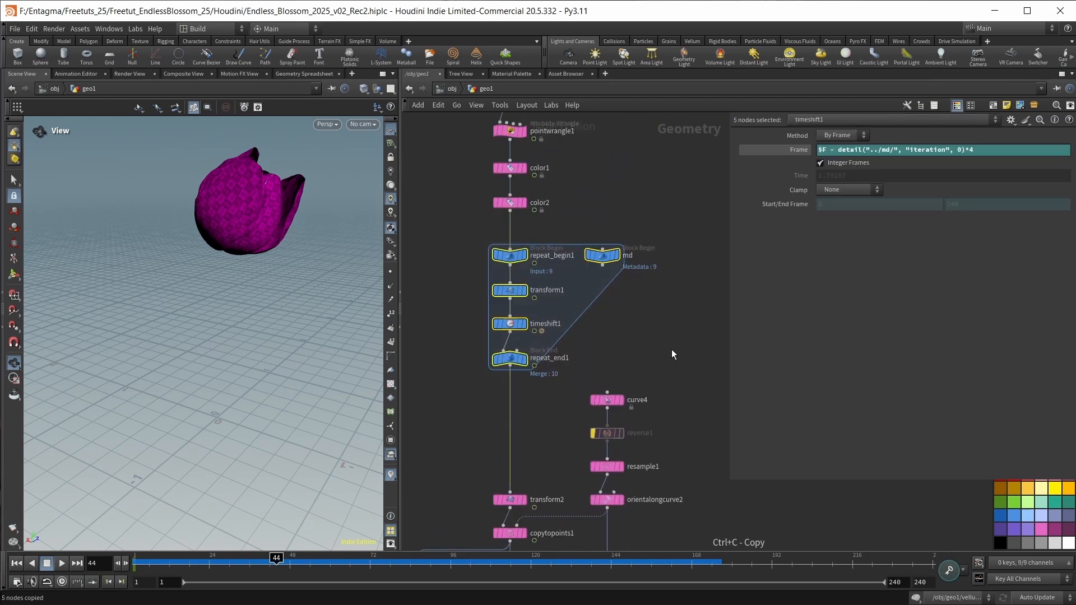
# Paste the copied repeat loop below filecache1 and connect filecache1 to repeat_begin2.
pyautogui.scroll(-3, 671, 348)
pyautogui.moveTo(671, 347); pyautogui.dragTo(668, 131, button='middle')
pyautogui.moveTo(575, 435); pyautogui.dragTo(604, 362, button='middle')
pyautogui.scroll(3, 572, 370)
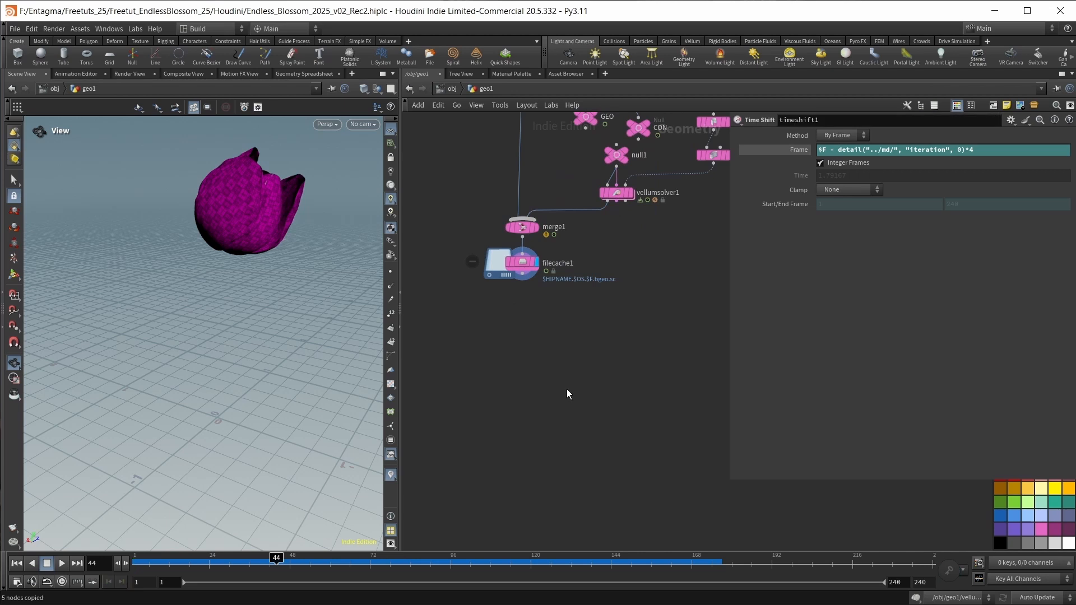
pyautogui.hotkey('ctrl', 'v')
pyautogui.moveTo(512, 342); pyautogui.dragTo(520, 367)
pyautogui.click(540, 307)
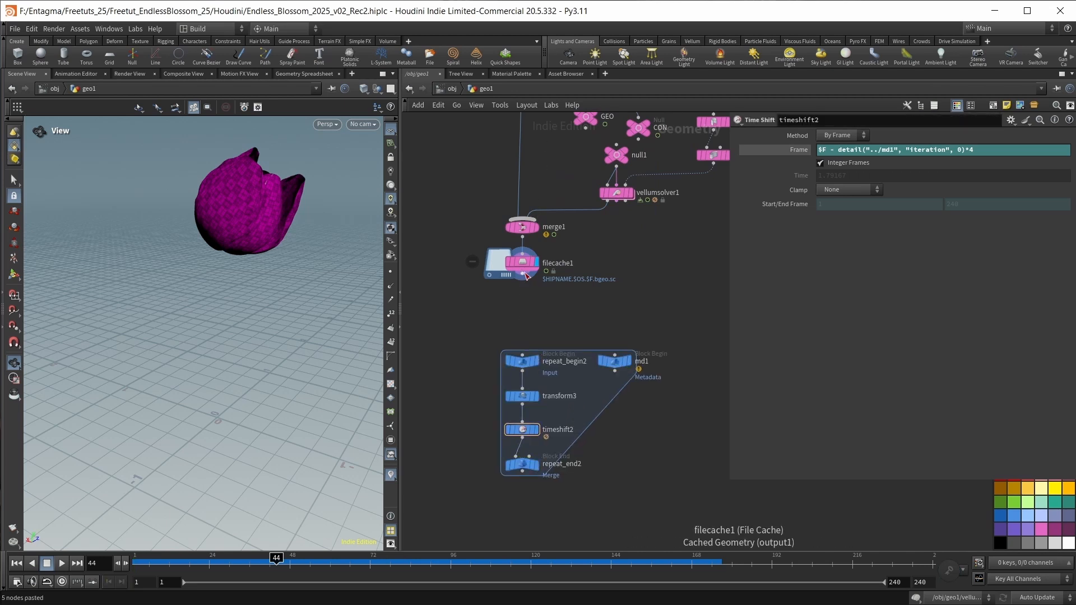
pyautogui.moveTo(522, 274); pyautogui.dragTo(523, 359)
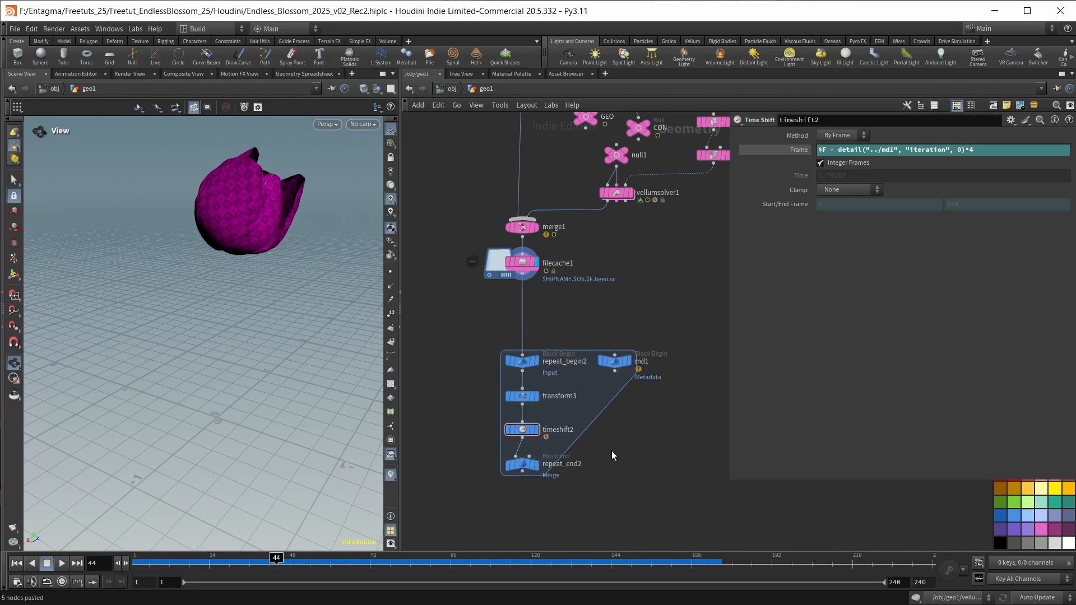
# Delete transform3 from the pasted loop and set repeat_end2's Iterations to 5.
pyautogui.moveTo(443, 383); pyautogui.dragTo(564, 403)
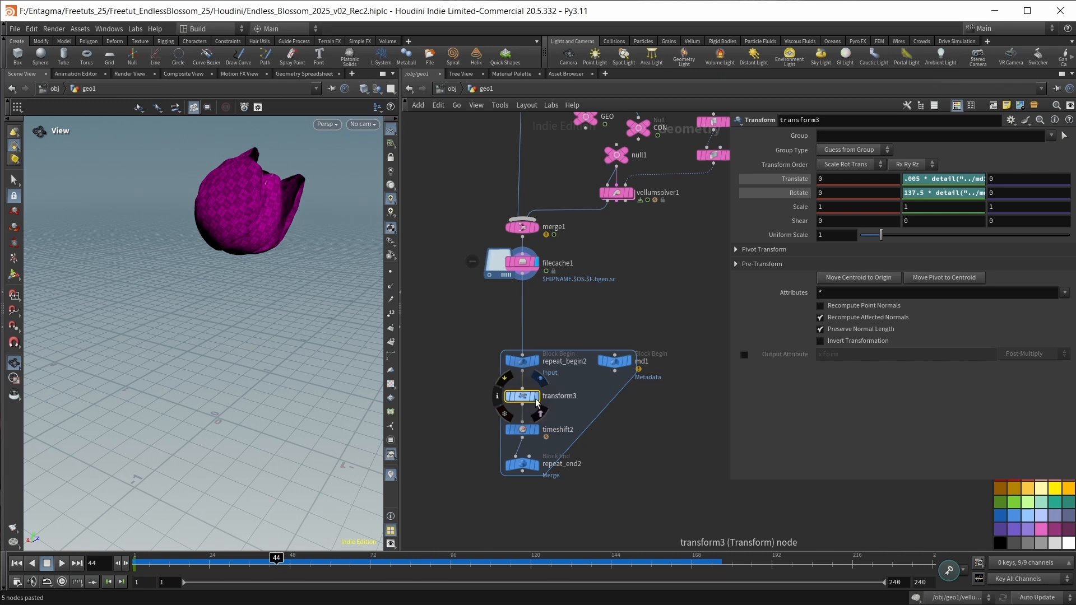
pyautogui.press('Delete')
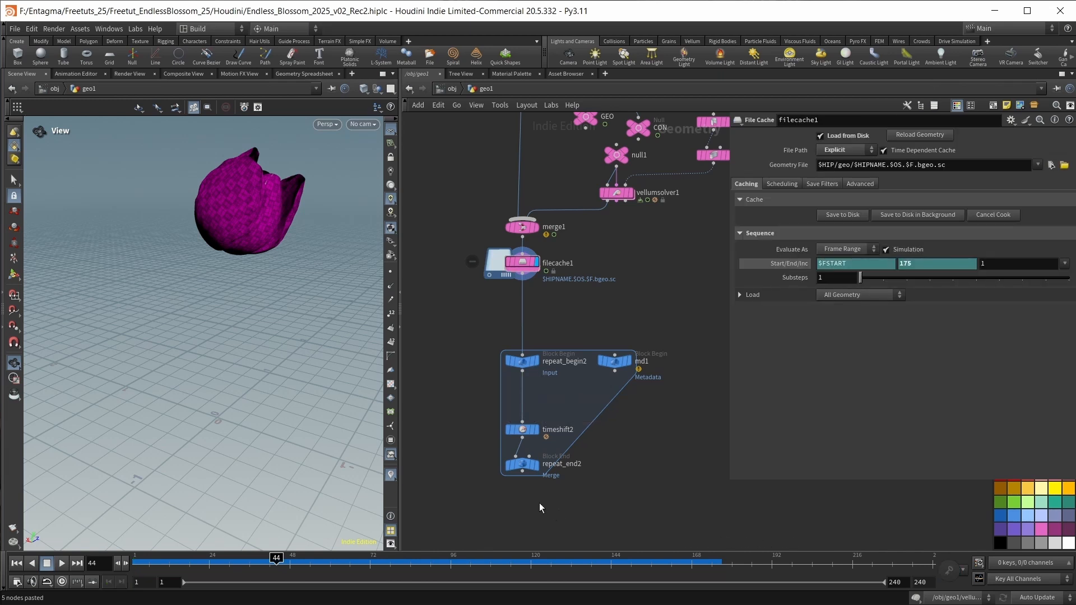
pyautogui.click(522, 464)
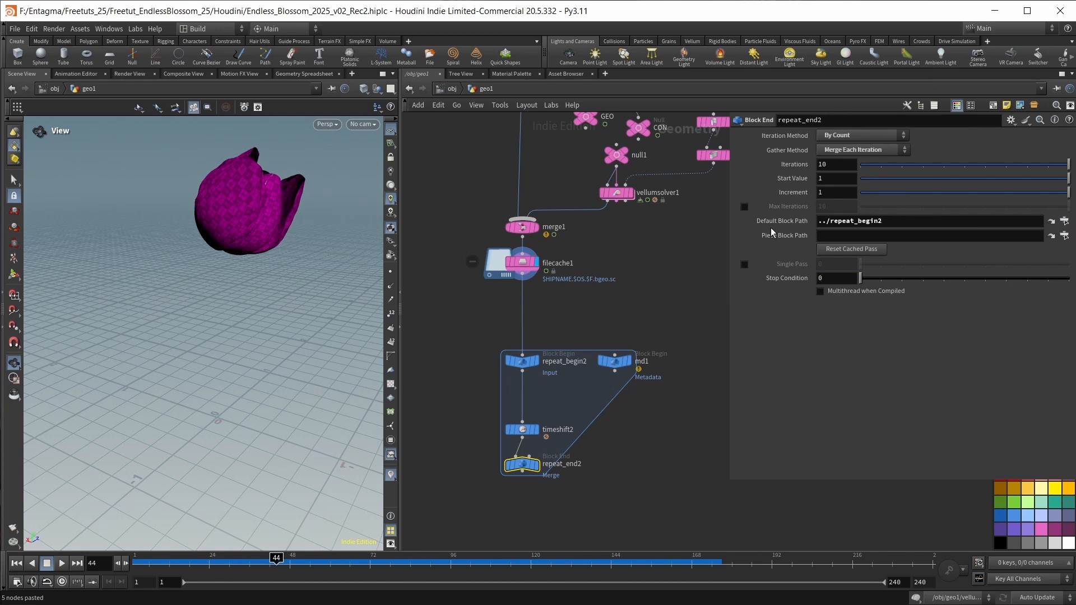
pyautogui.doubleClick(839, 168)
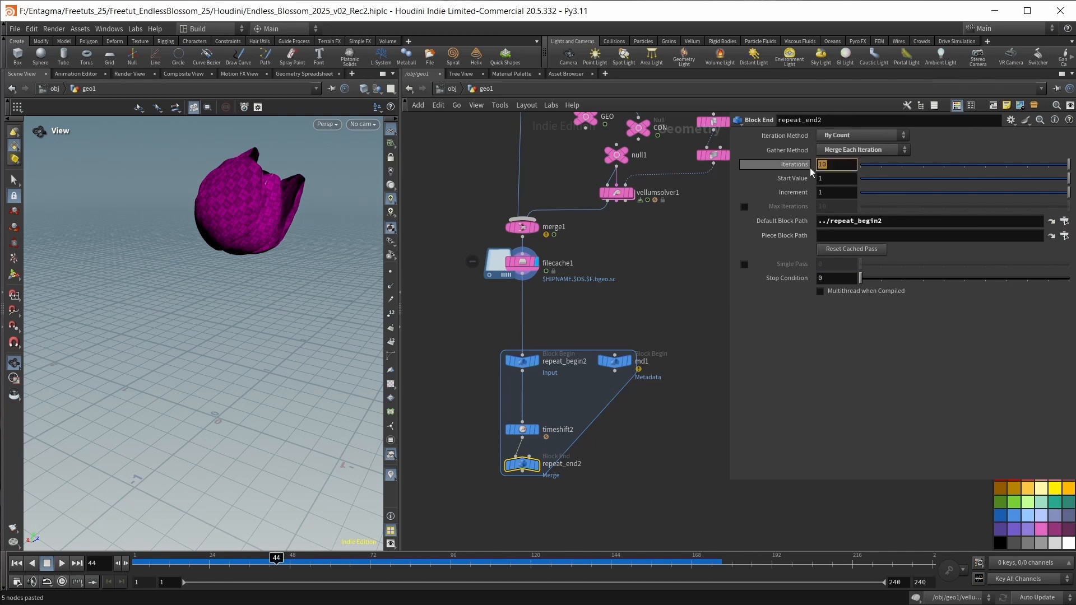
pyautogui.write('5')
pyautogui.press('Return')
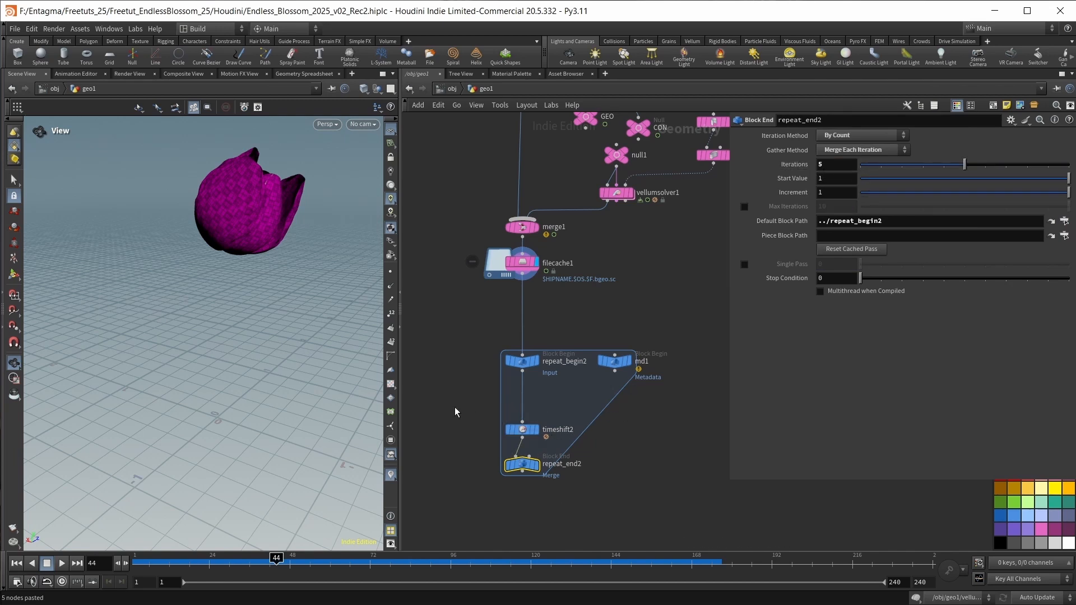
# Set timeshift2's Frame expression to $F + detail("../md1", "iteration", 0)*44 and display repeat_end2.
pyautogui.click(522, 429)
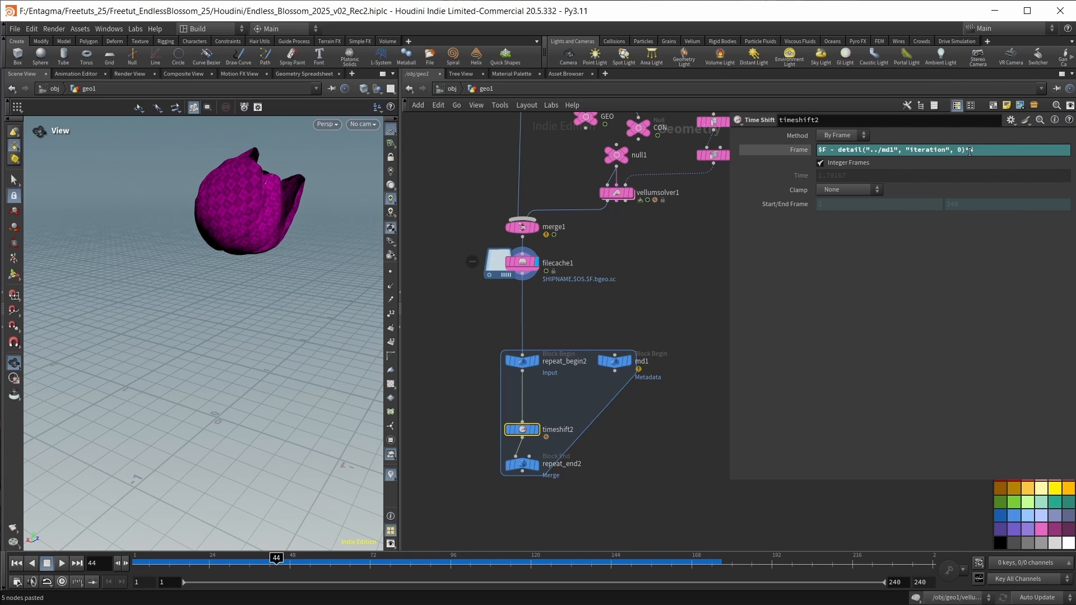
pyautogui.write('4')
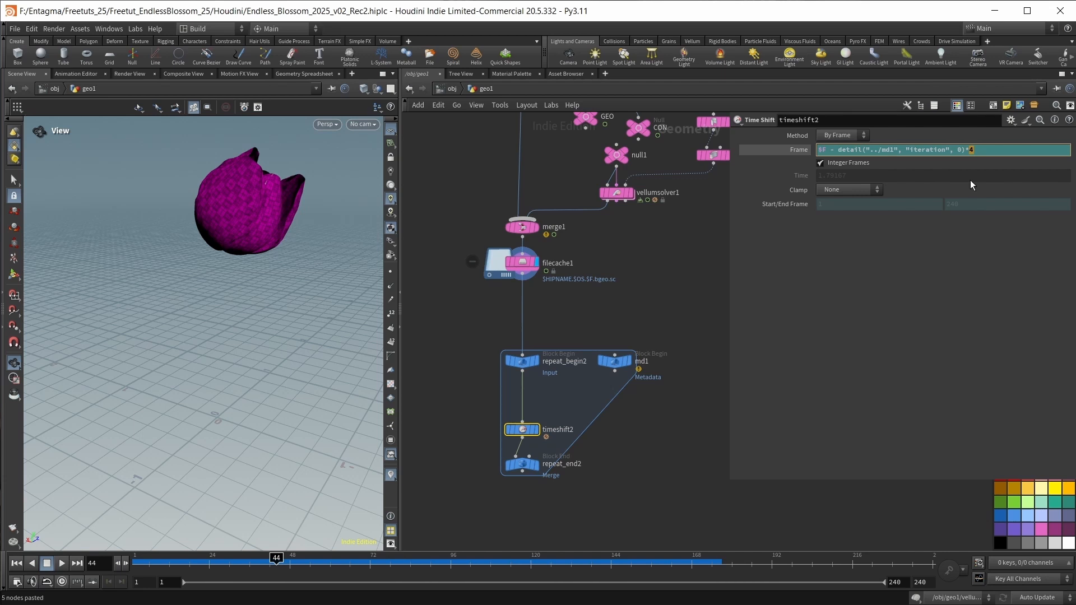
pyautogui.click(986, 149)
pyautogui.write('4')
pyautogui.press('Return')
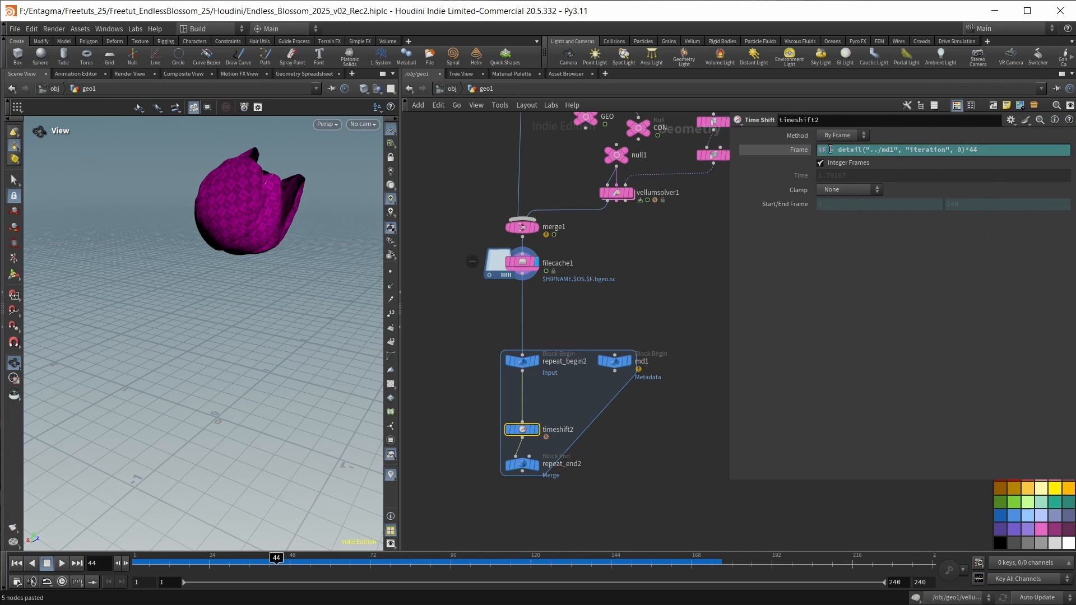
pyautogui.moveTo(830, 150); pyautogui.dragTo(834, 149)
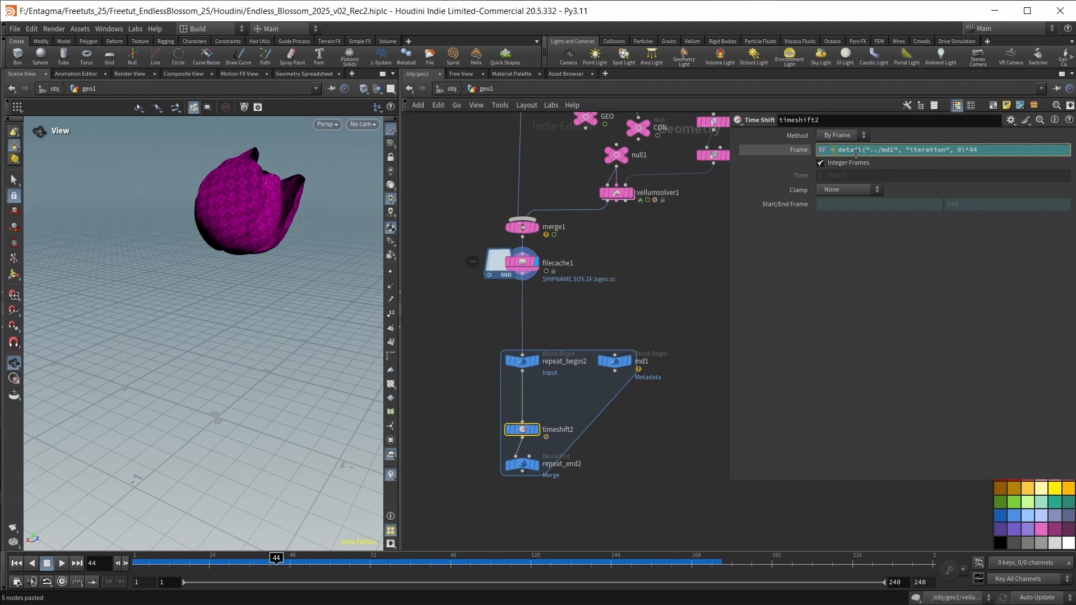
pyautogui.write('+')
pyautogui.press('Return')
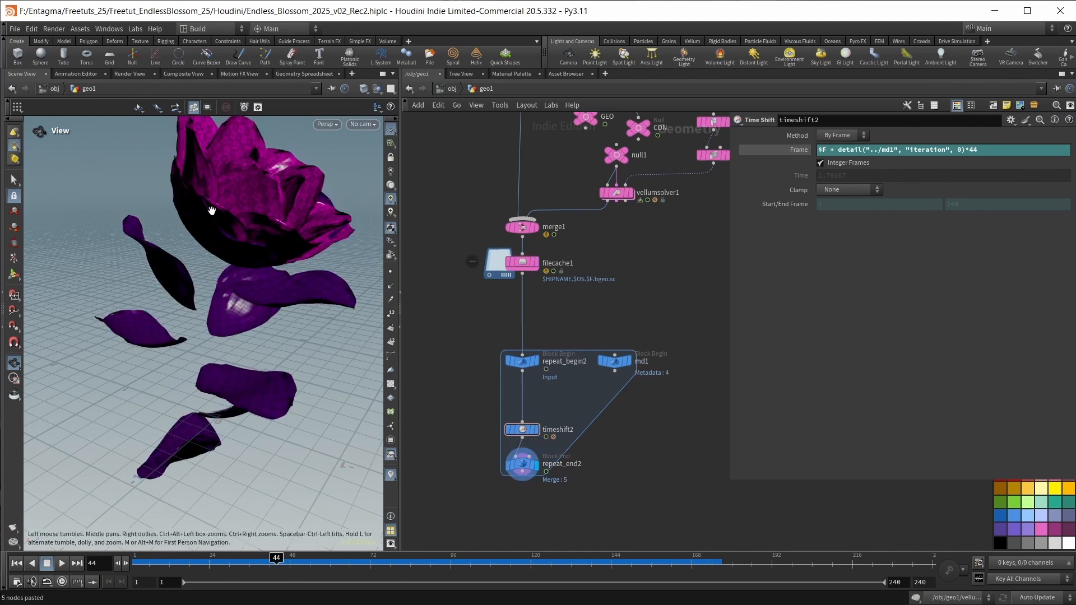
# Move the pasted repeat loop nodes closer together beneath filecache1.
pyautogui.moveTo(212, 210); pyautogui.dragTo(225, 204)
pyautogui.moveTo(224, 204); pyautogui.dragTo(203, 252, button='middle')
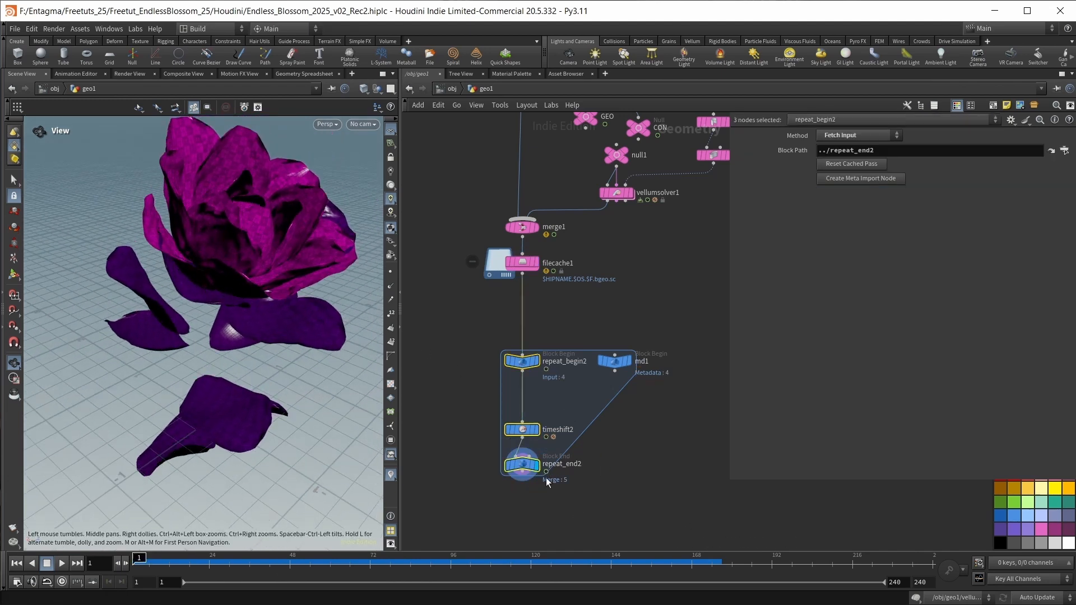
pyautogui.moveTo(520, 367); pyautogui.dragTo(527, 471)
pyautogui.keyDown('shift'); pyautogui.moveTo(649, 455); pyautogui.dragTo(580, 373); pyautogui.keyUp('shift')
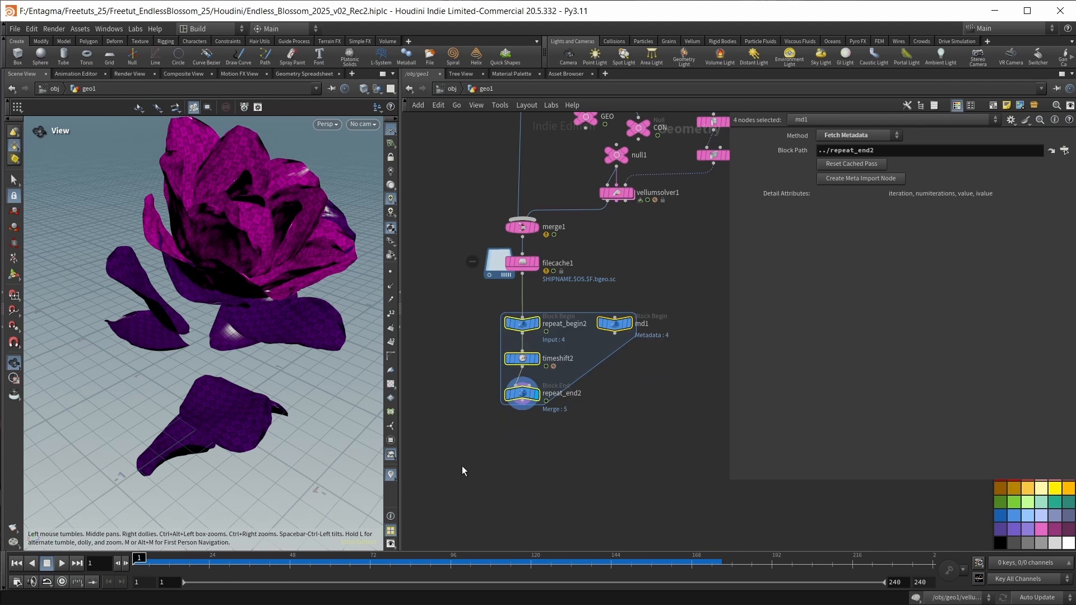
# Set the playback range's end frame to 44 and play the looping blossom to check the cycle.
pyautogui.click(604, 474)
pyautogui.click(523, 359)
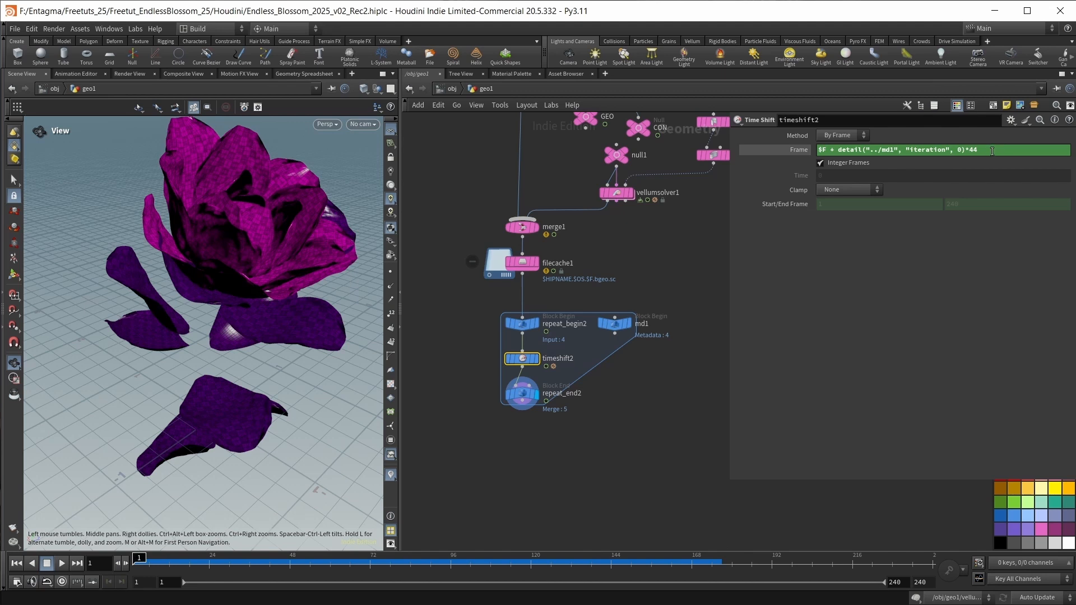
pyautogui.keyDown('shift'); pyautogui.rightClick(906, 582); pyautogui.keyUp('shift')
pyautogui.moveTo(243, 241); pyautogui.dragTo(242, 306)
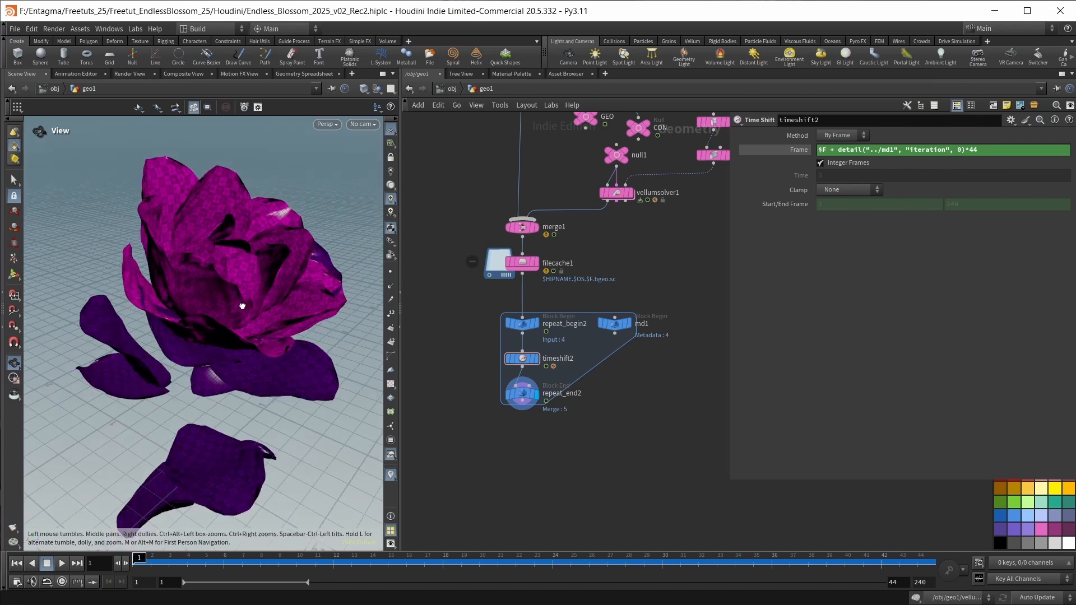
pyautogui.press('Up')
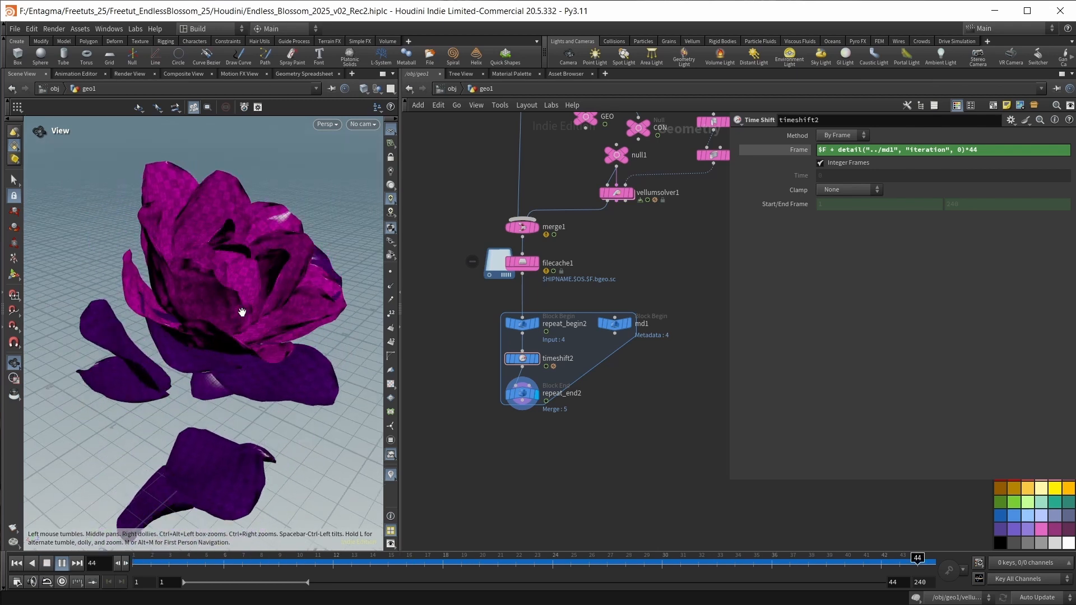
pyautogui.press('Up')
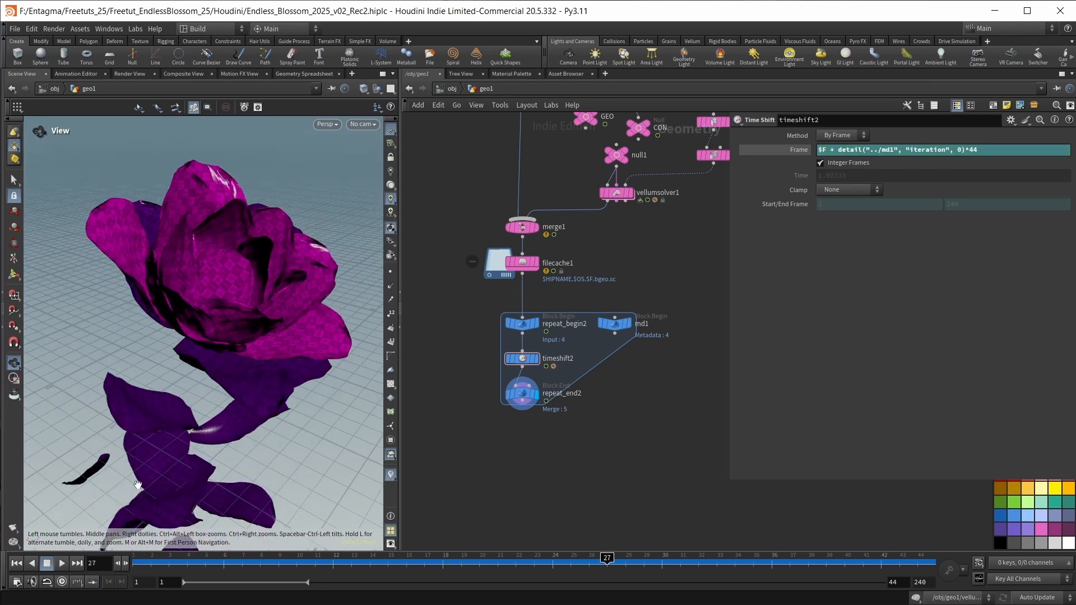
# Set repeat_end2's Iterations to 6 and view the falling petals beneath the blossom.
pyautogui.click(527, 393)
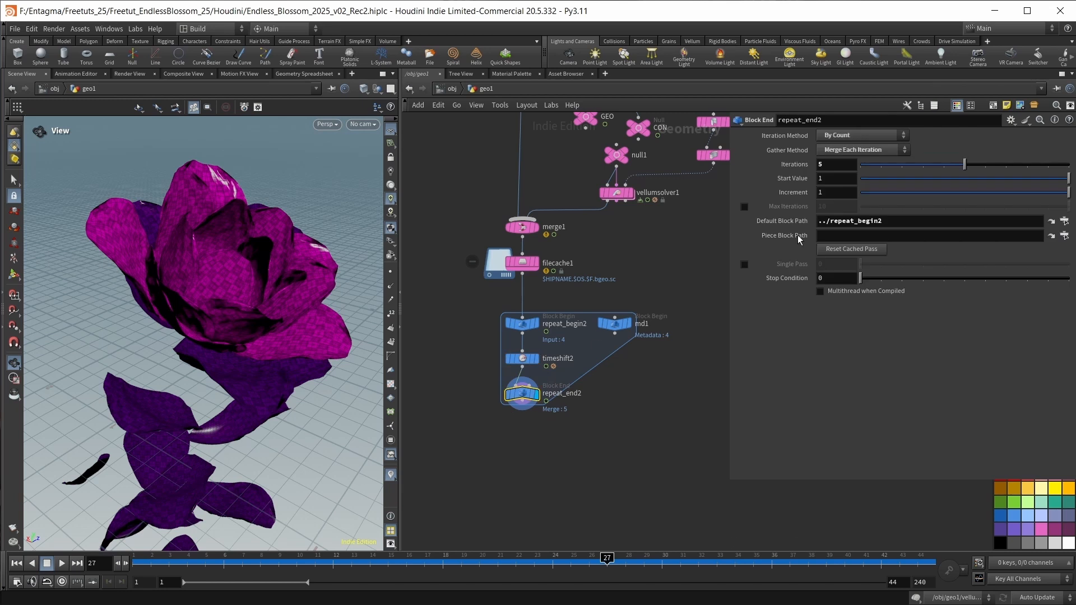
pyautogui.click(986, 165)
pyautogui.moveTo(209, 493)
pyautogui.mouseDown()
pyautogui.moveTo(224, 433)
pyautogui.moveTo(207, 474)
pyautogui.mouseUp()
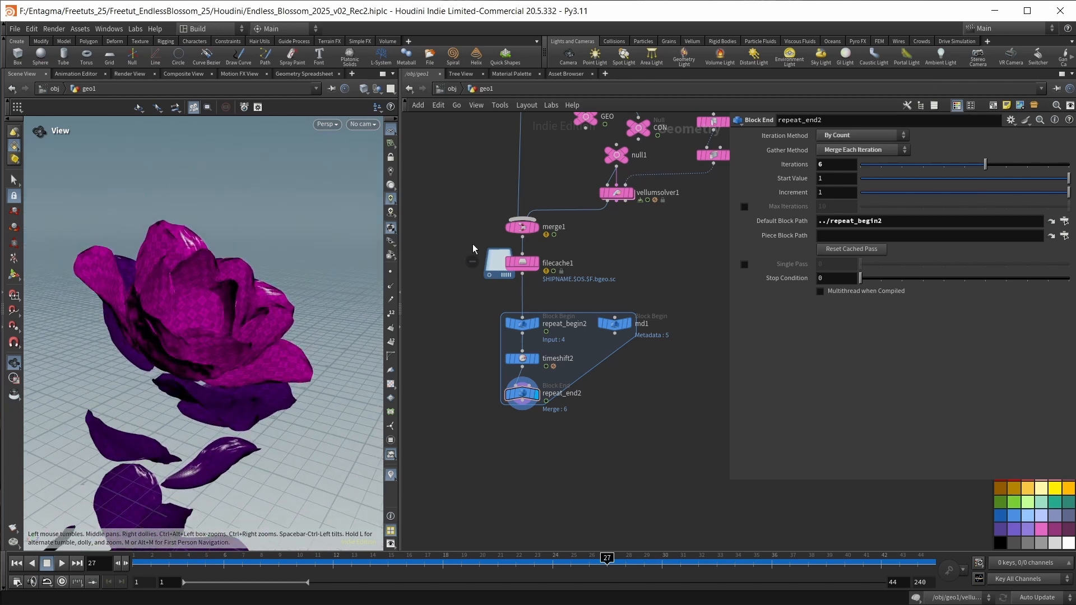
# Inspect filecache1's caching frame range and replay the blossom loop with the added iteration.
pyautogui.click(521, 262)
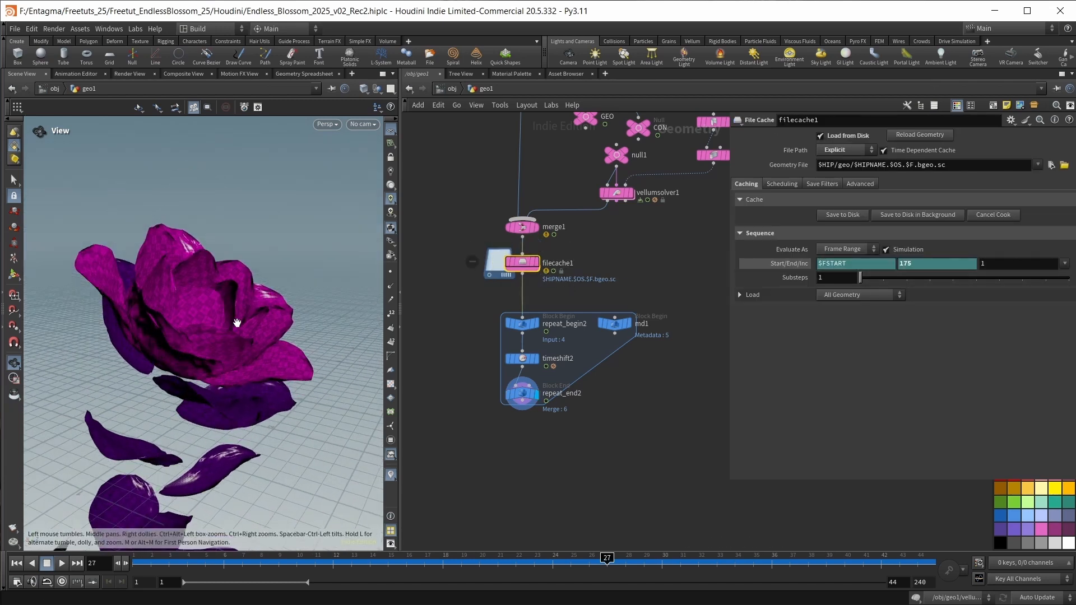
pyautogui.moveTo(237, 323); pyautogui.dragTo(262, 300)
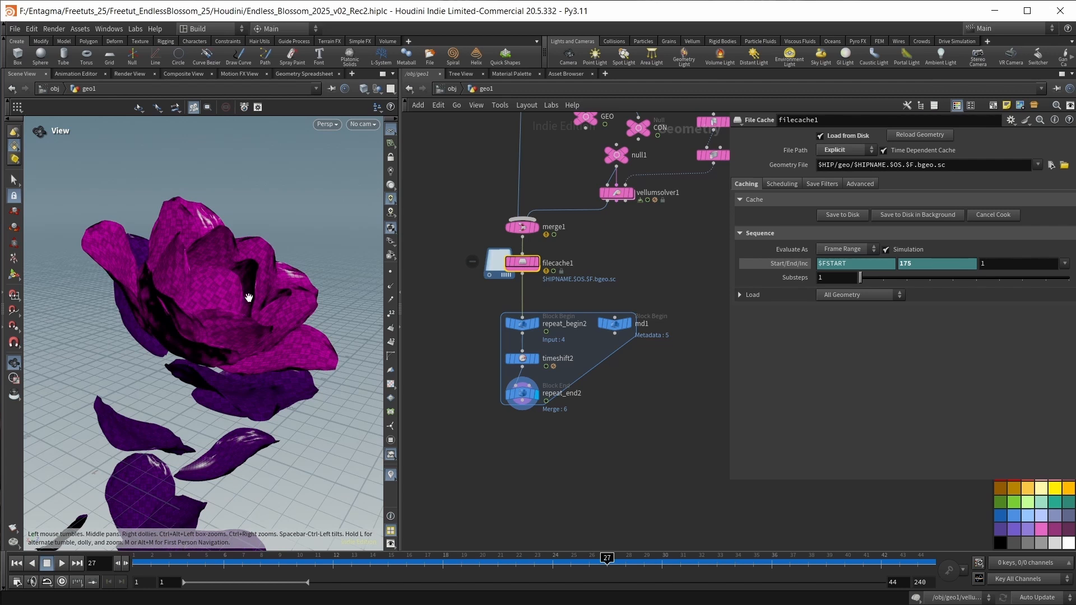
pyautogui.press('Up')
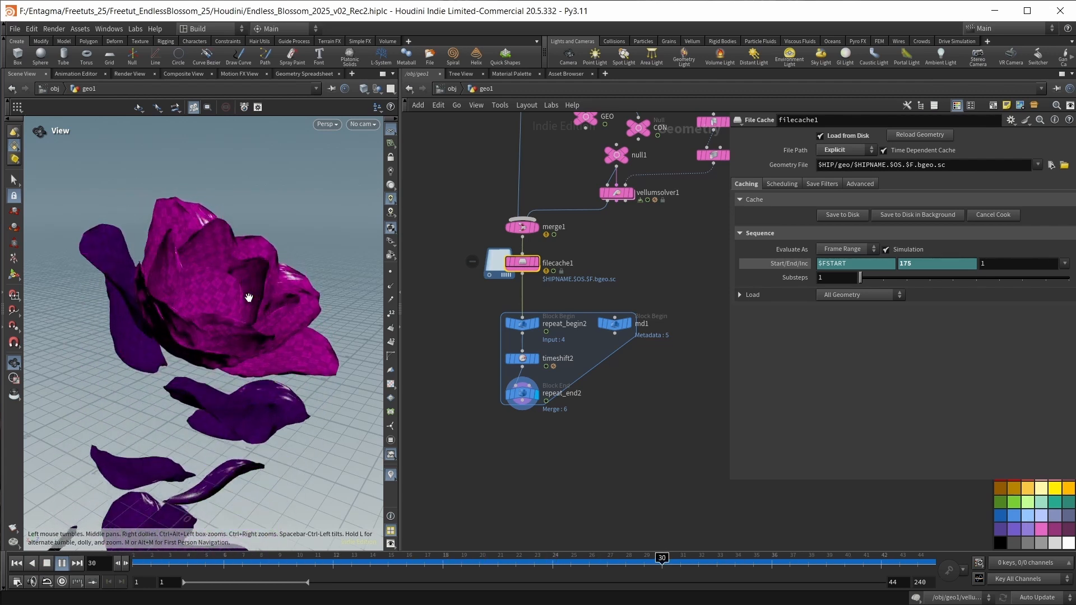
pyautogui.press('Up')
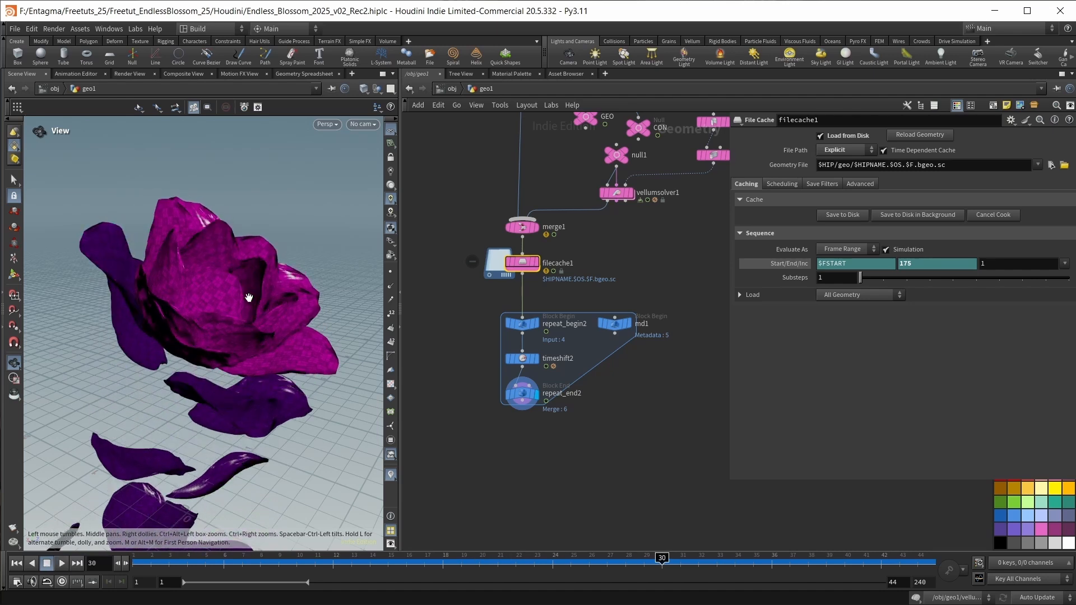